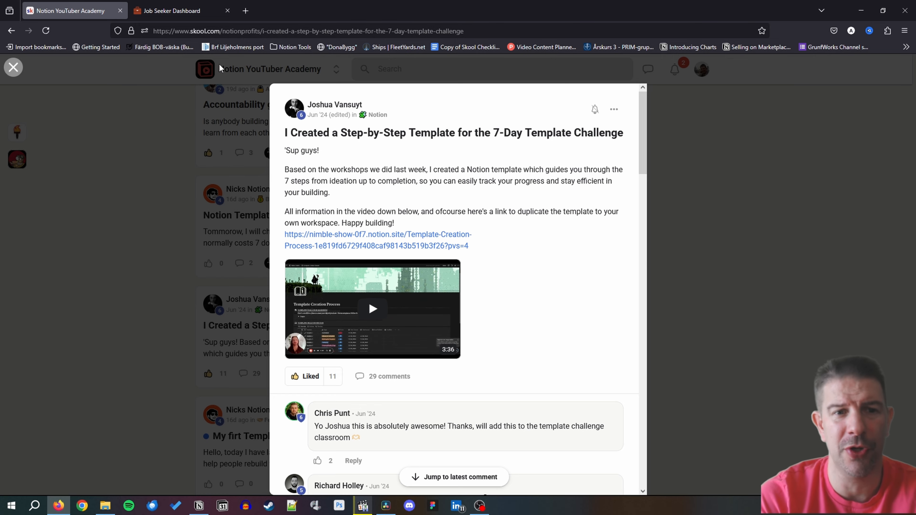
Step: Close the open post and look over the community's Classroom courses and its feed of posts
{"action": "left_click", "coordinate": [747, 164]}
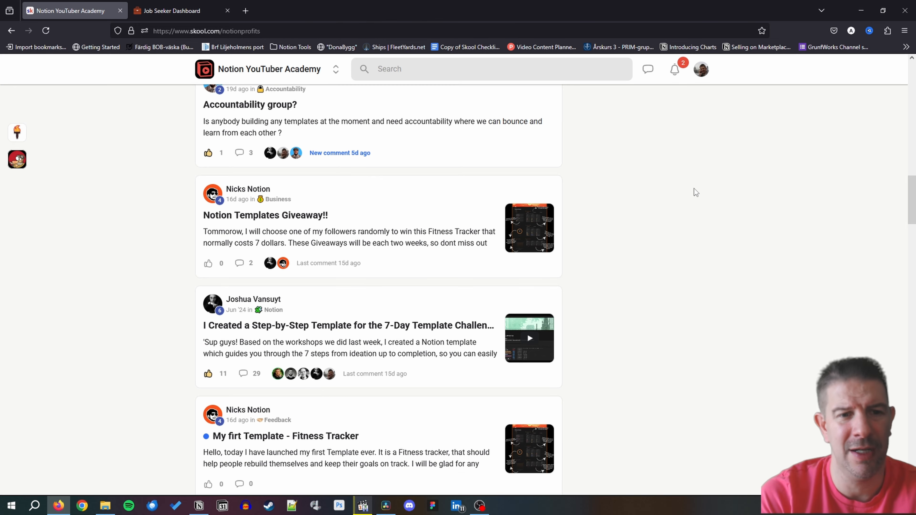
{"action": "scroll", "coordinate": [685, 195], "scroll_direction": "up", "scroll_amount": 6}
{"action": "scroll", "coordinate": [667, 206], "scroll_direction": "up", "scroll_amount": 10}
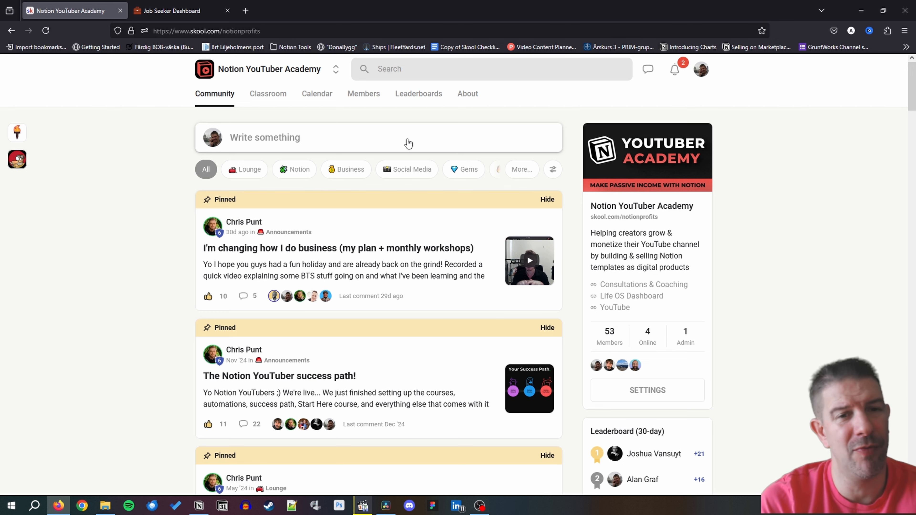
{"action": "left_click", "coordinate": [265, 102]}
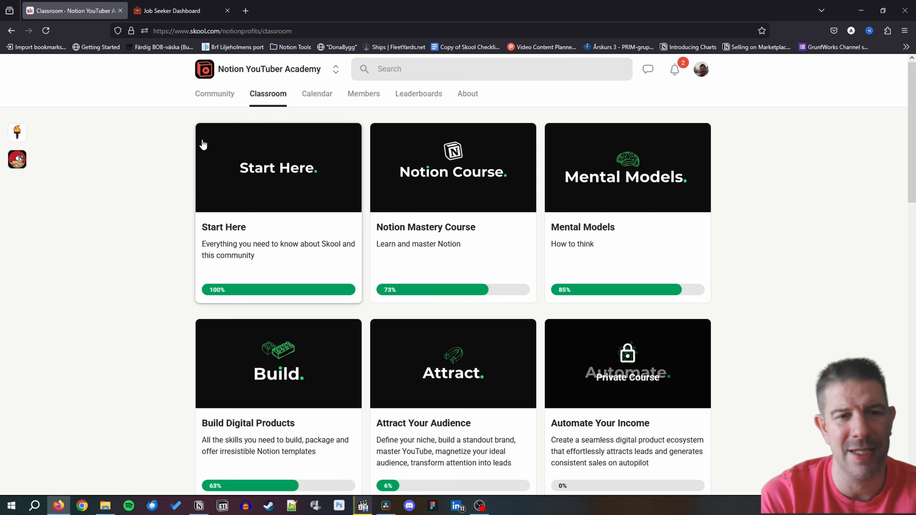
{"action": "left_click", "coordinate": [202, 100]}
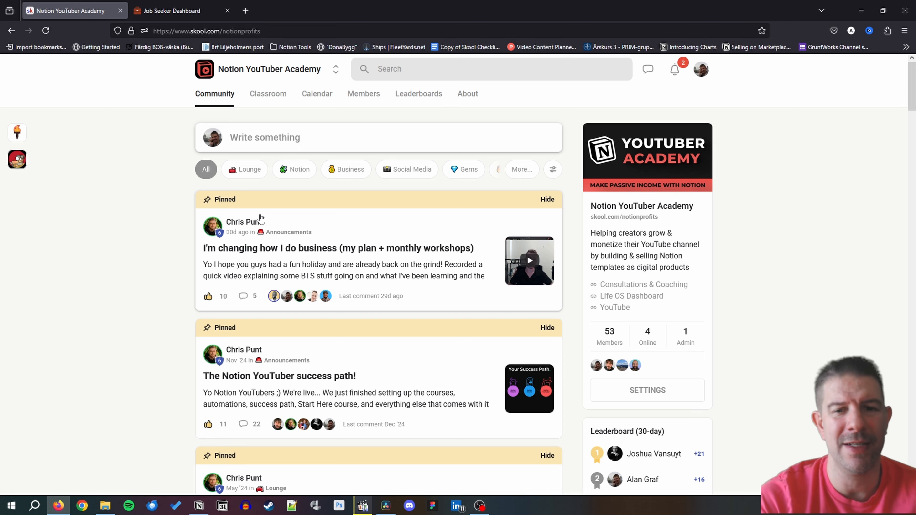
{"action": "scroll", "coordinate": [274, 219], "scroll_direction": "down", "scroll_amount": 10}
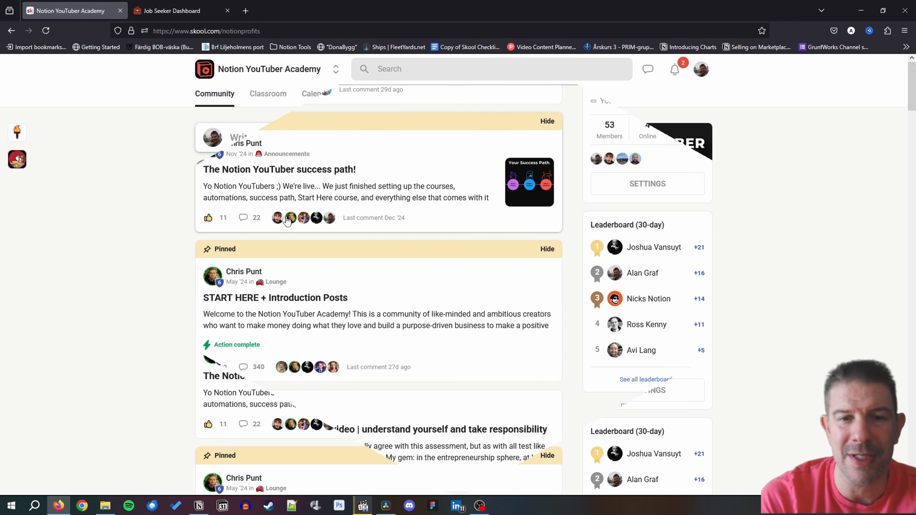
{"action": "scroll", "coordinate": [287, 221], "scroll_direction": "down", "scroll_amount": 15}
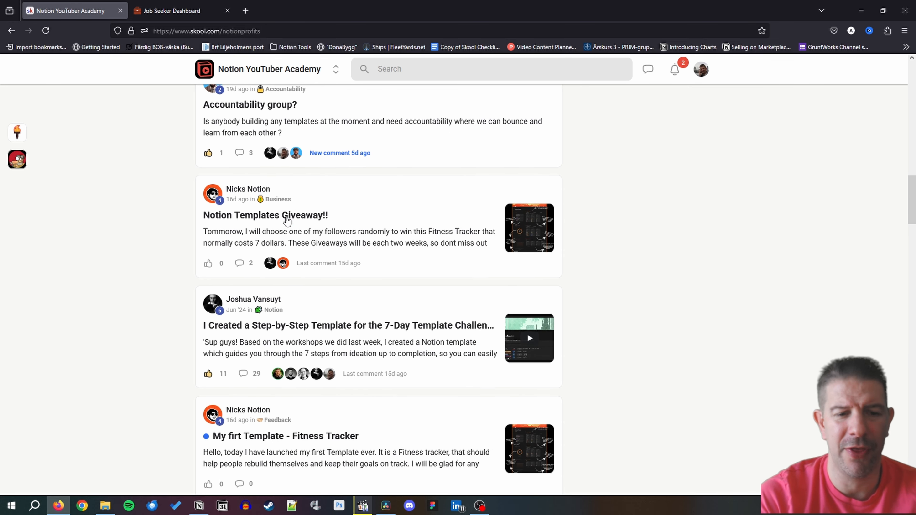
{"action": "left_click", "coordinate": [360, 230]}
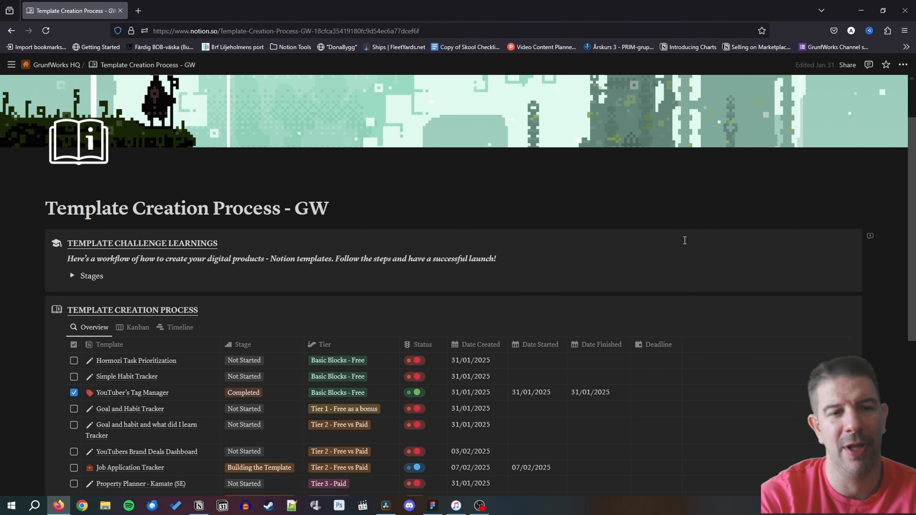
Step: Open the Job Application Tracker entry in the template list and review its Stage 1 and Stage 2 sections and the FigJam diagram
{"action": "scroll", "coordinate": [469, 227], "scroll_direction": "down", "scroll_amount": 2}
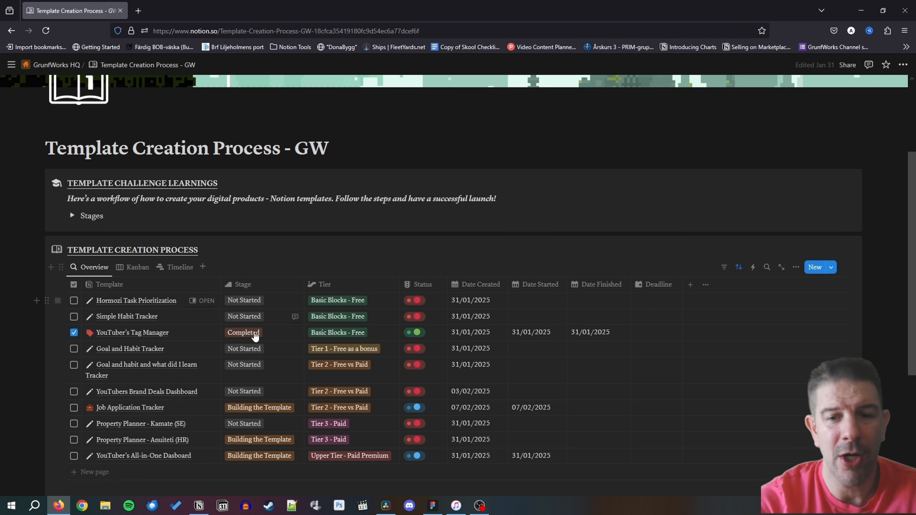
{"action": "left_click", "coordinate": [206, 409]}
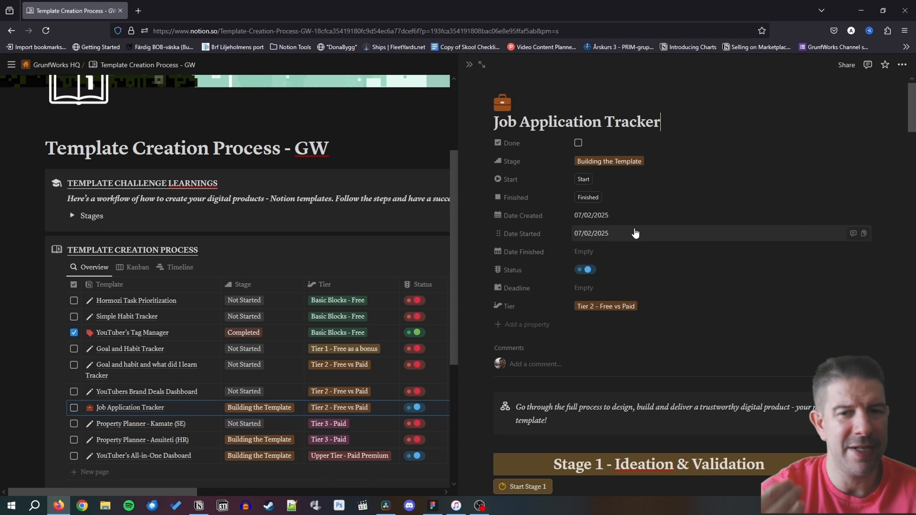
{"action": "scroll", "coordinate": [625, 222], "scroll_direction": "down", "scroll_amount": 5}
{"action": "scroll", "coordinate": [625, 220], "scroll_direction": "down", "scroll_amount": 3}
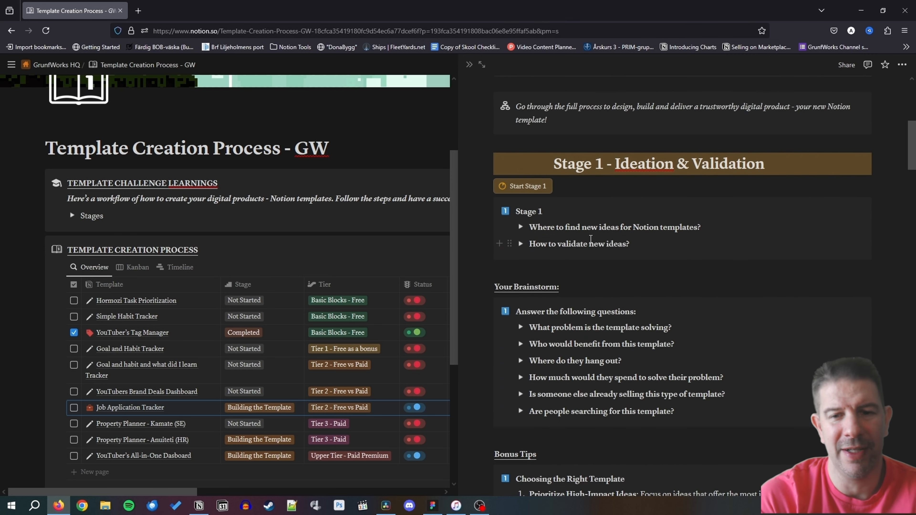
{"action": "scroll", "coordinate": [591, 239], "scroll_direction": "down", "scroll_amount": 2}
{"action": "scroll", "coordinate": [589, 240], "scroll_direction": "down", "scroll_amount": 10}
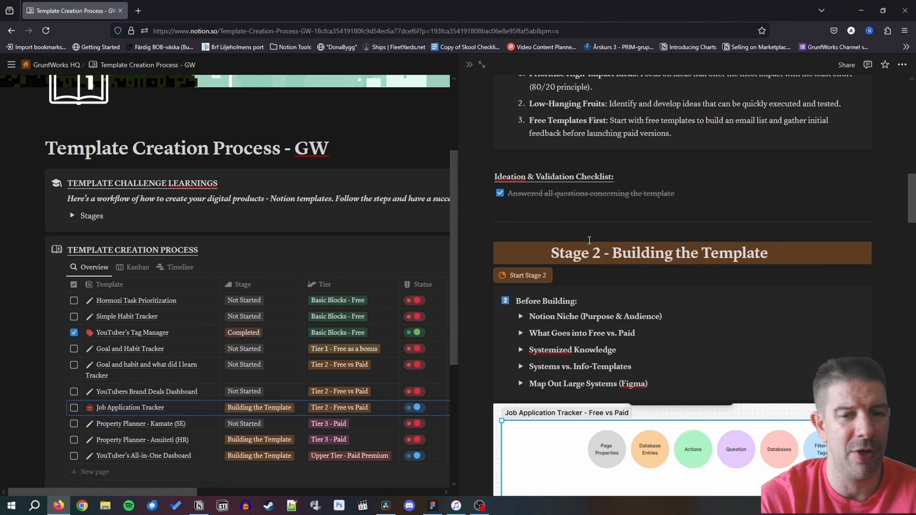
{"action": "scroll", "coordinate": [589, 240], "scroll_direction": "down", "scroll_amount": 4}
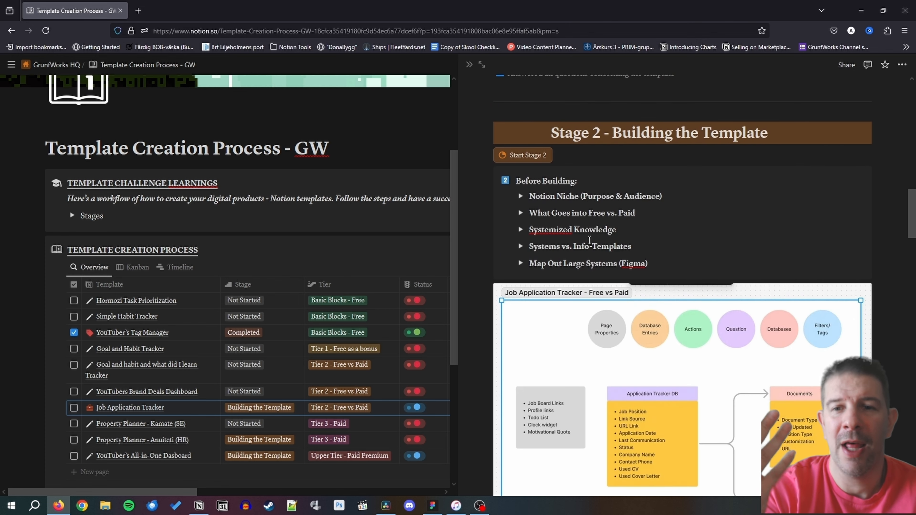
{"action": "scroll", "coordinate": [589, 241], "scroll_direction": "down", "scroll_amount": 4}
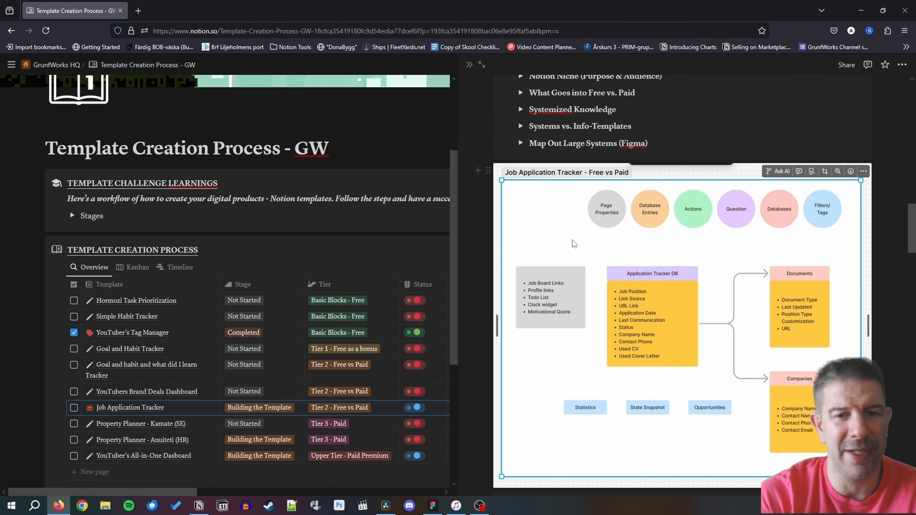
{"action": "left_click", "coordinate": [432, 505]}
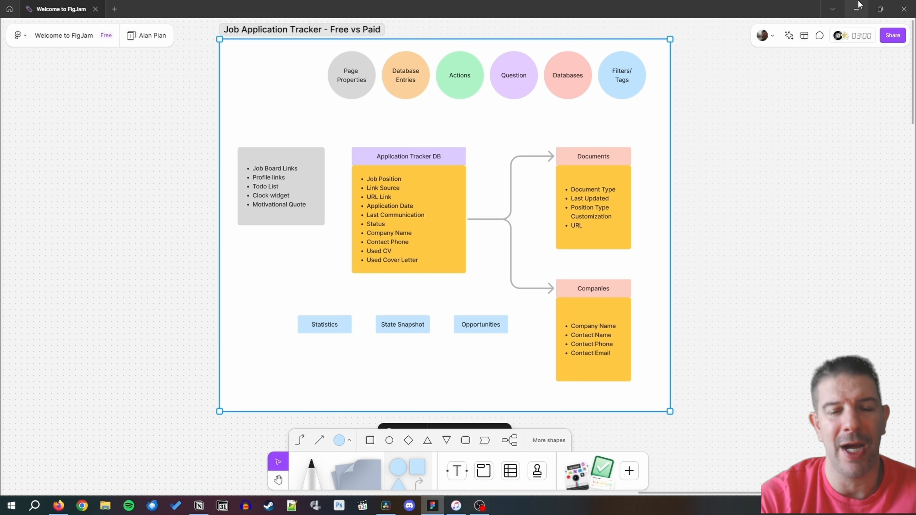
{"action": "left_click", "coordinate": [858, 9]}
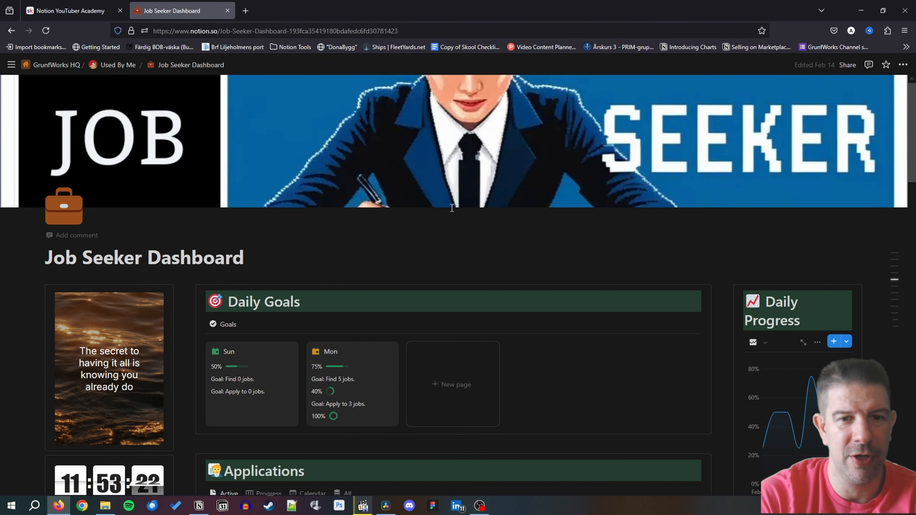
Step: Review the Daily Goals on the Job Seeker Dashboard and switch the Daily Progress chart to the briefcase view
{"action": "scroll", "coordinate": [453, 208], "scroll_direction": "down", "scroll_amount": 2}
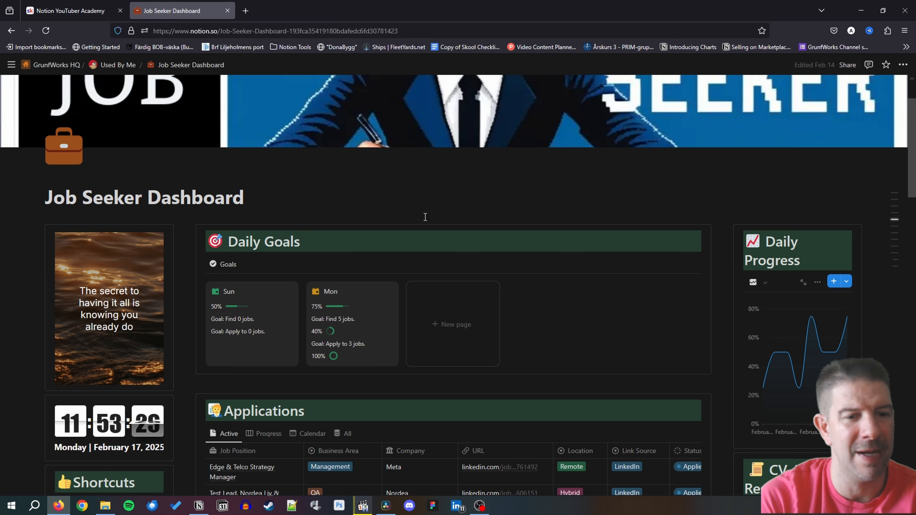
{"action": "scroll", "coordinate": [426, 215], "scroll_direction": "down", "scroll_amount": 2}
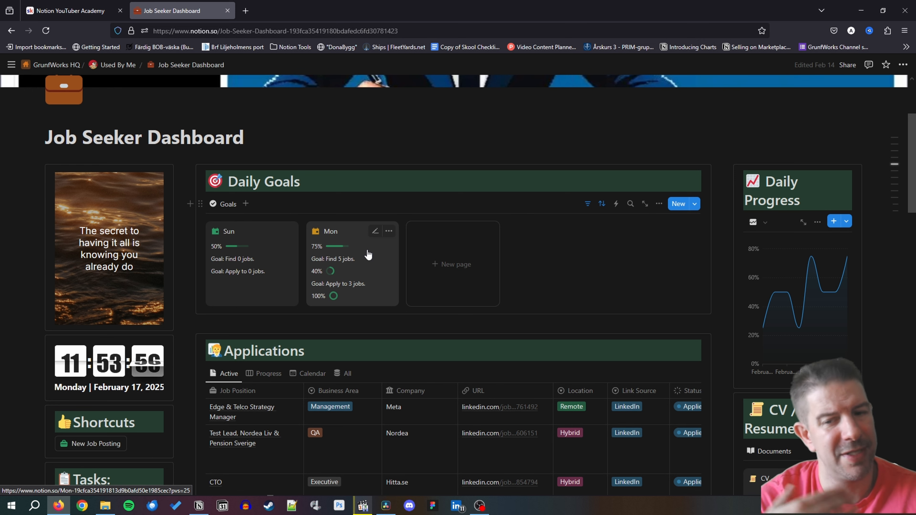
{"action": "scroll", "coordinate": [378, 249], "scroll_direction": "down", "scroll_amount": 2}
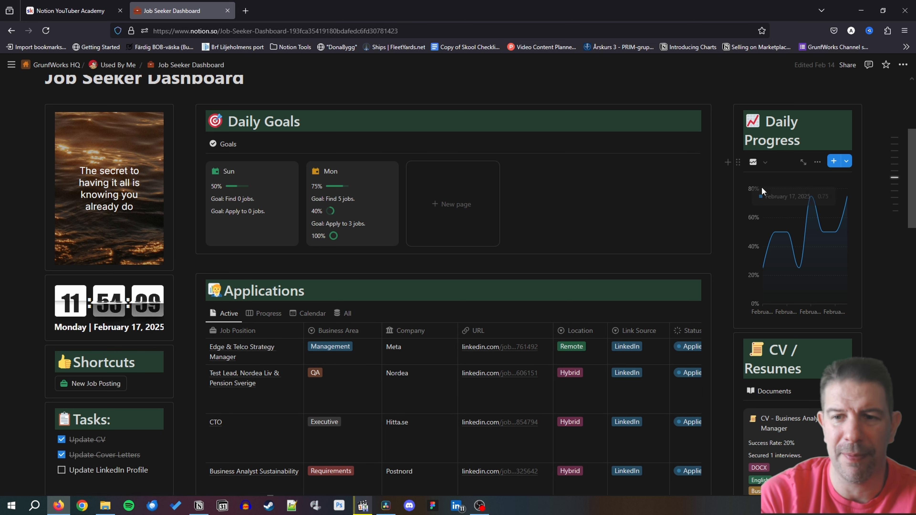
{"action": "left_click", "coordinate": [765, 162]}
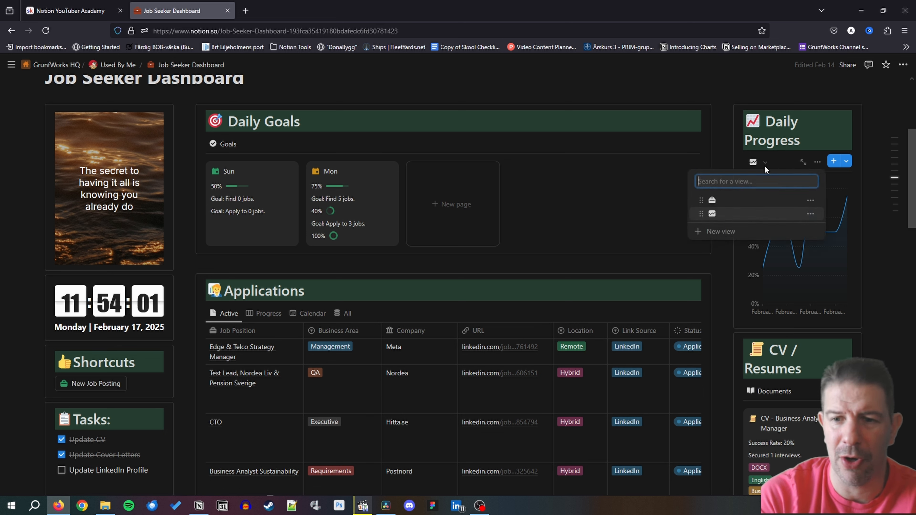
{"action": "left_click", "coordinate": [744, 202]}
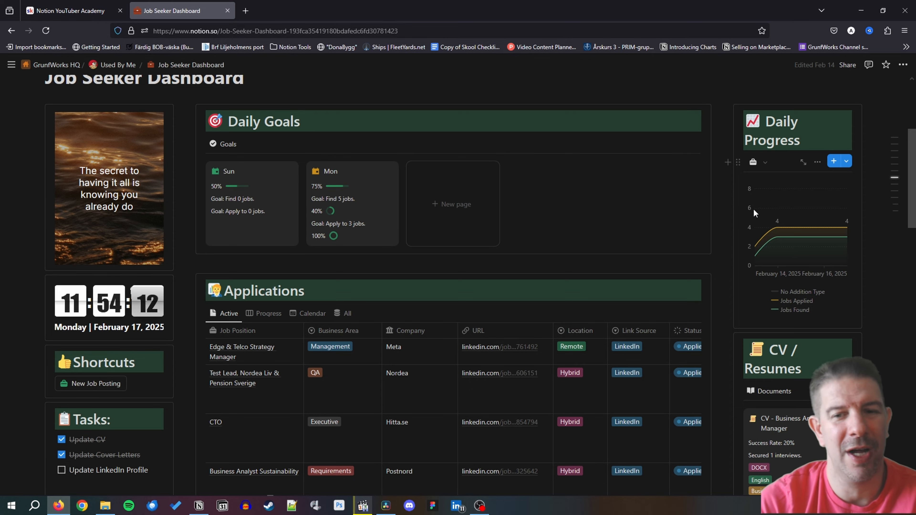
Step: Examine the Applications table and the CV / Resumes documents on the dashboard
{"action": "scroll", "coordinate": [673, 230], "scroll_direction": "down", "scroll_amount": 3}
{"action": "scroll", "coordinate": [673, 230], "scroll_direction": "down", "scroll_amount": 3}
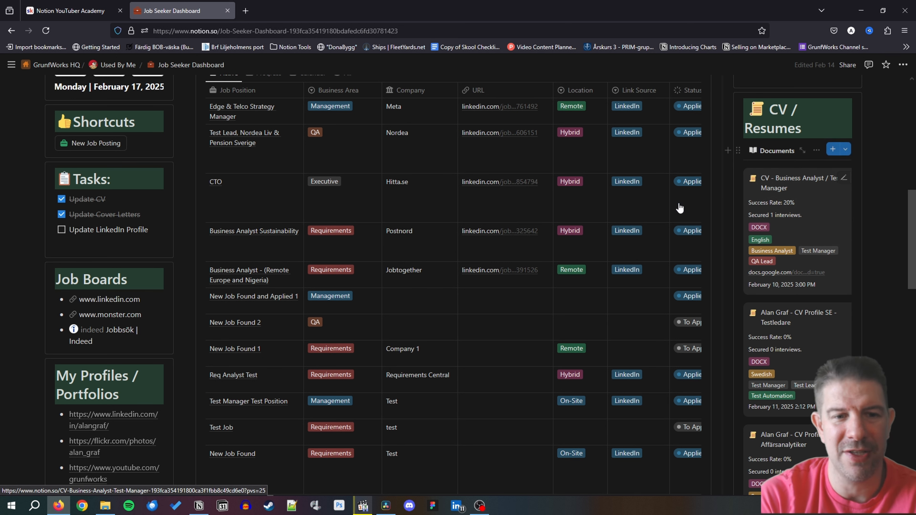
{"action": "scroll", "coordinate": [348, 189], "scroll_direction": "up", "scroll_amount": 1}
{"action": "scroll", "coordinate": [348, 189], "scroll_direction": "up", "scroll_amount": 2}
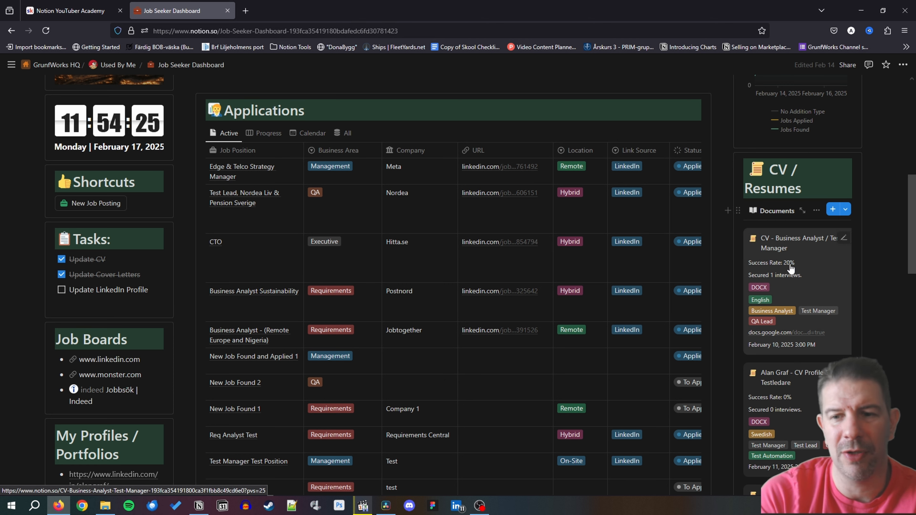
{"action": "scroll", "coordinate": [772, 331], "scroll_direction": "down", "scroll_amount": 2}
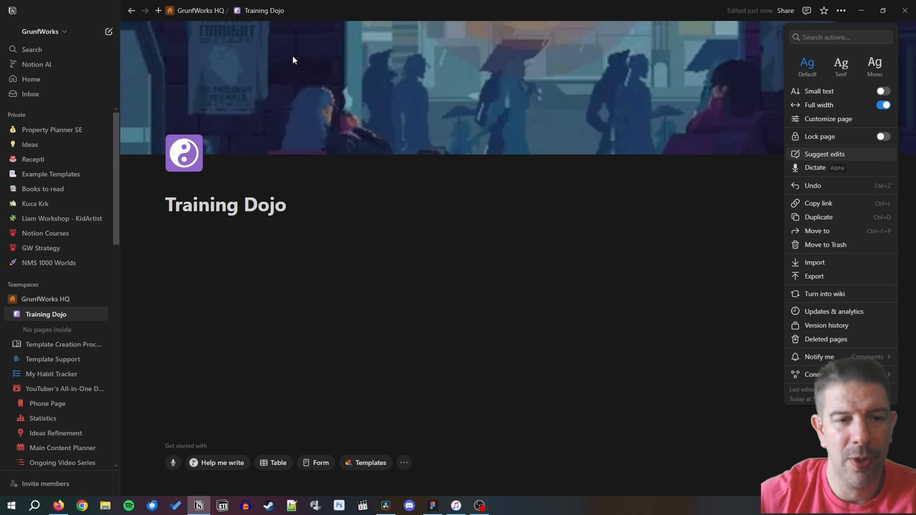
Step: Add a full-width page titled "Job Application Tracker Template" inside Training Dojo
{"action": "left_click", "coordinate": [658, 252]}
{"action": "mouse_move", "coordinate": [90, 317]}
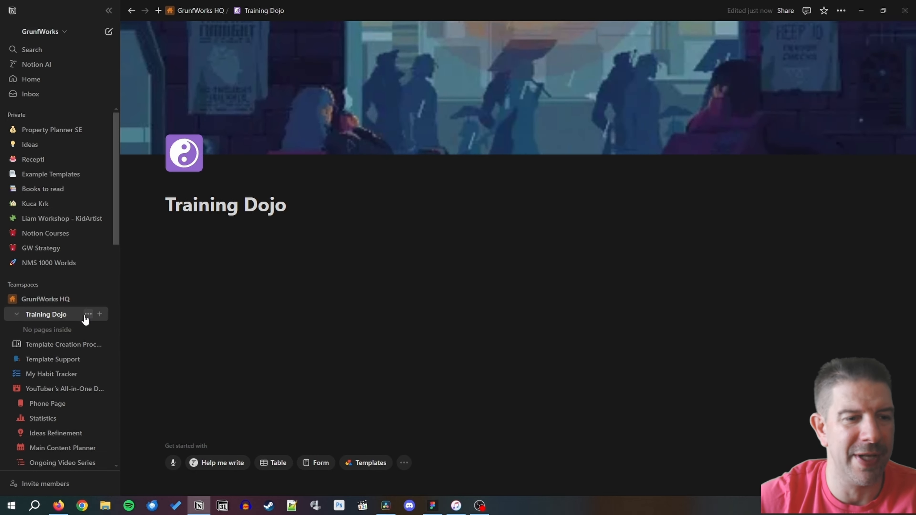
{"action": "left_click", "coordinate": [100, 314]}
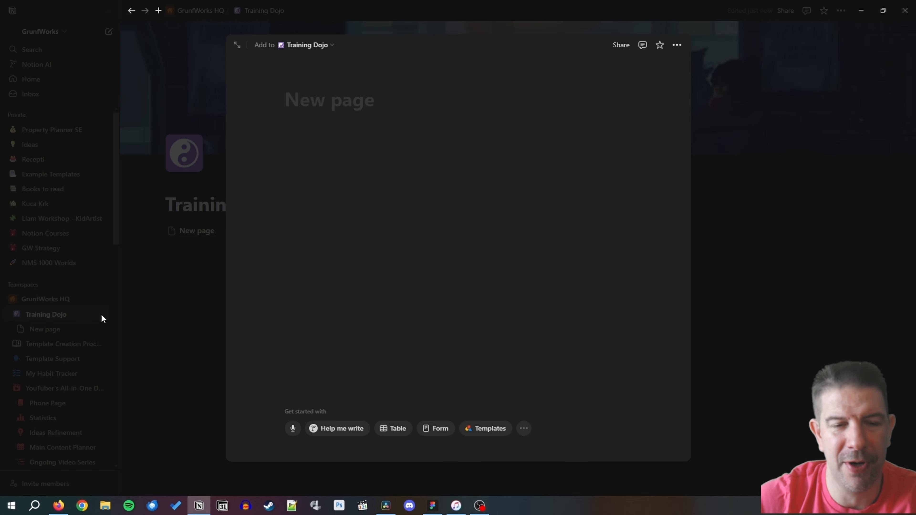
{"action": "type", "text": "J"}
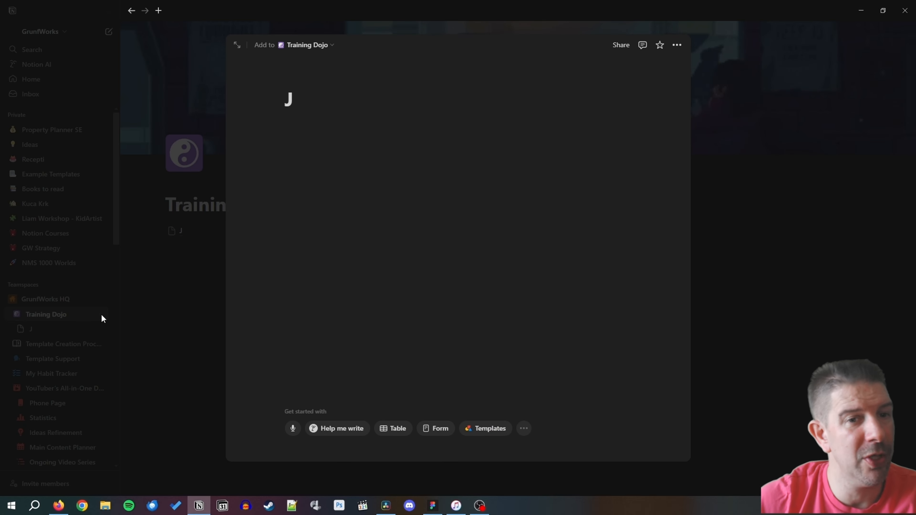
{"action": "type", "text": "ob A"}
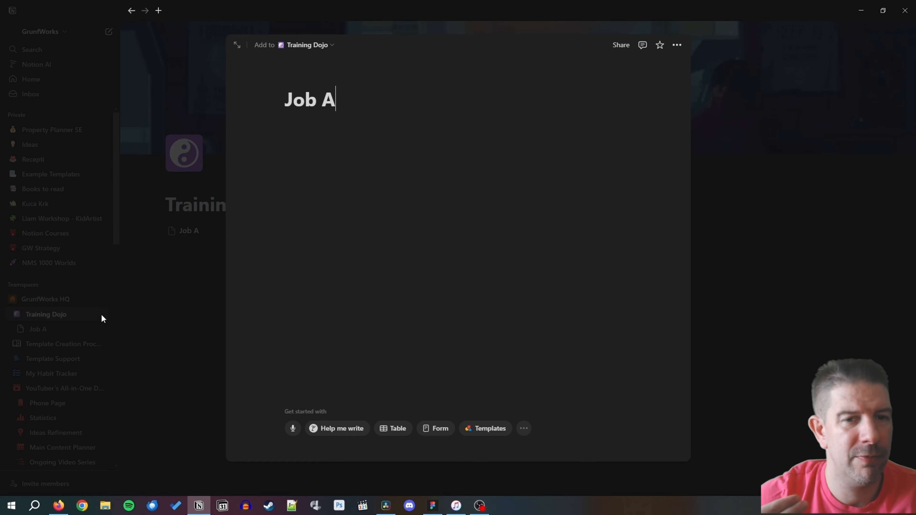
{"action": "type", "text": "pplicato"}
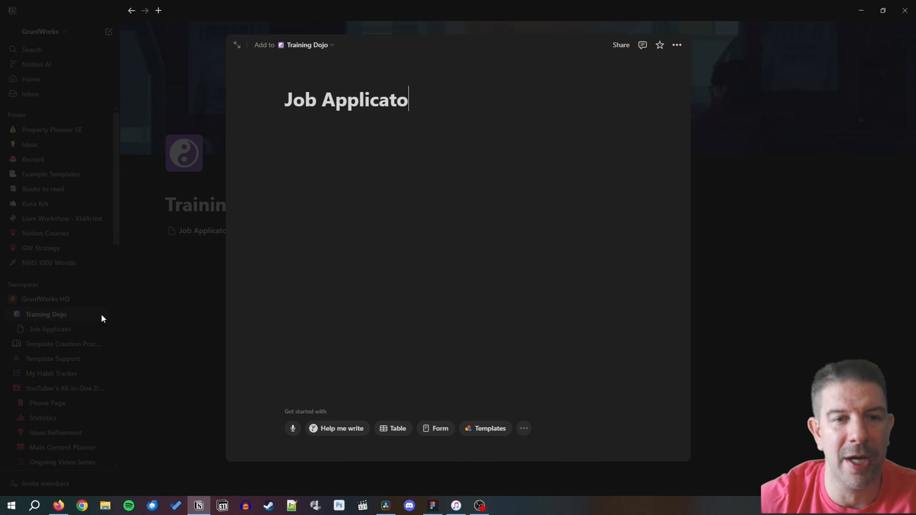
{"action": "key", "text": "BackSpace"}
{"action": "type", "text": "ion Trak"}
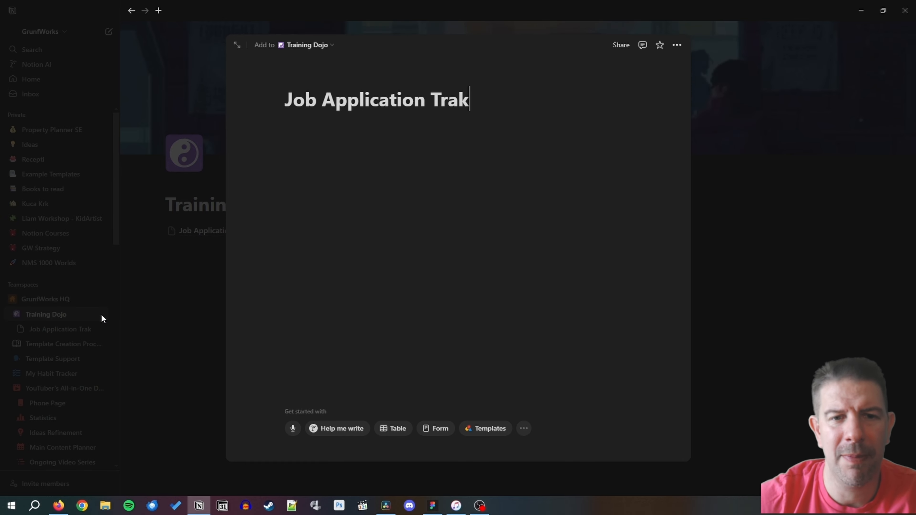
{"action": "type", "text": "c"}
{"action": "key", "text": "BackSpace"}
{"action": "key", "text": "BackSpace"}
{"action": "type", "text": "cker Template"}
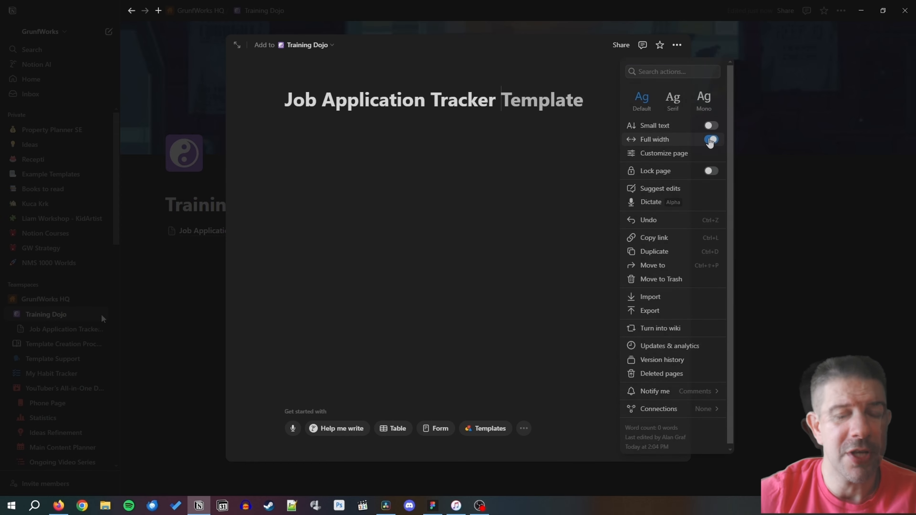
{"action": "left_click", "coordinate": [787, 342]}
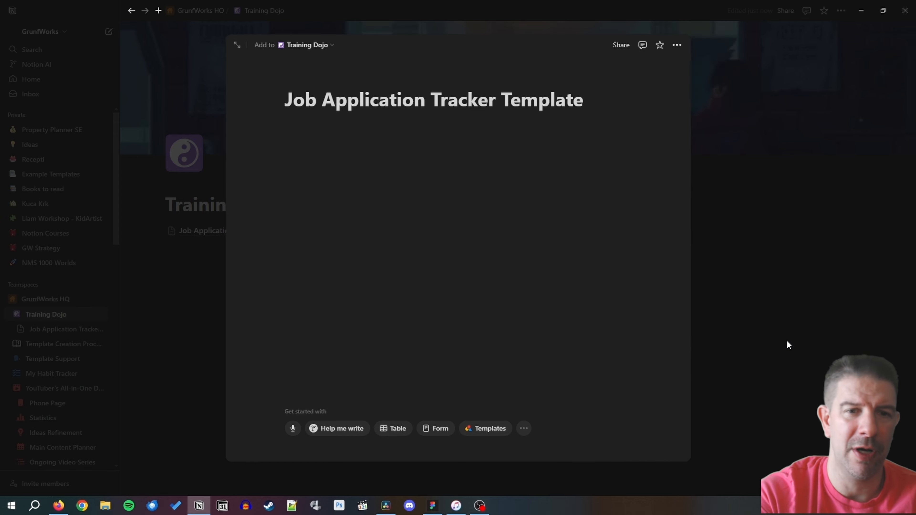
{"action": "left_click", "coordinate": [827, 327]}
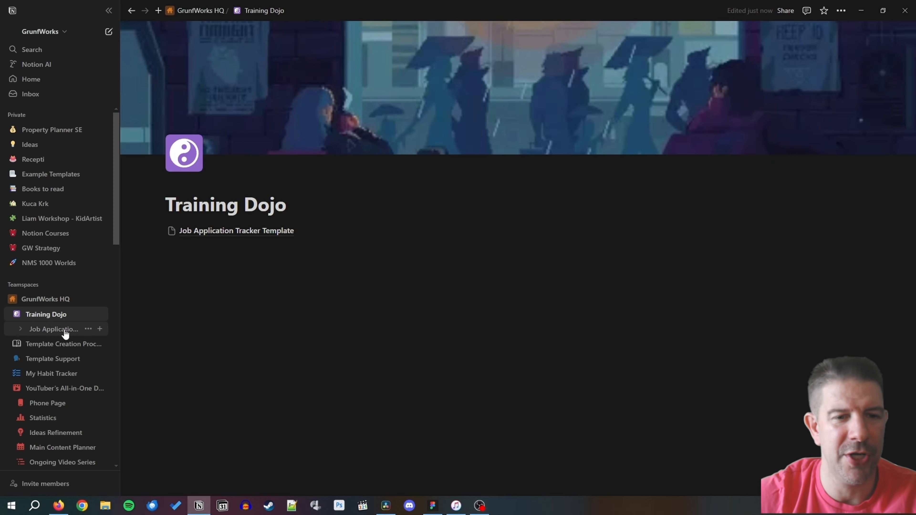
Step: Give the Job Application Tracker Template page a brown briefcase icon and a cover image uploaded from the _Job_Seeker folder inside _Template
{"action": "left_click", "coordinate": [63, 331]}
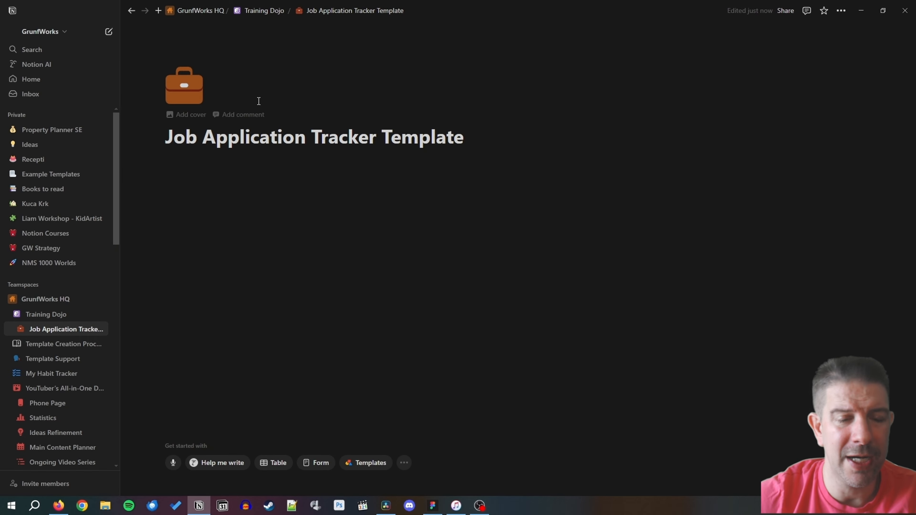
{"action": "left_click", "coordinate": [178, 120]}
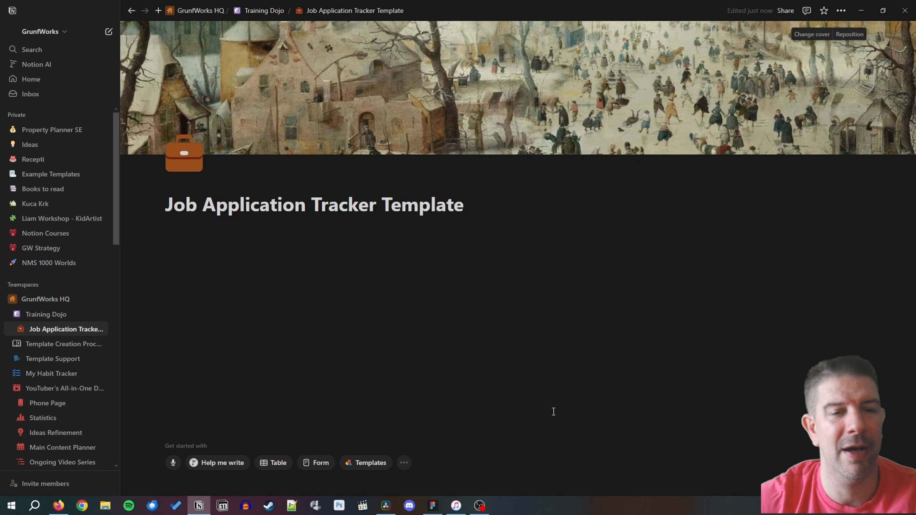
{"action": "left_click", "coordinate": [812, 34]}
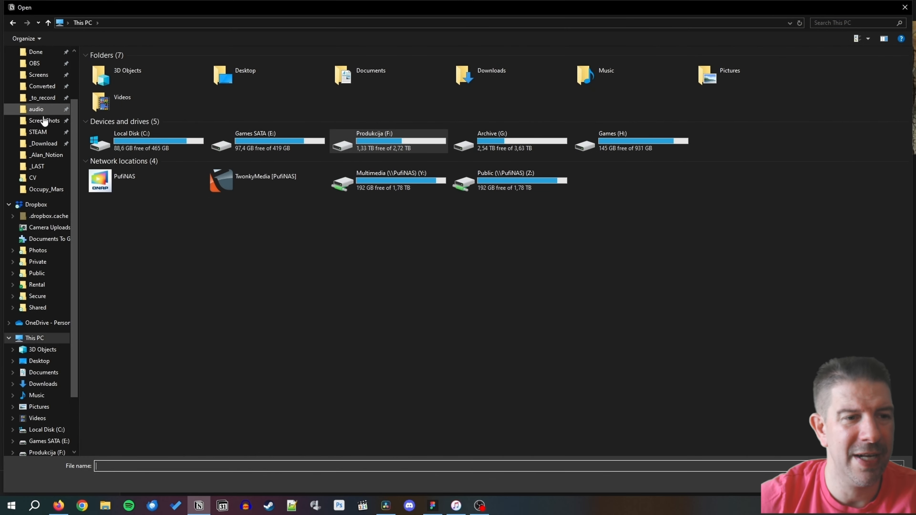
{"action": "left_click", "coordinate": [44, 76]}
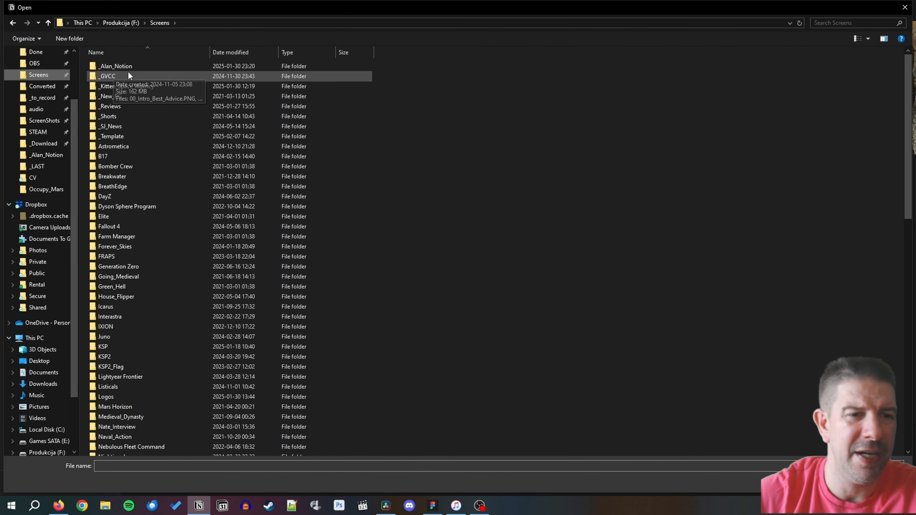
{"action": "left_click", "coordinate": [123, 137]}
{"action": "double_click", "coordinate": [123, 136]}
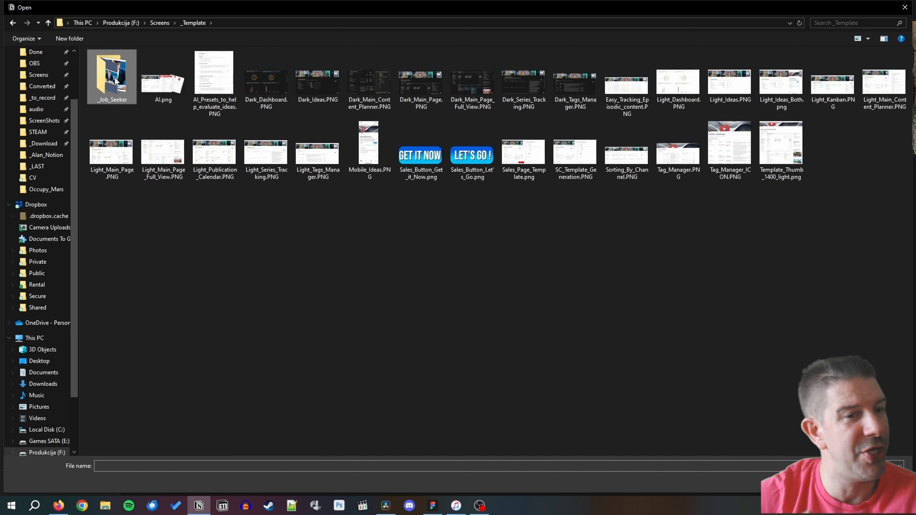
{"action": "double_click", "coordinate": [118, 83]}
{"action": "left_click", "coordinate": [117, 86]}
{"action": "left_click", "coordinate": [841, 482]}
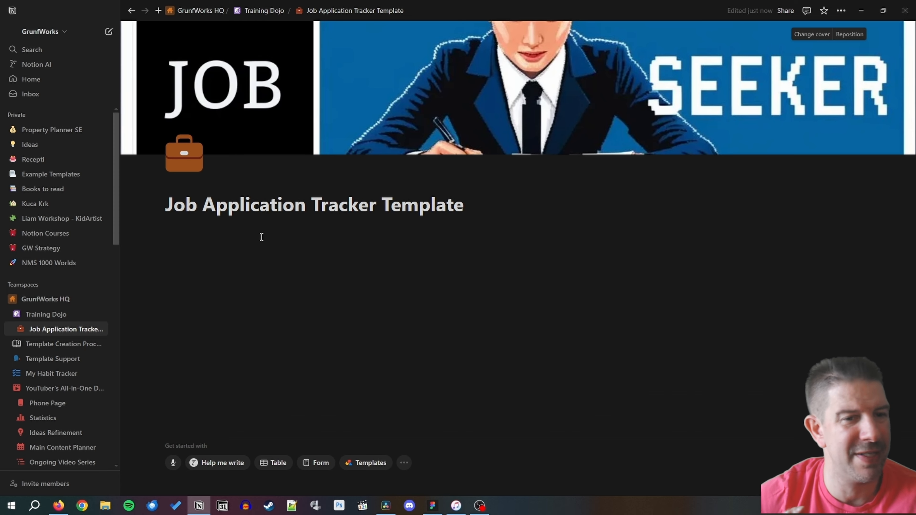
Step: Rename the page "Job Seeker Dashboard" and leave its body empty
{"action": "left_click", "coordinate": [216, 239]}
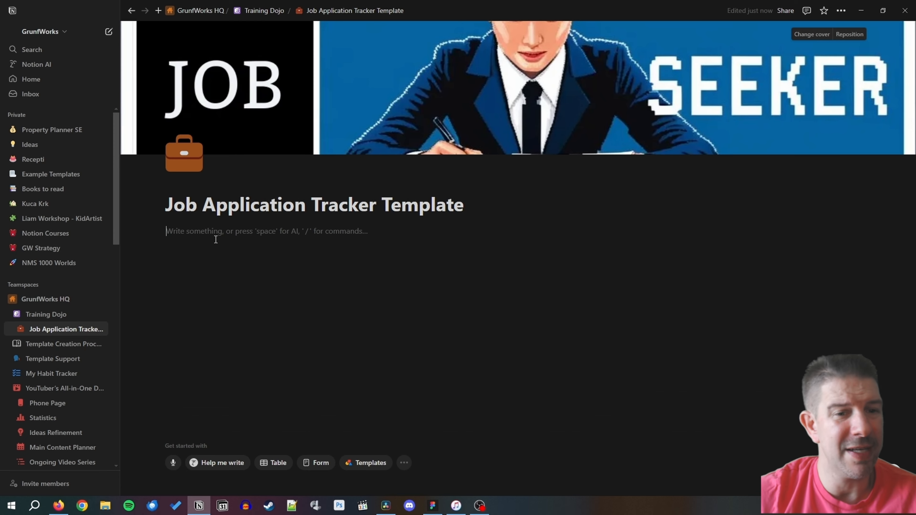
{"action": "double_click", "coordinate": [256, 206]}
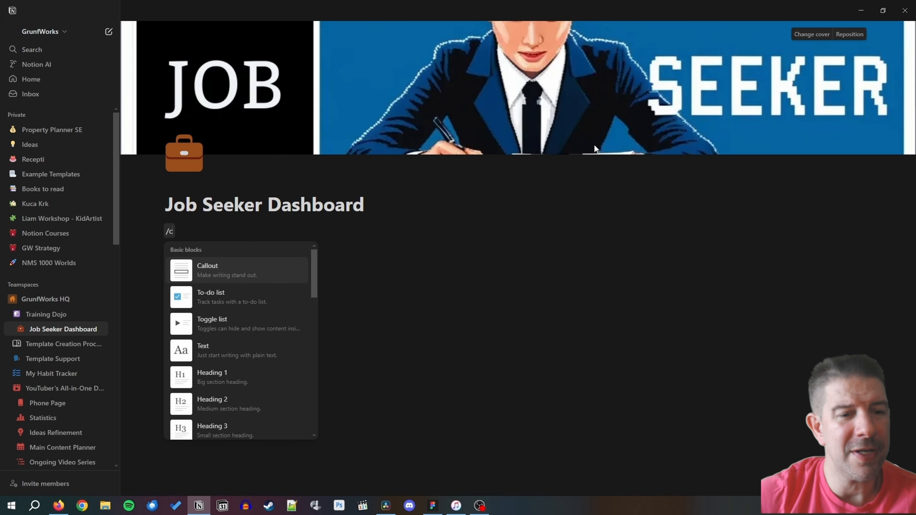
{"action": "key", "text": "BackSpace"}
{"action": "key", "text": "BackSpace"}
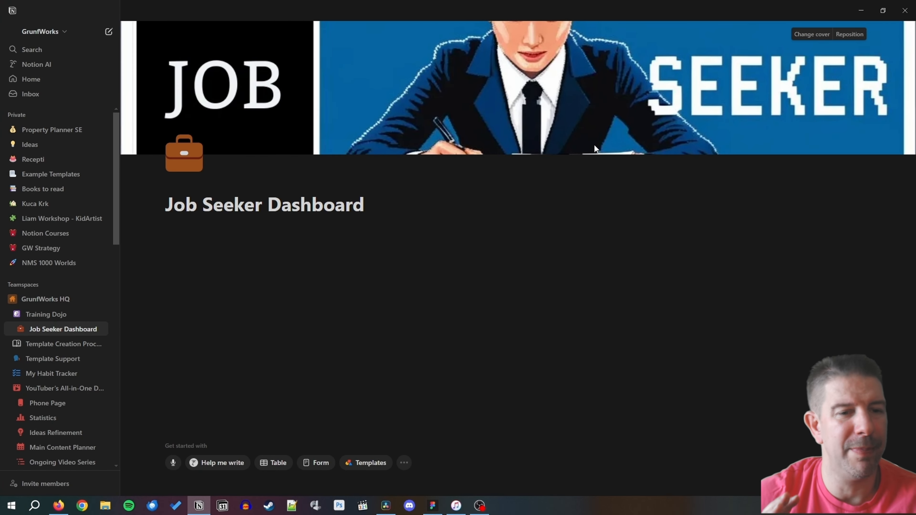
Step: Add a Heading 1 reading "CV / Resume" below the page title
{"action": "key", "text": "Return"}
{"action": "type", "text": "/h1"}
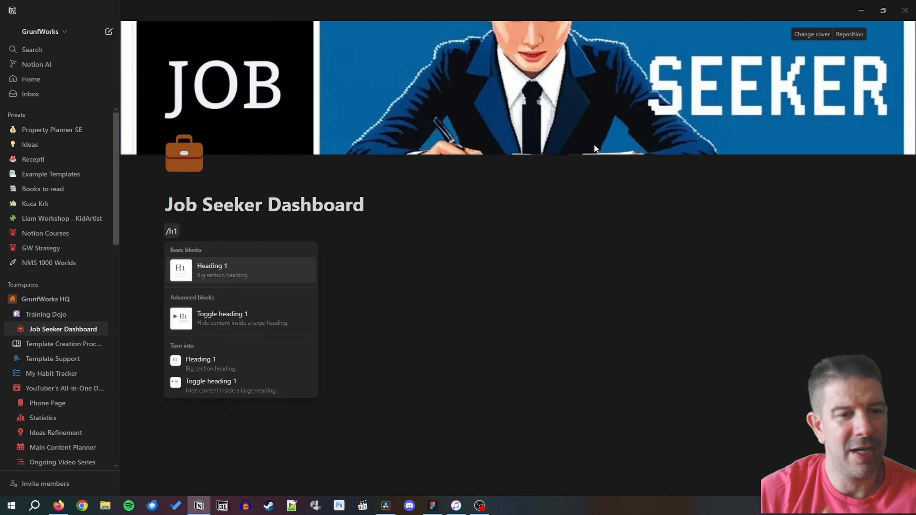
{"action": "key", "text": "Return"}
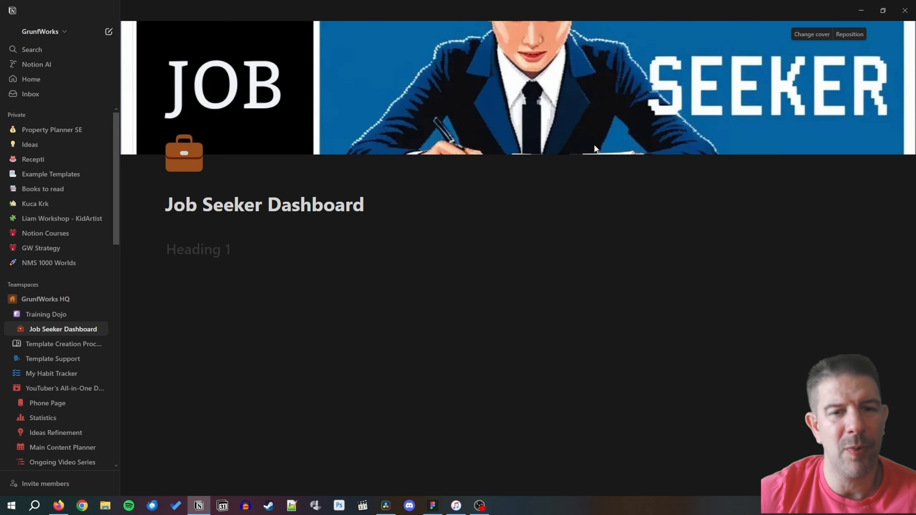
{"action": "type", "text": "CV /"}
{"action": "key", "text": "Escape"}
{"action": "type", "text": "Re"}
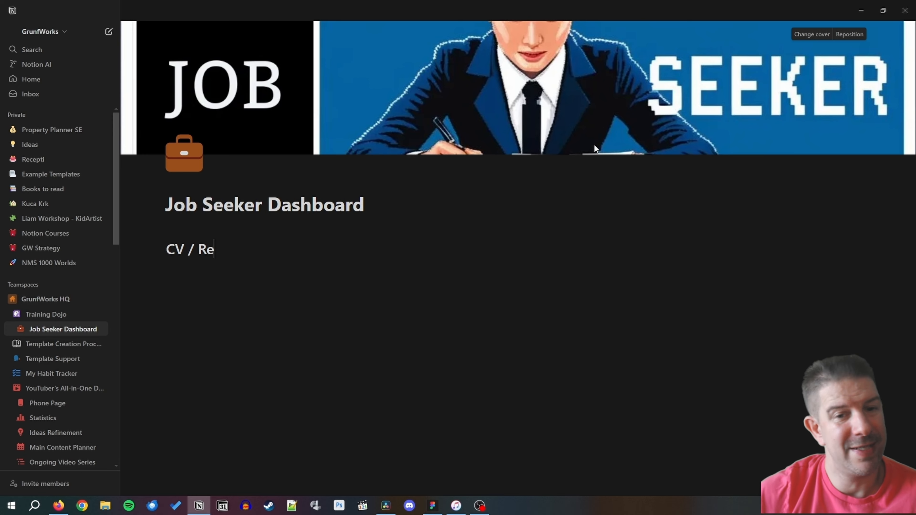
{"action": "type", "text": "sume"}
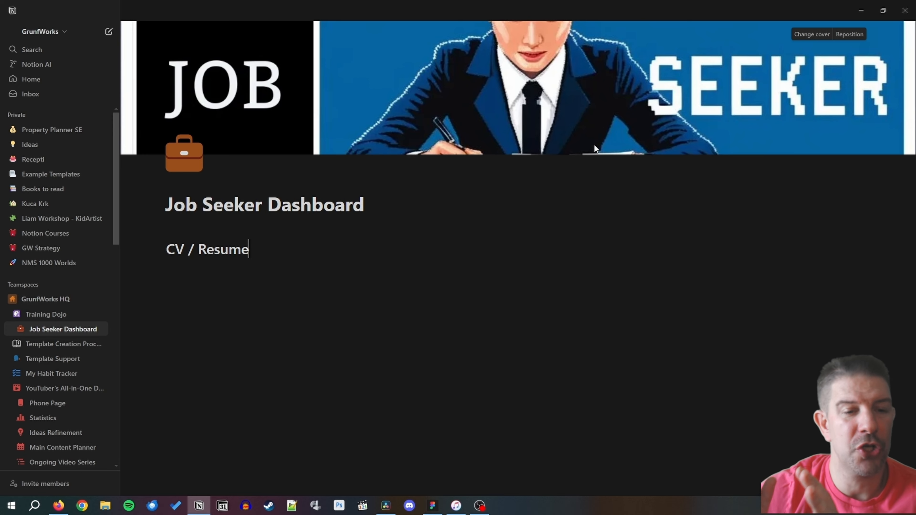
Step: Give the CV / Resume heading a green background and indent its text with a leading space
{"action": "key", "text": "shift+Home"}
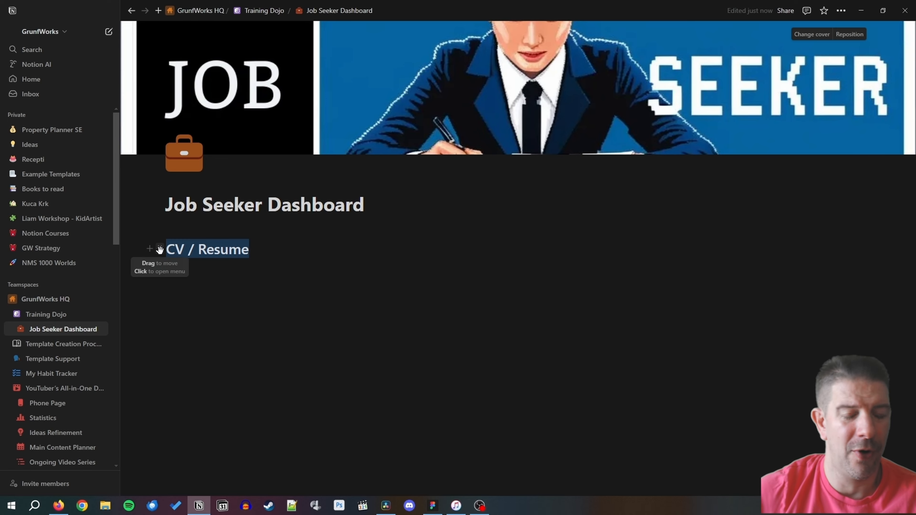
{"action": "left_click", "coordinate": [160, 249]}
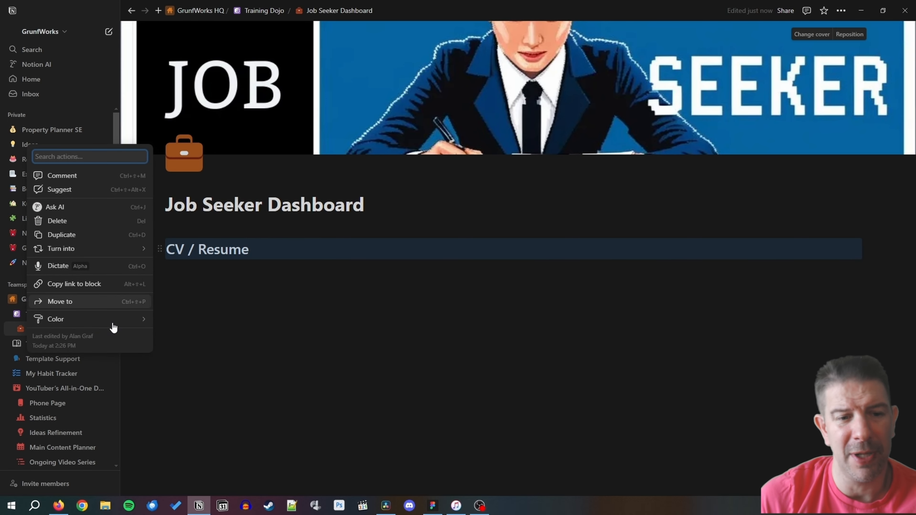
{"action": "mouse_move", "coordinate": [112, 320]}
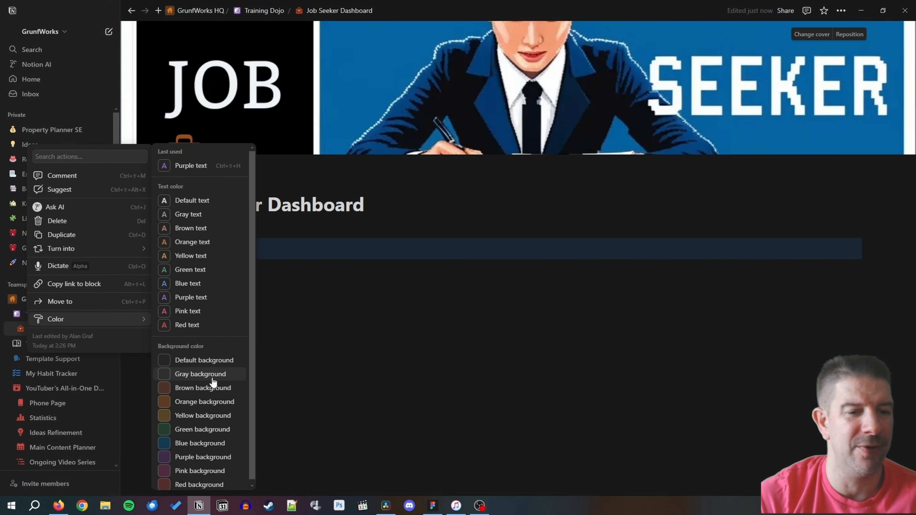
{"action": "left_click", "coordinate": [216, 442]}
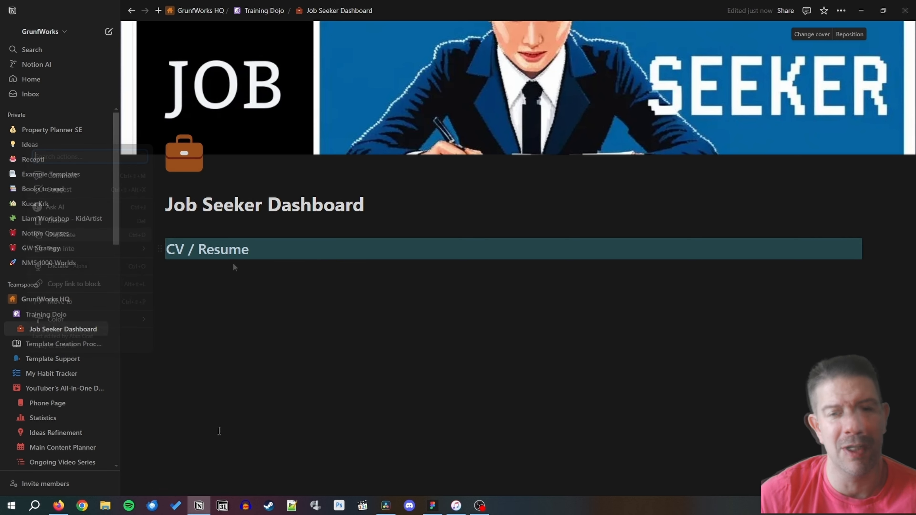
{"action": "right_click", "coordinate": [271, 242]}
{"action": "left_click", "coordinate": [272, 244]}
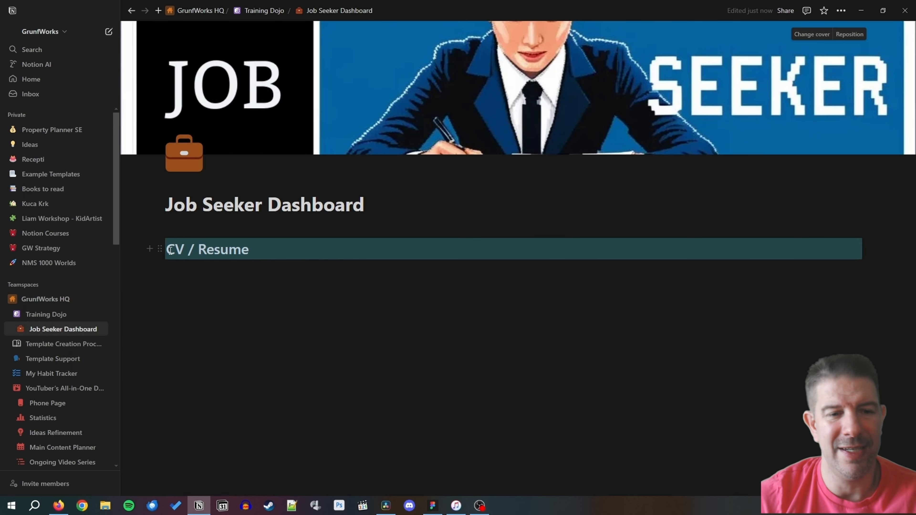
{"action": "left_click", "coordinate": [170, 250]}
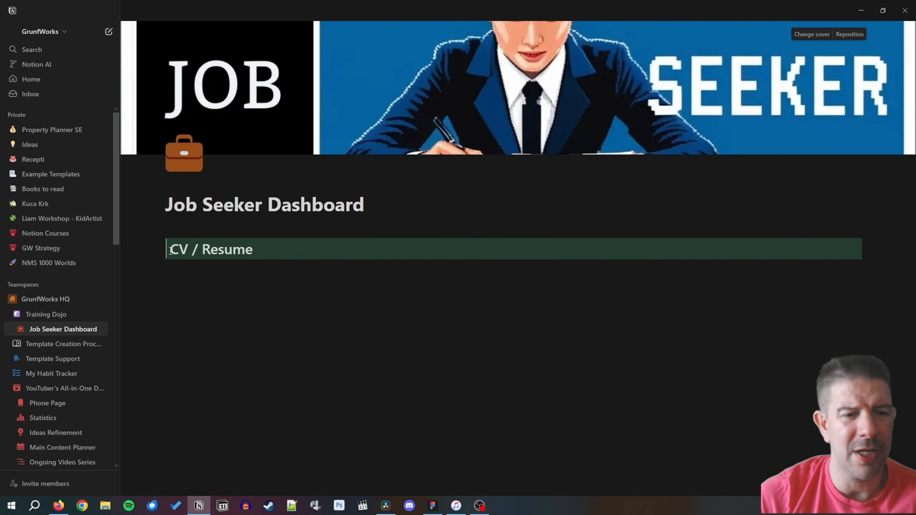
Step: Insert an empty embed block beneath the CV / Resume heading without linking any content
{"action": "left_click", "coordinate": [182, 269]}
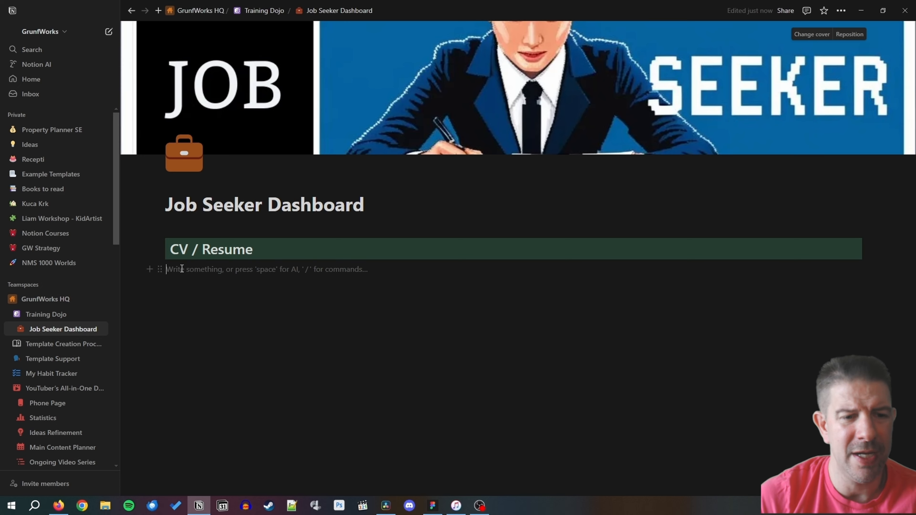
{"action": "type", "text": "/emb"}
{"action": "key", "text": "Return"}
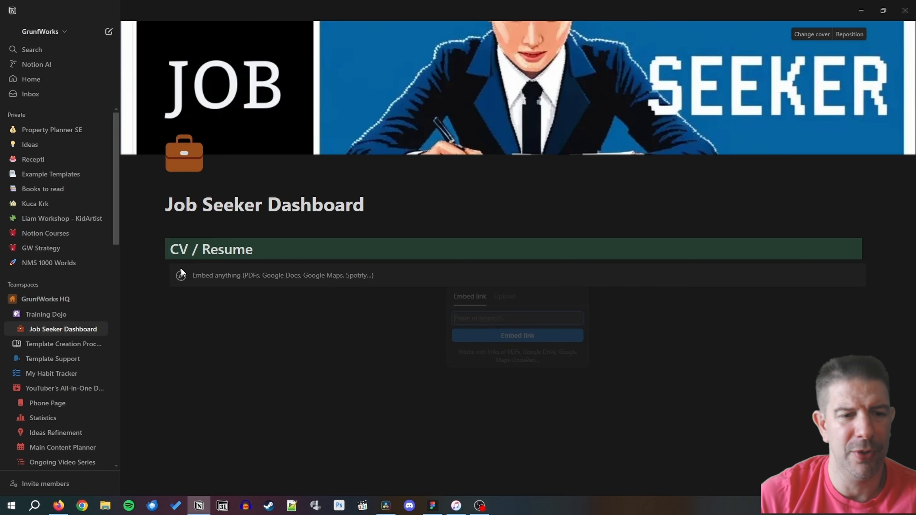
{"action": "left_click", "coordinate": [204, 302]}
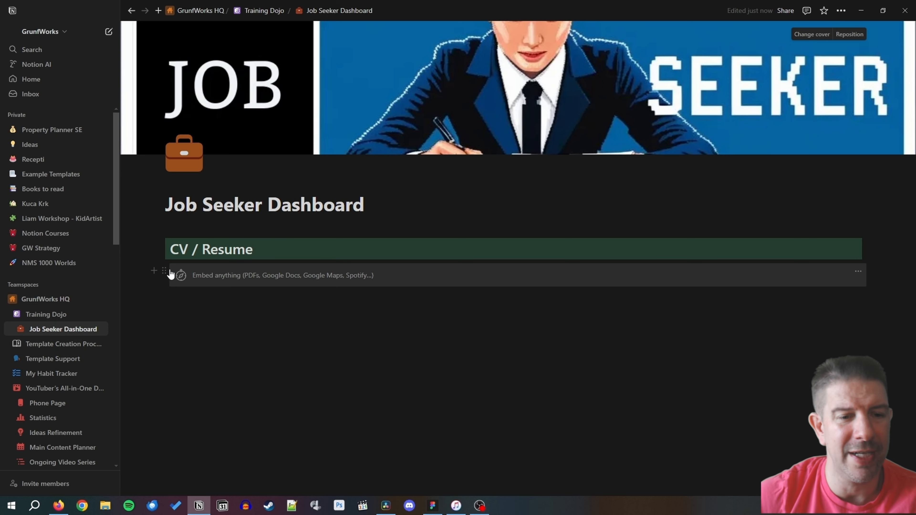
Step: Add the text labels "PDF:", "DOC:" and "DOCX:" below the embed block, with an empty line after PDF and DOC
{"action": "left_click", "coordinate": [192, 306]}
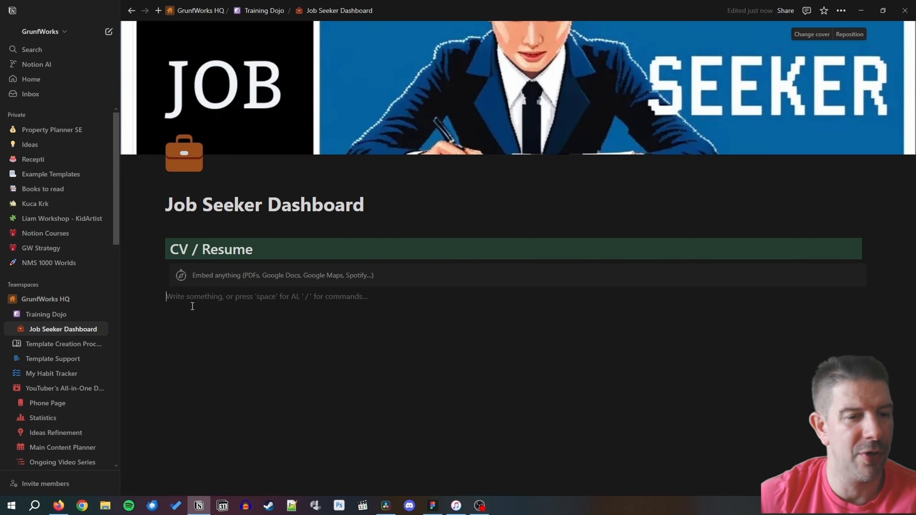
{"action": "type", "text": "P"}
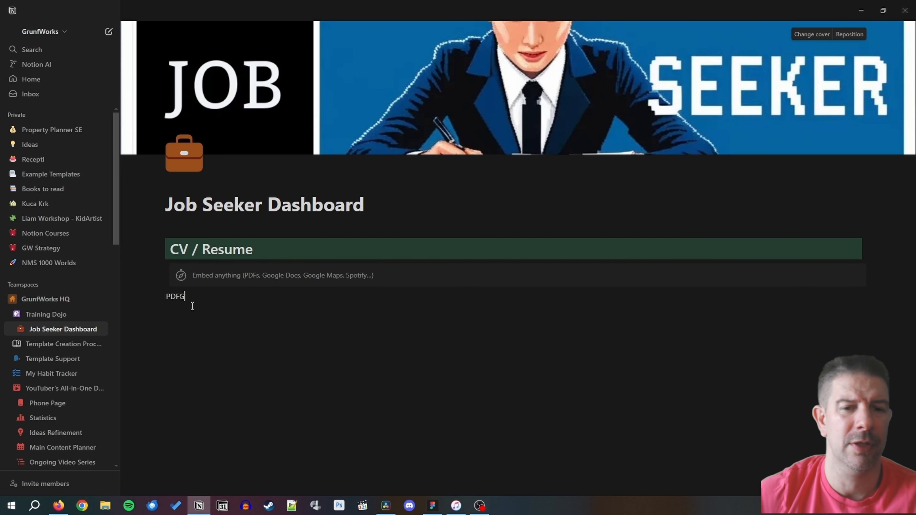
{"action": "type", "text": "DF:"}
{"action": "key", "text": "Return"}
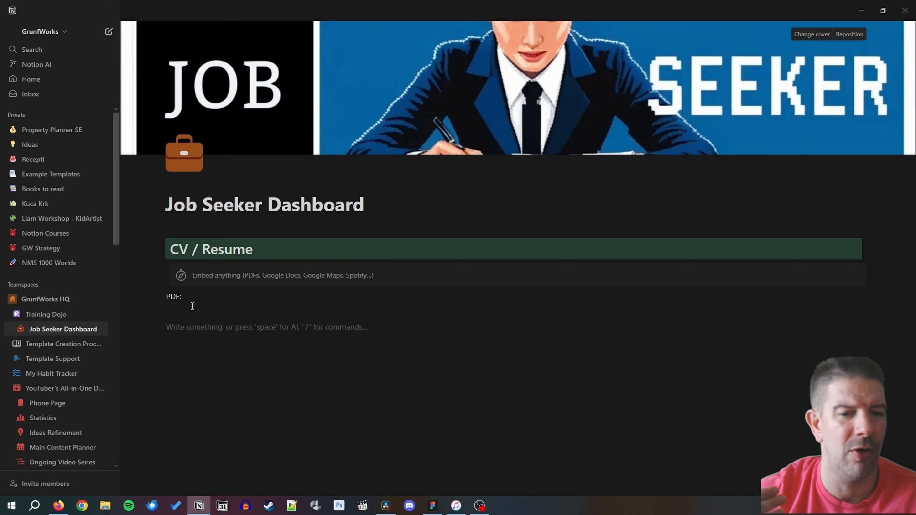
{"action": "type", "text": "Doc"}
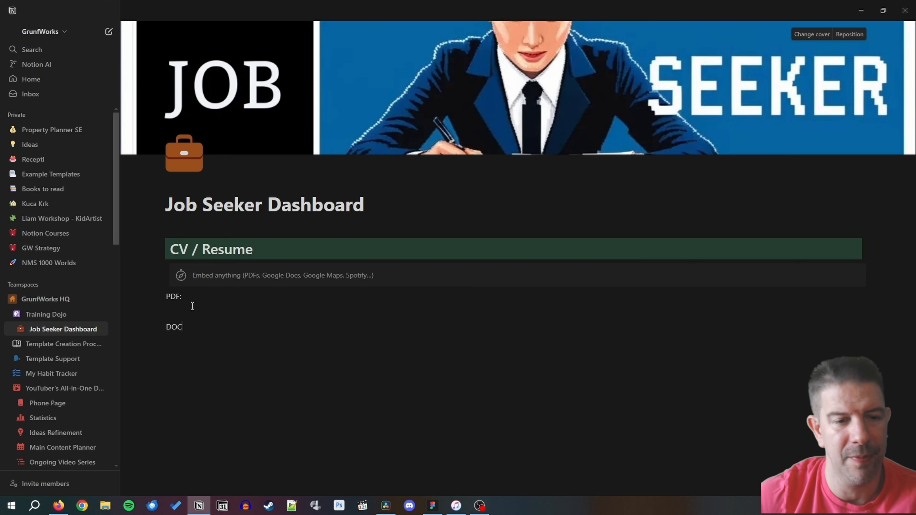
{"action": "type", "text": ":"}
{"action": "key", "text": "Return"}
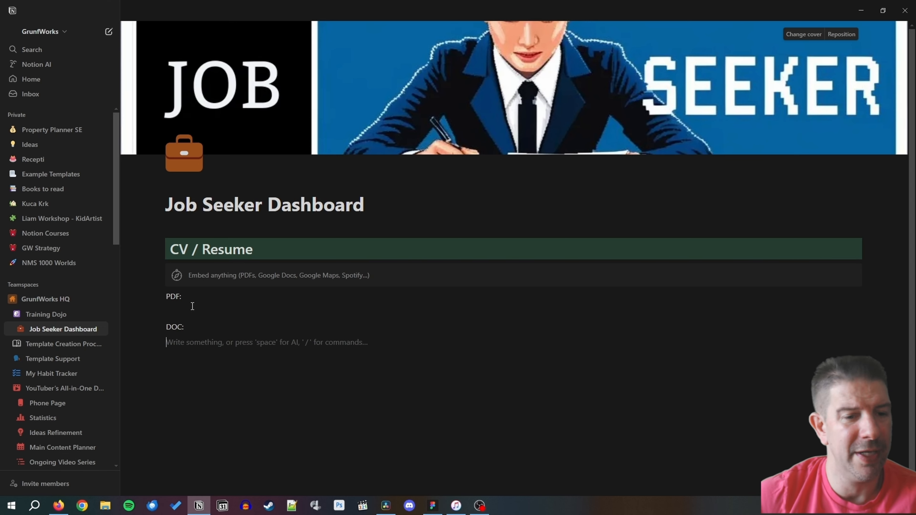
{"action": "type", "text": "DOCX:"}
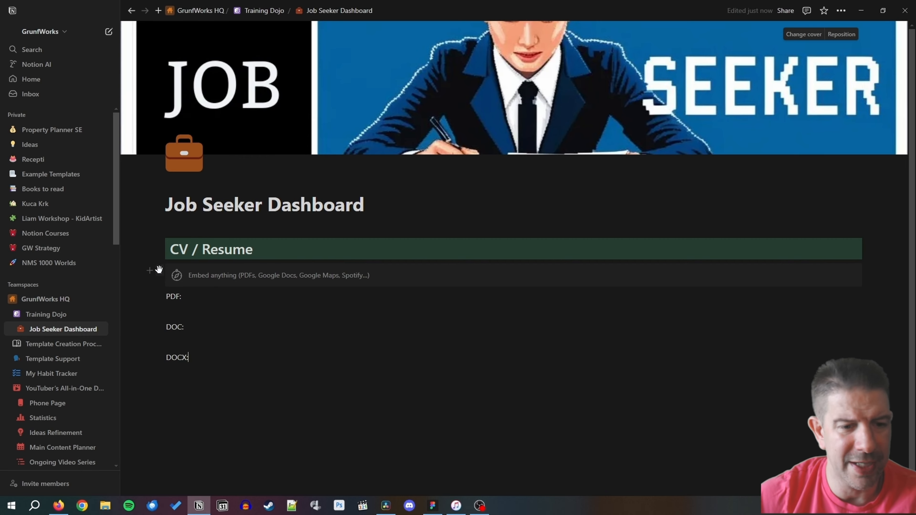
Step: Copy the empty embed block beneath each of the PDF, DOC and DOCX labels, and delete the original above them
{"action": "left_click", "coordinate": [160, 270]}
{"action": "left_click", "coordinate": [209, 337]}
{"action": "left_click", "coordinate": [197, 313]}
{"action": "key", "text": "ctrl+v"}
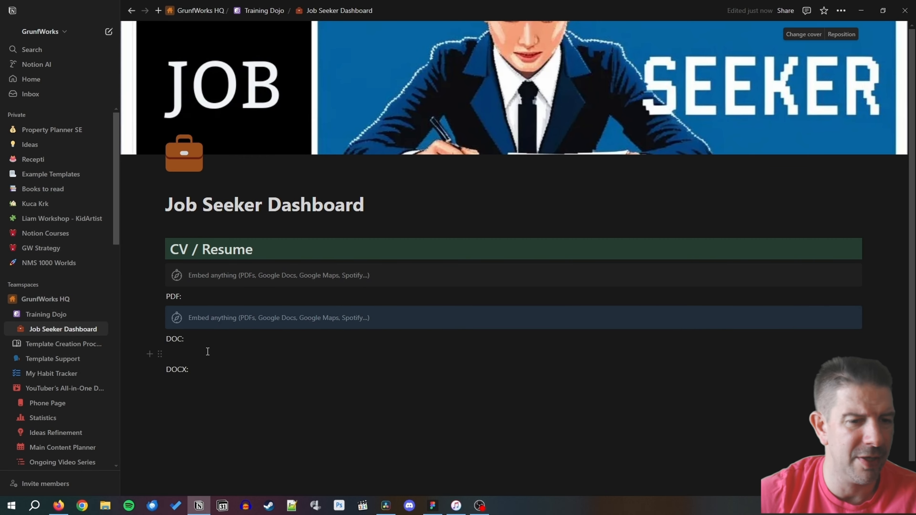
{"action": "left_click", "coordinate": [207, 352]}
{"action": "key", "text": "ctrl+v"}
{"action": "left_click", "coordinate": [214, 393]}
{"action": "key", "text": "ctrl+v"}
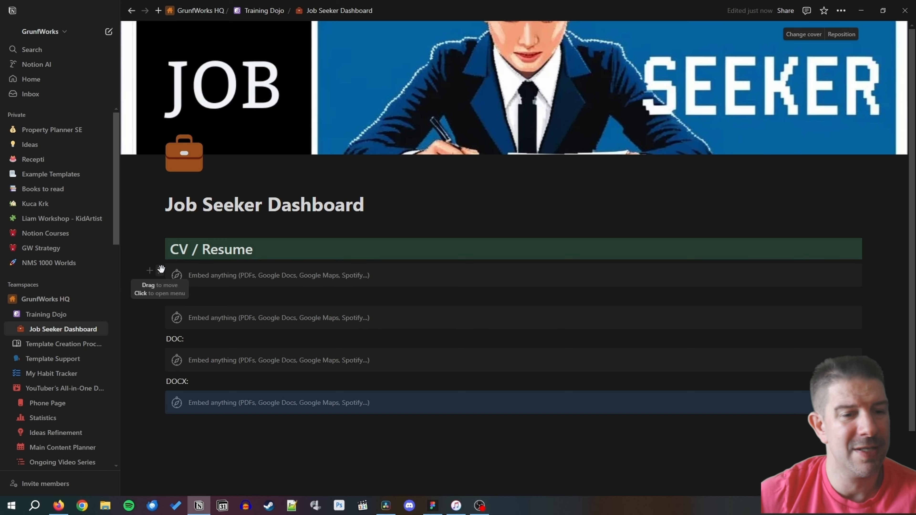
{"action": "left_click", "coordinate": [158, 270]}
{"action": "left_click", "coordinate": [89, 237]}
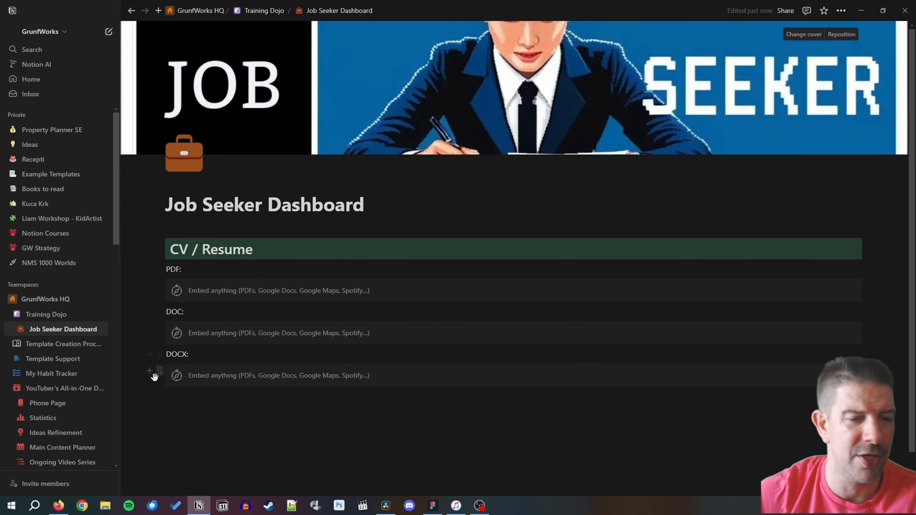
Step: Insert a callout below the embeds and move the CV / Resume heading with all its labels and embed blocks into it
{"action": "left_click", "coordinate": [187, 429]}
{"action": "type", "text": "/call"}
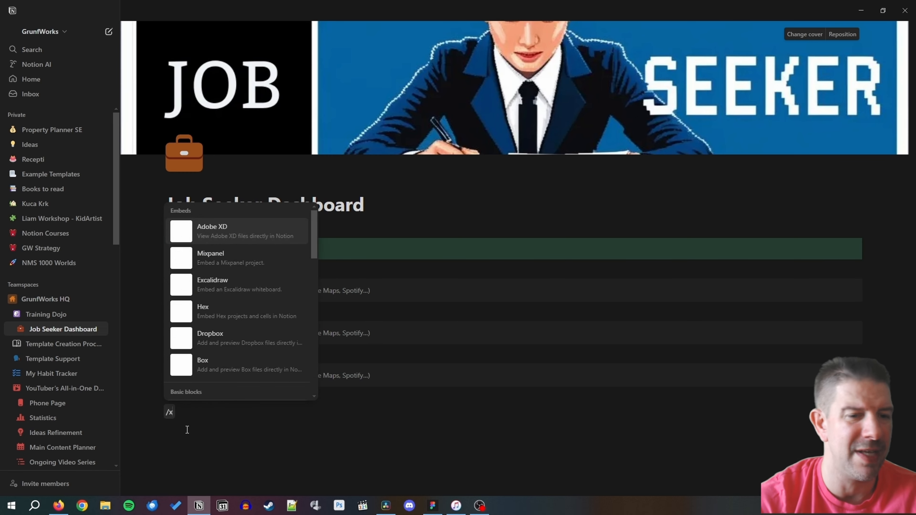
{"action": "key", "text": "Return"}
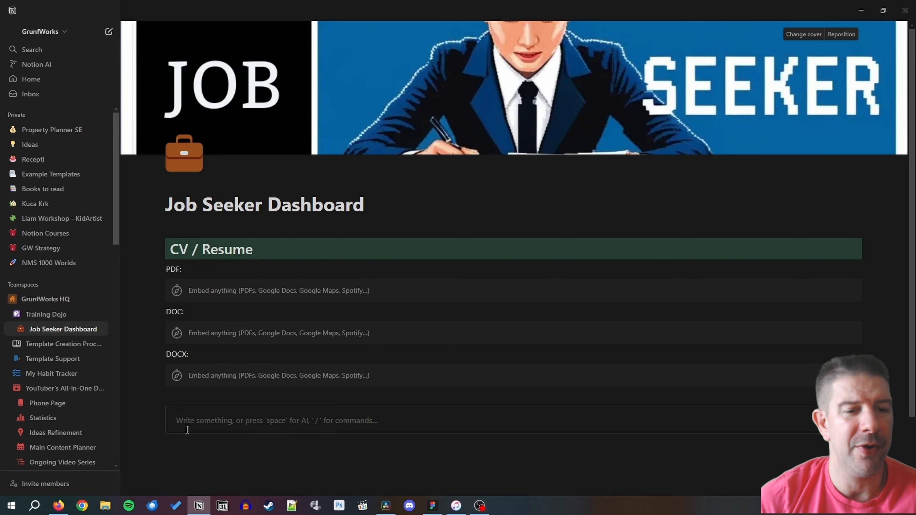
{"action": "left_click_drag", "start_coordinate": [141, 226], "coordinate": [448, 379]}
{"action": "left_click_drag", "start_coordinate": [162, 247], "coordinate": [184, 418]}
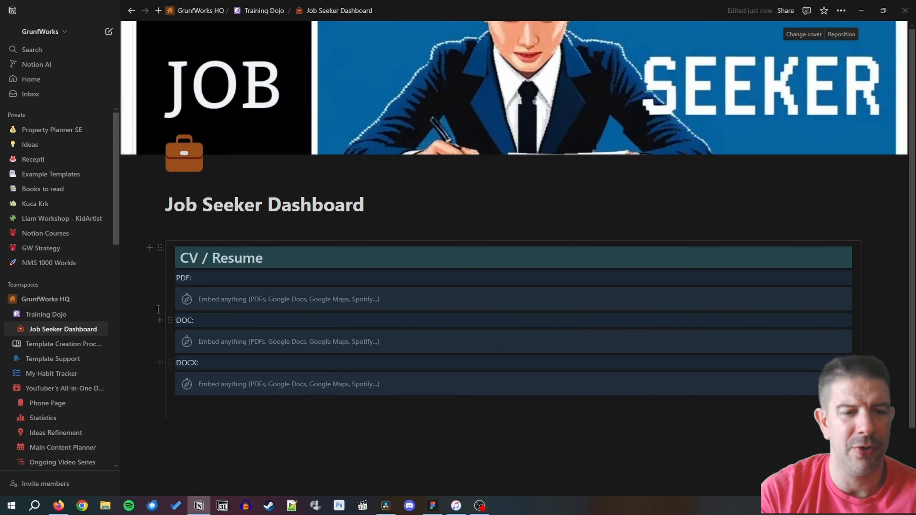
Step: Set the CV / Resume callout's icon to the scroll emoji, found with the search term "docum"
{"action": "left_click", "coordinate": [159, 246]}
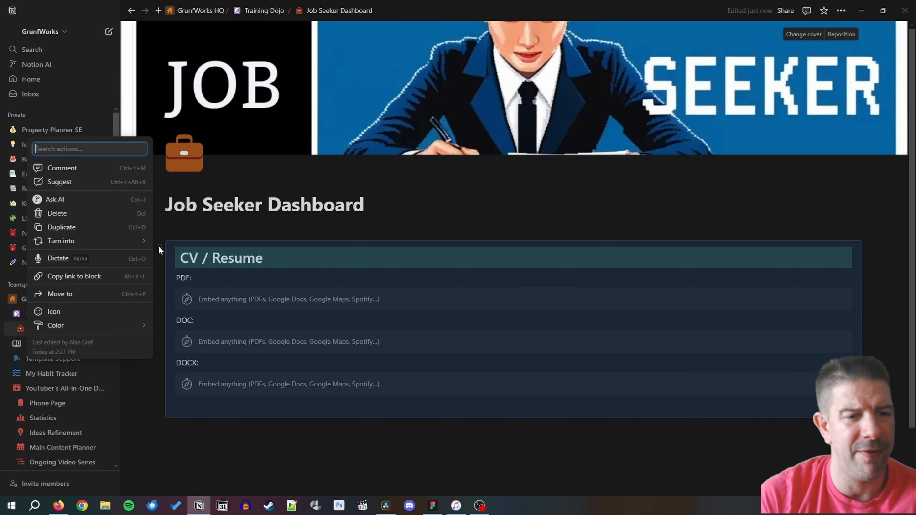
{"action": "left_click", "coordinate": [84, 311]}
{"action": "type", "text": "curr"}
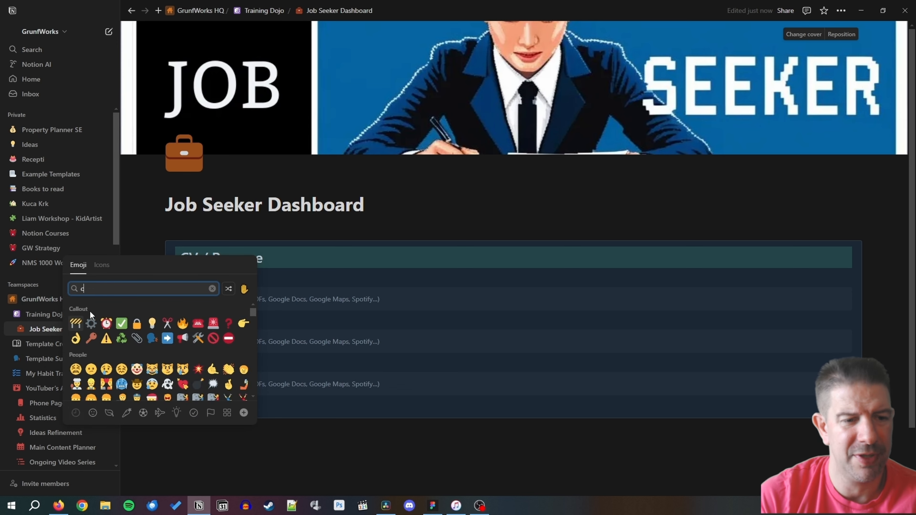
{"action": "key", "text": "BackSpace"}
{"action": "key", "text": "BackSpace"}
{"action": "key", "text": "BackSpace"}
{"action": "key", "text": "BackSpace"}
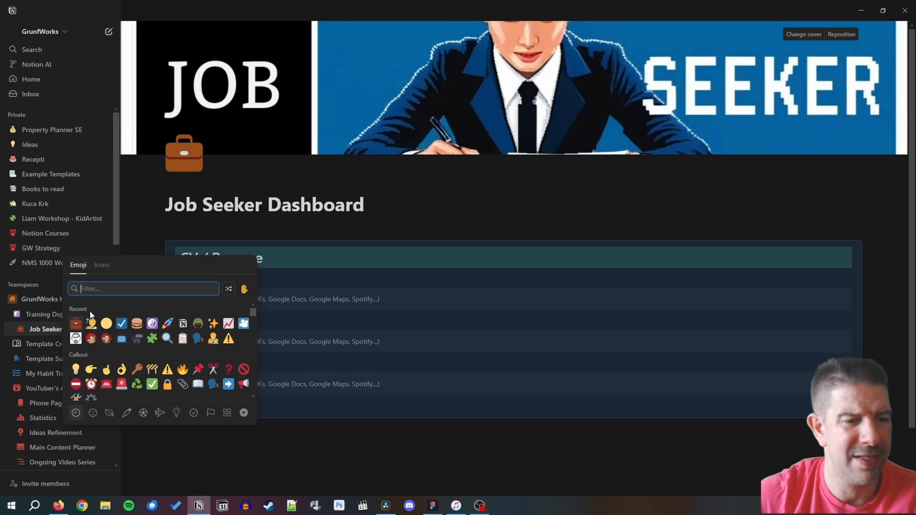
{"action": "type", "text": "docum"}
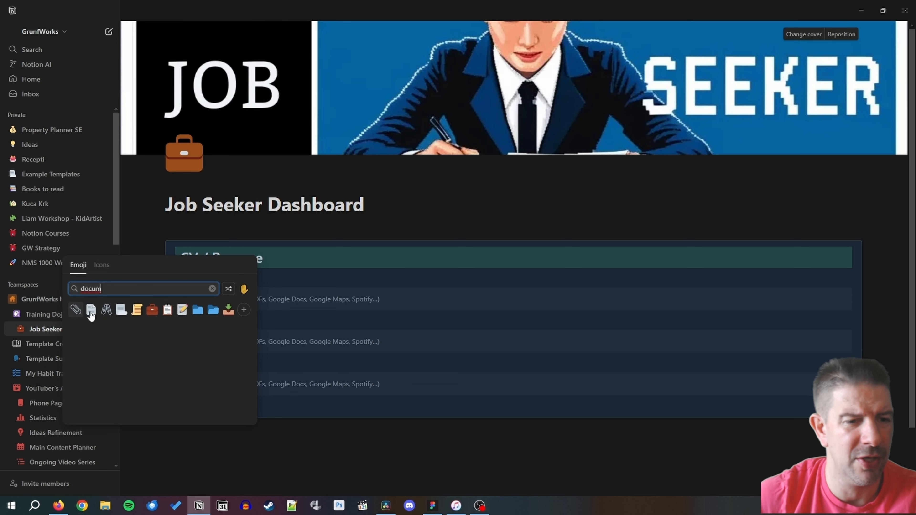
{"action": "left_click", "coordinate": [136, 309]}
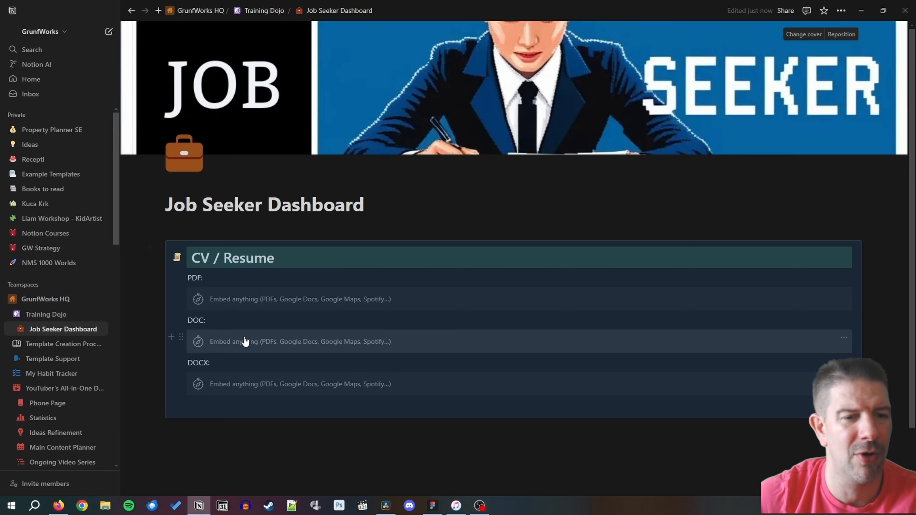
Step: Insert a scroll emoji and a space before the CV / Resume heading text, and remove the callout's own icon
{"action": "left_click", "coordinate": [192, 253]}
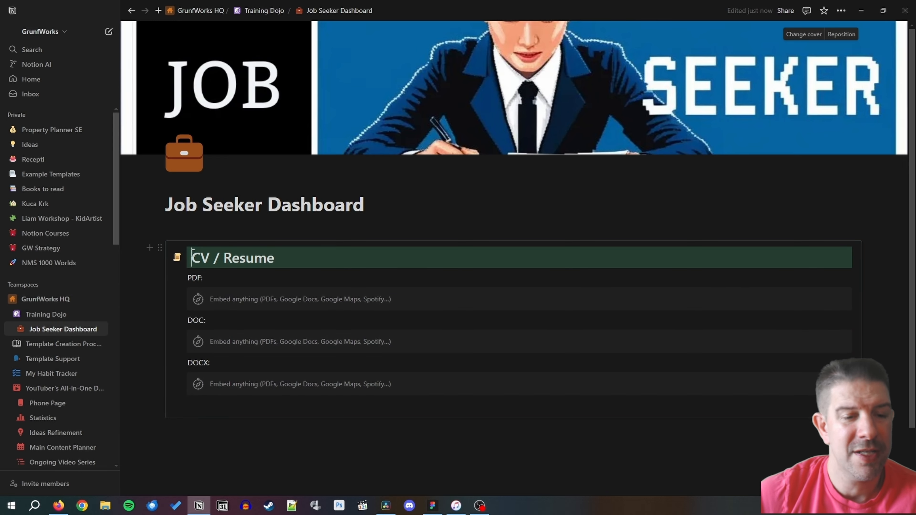
{"action": "type", "text": ":em"}
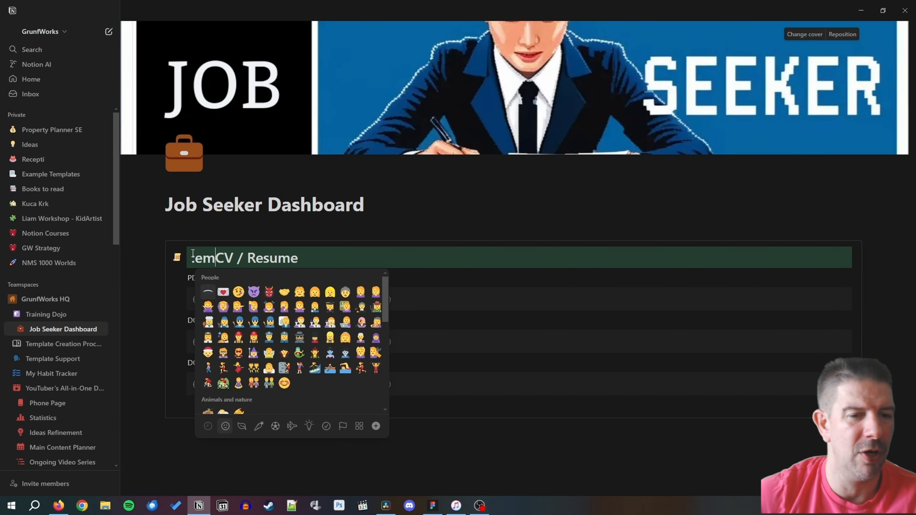
{"action": "key", "text": "BackSpace"}
{"action": "key", "text": "BackSpace"}
{"action": "type", "text": "scr"}
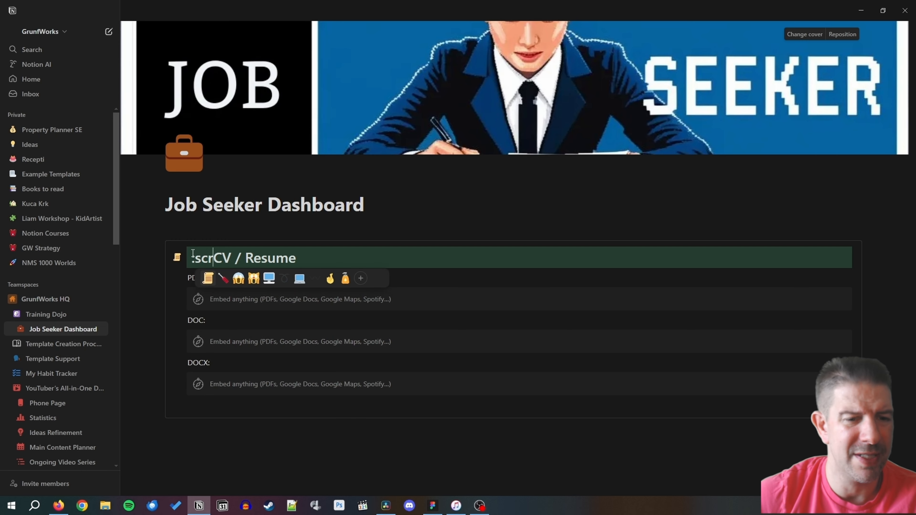
{"action": "key", "text": "Return"}
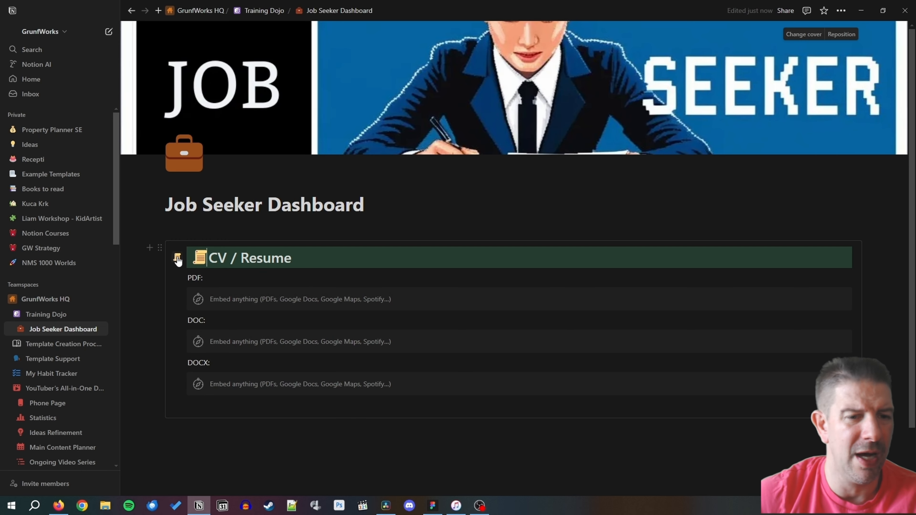
{"action": "left_click", "coordinate": [177, 258]}
{"action": "left_click", "coordinate": [268, 278]}
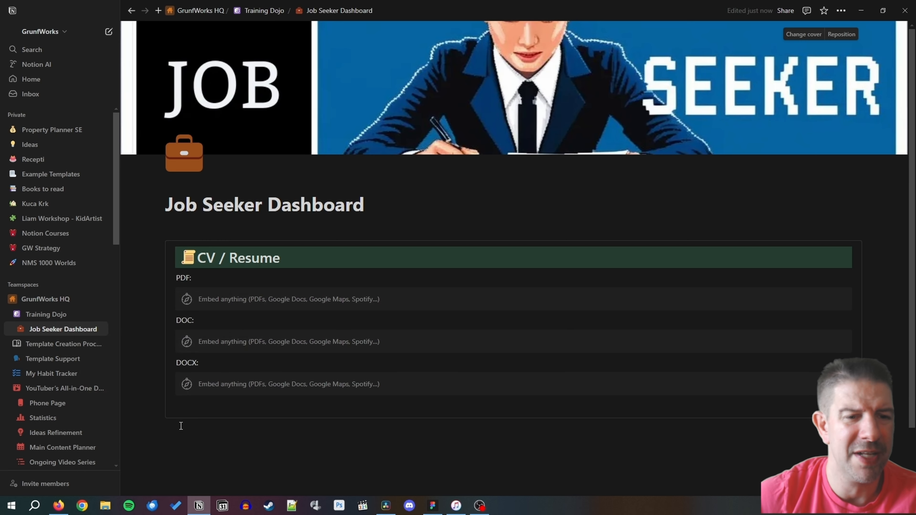
{"action": "left_click", "coordinate": [195, 258]}
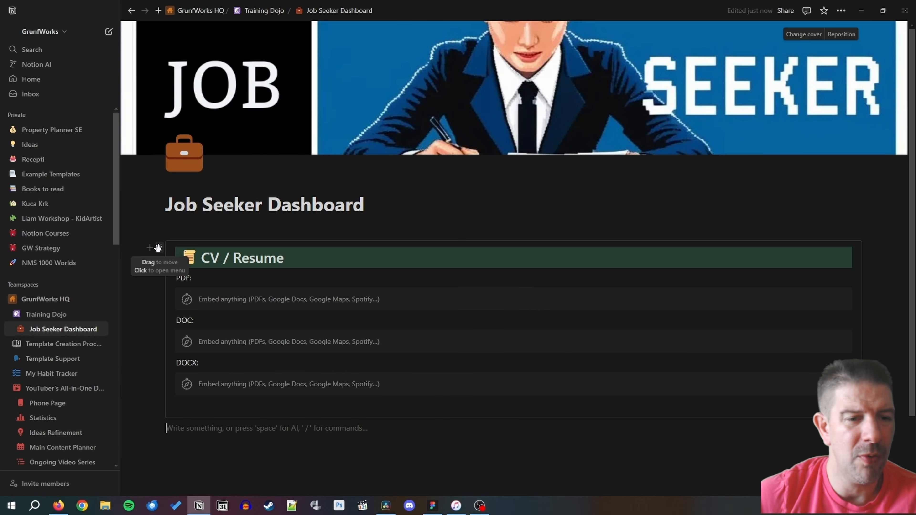
Step: Duplicate the CV / Resume callout and change the copy's heading text to "Cover Letter"
{"action": "left_click", "coordinate": [160, 249]}
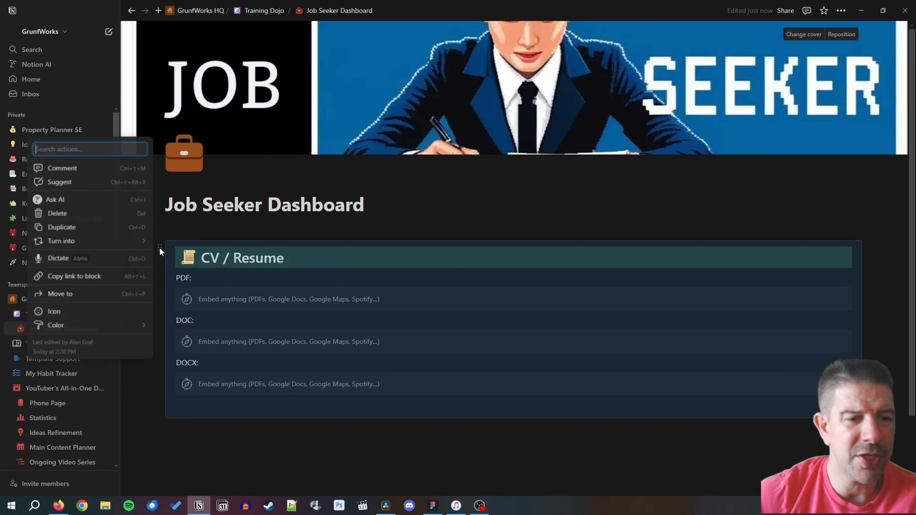
{"action": "key", "text": "ctrl+d"}
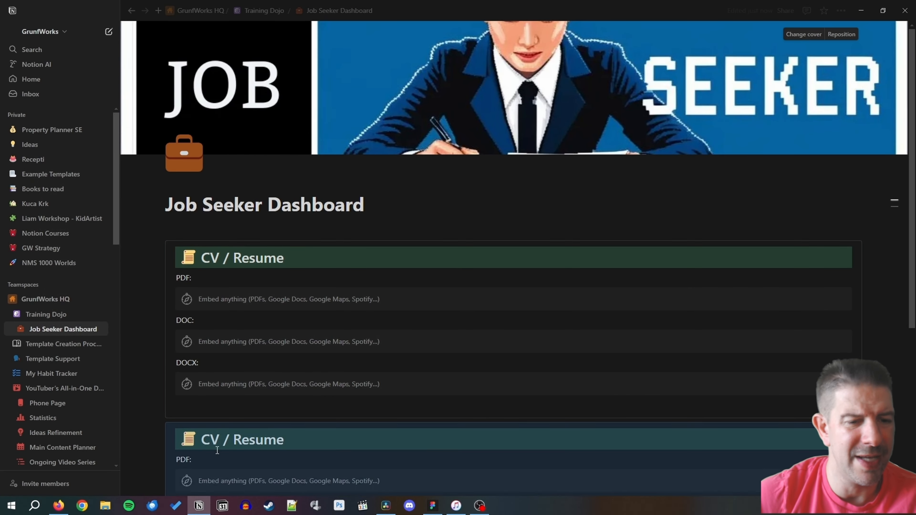
{"action": "left_click", "coordinate": [202, 439]}
{"action": "left_click_drag", "start_coordinate": [201, 439], "coordinate": [288, 439]}
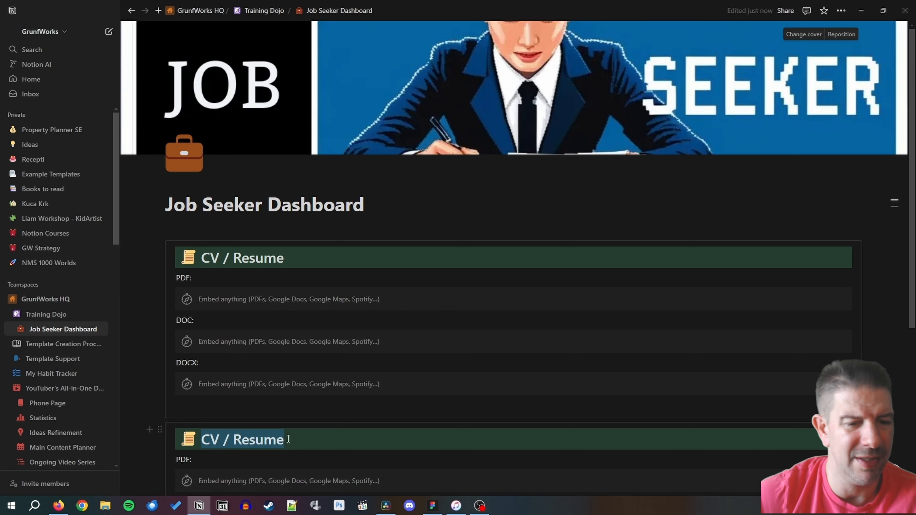
{"action": "type", "text": "Cover Letter"}
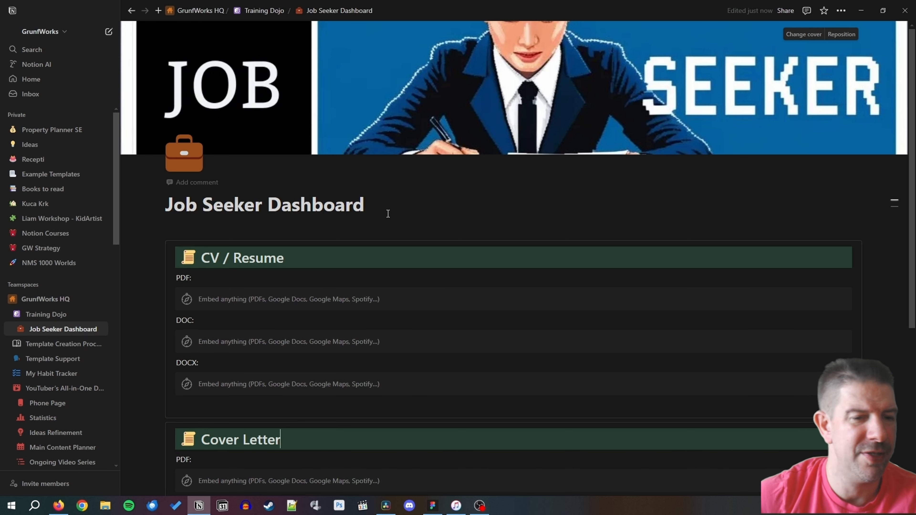
Step: Insert a 3 columns layout directly below the Job Seeker Dashboard page title
{"action": "left_click", "coordinate": [385, 205]}
{"action": "key", "text": "Return"}
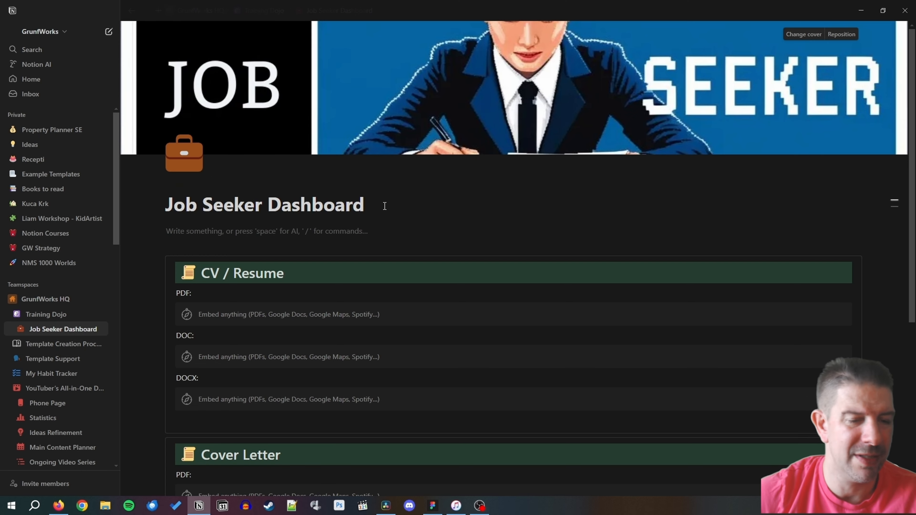
{"action": "type", "text": "/e"}
{"action": "key", "text": "BackSpace"}
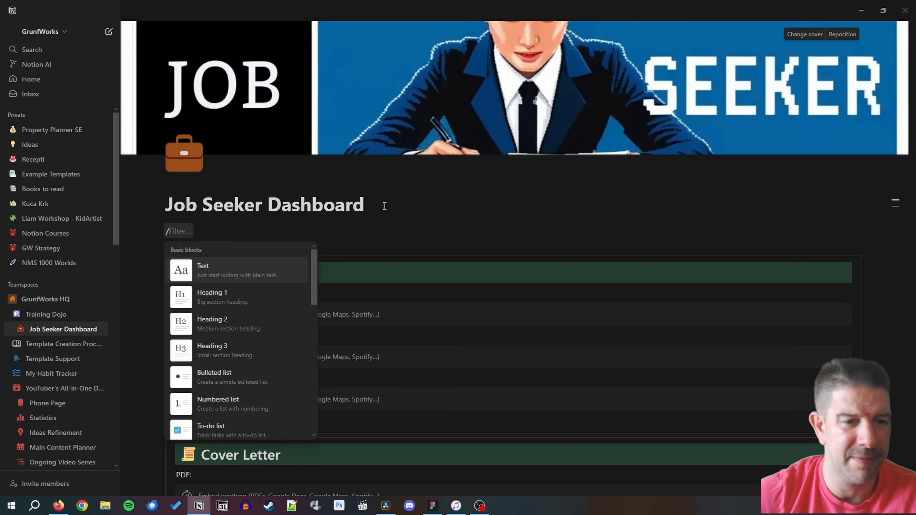
{"action": "type", "text": "3"}
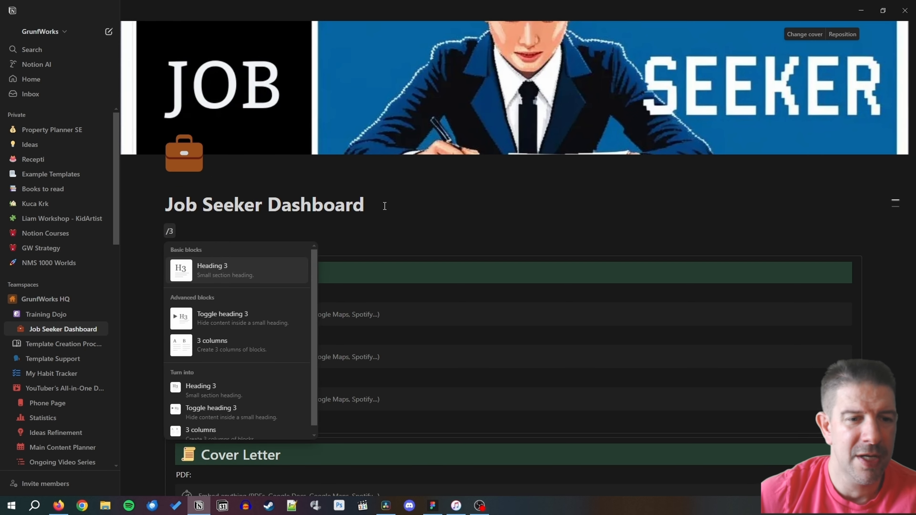
{"action": "left_click", "coordinate": [205, 350]}
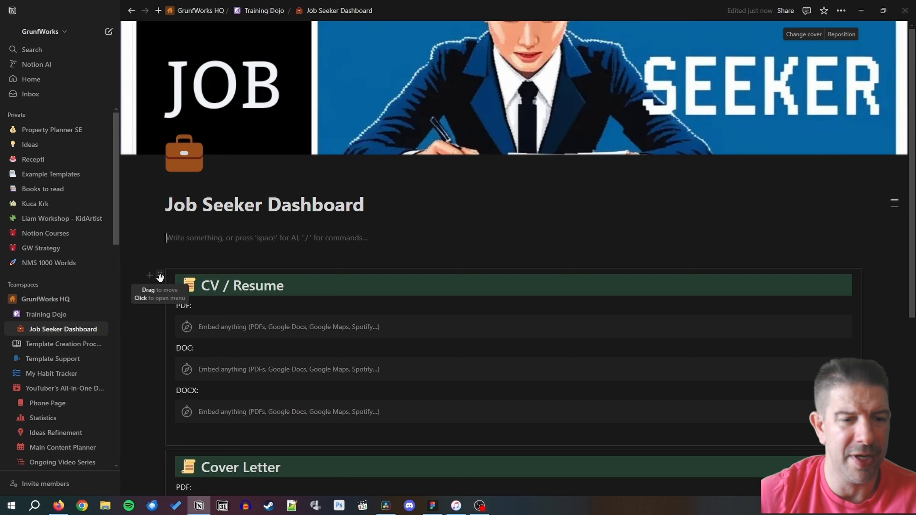
Step: Move the CV / Resume callout into the middle column and the Cover Letter callout into the third column
{"action": "left_click_drag", "start_coordinate": [160, 275], "coordinate": [709, 233]}
{"action": "left_click_drag", "start_coordinate": [160, 458], "coordinate": [702, 377]}
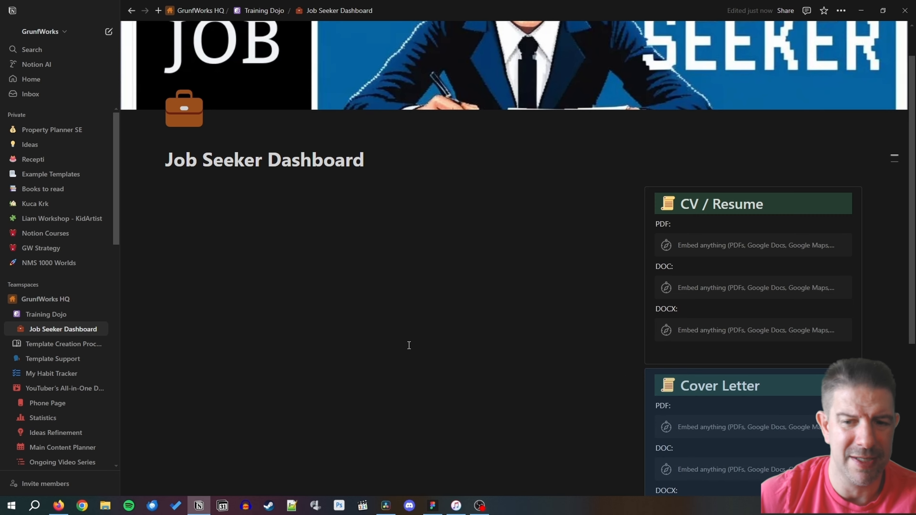
{"action": "left_click_drag", "start_coordinate": [639, 191], "coordinate": [435, 191]}
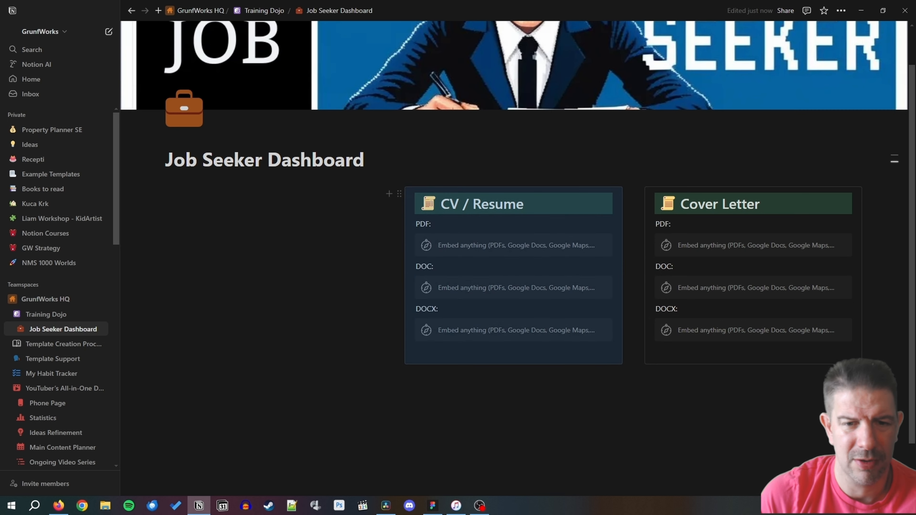
Step: Add a green-background "Tasks:" heading in the first column with to-dos "Update CV", "Update Cover Letters" and "Update LinkedIn Profile"
{"action": "left_click", "coordinate": [238, 197]}
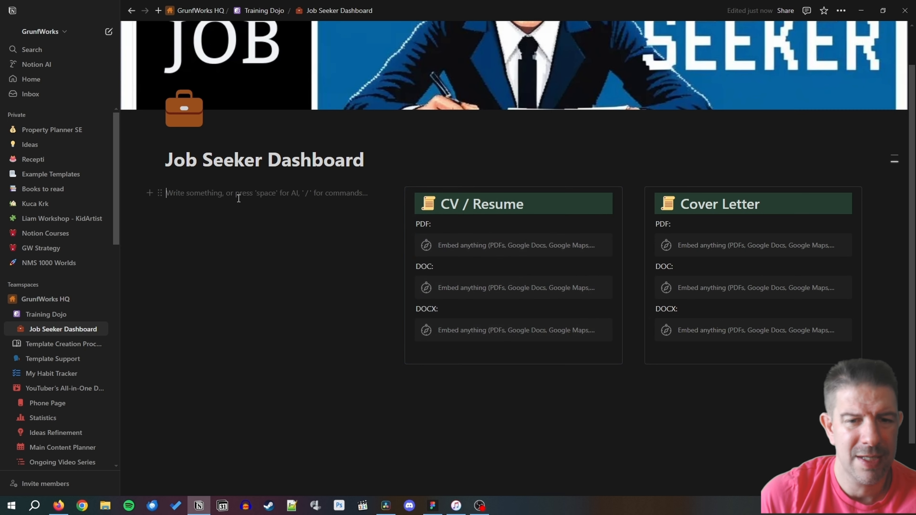
{"action": "type", "text": "/H1"}
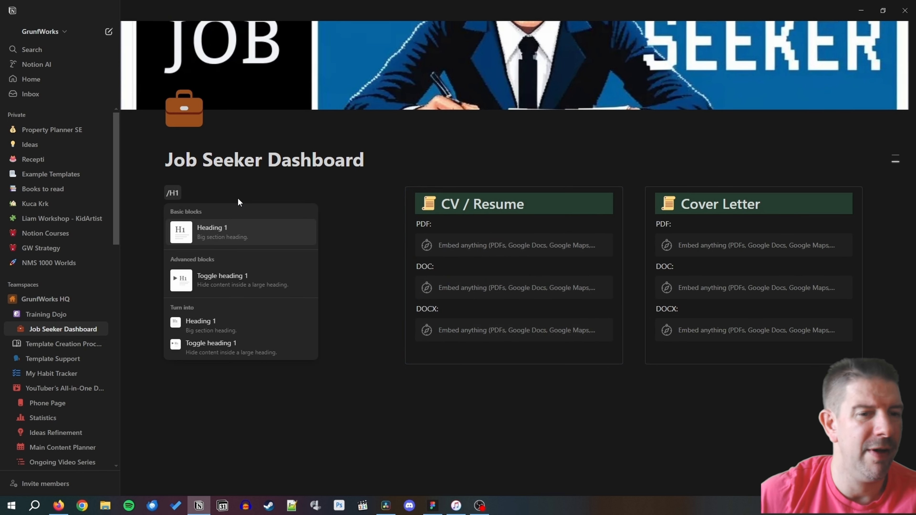
{"action": "key", "text": "Escape"}
{"action": "key", "text": "Escape"}
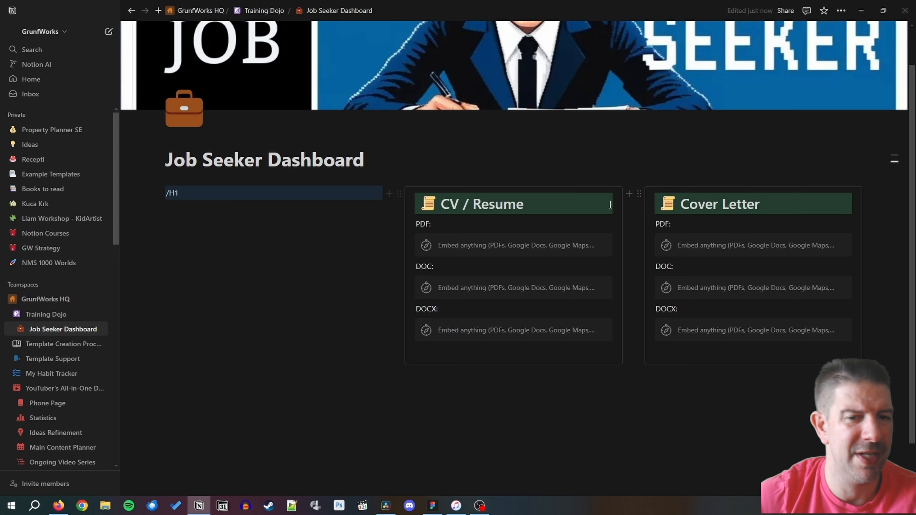
{"action": "type", "text": ":"}
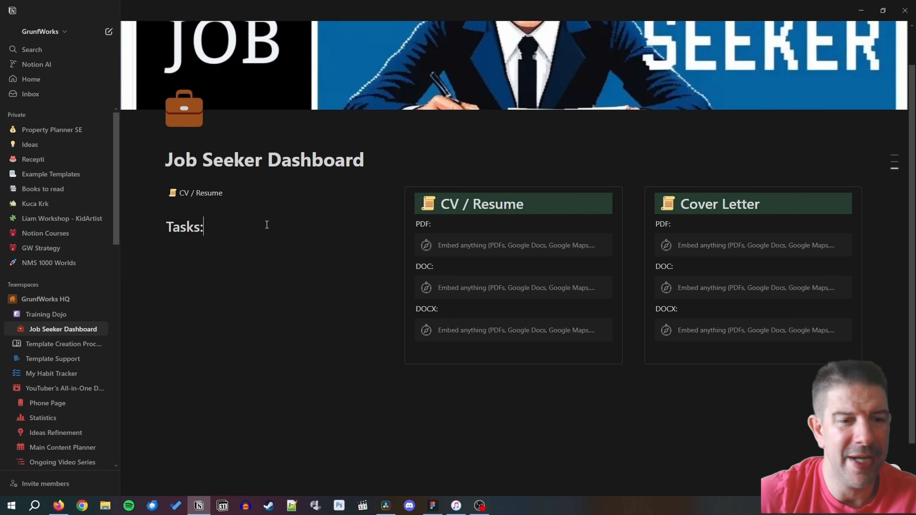
{"action": "key", "text": "Return"}
{"action": "type", "text": "/todo"}
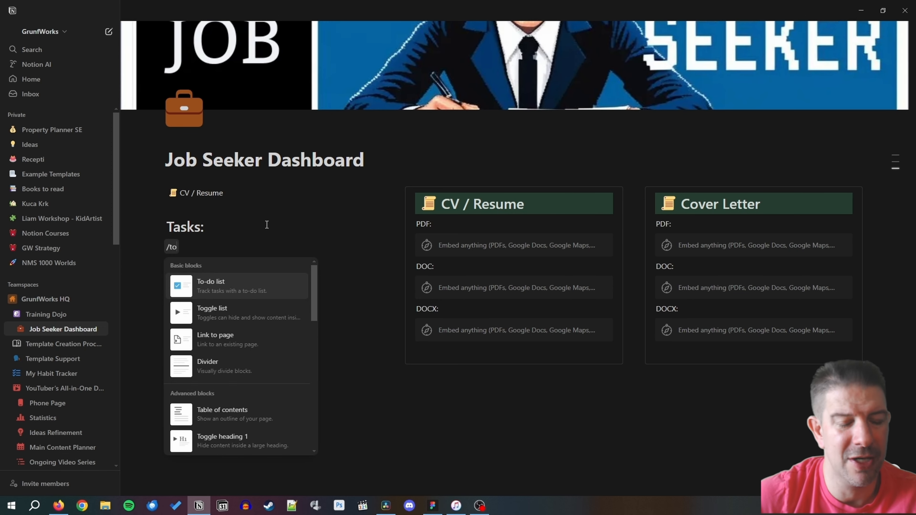
{"action": "key", "text": "Return"}
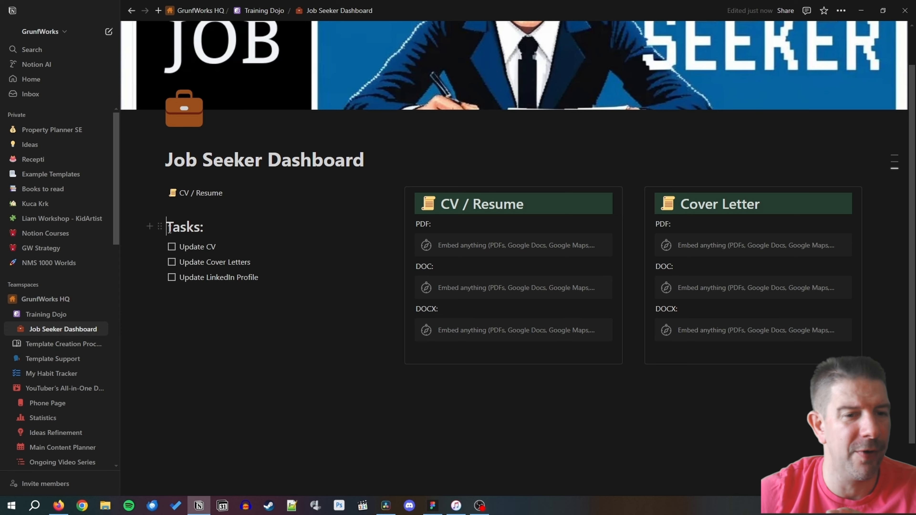
{"action": "left_click", "coordinate": [155, 225]}
{"action": "mouse_move", "coordinate": [80, 294]}
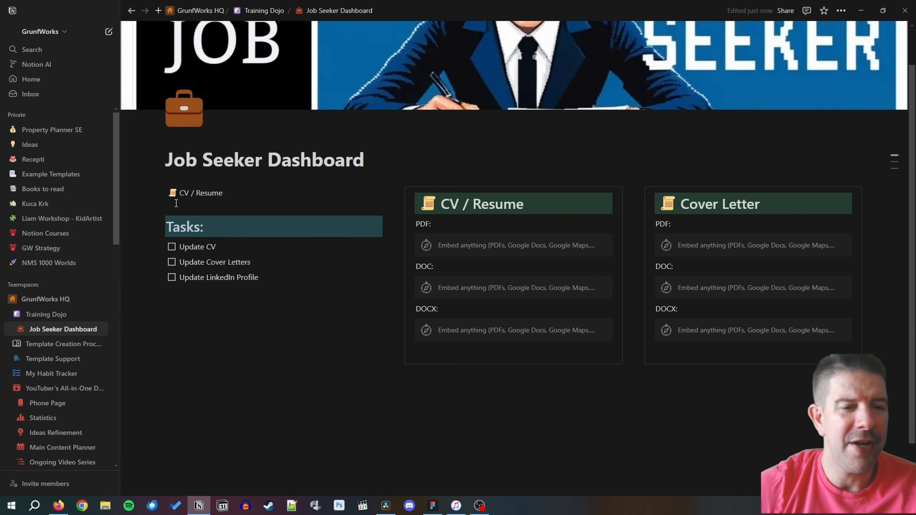
Step: Delete the stray CV / Resume line and place the Tasks heading with its to-dos in a callout at the first column's top
{"action": "left_click", "coordinate": [160, 193]}
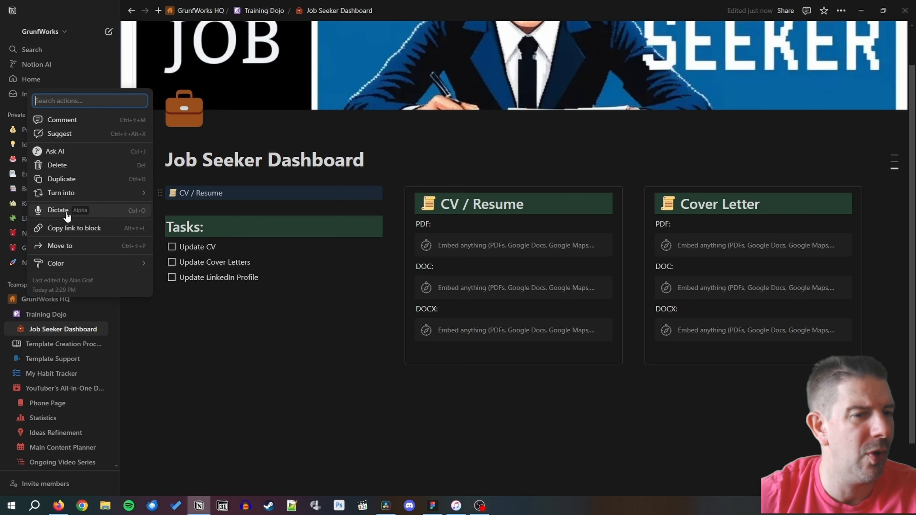
{"action": "left_click", "coordinate": [82, 170]}
{"action": "left_click_drag", "start_coordinate": [158, 181], "coordinate": [280, 260]}
{"action": "left_click_drag", "start_coordinate": [164, 209], "coordinate": [182, 295]}
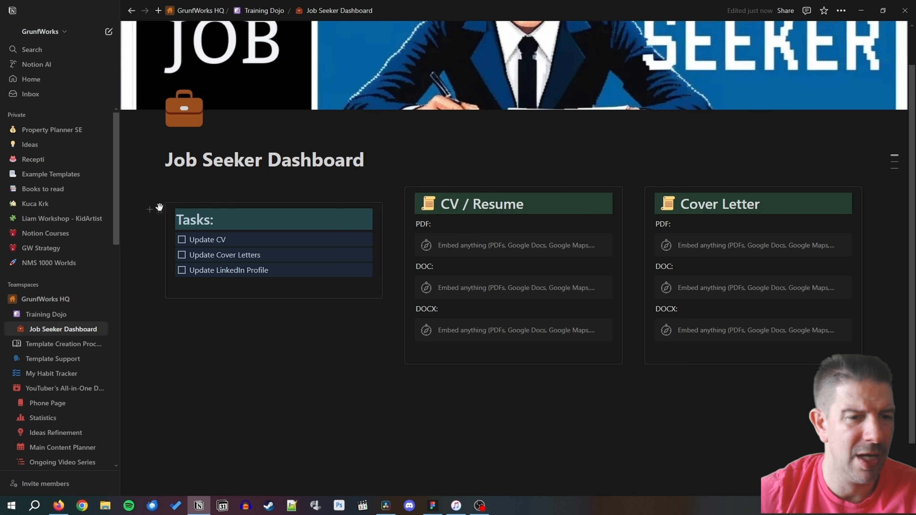
{"action": "left_click_drag", "start_coordinate": [159, 208], "coordinate": [178, 187]}
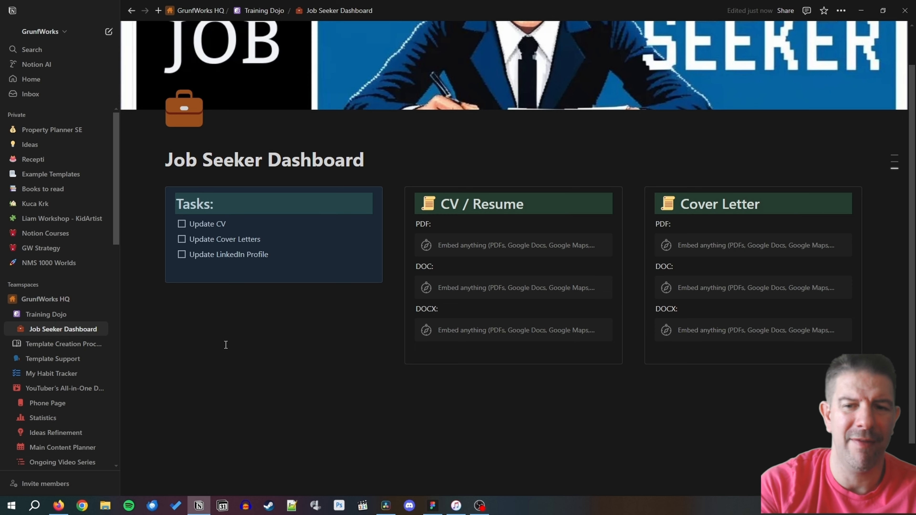
Step: Insert a new inline database below the three-column layout
{"action": "left_click", "coordinate": [221, 385]}
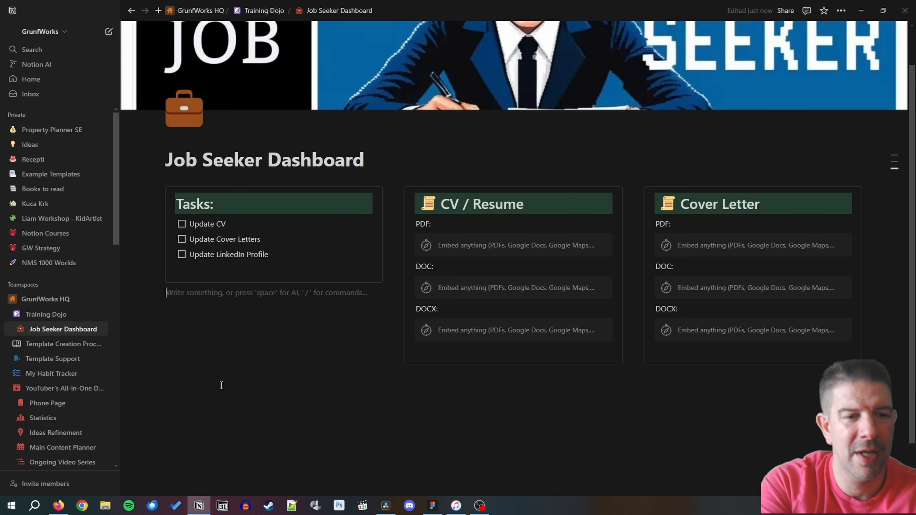
{"action": "left_click", "coordinate": [201, 393]}
{"action": "type", "text": "/data"}
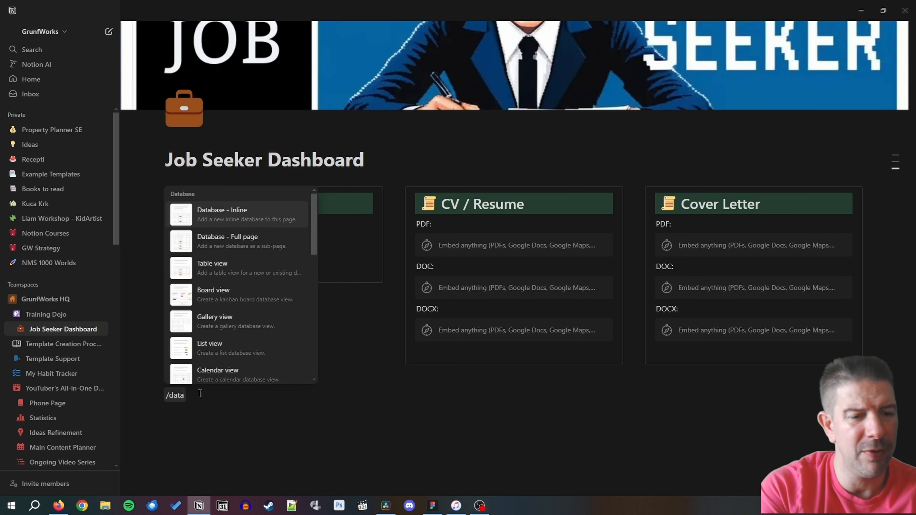
{"action": "key", "text": "Return"}
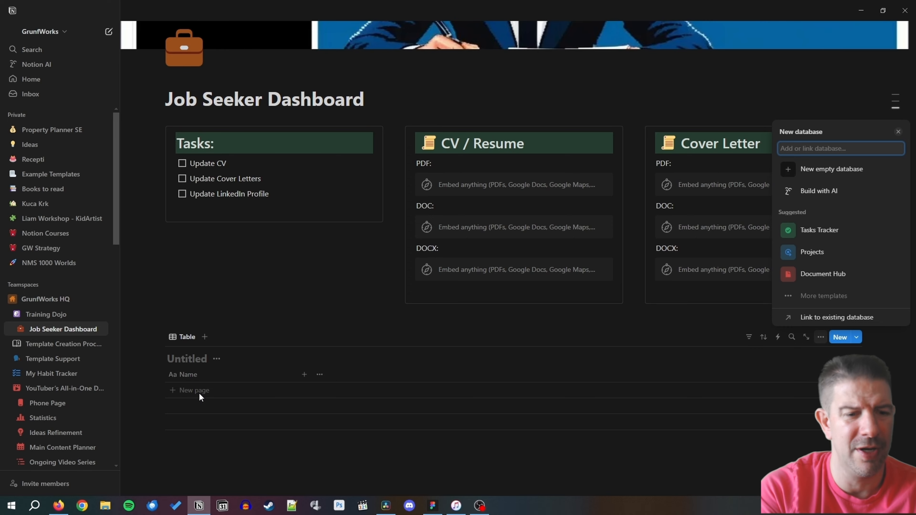
Step: Title the inline database for application tracking with the title hidden, and rename its table view as "Applications"
{"action": "left_click", "coordinate": [217, 359]}
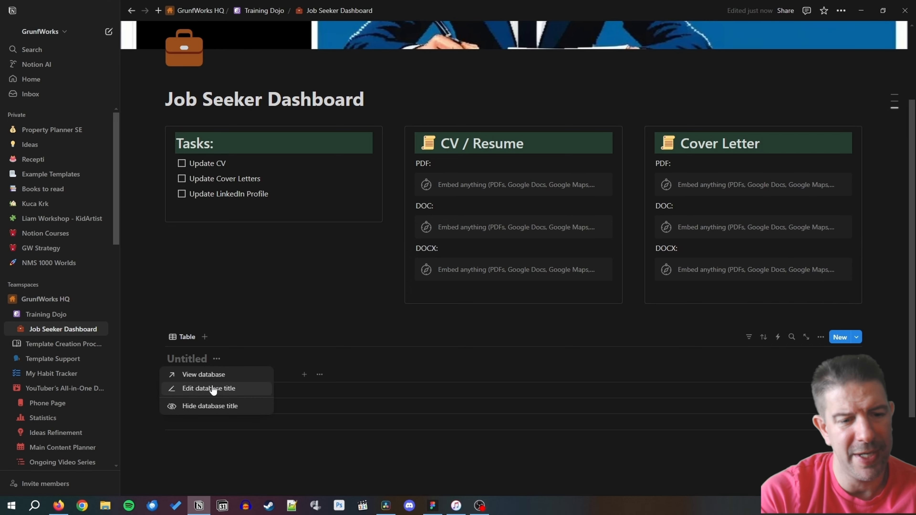
{"action": "left_click", "coordinate": [433, 506]}
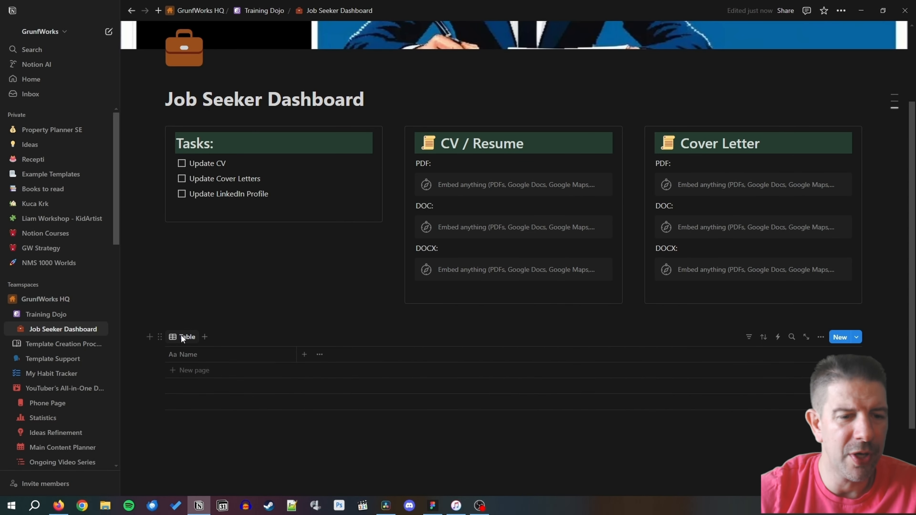
{"action": "left_click", "coordinate": [182, 337]}
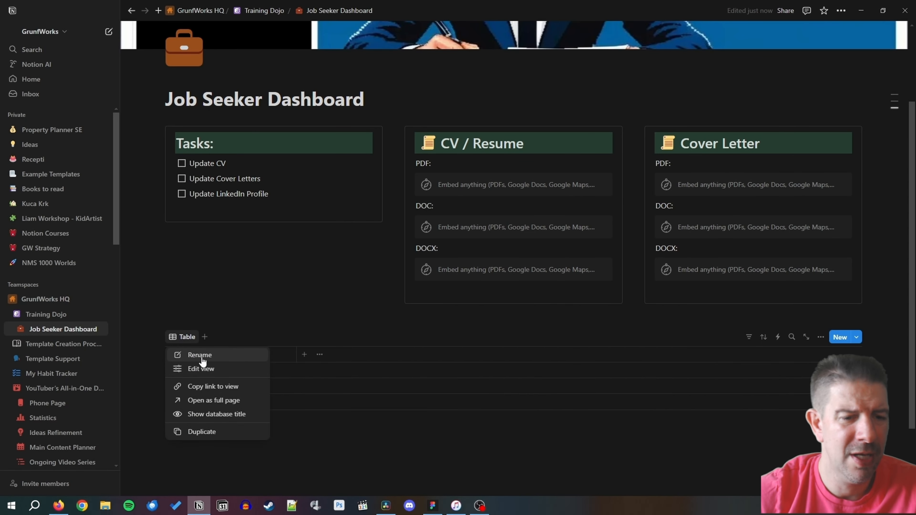
{"action": "left_click", "coordinate": [202, 366]}
{"action": "left_click", "coordinate": [185, 252]}
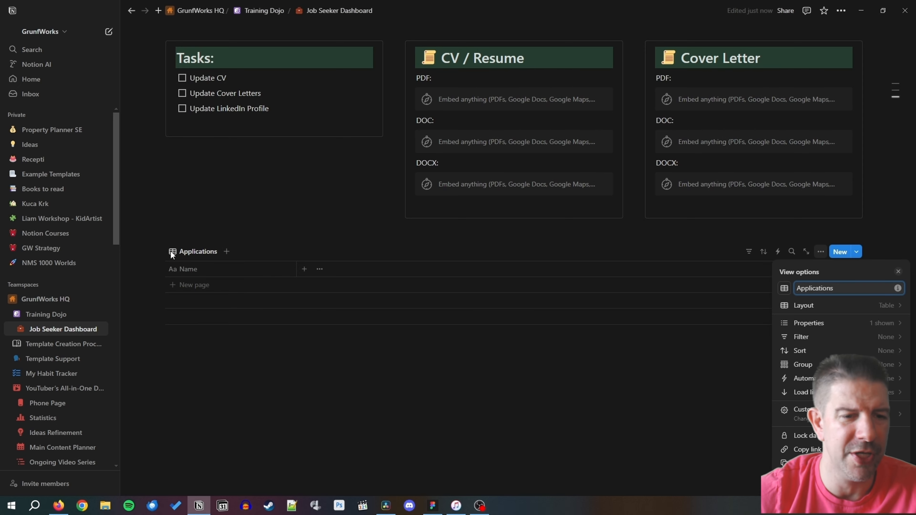
Step: Find "paper" icons for the Applications view and set its icon to the plain page
{"action": "left_click", "coordinate": [170, 252]}
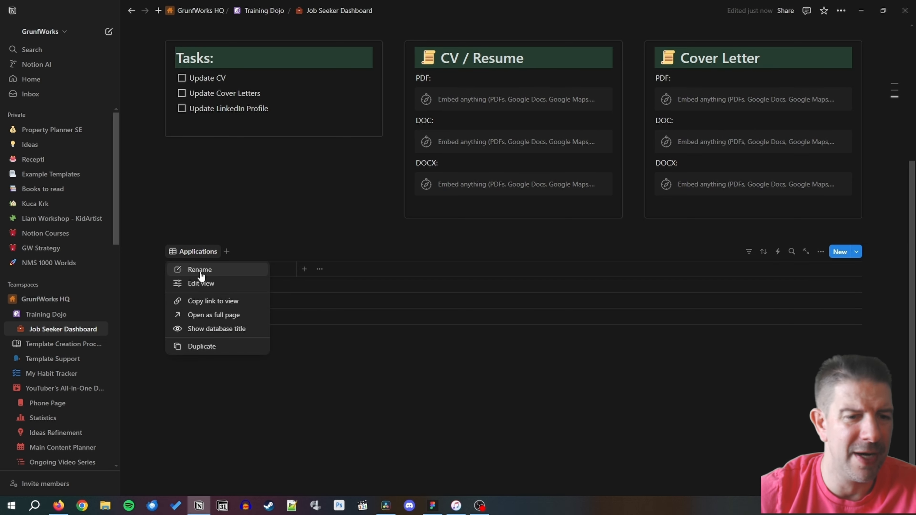
{"action": "left_click", "coordinate": [197, 283]}
{"action": "left_click", "coordinate": [784, 288]}
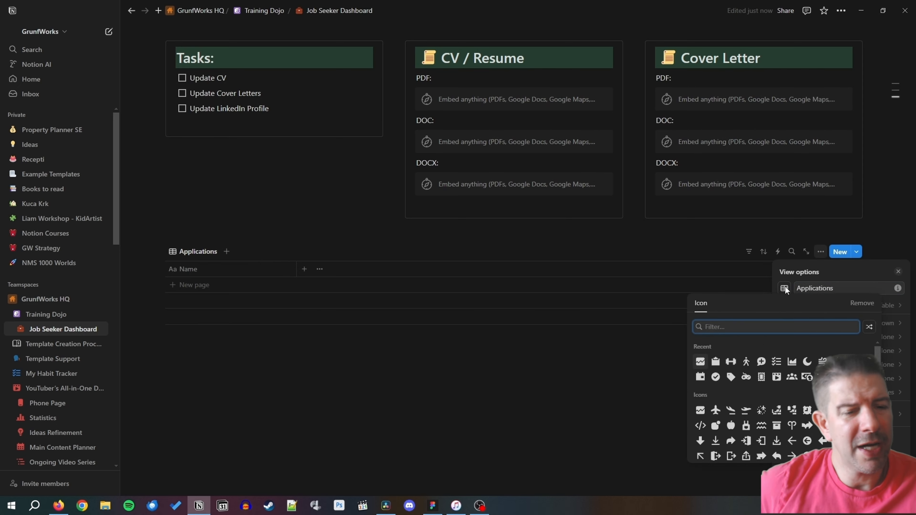
{"action": "type", "text": "paper"}
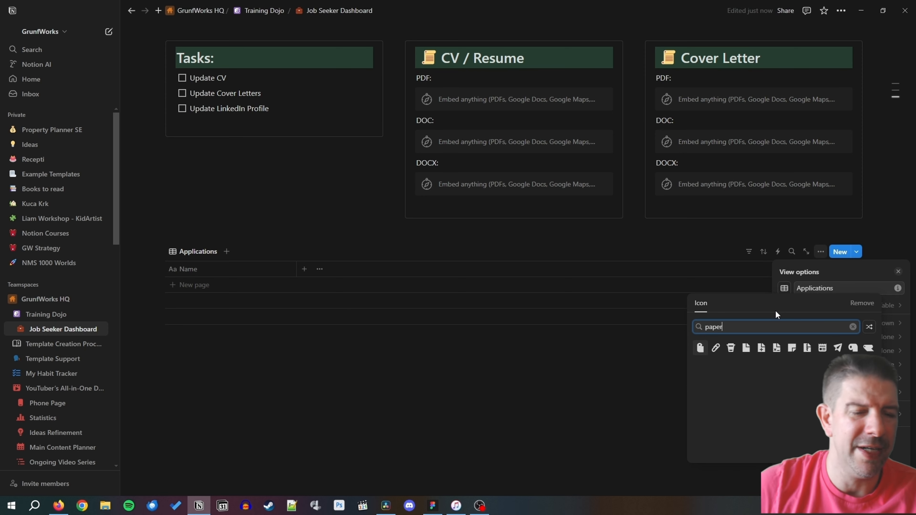
{"action": "left_click", "coordinate": [746, 349]}
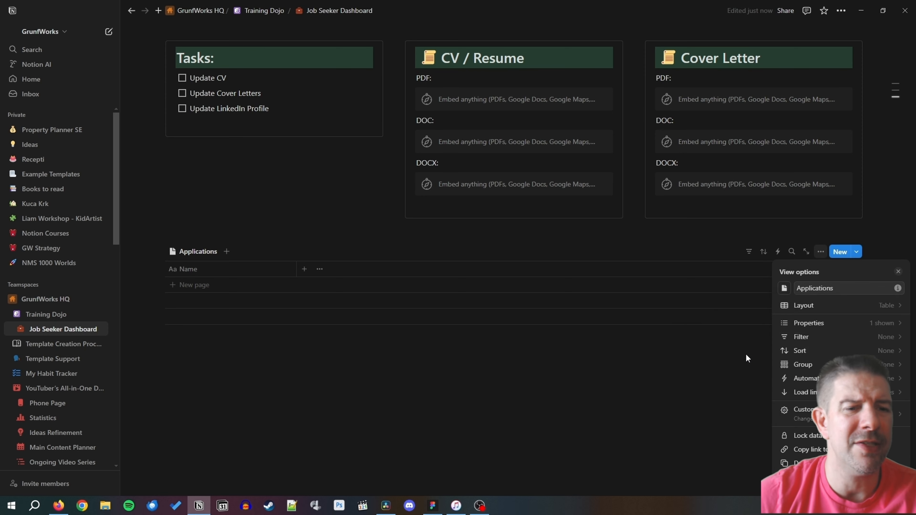
{"action": "left_click", "coordinate": [642, 386]}
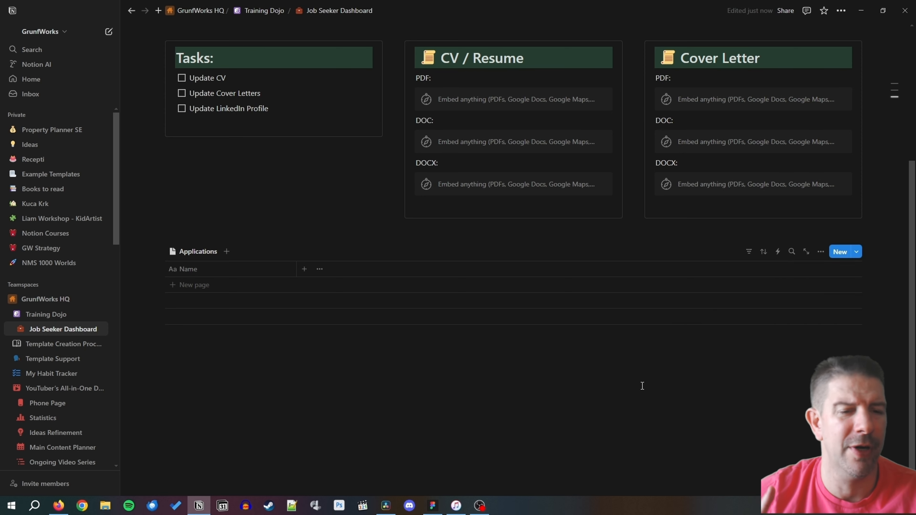
Step: Rename the database's Name property as "Job Position" and make its column slightly narrower
{"action": "left_click", "coordinate": [199, 277]}
{"action": "type", "text": "Job Position"}
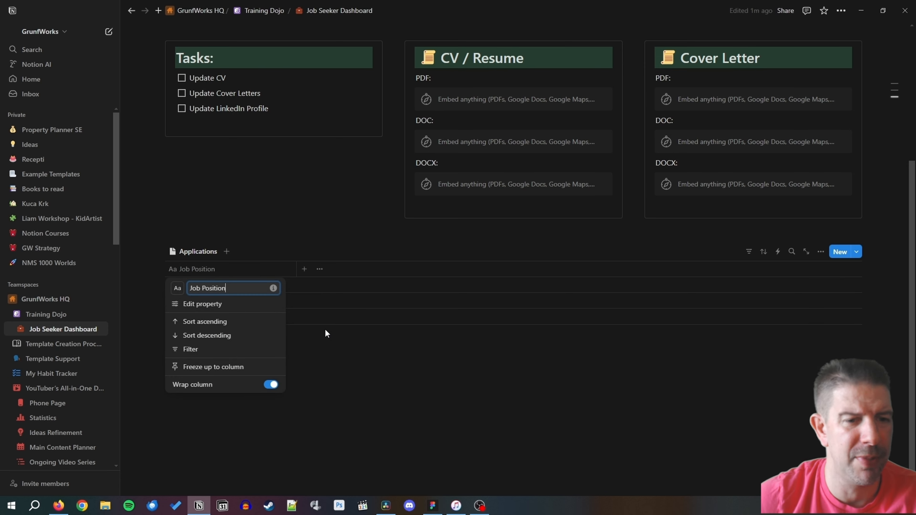
{"action": "left_click", "coordinate": [325, 309]}
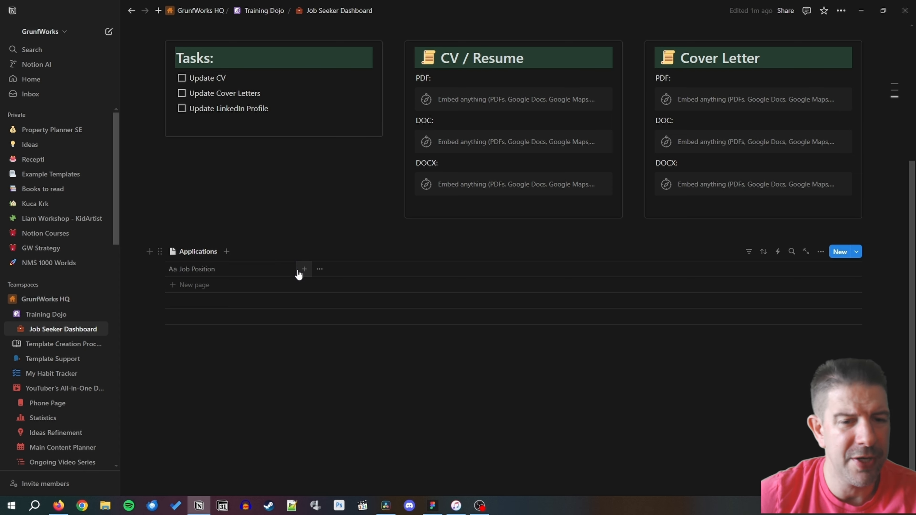
{"action": "left_click_drag", "start_coordinate": [297, 270], "coordinate": [272, 272]}
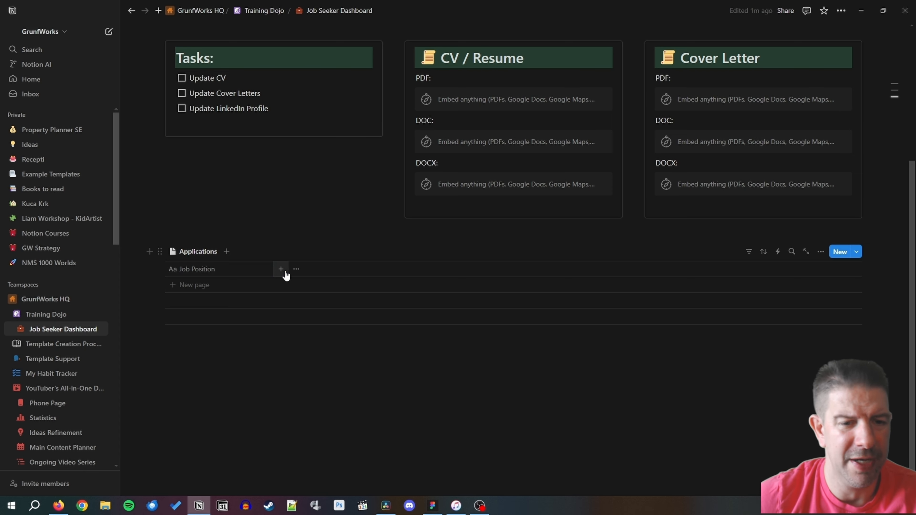
Step: Add a URL property and a text property named "Link Source" after the Job Position column
{"action": "left_click", "coordinate": [281, 270]}
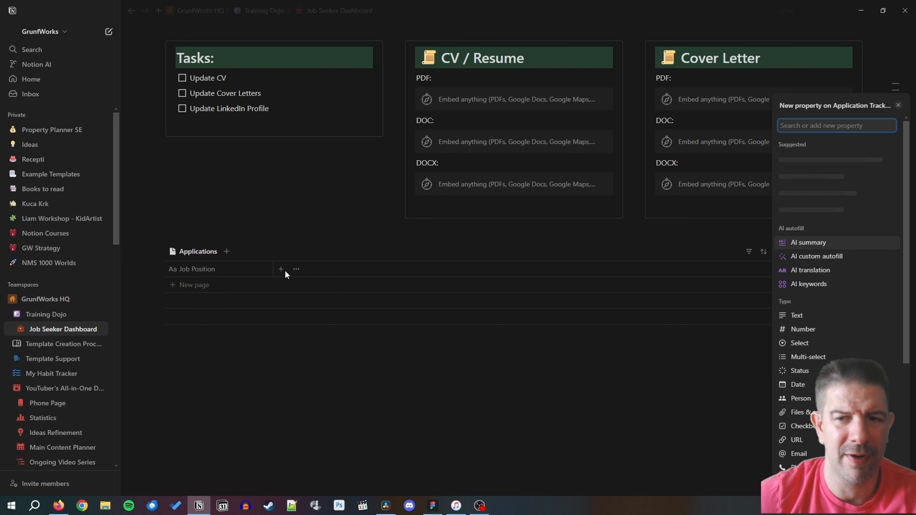
{"action": "type", "text": "url"}
{"action": "key", "text": "Return"}
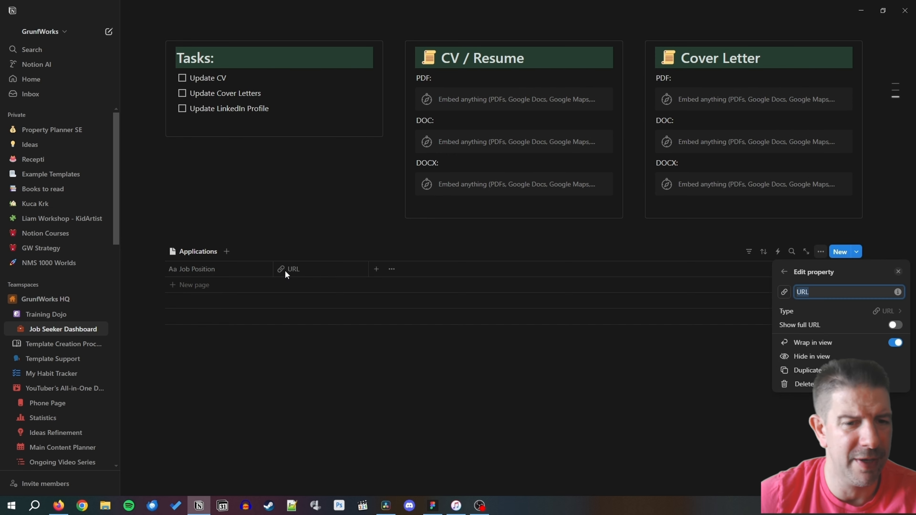
{"action": "type", "text": "Link"}
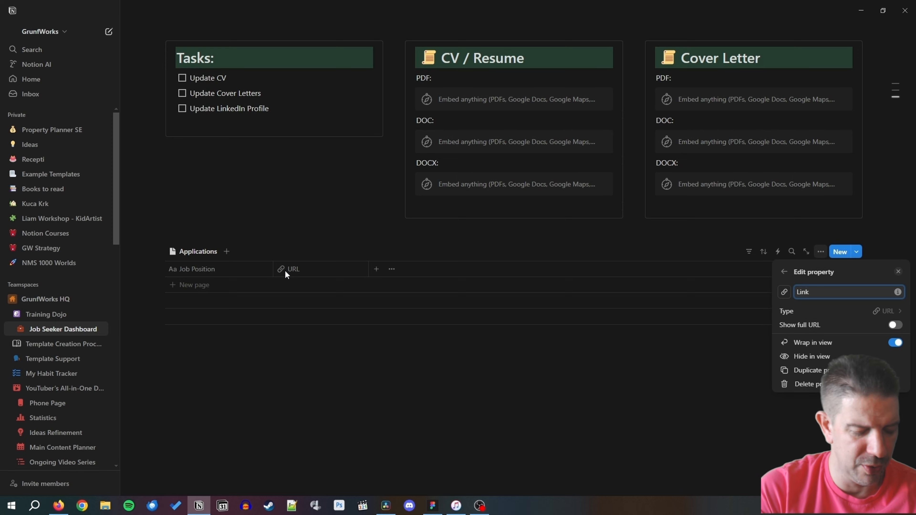
{"action": "type", "text": "Source"}
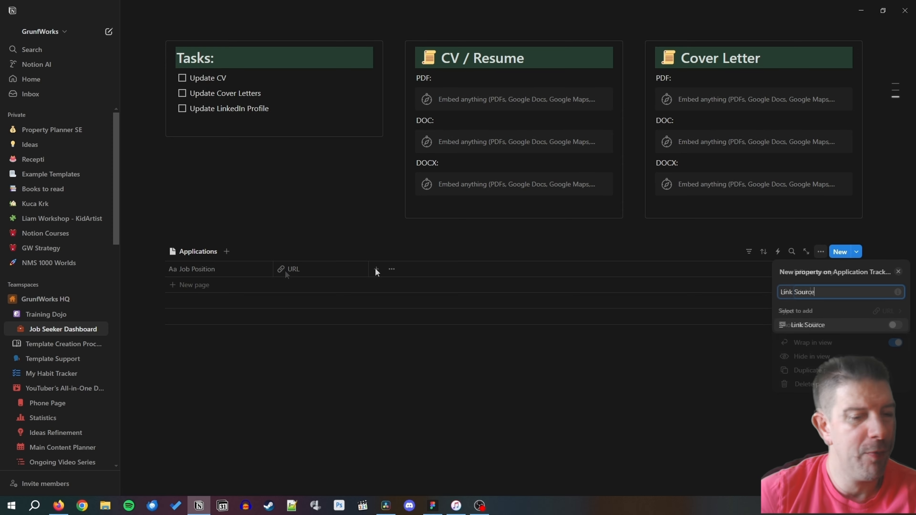
{"action": "key", "text": "Return"}
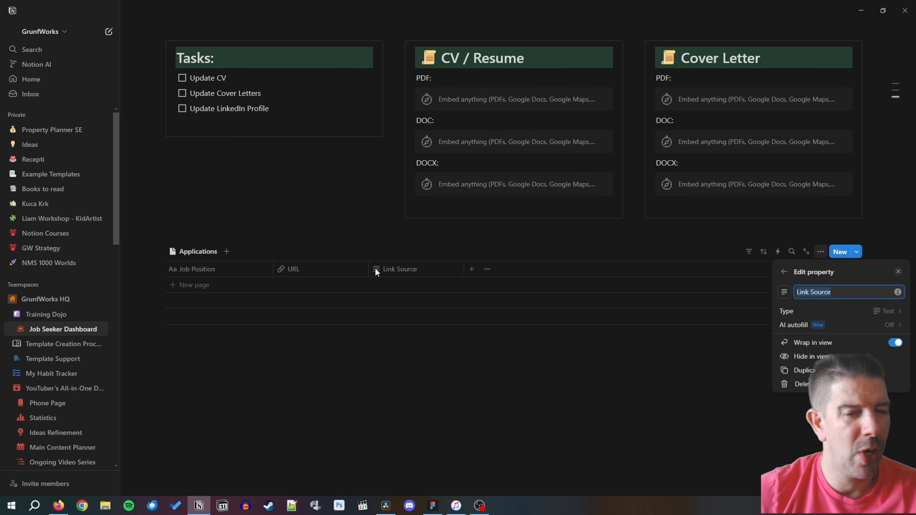
Step: Add a Status-type property named "Application Status" after the Link Source column
{"action": "left_click", "coordinate": [471, 271]}
{"action": "left_click", "coordinate": [472, 270]}
{"action": "type", "text": "S"}
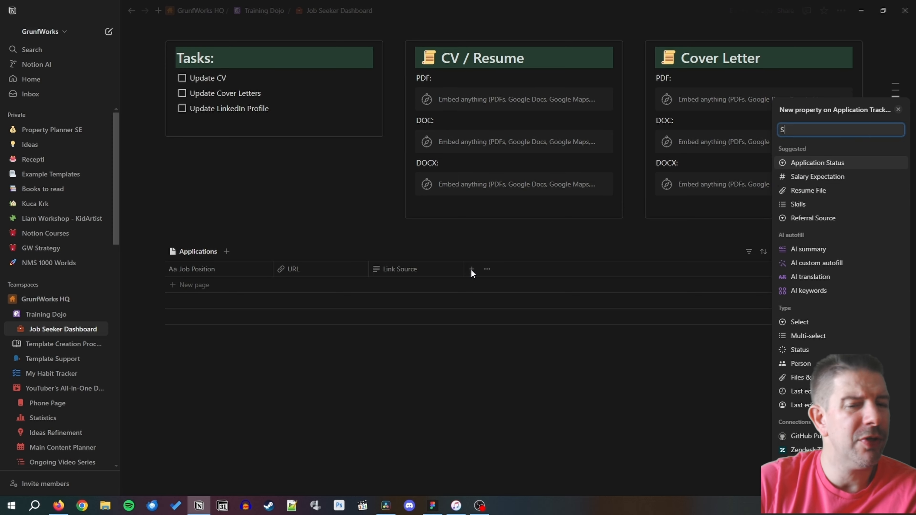
{"action": "type", "text": "tatus"}
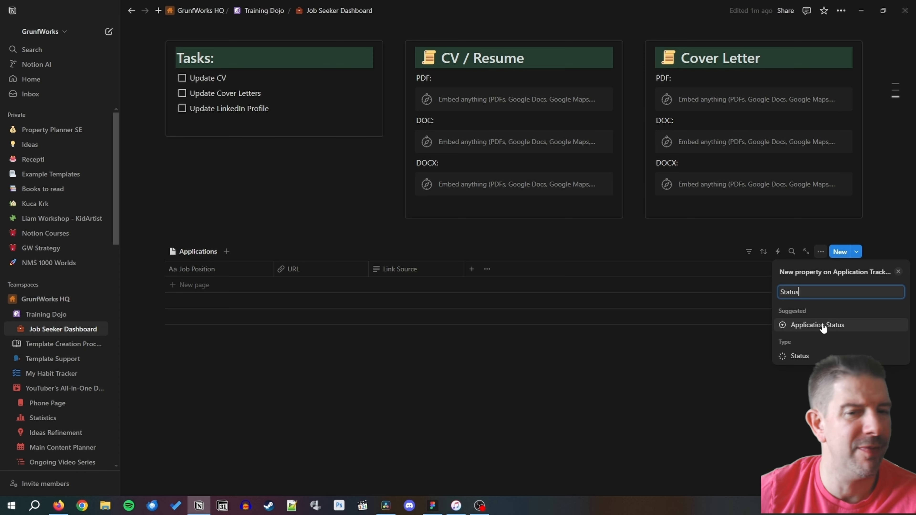
{"action": "left_click", "coordinate": [799, 357]}
{"action": "type", "text": "A"}
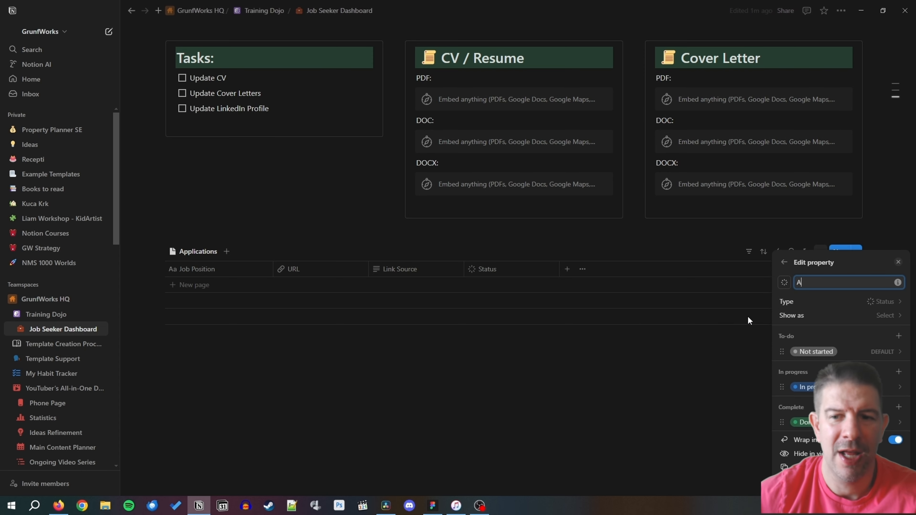
{"action": "type", "text": "pplication Status"}
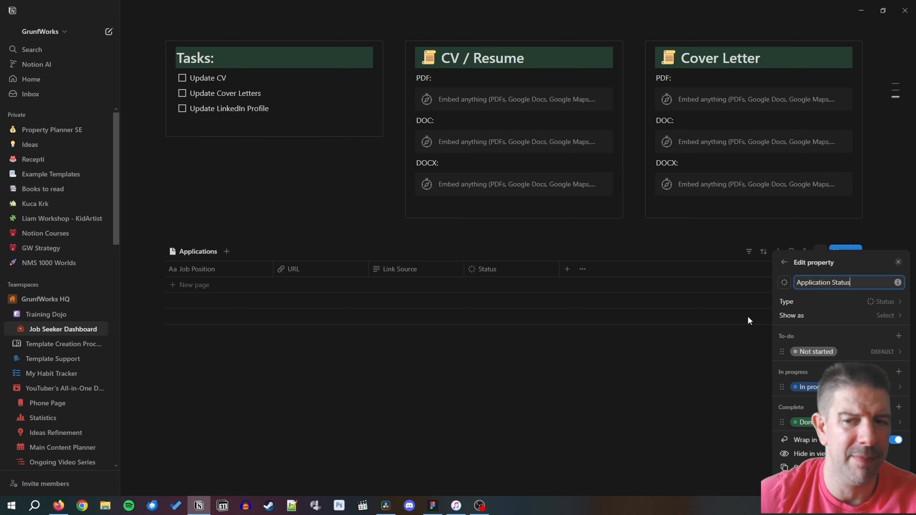
{"action": "left_click", "coordinate": [560, 372]}
Step: Add the suggested date property "Application Date" after the Application Status column
{"action": "left_click", "coordinate": [568, 270]}
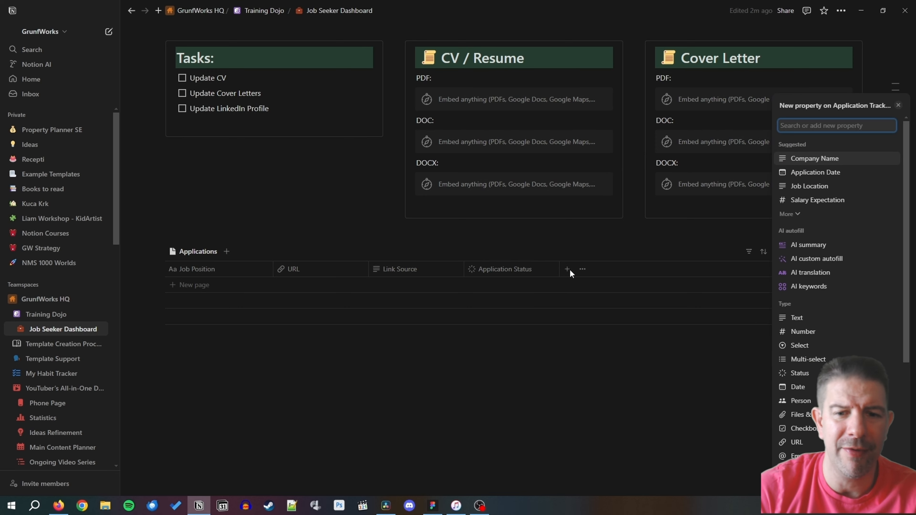
{"action": "type", "text": "Application Date"}
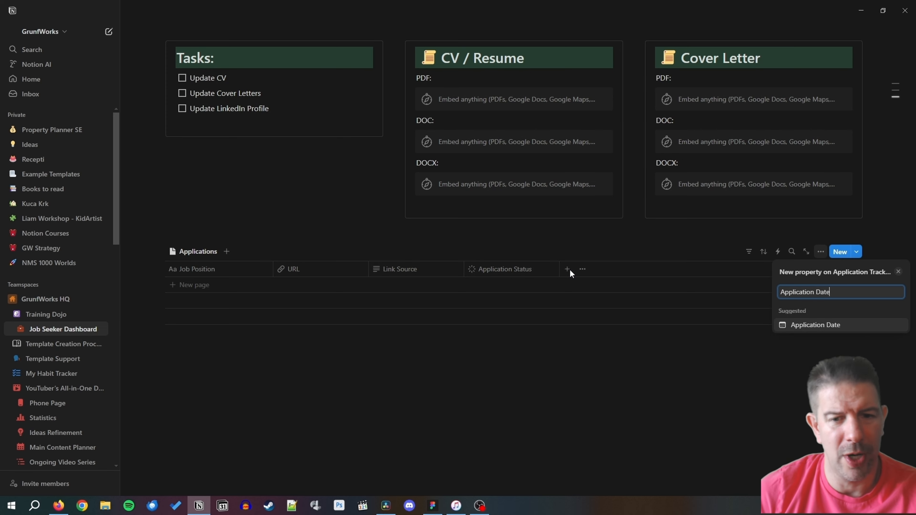
{"action": "key", "text": "Return"}
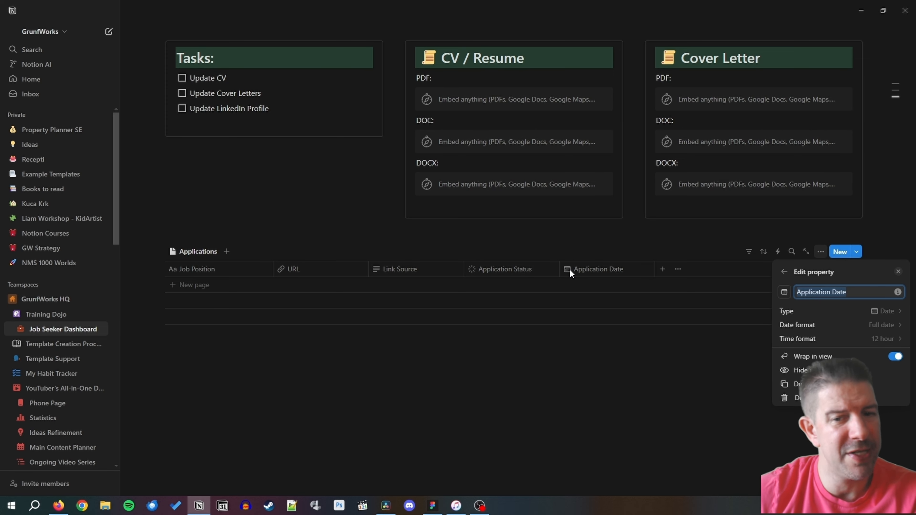
{"action": "key", "text": "Escape"}
Step: Shorten the Application Status property's name to "Status"
{"action": "left_click", "coordinate": [513, 269]}
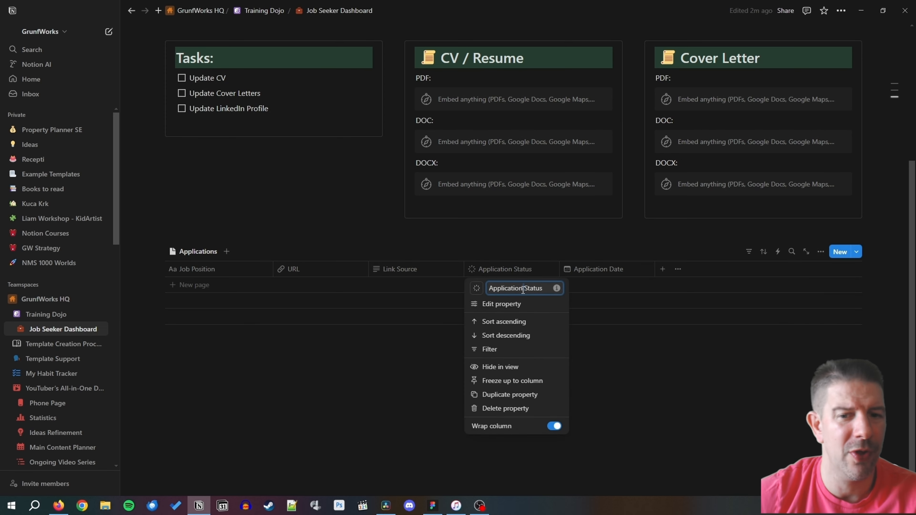
{"action": "left_click_drag", "start_coordinate": [524, 290], "coordinate": [400, 272]}
{"action": "key", "text": "BackSpace"}
{"action": "left_click", "coordinate": [751, 390]}
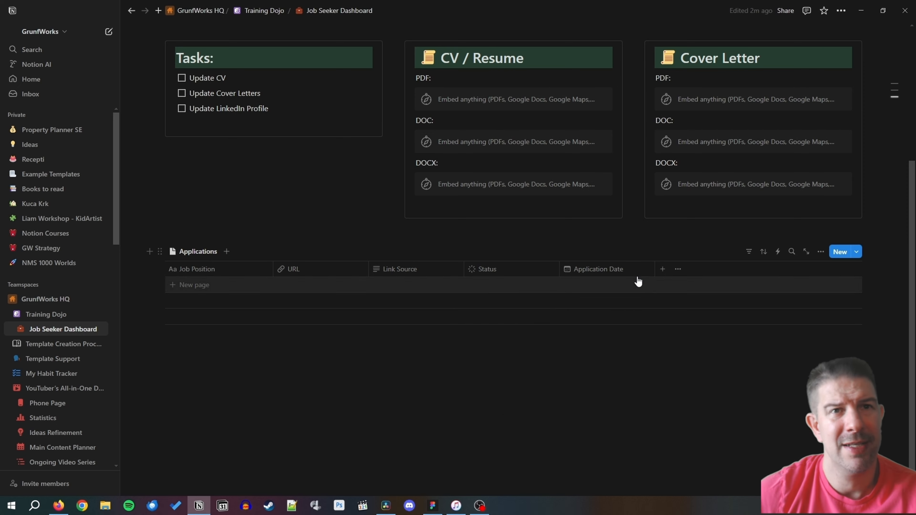
Step: Add a date property named "Last Communication" after the Application Date column
{"action": "left_click", "coordinate": [663, 269]}
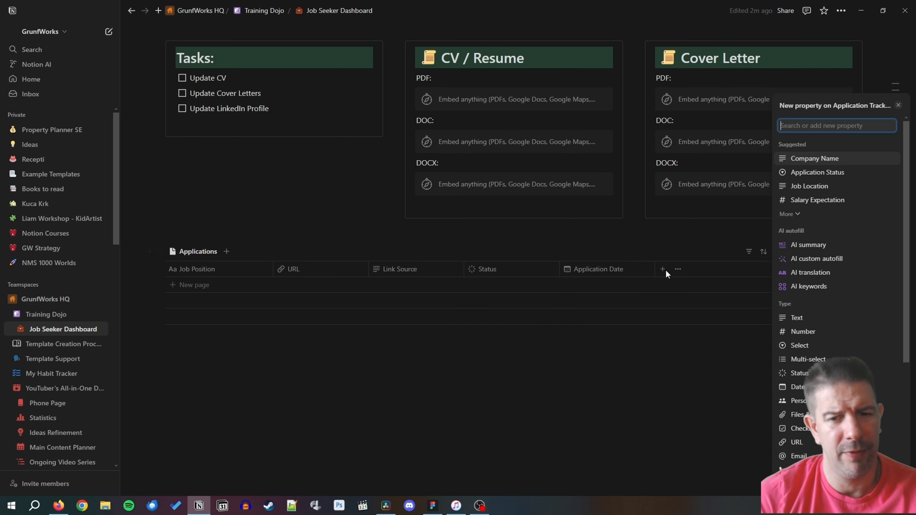
{"action": "type", "text": "Last"}
{"action": "key", "text": "BackSpace"}
{"action": "key", "text": "BackSpace"}
{"action": "key", "text": "BackSpace"}
{"action": "key", "text": "BackSpace"}
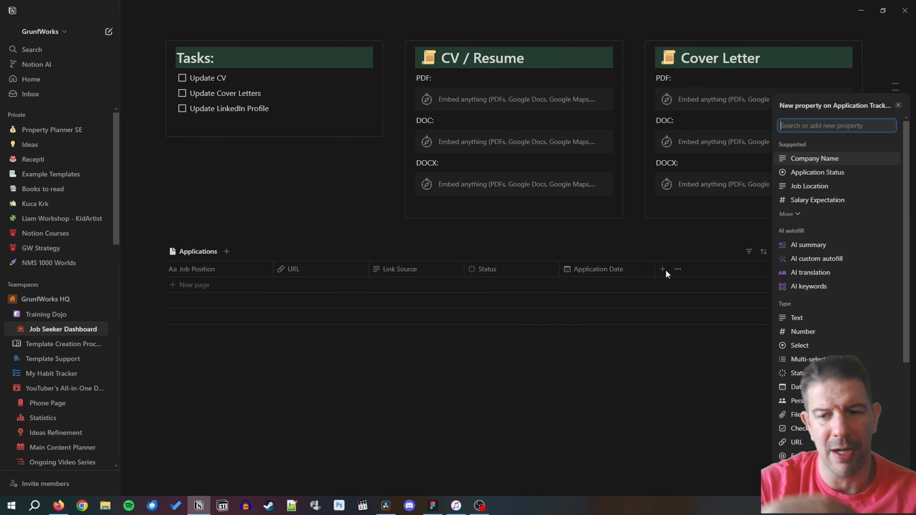
{"action": "type", "text": "Date"}
{"action": "left_click", "coordinate": [796, 324]}
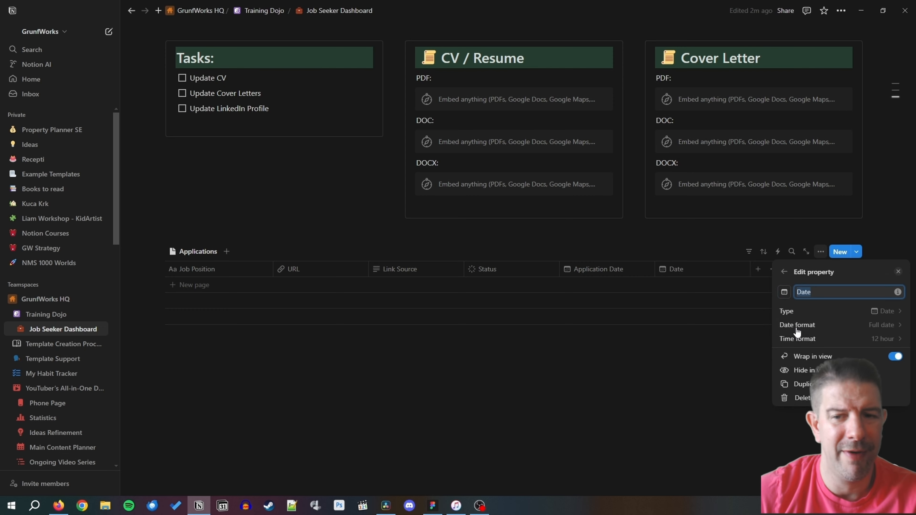
{"action": "type", "text": "Last Communication"}
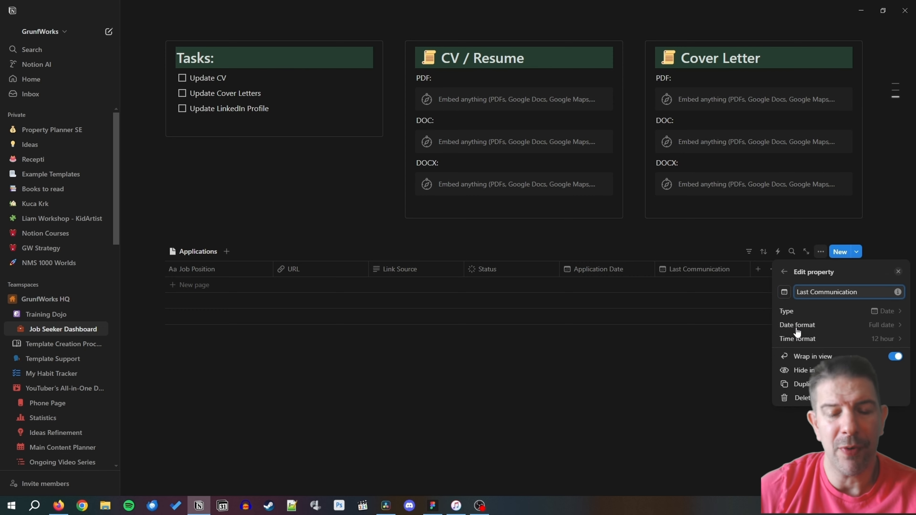
{"action": "left_click", "coordinate": [732, 326]}
Step: Add the suggested "Company Name" text property after Last Communication and rename it "Contact Phone"
{"action": "left_click", "coordinate": [758, 268]}
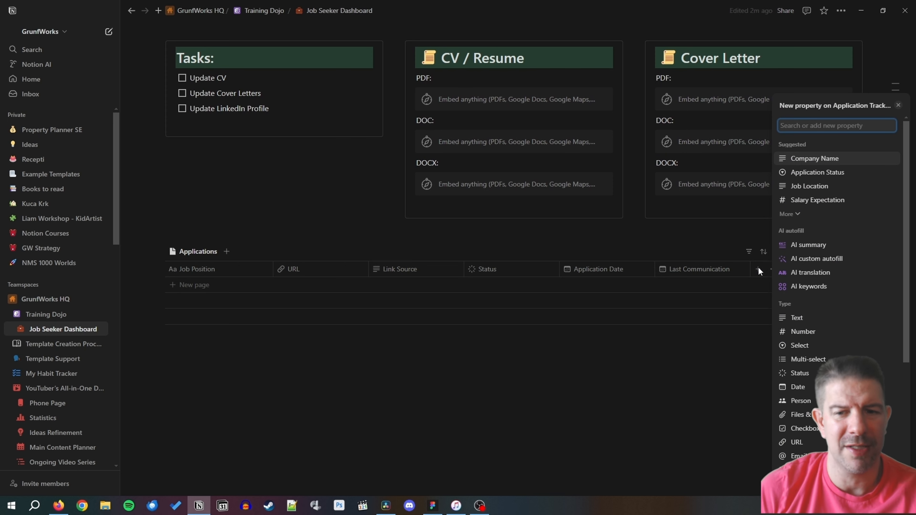
{"action": "type", "text": "Company Name"}
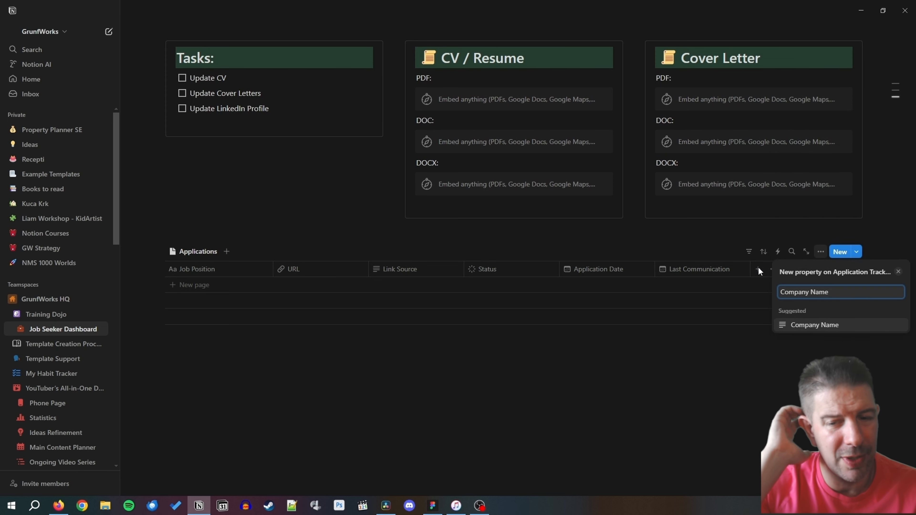
{"action": "key", "text": "Return"}
{"action": "type", "text": "Contac"}
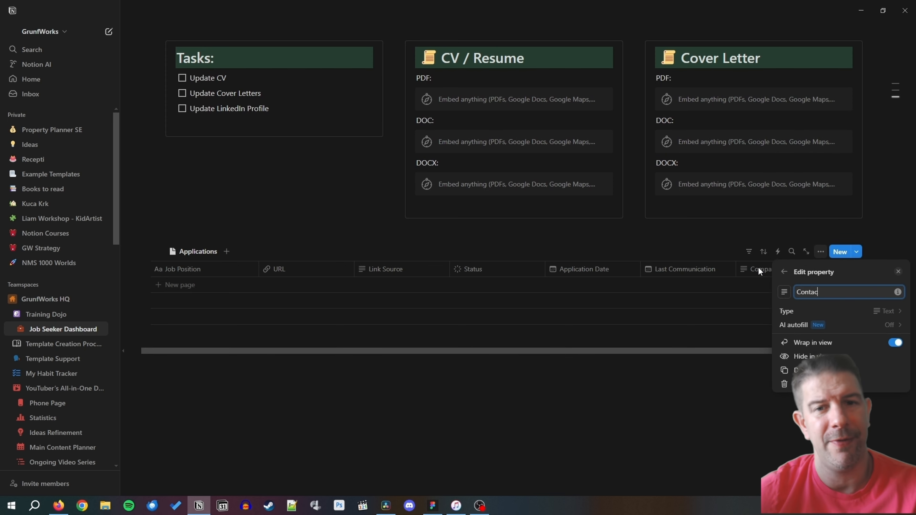
{"action": "type", "text": "t Phone"}
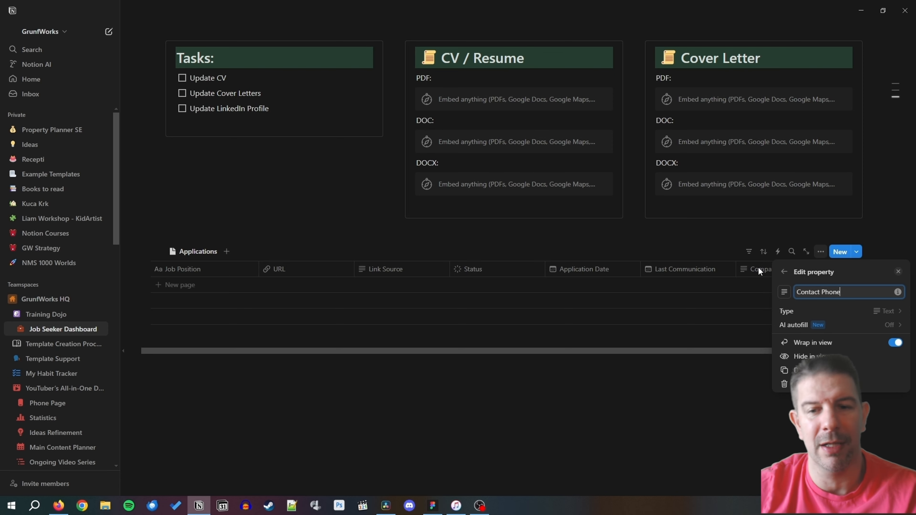
{"action": "key", "text": "Return"}
Step: Rename the Contact Phone property in the Applications database to "Company"
{"action": "left_click", "coordinate": [759, 273]}
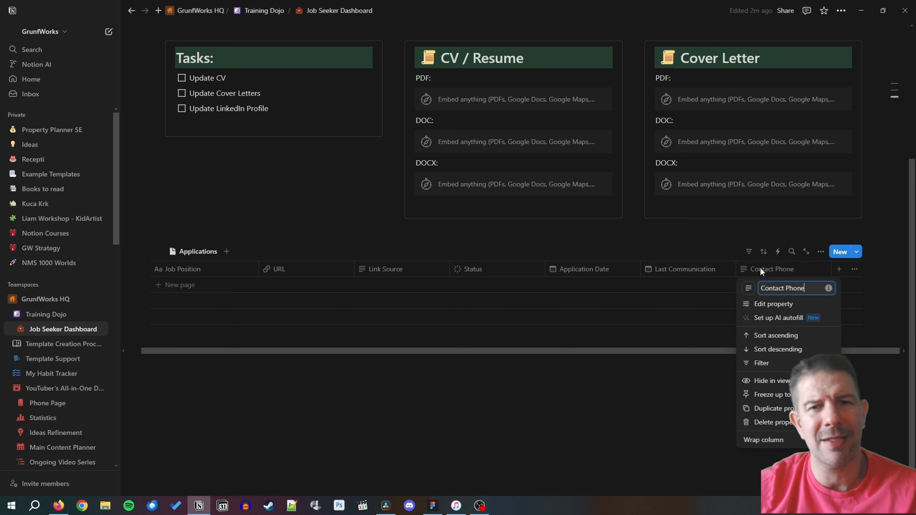
{"action": "left_click_drag", "start_coordinate": [806, 286], "coordinate": [765, 287]}
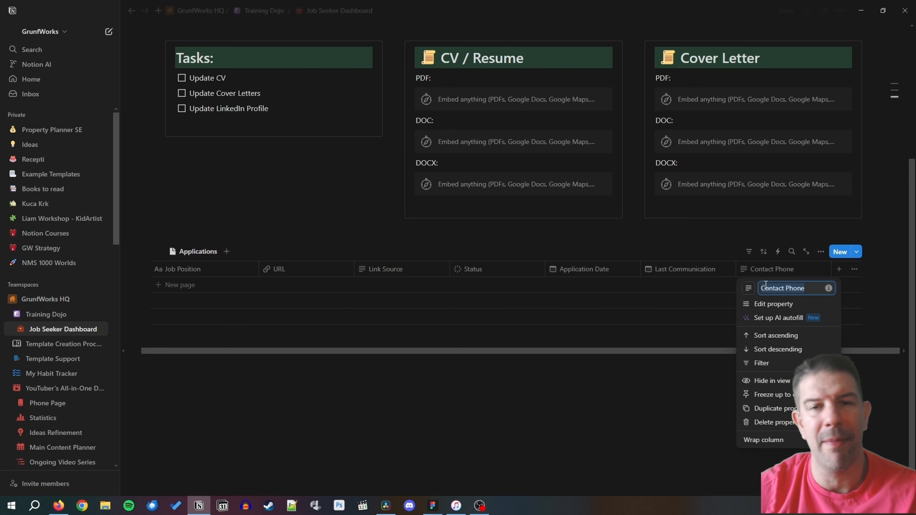
{"action": "type", "text": "Company"}
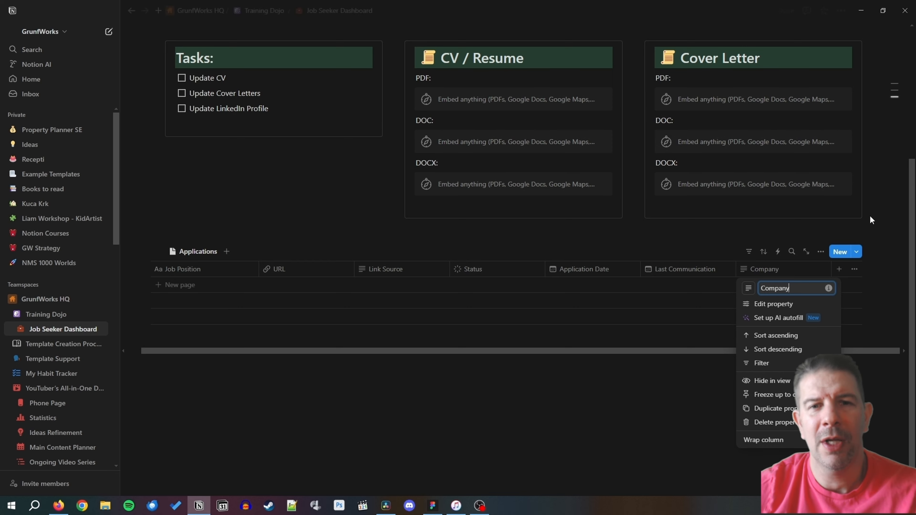
Step: Search the property icons for "busi" and give the Company property the columned building icon
{"action": "left_click", "coordinate": [748, 288]}
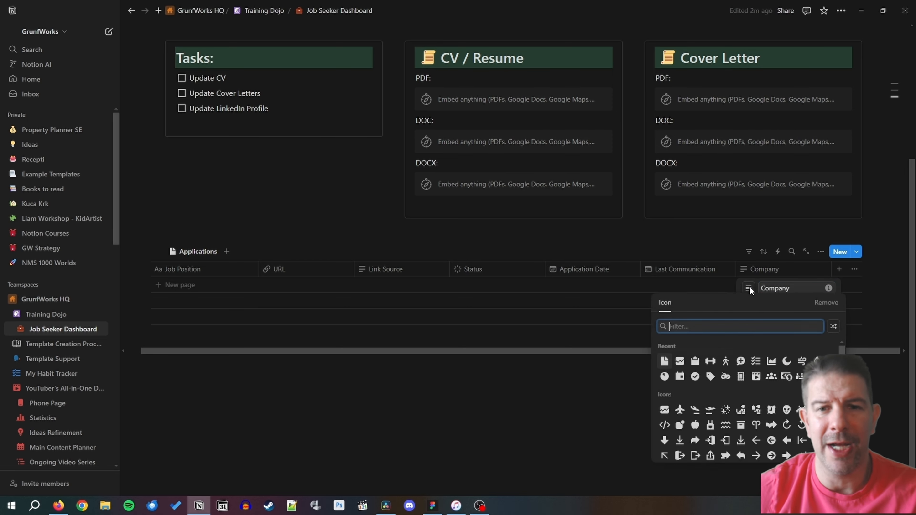
{"action": "type", "text": "c"}
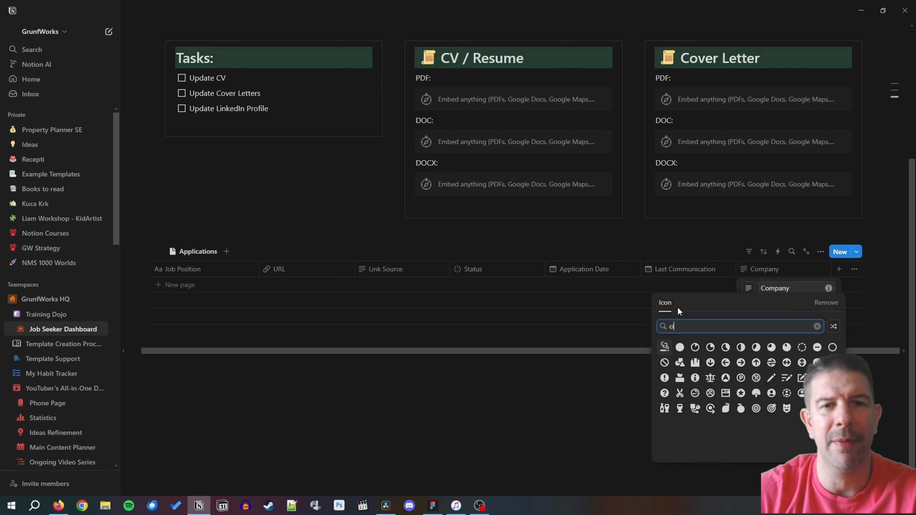
{"action": "type", "text": "ompany"}
{"action": "key", "text": "BackSpace"}
{"action": "key", "text": "BackSpace"}
{"action": "key", "text": "BackSpace"}
{"action": "key", "text": "BackSpace"}
{"action": "key", "text": "BackSpace"}
{"action": "key", "text": "BackSpace"}
{"action": "key", "text": "BackSpace"}
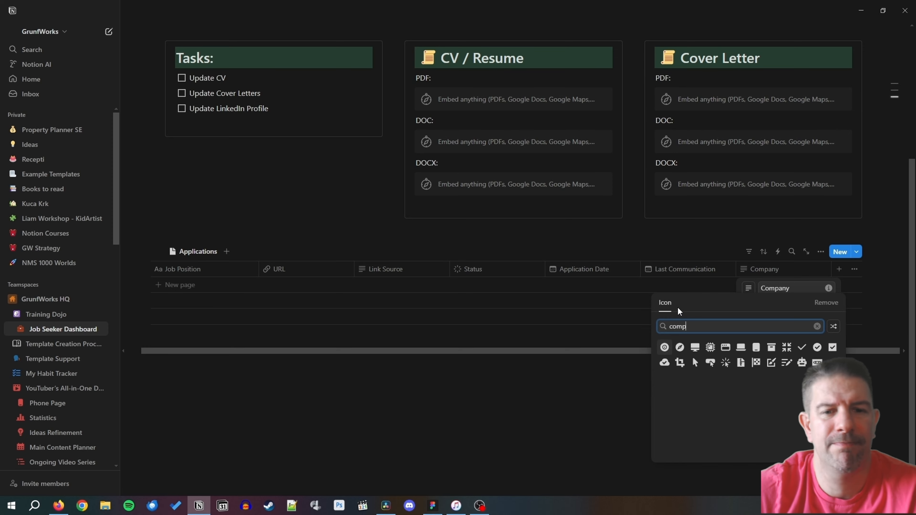
{"action": "type", "text": "busi"}
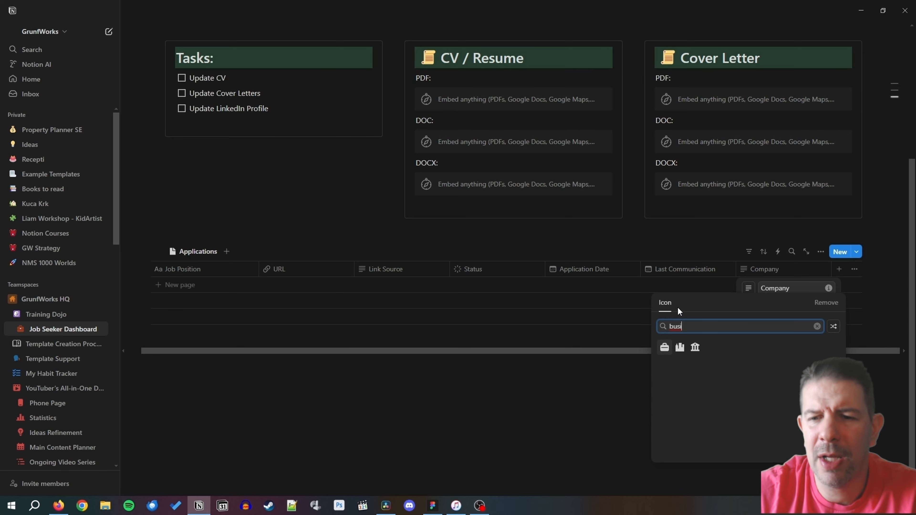
{"action": "left_click", "coordinate": [695, 347]}
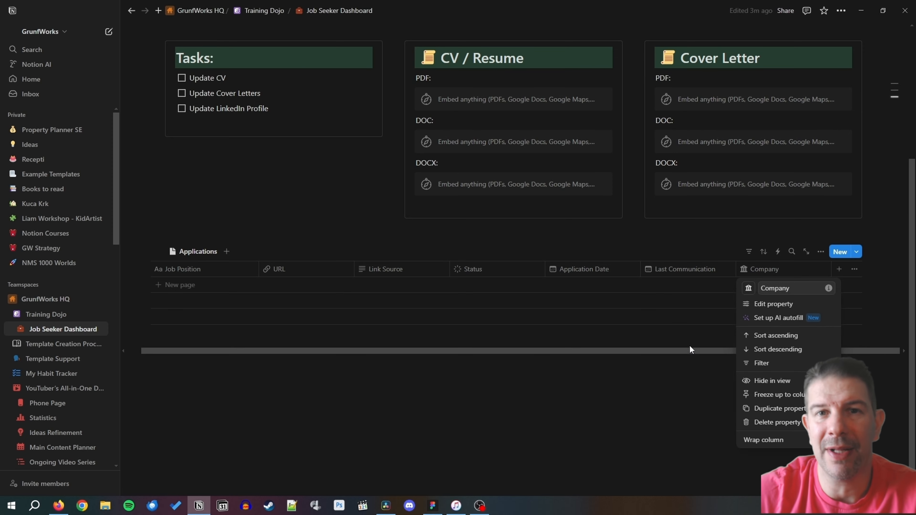
Step: Rename the Last Communication property to "Last Communication Date"
{"action": "left_click", "coordinate": [652, 271]}
{"action": "left_click", "coordinate": [649, 267]}
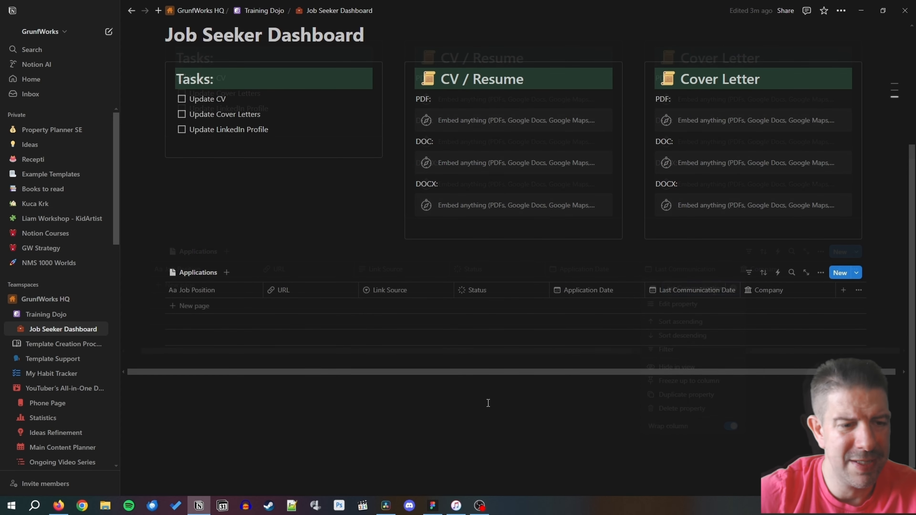
Step: Search the icons for "brief" and set the briefcase as the Job Position property's icon
{"action": "left_click", "coordinate": [198, 292]}
{"action": "left_click", "coordinate": [177, 308]}
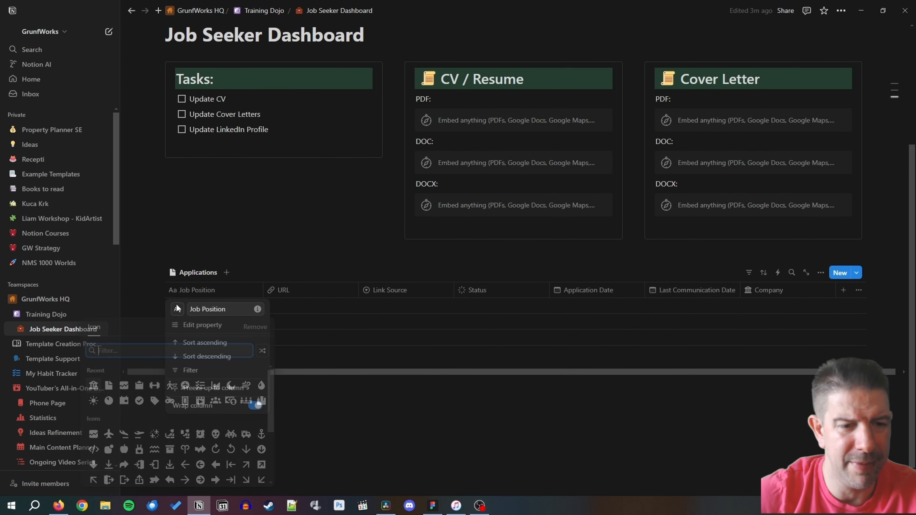
{"action": "type", "text": "brief"}
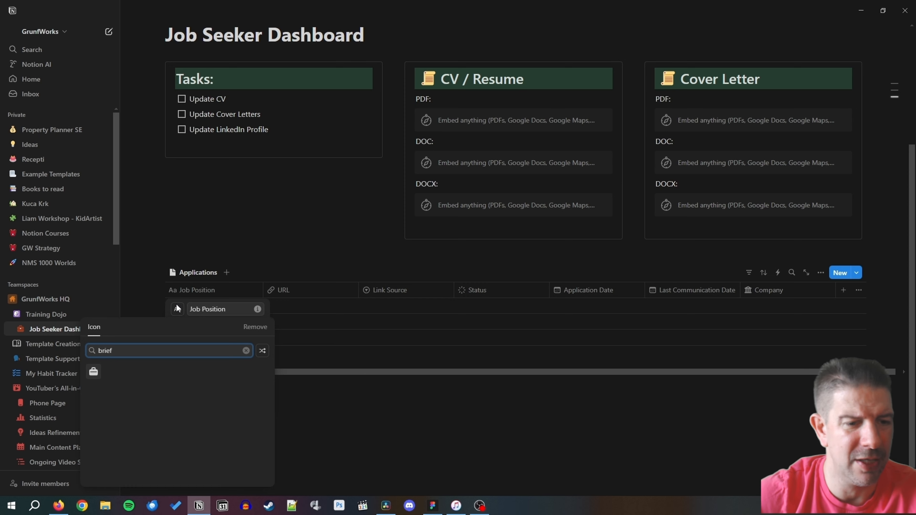
{"action": "left_click", "coordinate": [93, 371]}
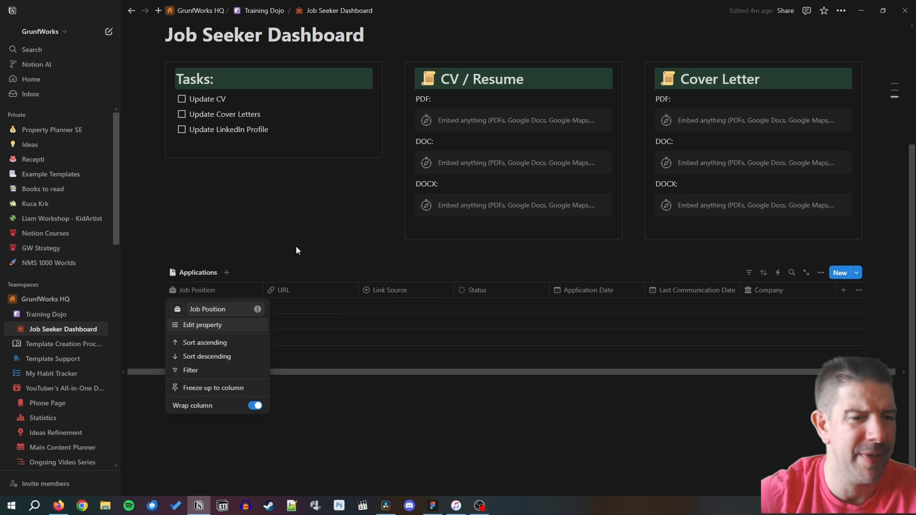
{"action": "left_click", "coordinate": [259, 272]}
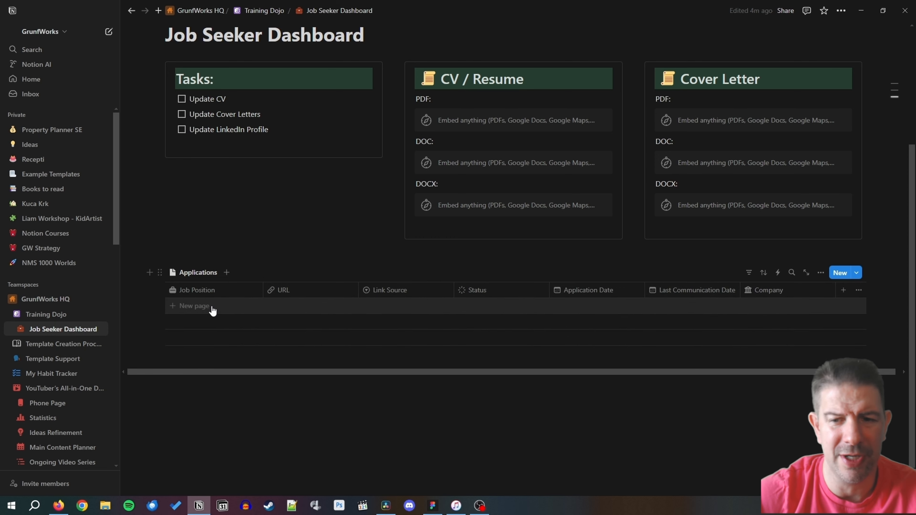
Step: Add an application entry titled "Business Analyst" and paste the copied LinkedIn job link as its URL
{"action": "left_click", "coordinate": [204, 311]}
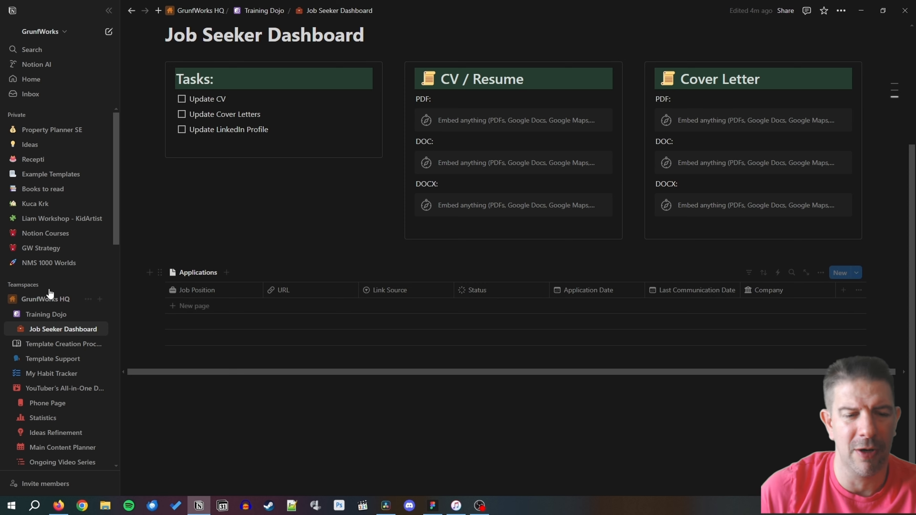
{"action": "type", "text": "Business Analyst"}
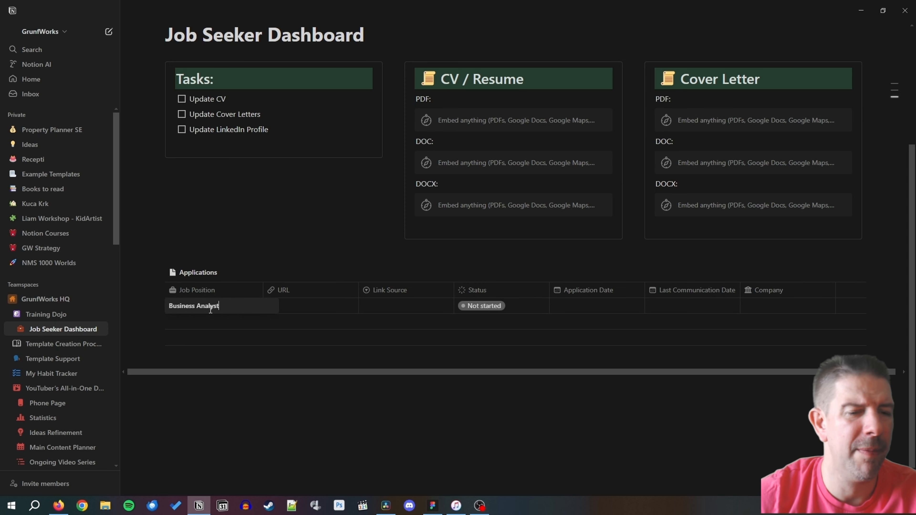
{"action": "key", "text": "Return"}
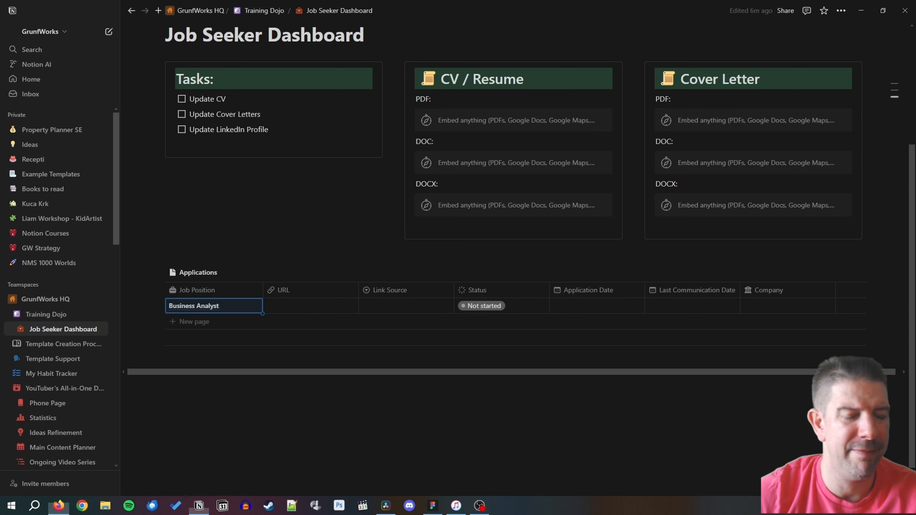
{"action": "left_click", "coordinate": [295, 303]}
{"action": "key", "text": "ctrl+v"}
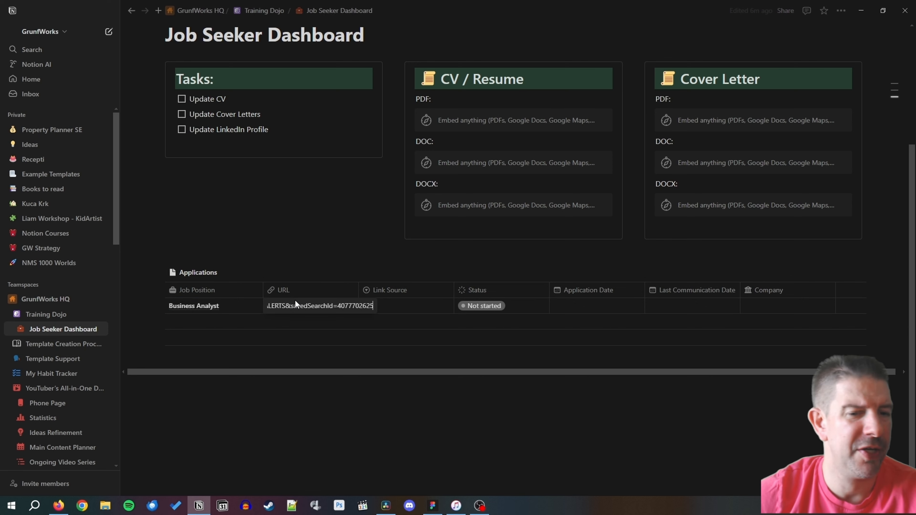
Step: Create the option "LinkedIn" as the Business Analyst entry's Link Source and color it blue
{"action": "left_click", "coordinate": [406, 306]}
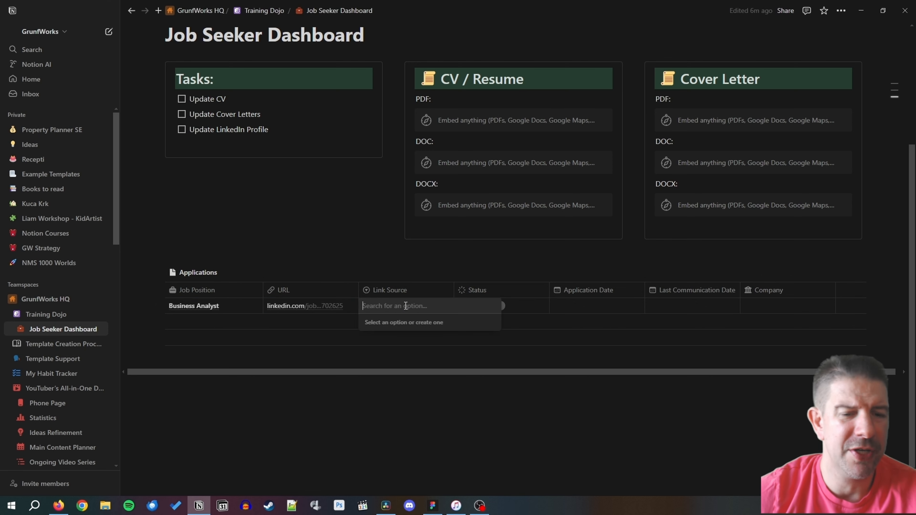
{"action": "type", "text": "LinkedIn"}
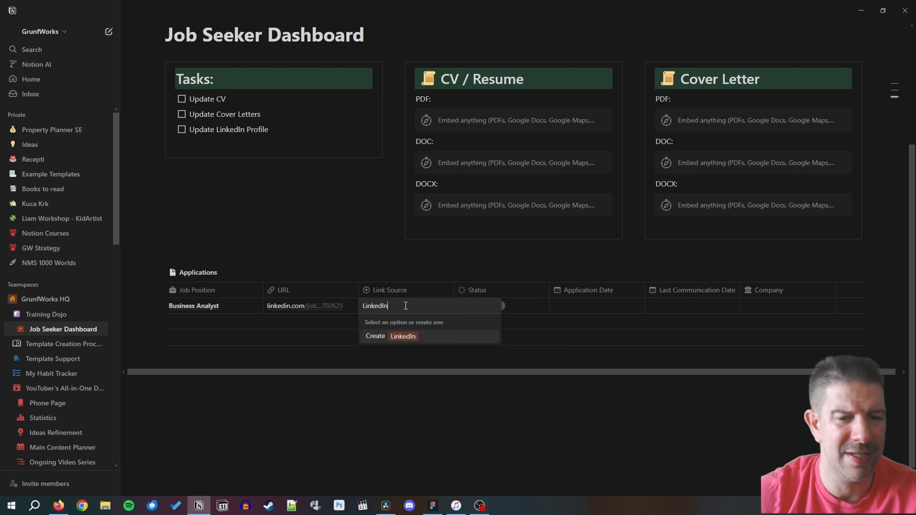
{"action": "left_click", "coordinate": [395, 337]}
{"action": "left_click", "coordinate": [405, 306]}
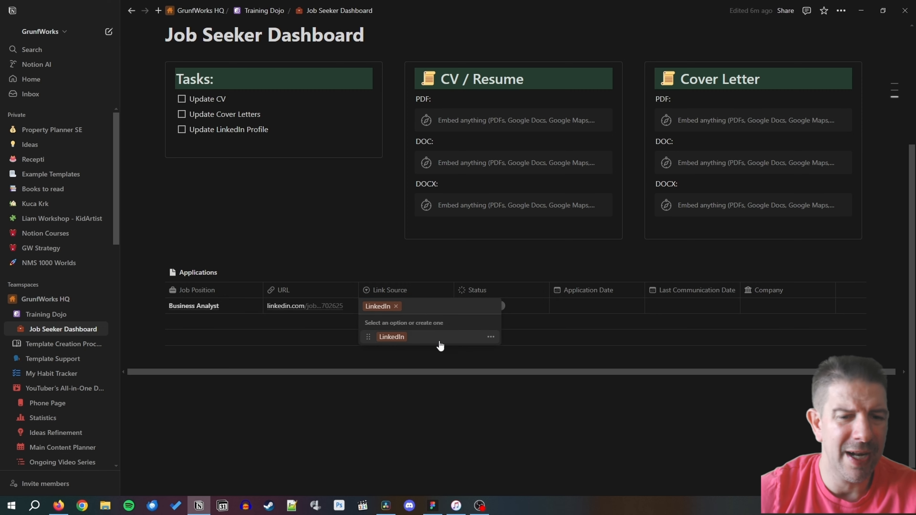
{"action": "left_click", "coordinate": [491, 337]}
{"action": "left_click", "coordinate": [469, 281]}
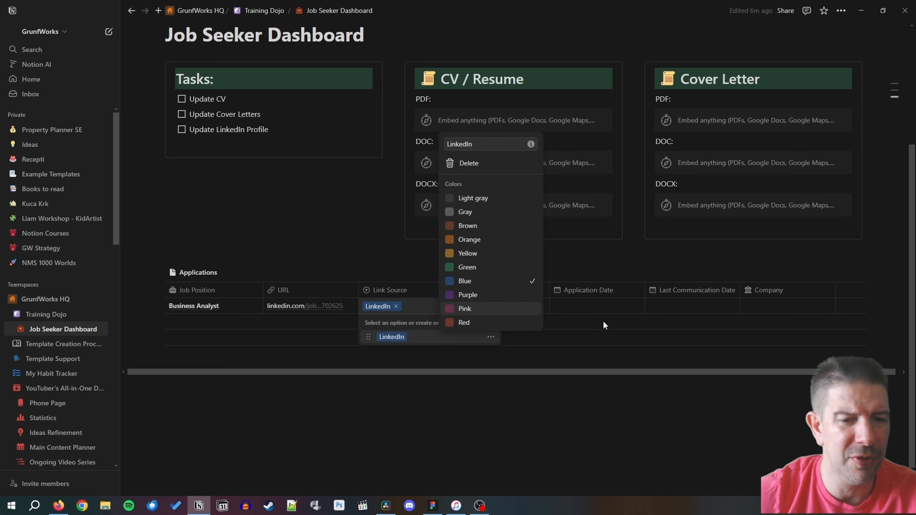
{"action": "key", "text": "Escape"}
{"action": "key", "text": "Escape"}
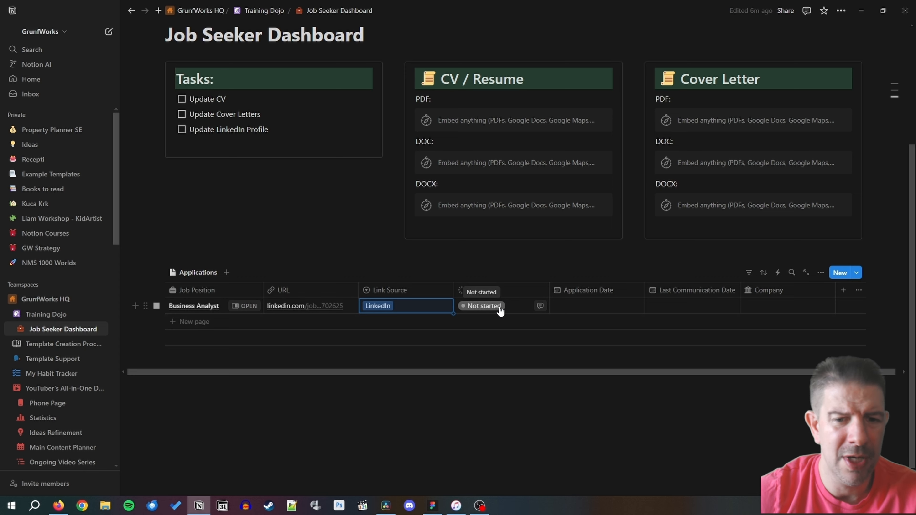
Step: Rename the Status property's "Not started" option in the To-do group to "Not Applied"
{"action": "left_click", "coordinate": [500, 307]}
{"action": "left_click", "coordinate": [479, 290]}
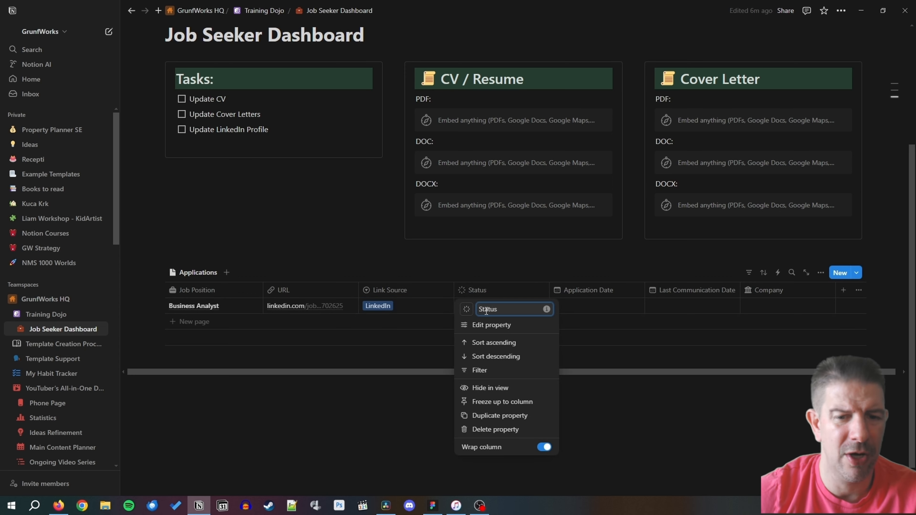
{"action": "left_click", "coordinate": [478, 322]}
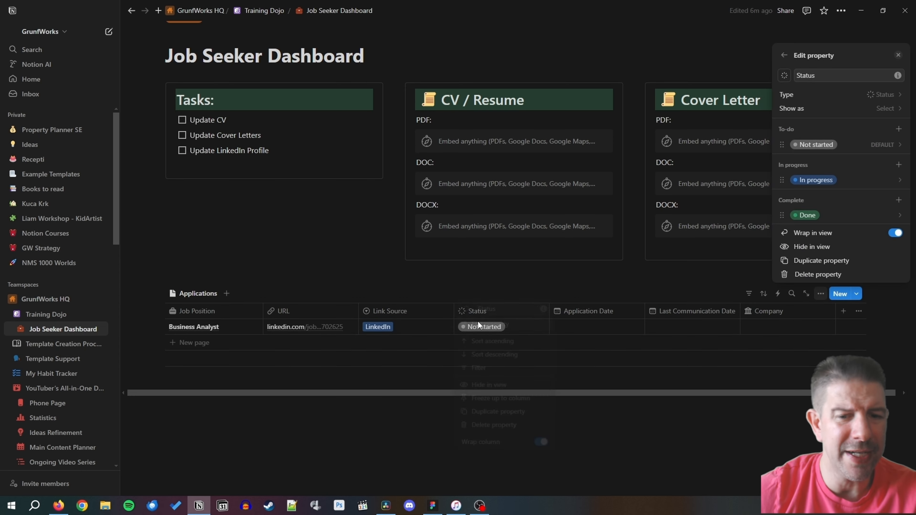
{"action": "left_click", "coordinate": [806, 145]}
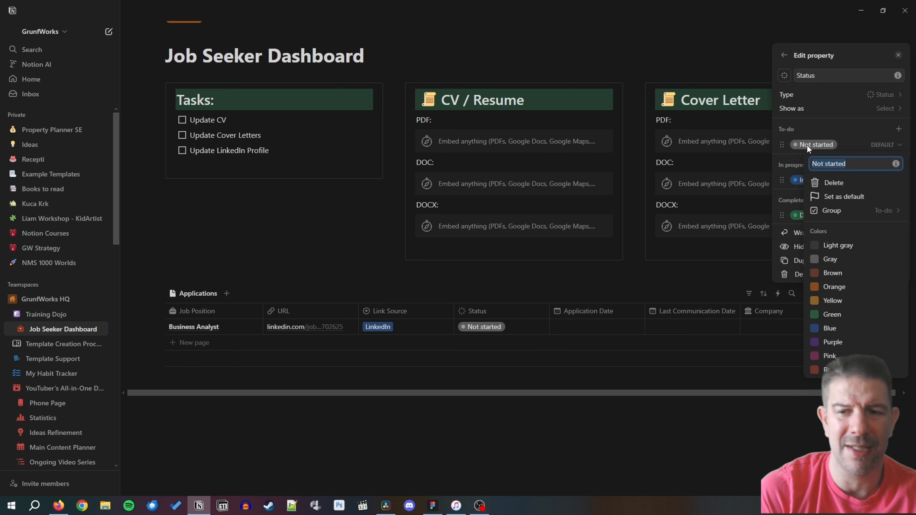
{"action": "type", "text": "C"}
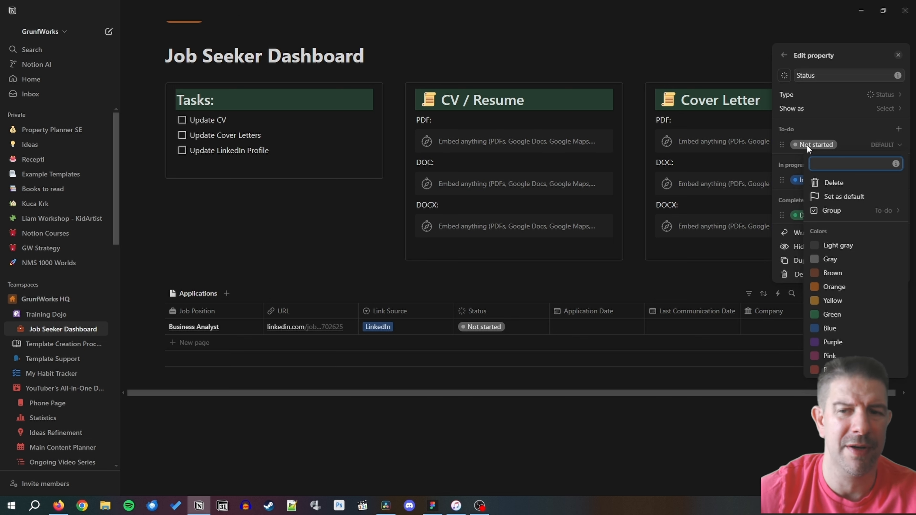
{"action": "type", "text": "ot Applied"}
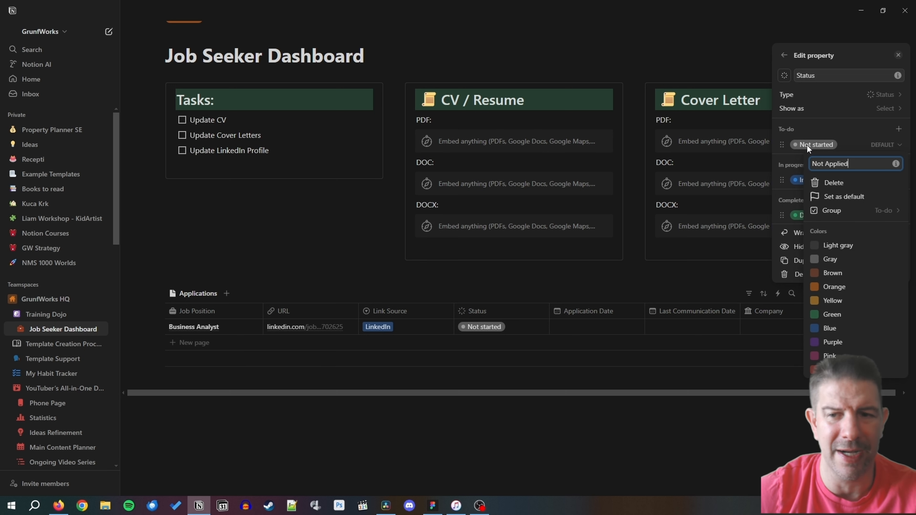
{"action": "key", "text": "Return"}
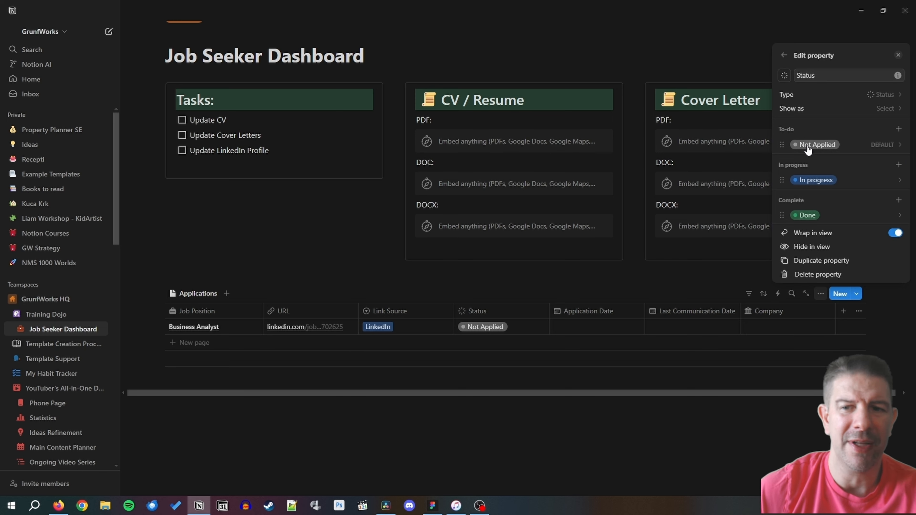
Step: Rename the Status property's "In progress" option to "Applied"
{"action": "left_click", "coordinate": [818, 181]}
{"action": "type", "text": "App"}
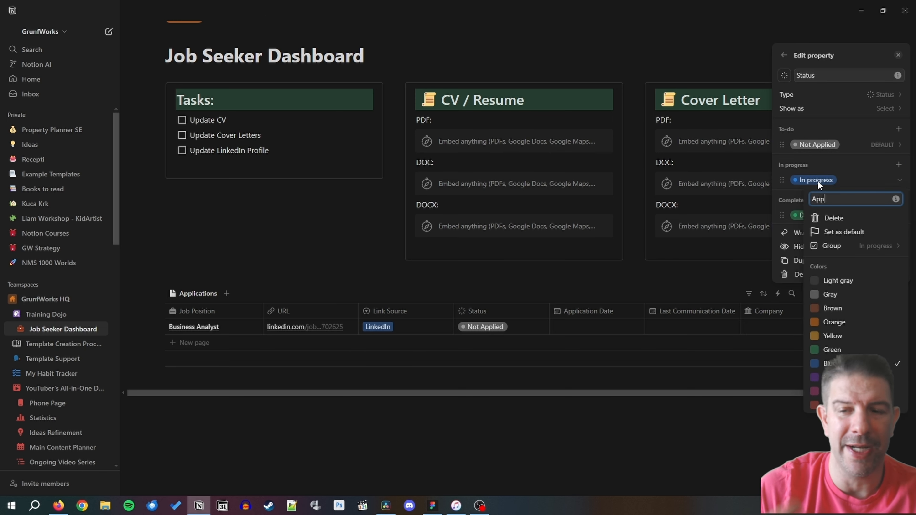
{"action": "type", "text": "lied"}
{"action": "key", "text": "Return"}
Step: Add the options "Interview" and "Reference Check" to the In progress group of the Status property
{"action": "left_click", "coordinate": [898, 164]}
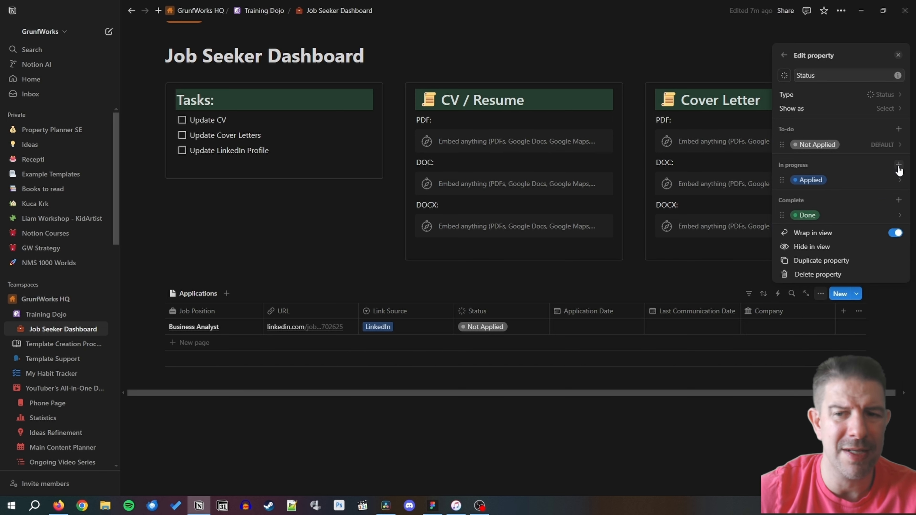
{"action": "type", "text": "I"}
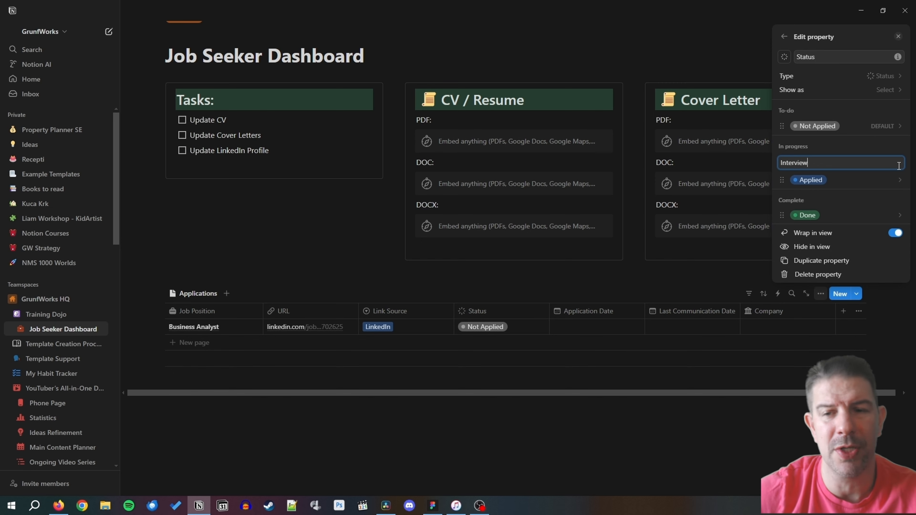
{"action": "type", "text": "nterview"}
{"action": "key", "text": "Return"}
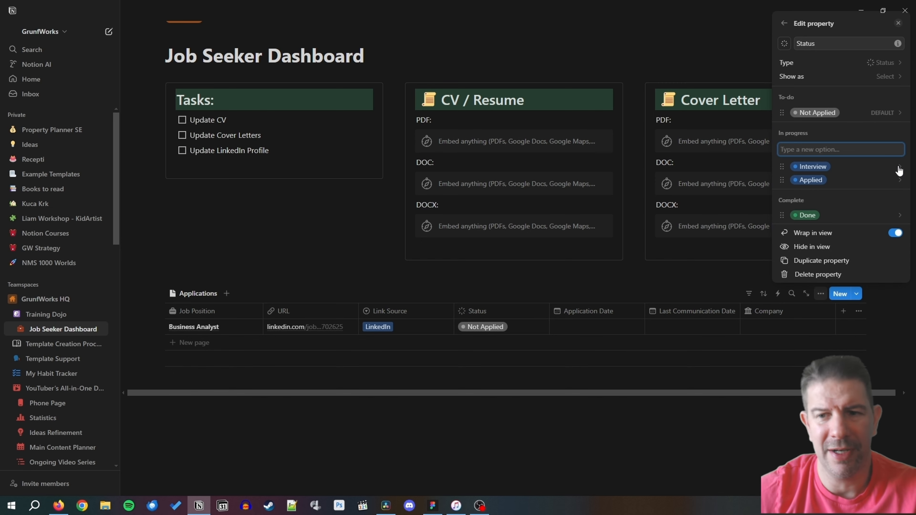
{"action": "type", "text": "Reference"}
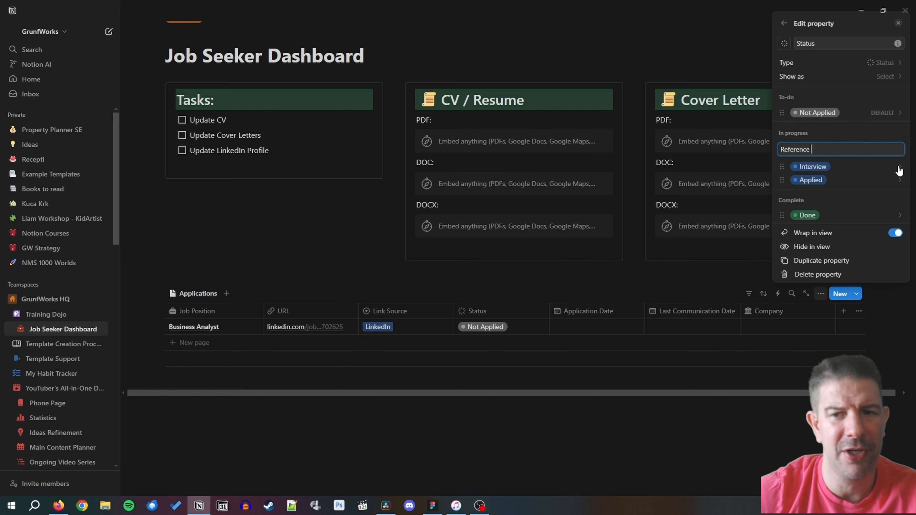
{"action": "type", "text": " Check"}
{"action": "key", "text": "Return"}
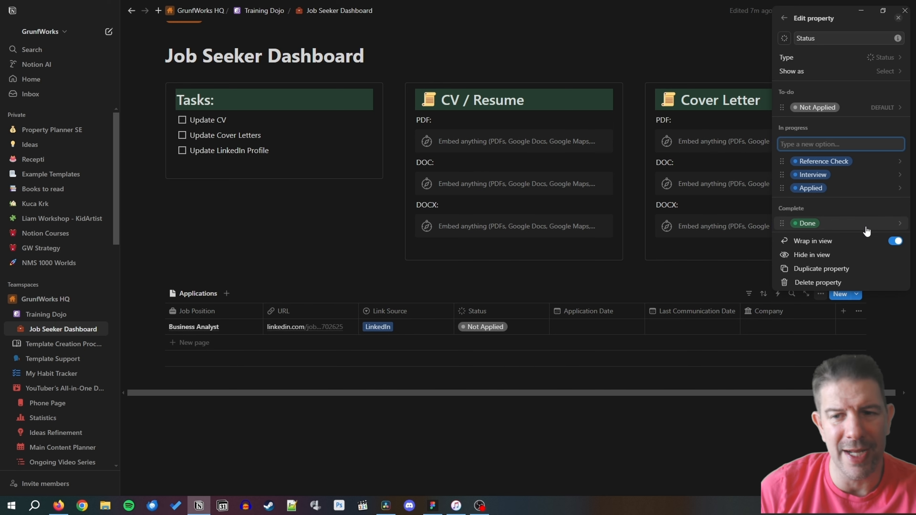
Step: Rename the Status property's "Done" option in the Complete group to "Accepted"
{"action": "left_click", "coordinate": [810, 224]}
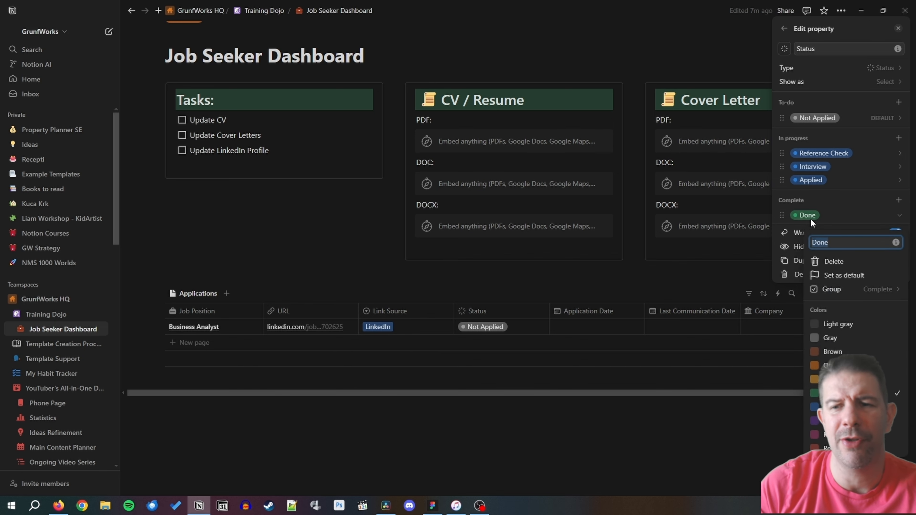
{"action": "type", "text": "Accepted"}
{"action": "key", "text": "Return"}
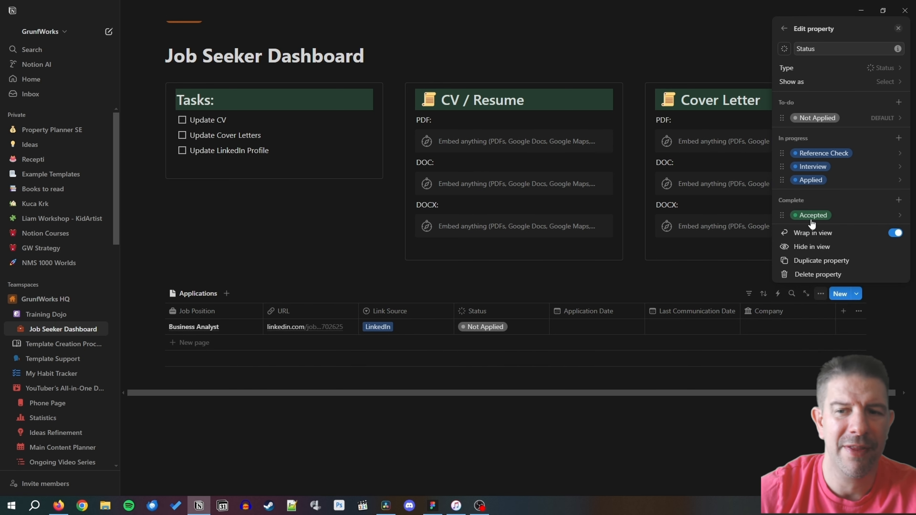
Step: Add the options "Rejected" and "Stale" to the Complete group of the Status property
{"action": "left_click", "coordinate": [899, 200]}
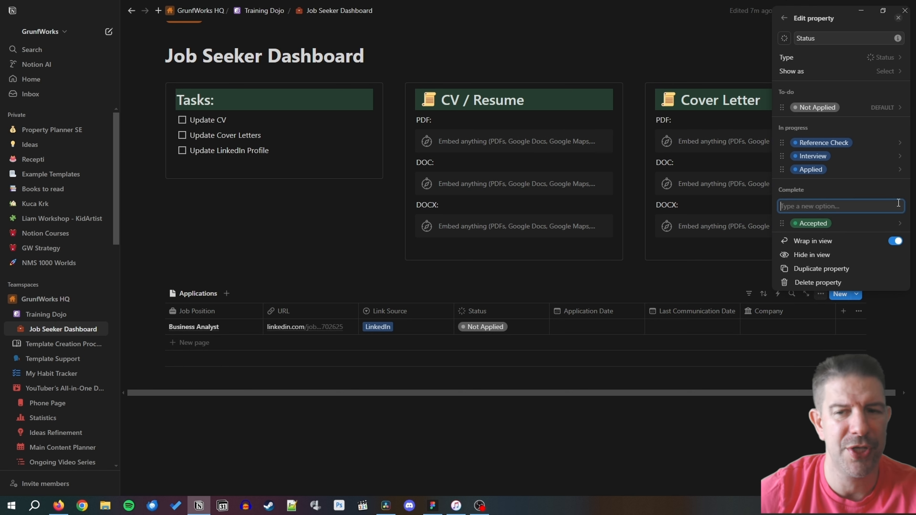
{"action": "type", "text": "Re"}
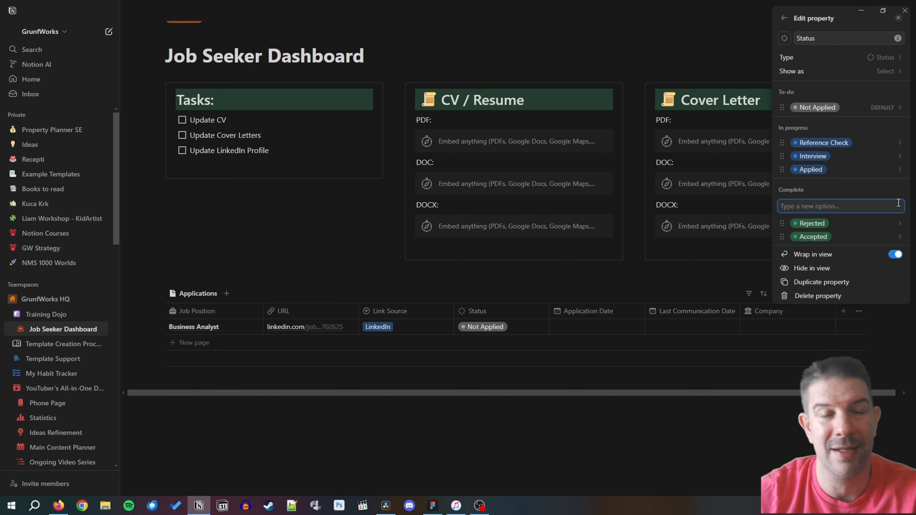
{"action": "type", "text": "Stale"}
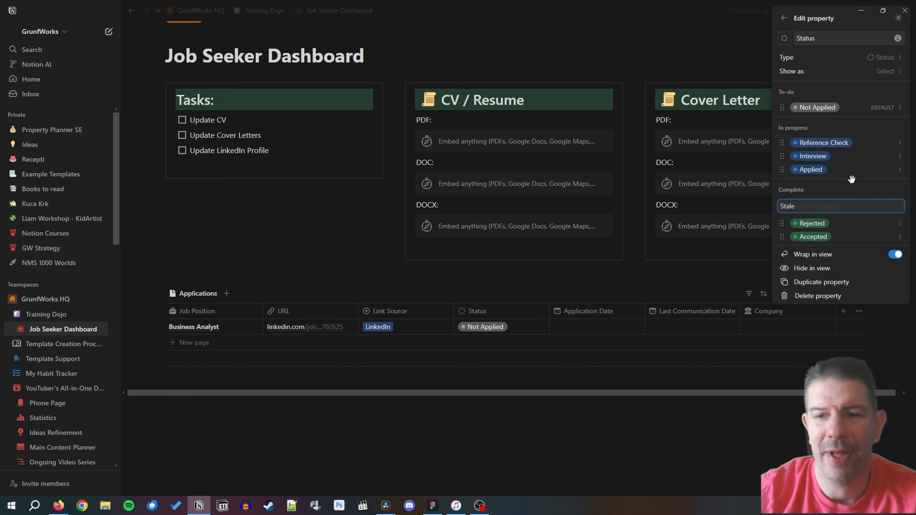
{"action": "key", "text": "Return"}
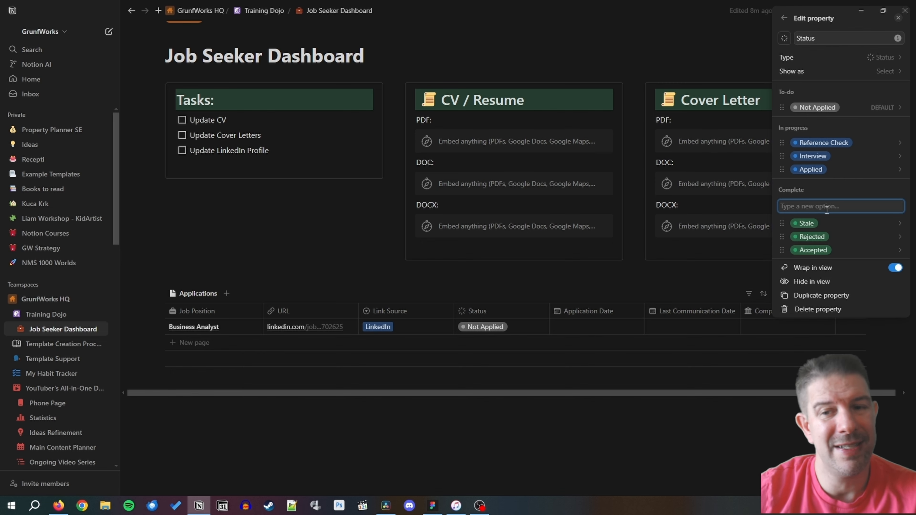
Step: Color the "Stale" status option orange and the "Rejected" option red
{"action": "left_click", "coordinate": [806, 223]}
{"action": "left_click", "coordinate": [833, 347]}
{"action": "left_click", "coordinate": [799, 220]}
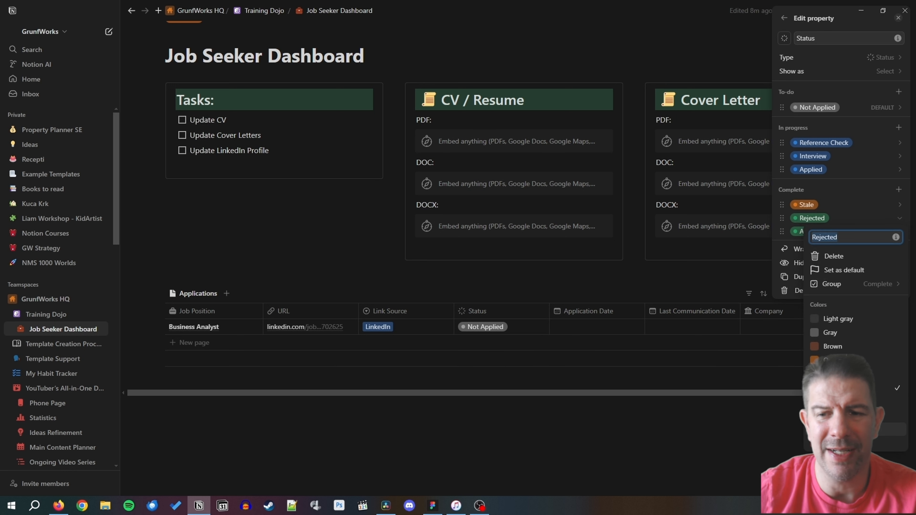
{"action": "left_click", "coordinate": [840, 443]}
{"action": "left_click", "coordinate": [858, 206]}
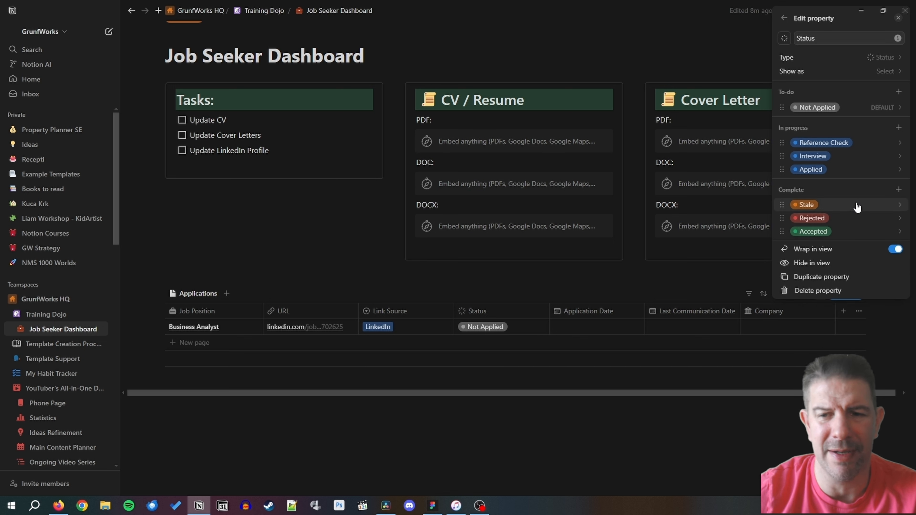
Step: Rename the "Rejected" option to "Rejected by Me" and add a red "Rejected By Employer" option to the Complete group
{"action": "left_click", "coordinate": [822, 221]}
{"action": "left_click", "coordinate": [851, 206]}
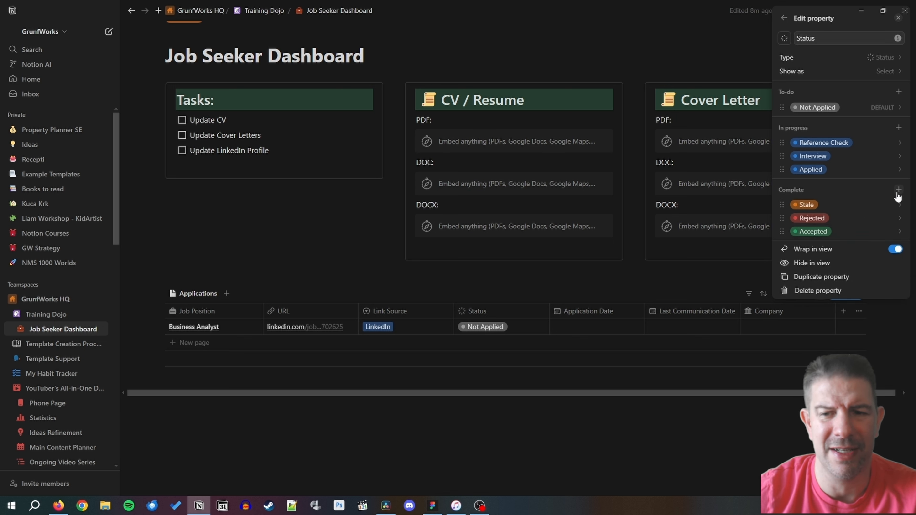
{"action": "left_click", "coordinate": [897, 197]}
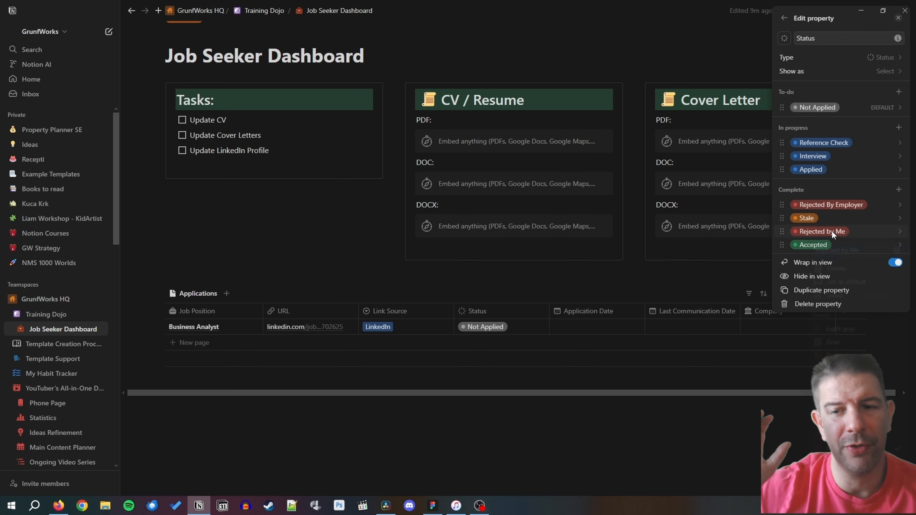
Step: Change the color of the "Rejected by Me" status option to gray
{"action": "left_click", "coordinate": [832, 231]}
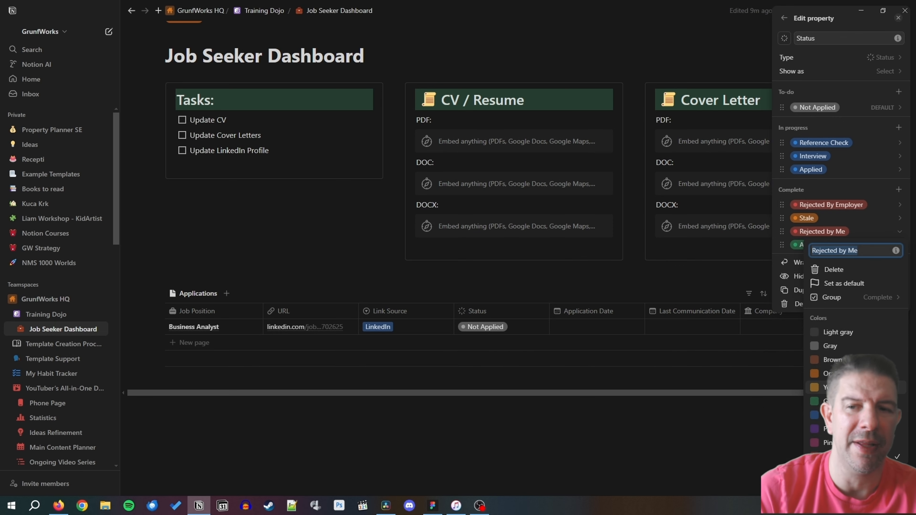
{"action": "left_click", "coordinate": [835, 347]}
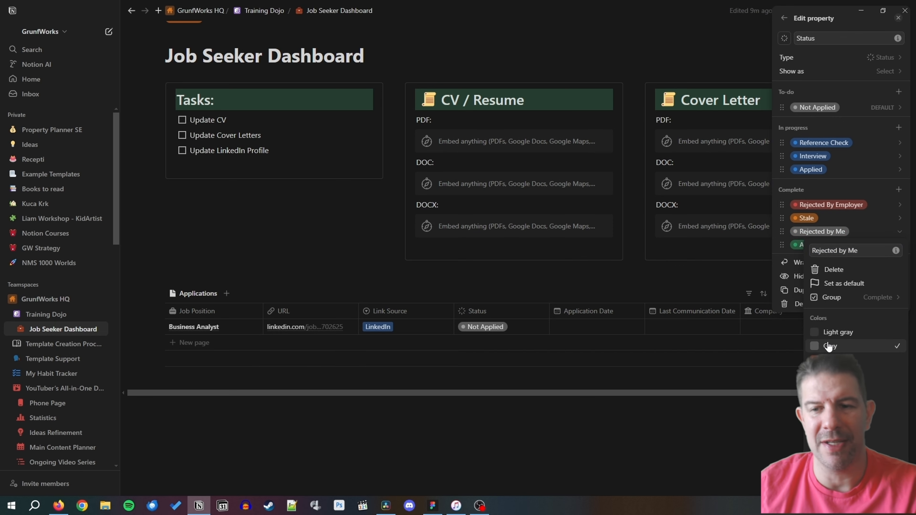
{"action": "left_click", "coordinate": [859, 187]}
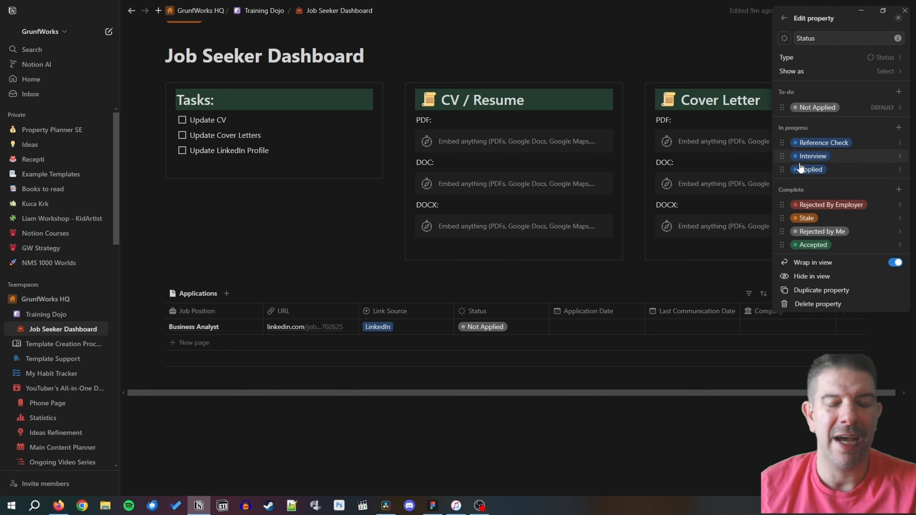
Step: Reorder the In progress options to Applied, Interview, Reference Check, and rename the To-do option "Not Applied" to "Considering"
{"action": "mouse_move", "coordinate": [785, 167]}
{"action": "left_mouse_down"}
{"action": "mouse_move", "coordinate": [791, 142]}
{"action": "mouse_move", "coordinate": [785, 151]}
{"action": "left_mouse_up"}
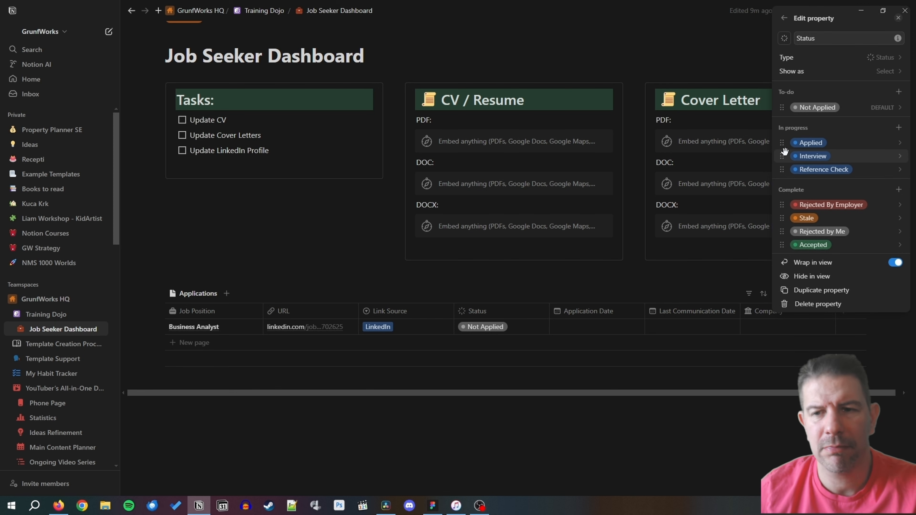
{"action": "left_click", "coordinate": [818, 109]}
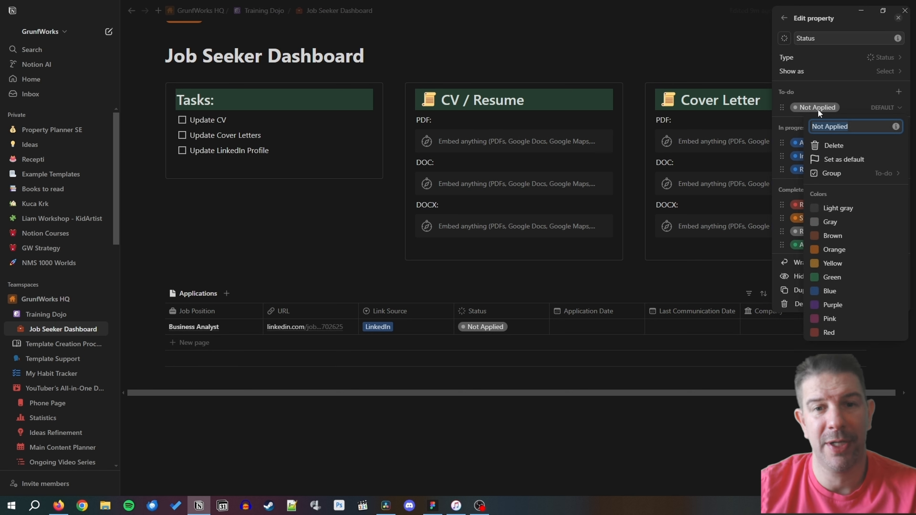
{"action": "type", "text": "Considering"}
{"action": "key", "text": "Return"}
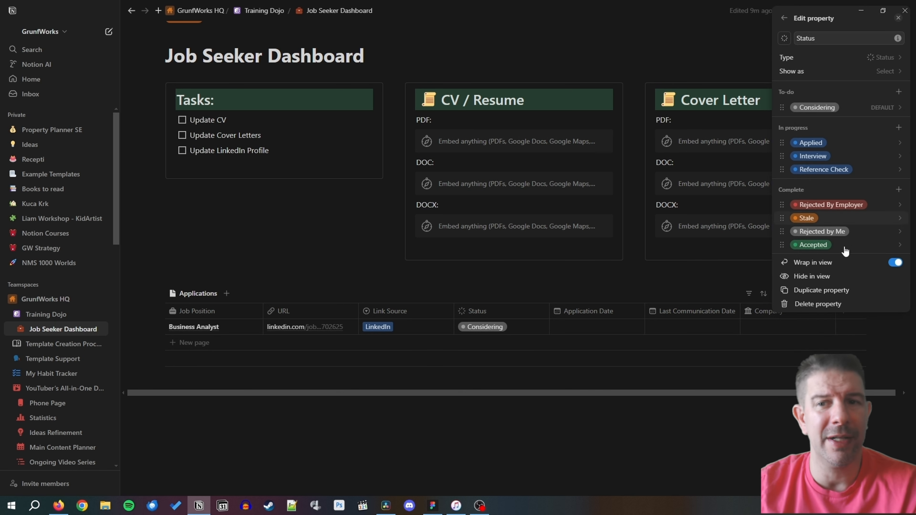
{"action": "left_click", "coordinate": [603, 446]}
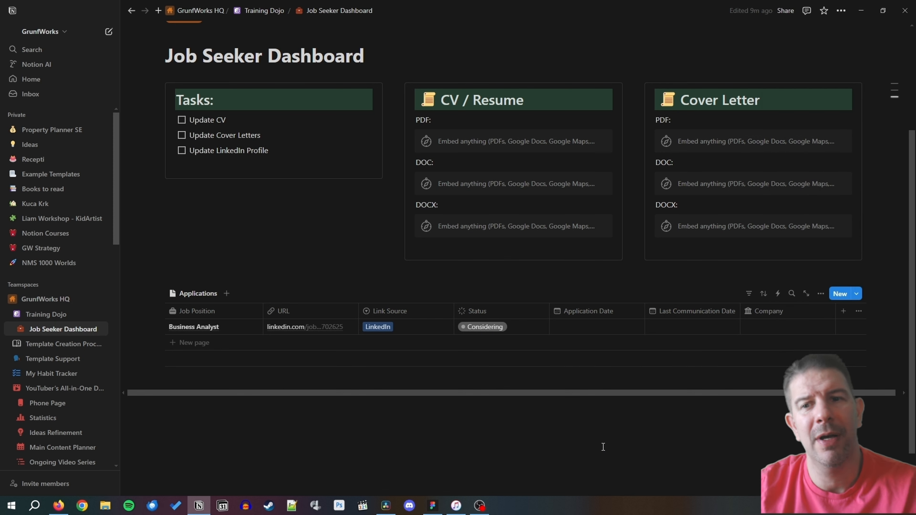
Step: Enter "Haypp Group" as the company of the Business Analyst entry
{"action": "left_click", "coordinate": [765, 326]}
{"action": "type", "text": "Hay"}
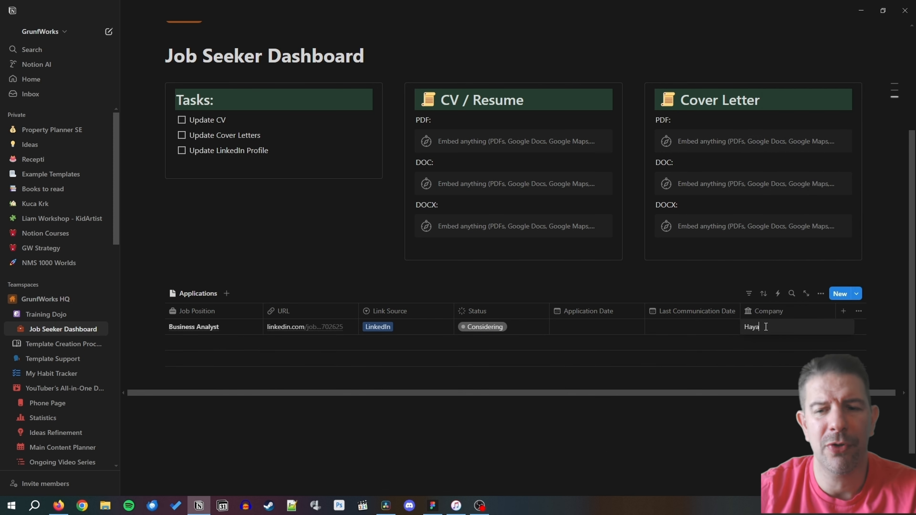
{"action": "type", "text": "pp Group"}
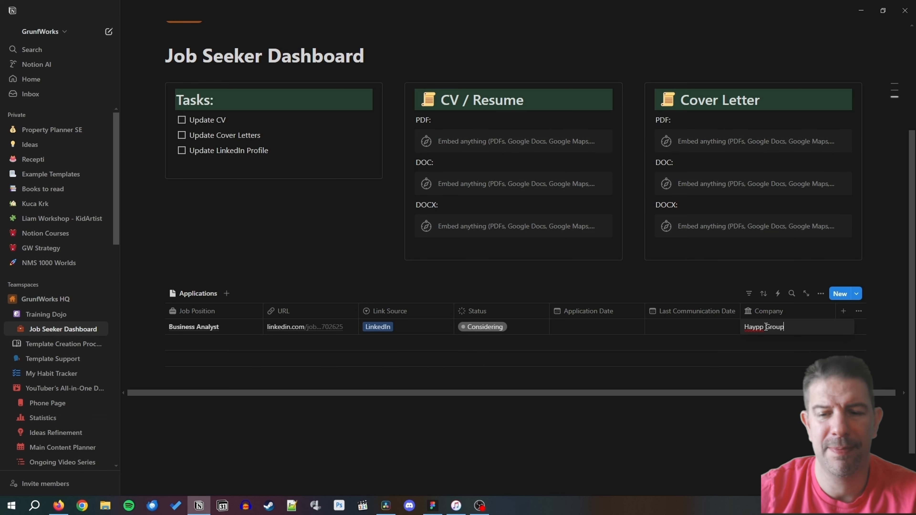
{"action": "key", "text": "Return"}
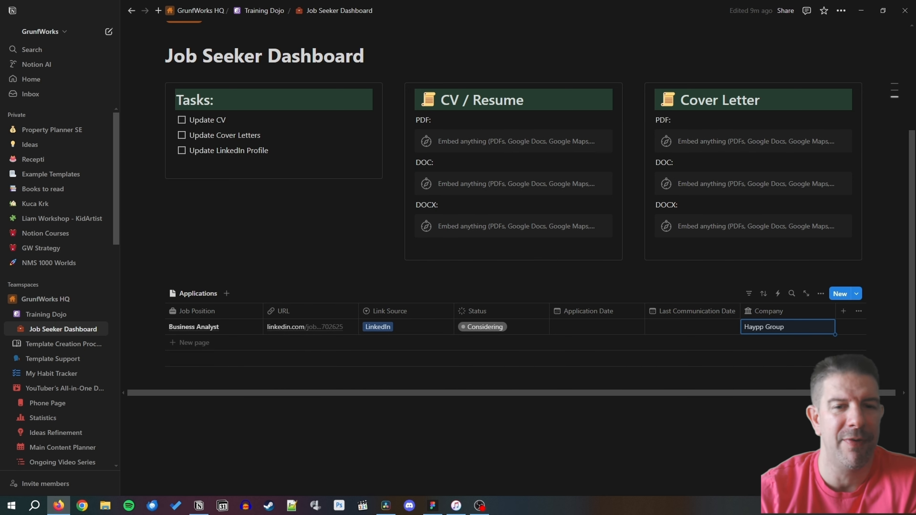
Step: Add a property named "Job Location" of type Select to the Applications database
{"action": "left_click", "coordinate": [844, 311]}
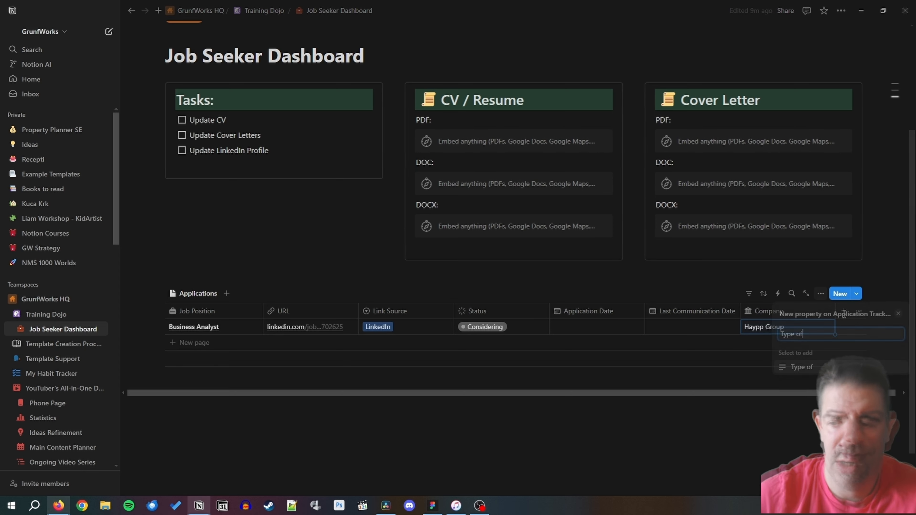
{"action": "type", "text": "Type of Posi"}
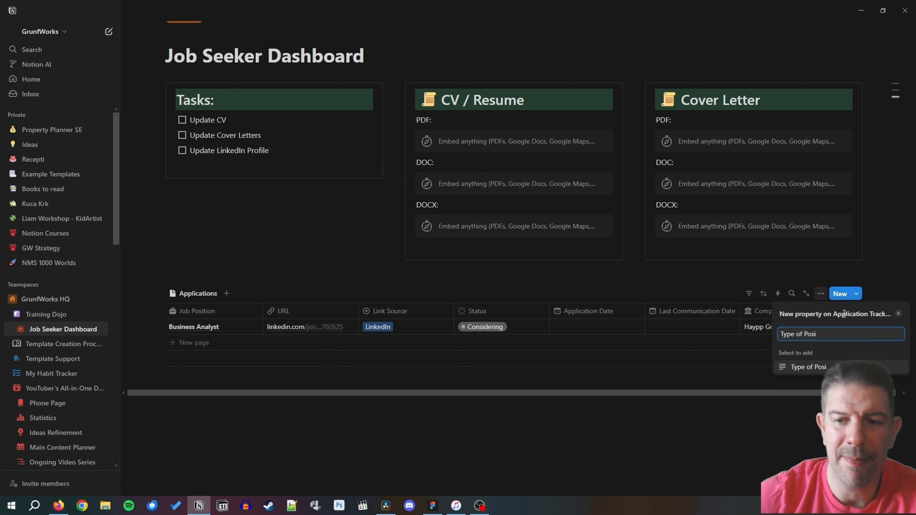
{"action": "key", "text": "ctrl+a"}
{"action": "type", "text": "Location"}
{"action": "key", "text": "Return"}
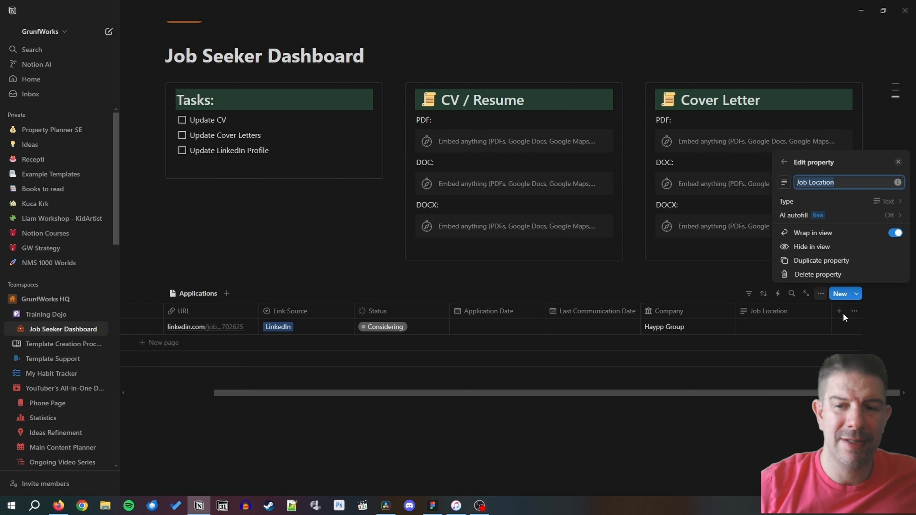
{"action": "left_click", "coordinate": [806, 200]}
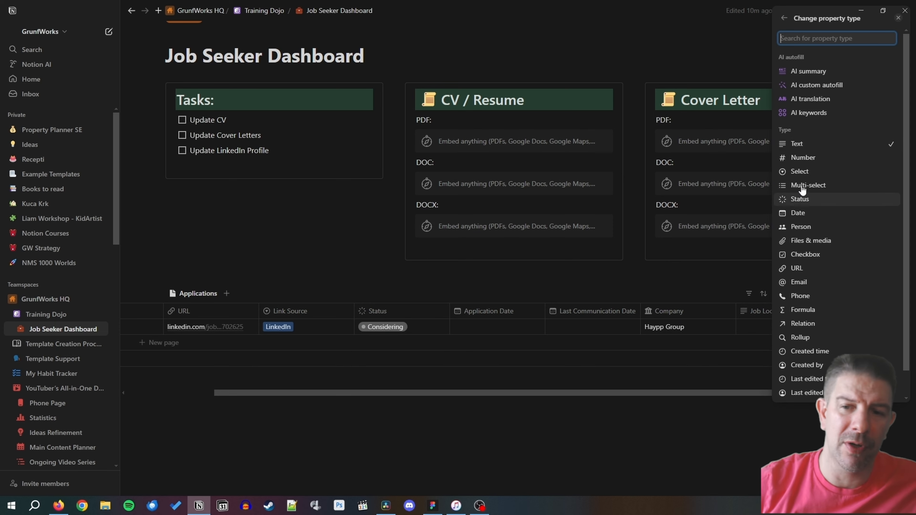
{"action": "left_click", "coordinate": [799, 171]}
{"action": "left_click", "coordinate": [757, 409]}
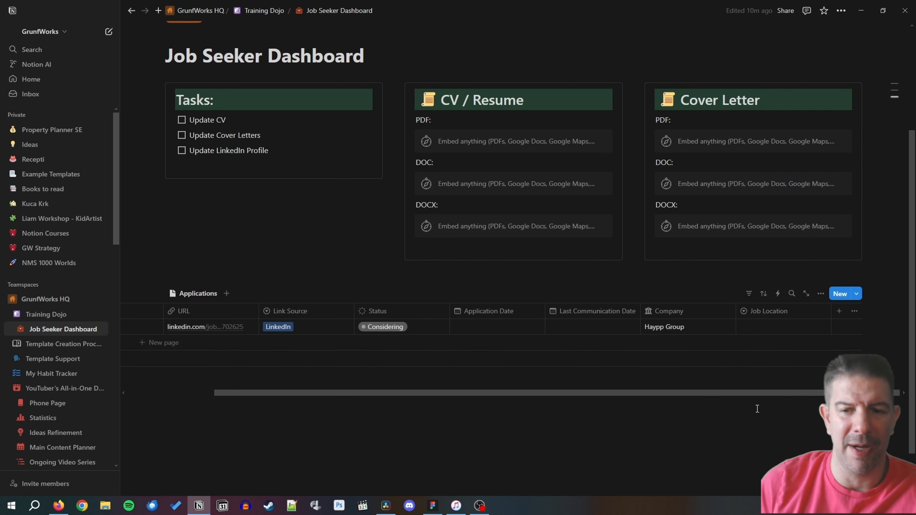
Step: Rename the "Job Location" property to "Location" and move its column between URL and Link Source
{"action": "left_click", "coordinate": [782, 310]}
{"action": "left_click", "coordinate": [773, 331]}
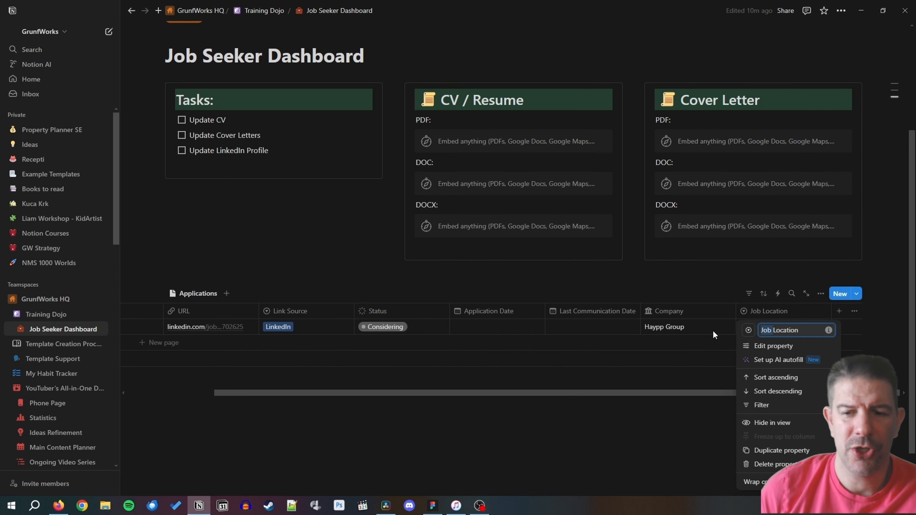
{"action": "key", "text": "BackSpace"}
{"action": "key", "text": "BackSpace"}
{"action": "key", "text": "BackSpace"}
{"action": "key", "text": "BackSpace"}
{"action": "left_click", "coordinate": [732, 352]}
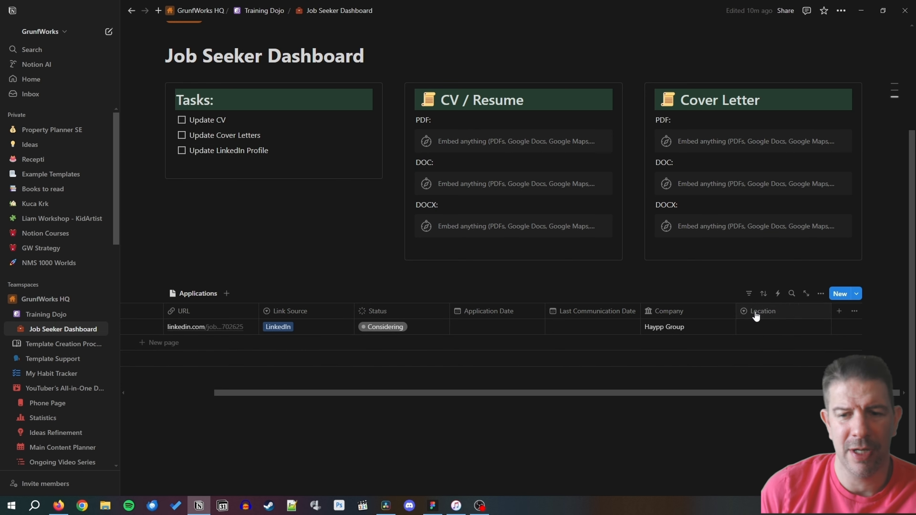
{"action": "left_click_drag", "start_coordinate": [757, 311], "coordinate": [358, 311]}
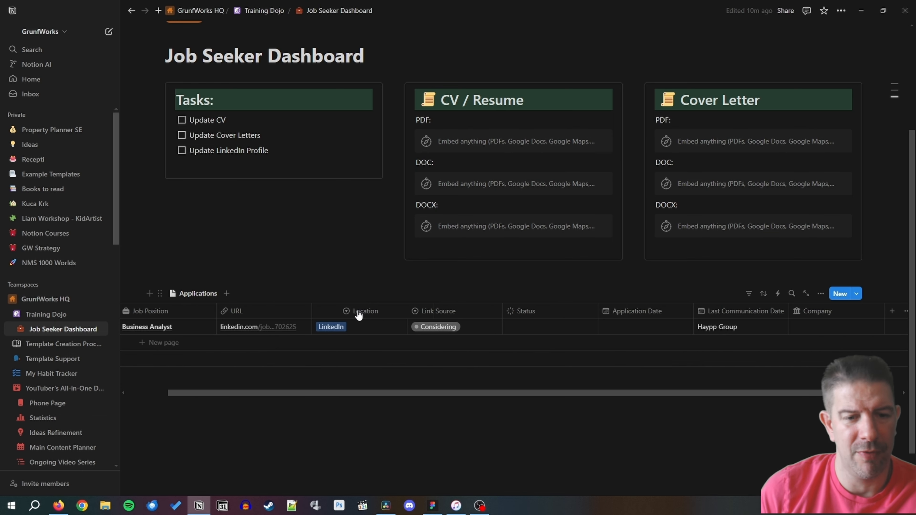
Step: Create the option "Hybrid" as the Business Analyst entry's Location
{"action": "left_click", "coordinate": [347, 327]}
{"action": "type", "text": "Hybrid"}
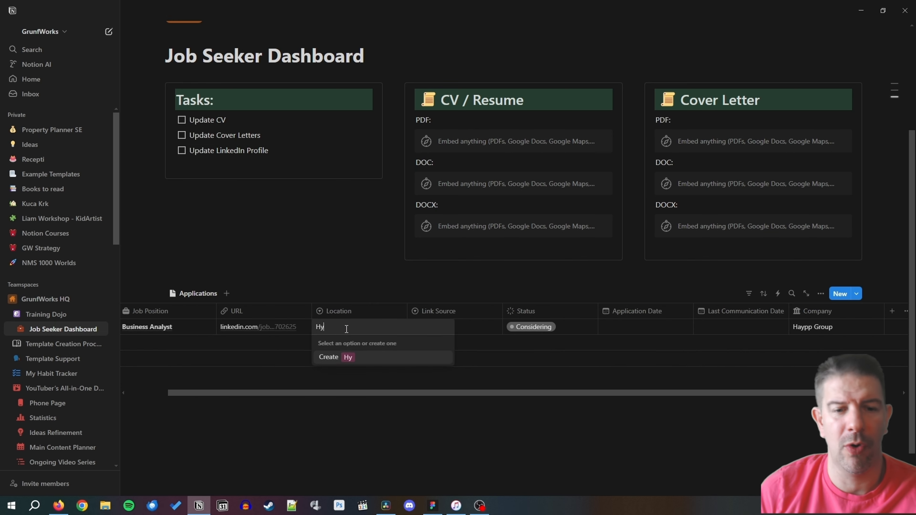
{"action": "key", "text": "Return"}
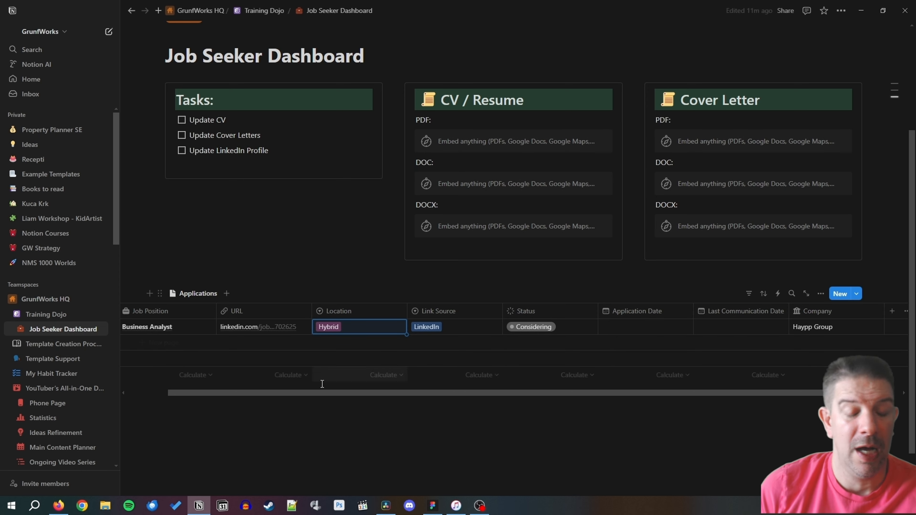
{"action": "scroll", "coordinate": [272, 395], "scroll_direction": "left", "scroll_amount": 2}
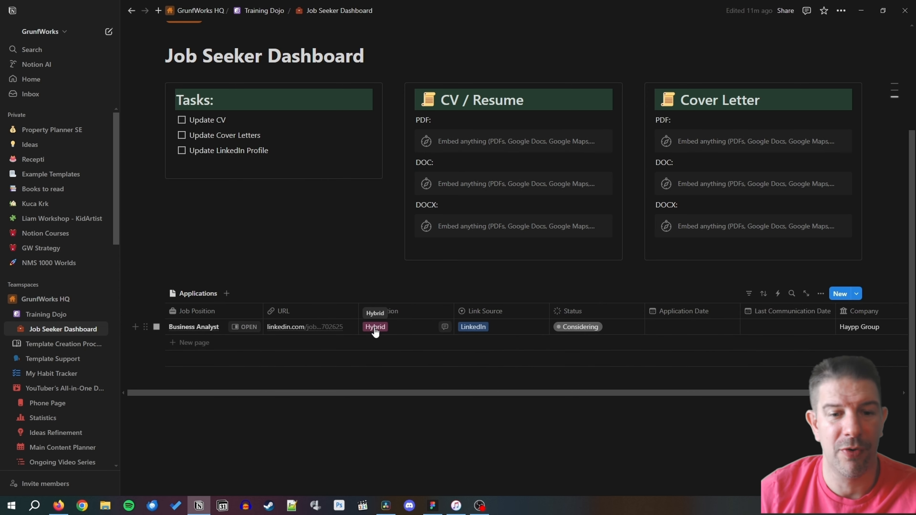
{"action": "left_click", "coordinate": [192, 344]}
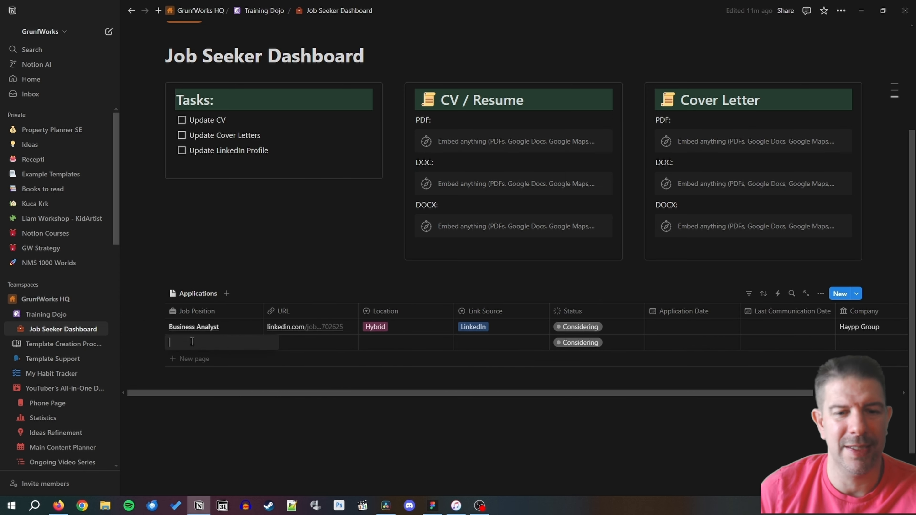
{"action": "type", "text": "Software Test Manager"}
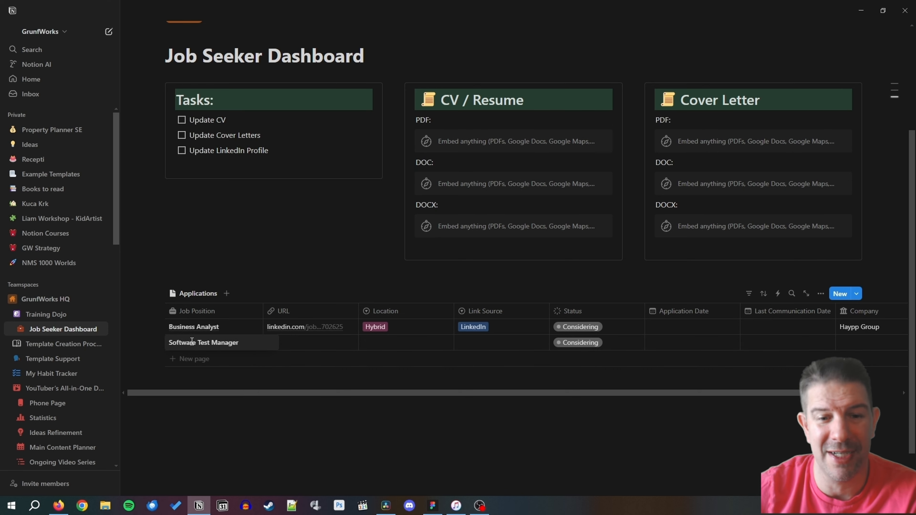
{"action": "key", "text": "Return"}
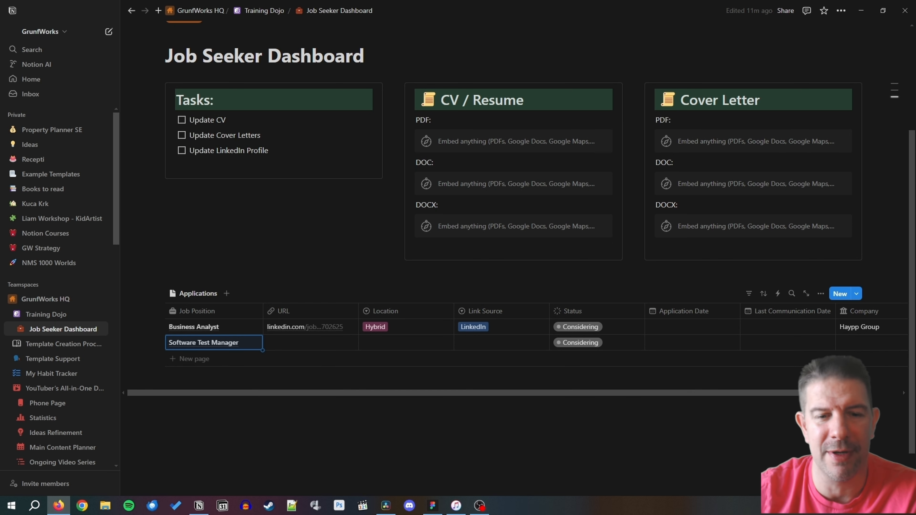
{"action": "left_click", "coordinate": [301, 343]}
{"action": "key", "text": "ctrl+v"}
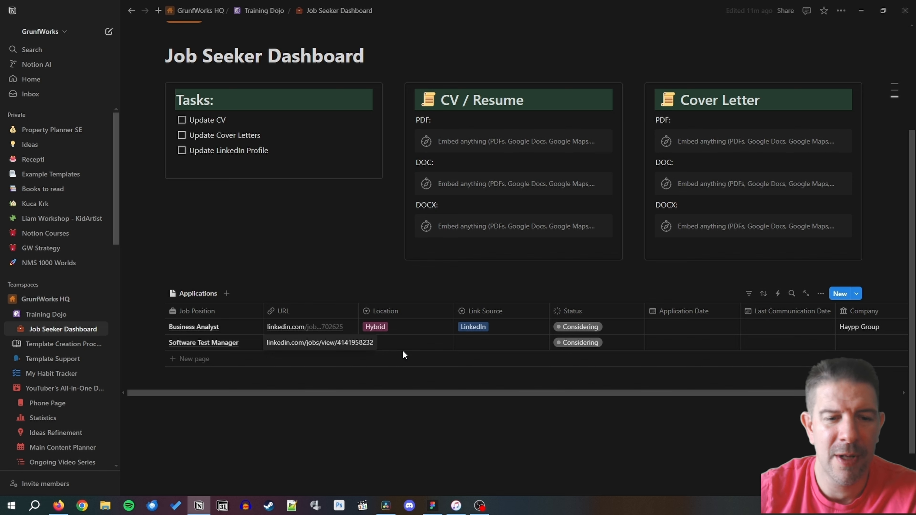
Step: Create the option "Remote" as the Software Test Manager entry's Location and set its Link Source to LinkedIn
{"action": "key", "text": "Return"}
{"action": "left_click", "coordinate": [393, 347]}
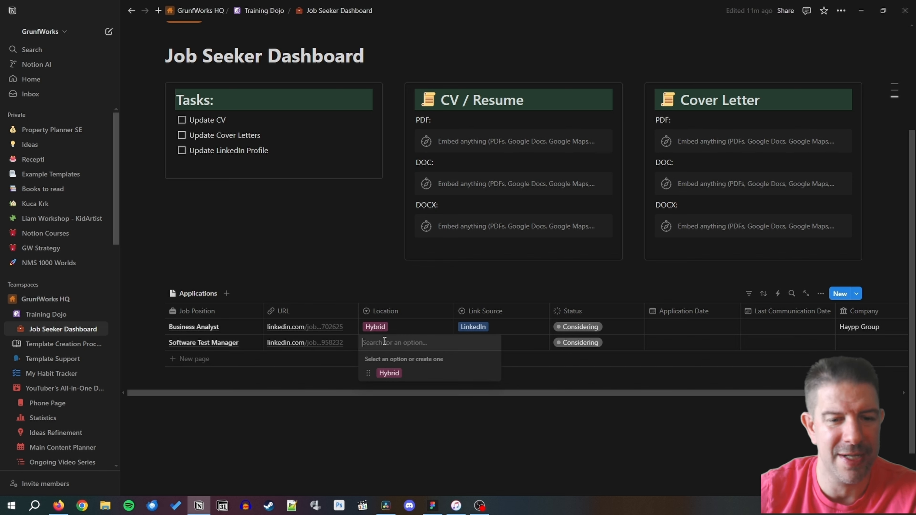
{"action": "type", "text": "Remote"}
{"action": "key", "text": "Return"}
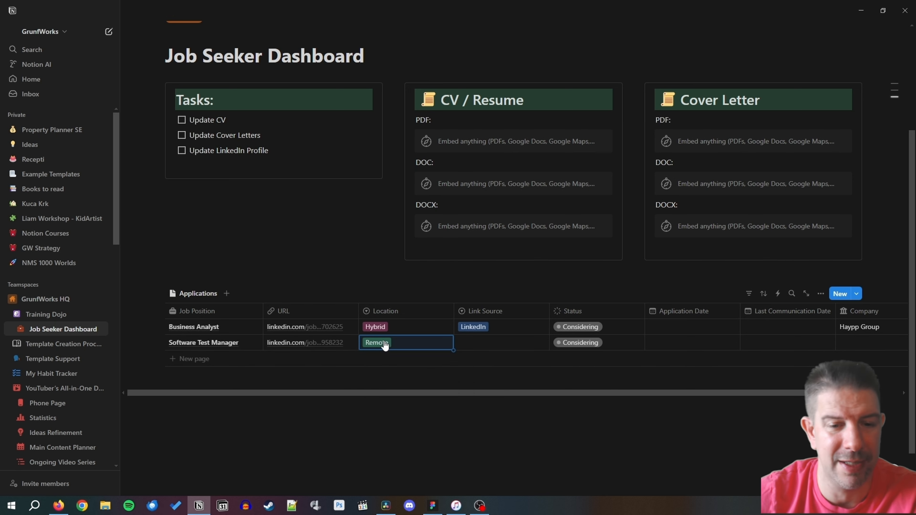
{"action": "left_click", "coordinate": [481, 342]}
{"action": "type", "text": "Lin"}
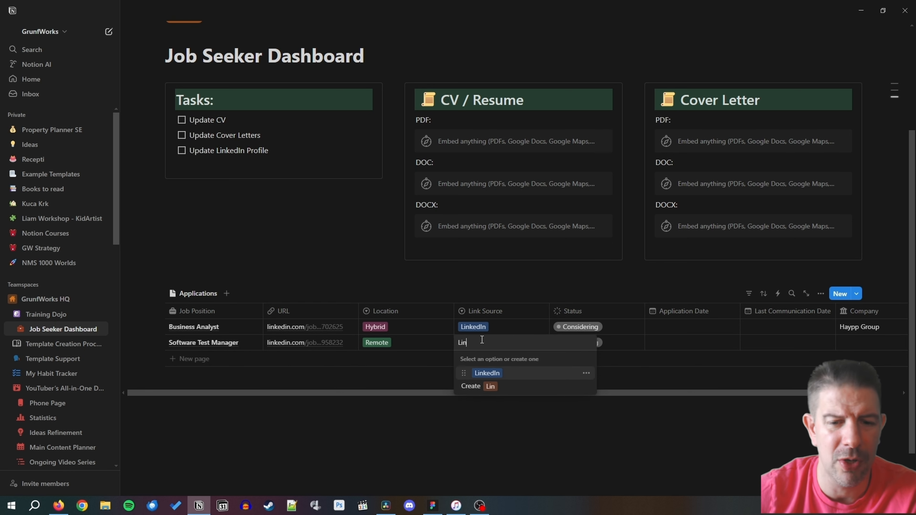
{"action": "left_click", "coordinate": [488, 373]}
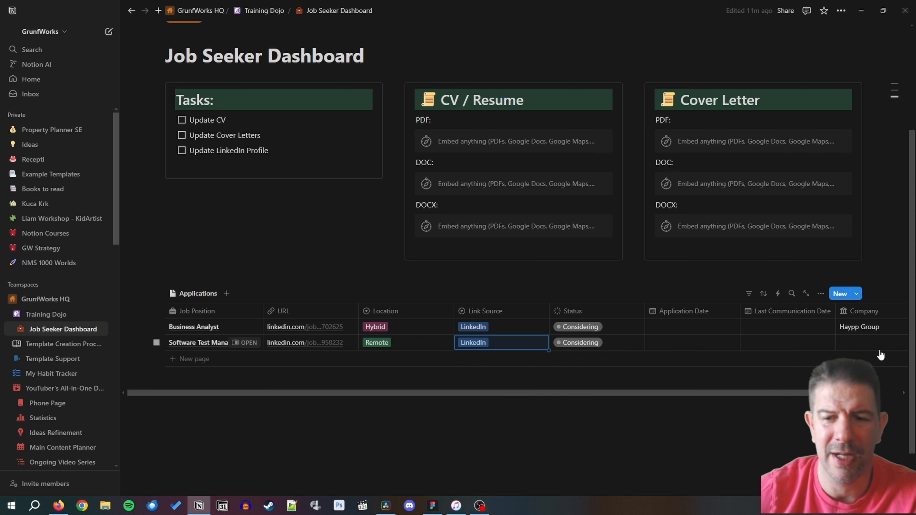
Step: Enter "TestLio" as the Software Test Manager entry's Company
{"action": "left_click", "coordinate": [857, 344]}
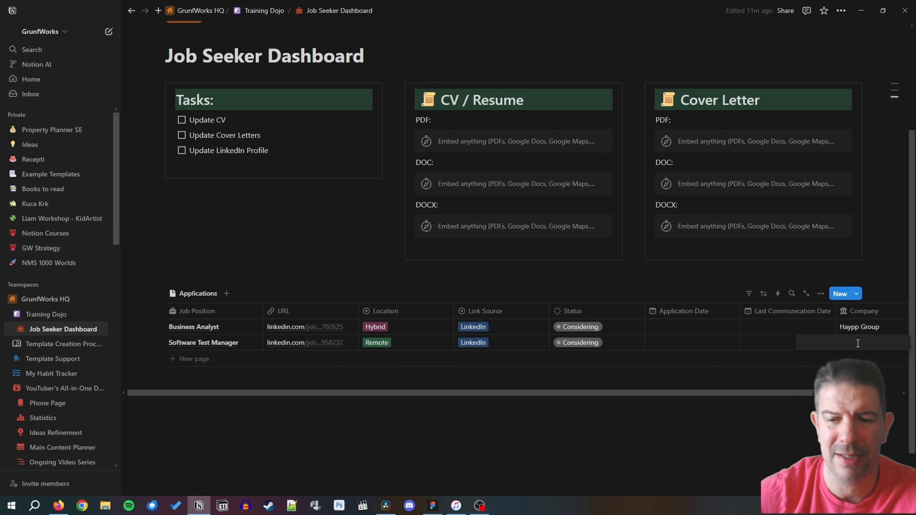
{"action": "type", "text": "Test"}
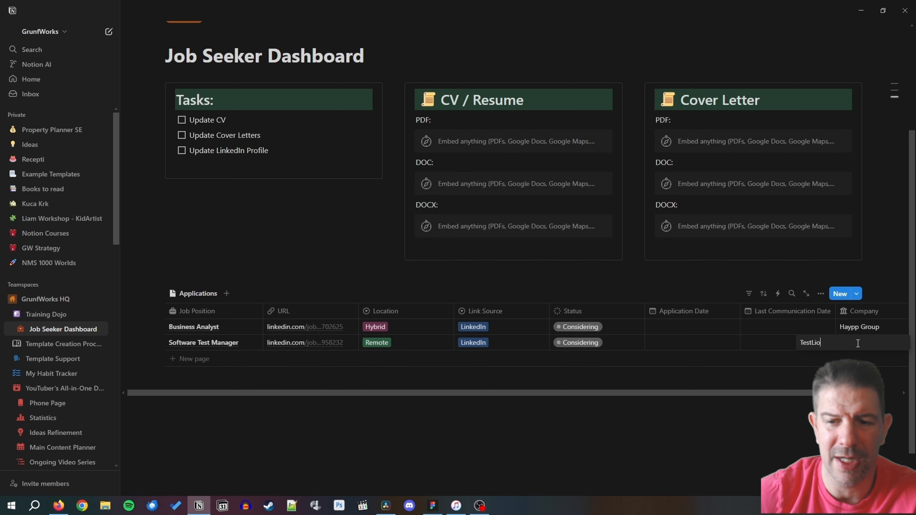
{"action": "type", "text": "Lio"}
Step: Add a Board view and a Calendar view to the applications database
{"action": "left_click", "coordinate": [226, 293]}
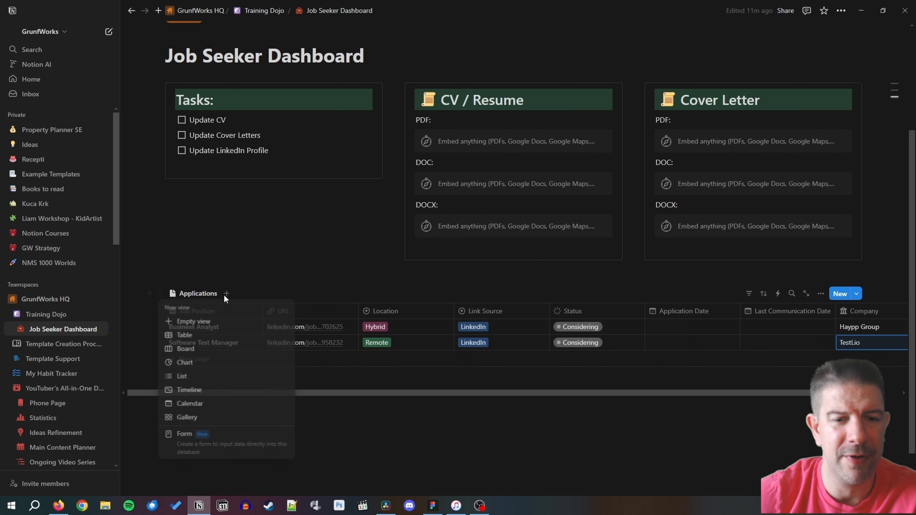
{"action": "left_click", "coordinate": [182, 350]}
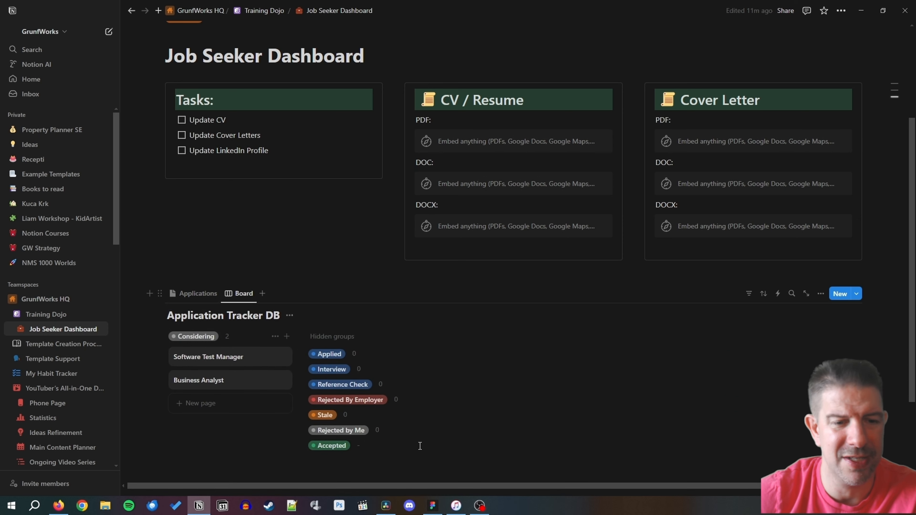
{"action": "left_click", "coordinate": [263, 294]}
{"action": "left_click", "coordinate": [225, 405]}
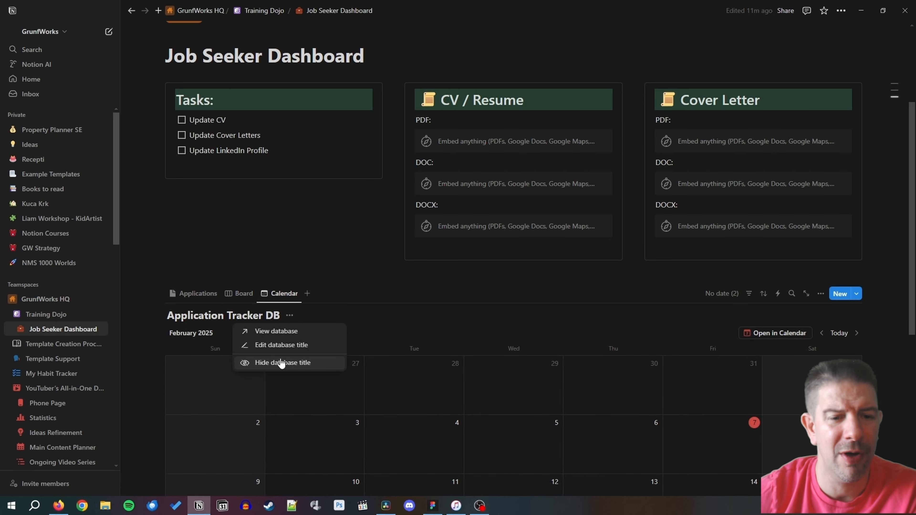
Step: Hide the database title in the Calendar view and return to the Applications table view
{"action": "left_click", "coordinate": [281, 363]}
{"action": "scroll", "coordinate": [438, 399], "scroll_direction": "down", "scroll_amount": 6}
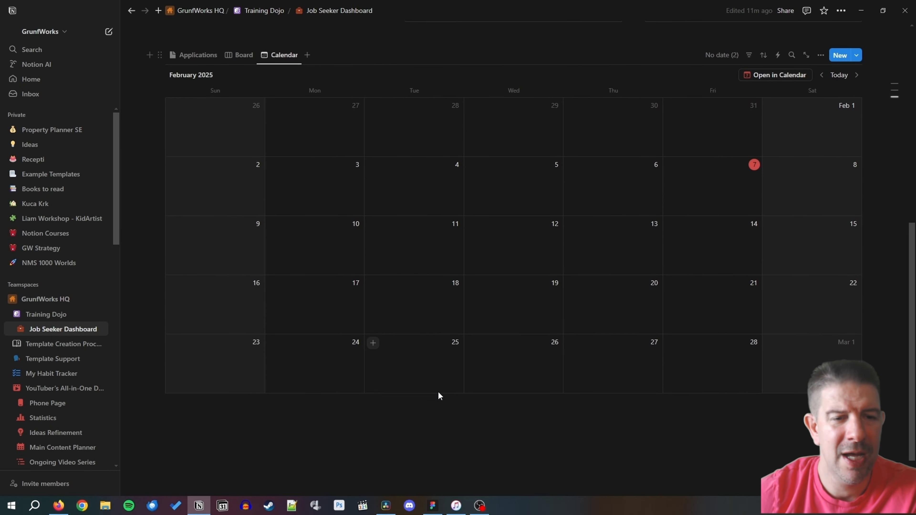
{"action": "scroll", "coordinate": [435, 387], "scroll_direction": "up", "scroll_amount": 4}
{"action": "left_click", "coordinate": [198, 200]}
{"action": "scroll", "coordinate": [408, 307], "scroll_direction": "up", "scroll_amount": 2}
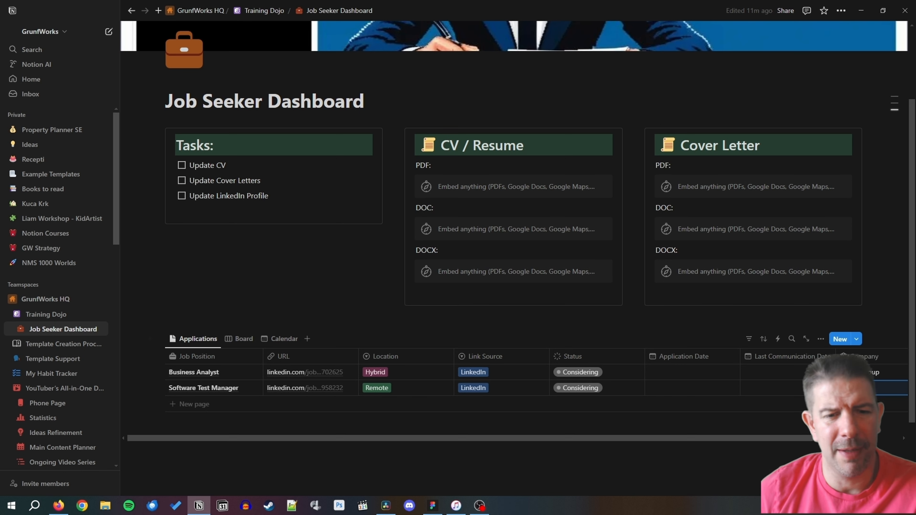
Step: Insert a clipboard emoji in front of the "Tasks:" heading
{"action": "left_click", "coordinate": [432, 506]}
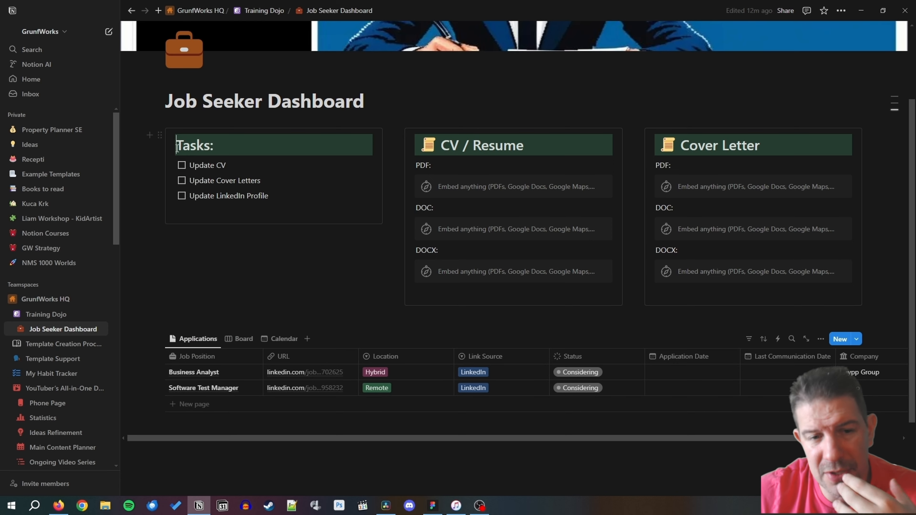
{"action": "type", "text": ":todo"}
{"action": "key", "text": "BackSpace"}
{"action": "key", "text": "BackSpace"}
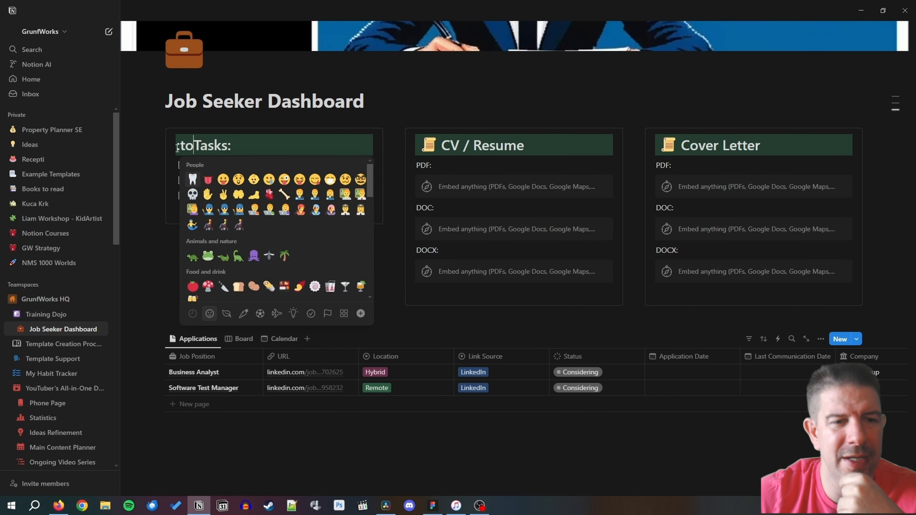
{"action": "key", "text": "BackSpace"}
{"action": "key", "text": "BackSpace"}
{"action": "type", "text": "clip"}
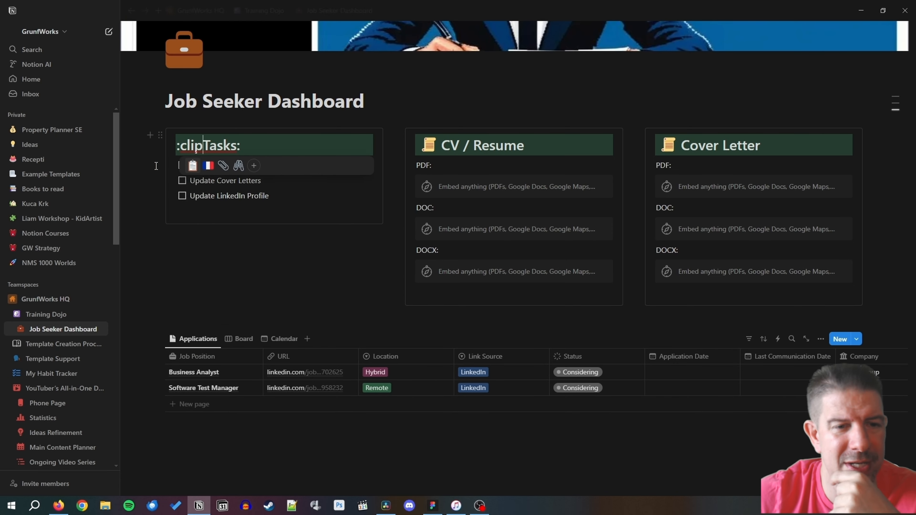
{"action": "left_click", "coordinate": [191, 167]}
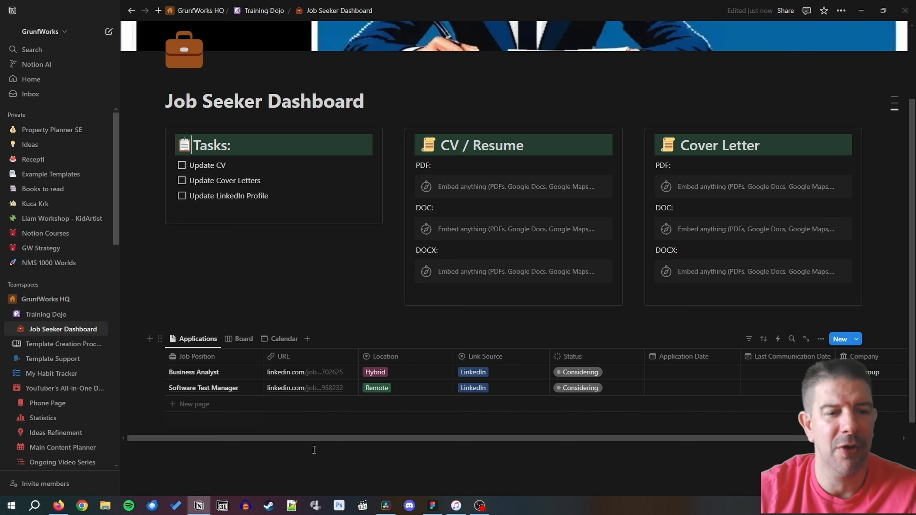
Step: Rename the page to "Job Seeker Template"
{"action": "left_click_drag", "start_coordinate": [268, 101], "coordinate": [370, 102]}
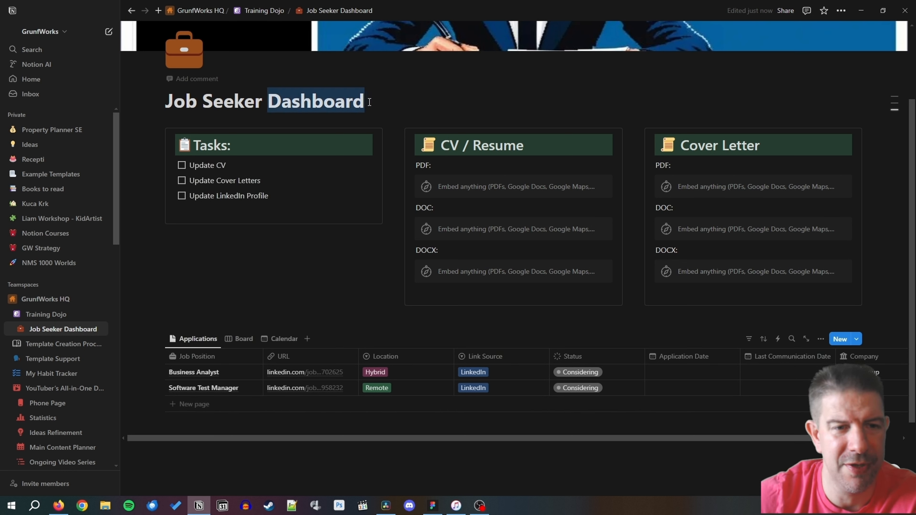
{"action": "type", "text": "Template"}
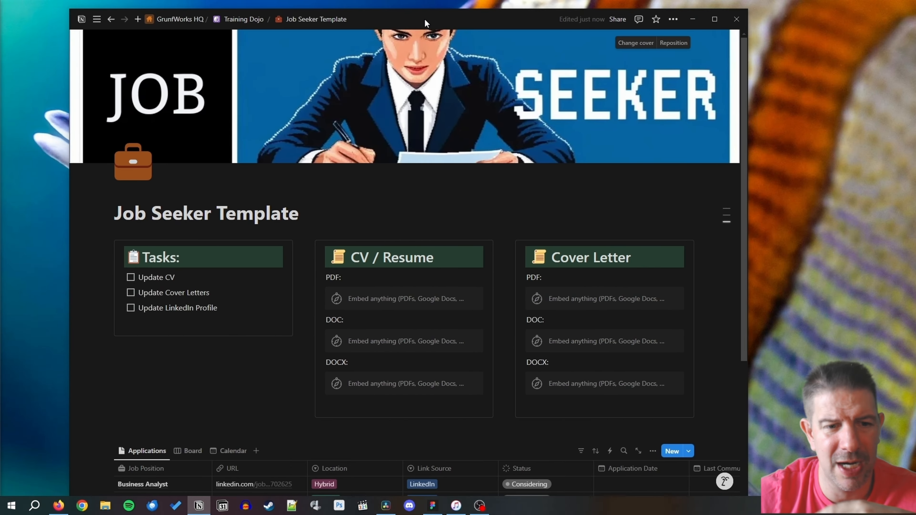
Step: Reposition the restored window, make it narrower, and check how the page layout fits
{"action": "left_click_drag", "start_coordinate": [425, 20], "coordinate": [453, 15]}
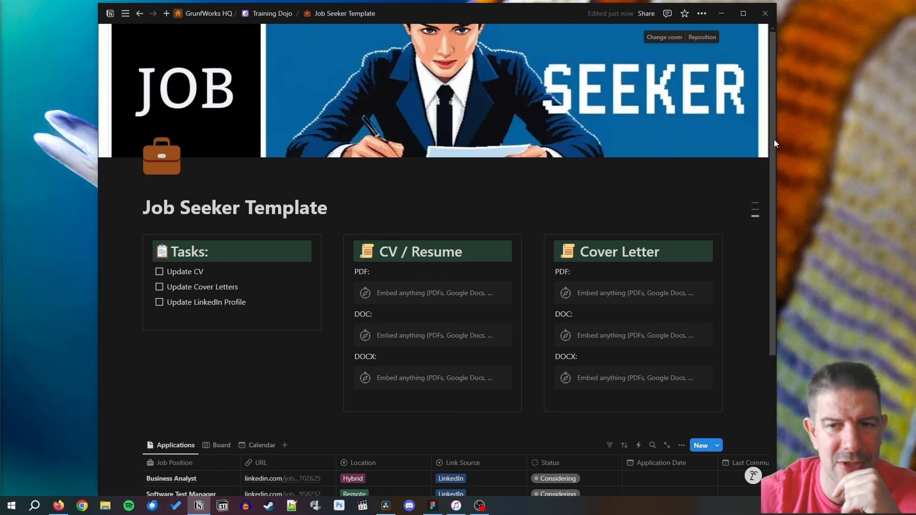
{"action": "left_click_drag", "start_coordinate": [775, 139], "coordinate": [741, 144]}
{"action": "scroll", "coordinate": [453, 202], "scroll_direction": "down", "scroll_amount": 2}
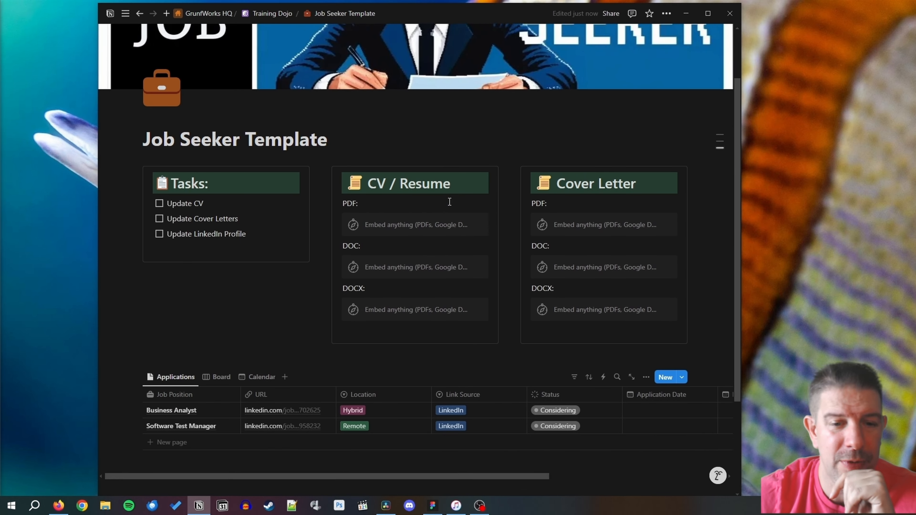
{"action": "scroll", "coordinate": [449, 202], "scroll_direction": "up", "scroll_amount": 2}
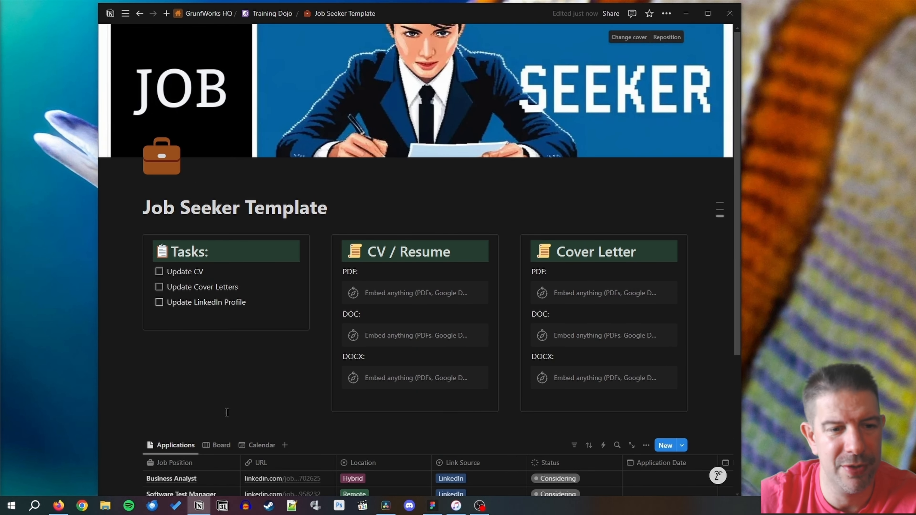
Step: Hide the database title in the Board view and rename that view to "Progress"
{"action": "left_click", "coordinate": [217, 445]}
{"action": "left_click", "coordinate": [267, 467]}
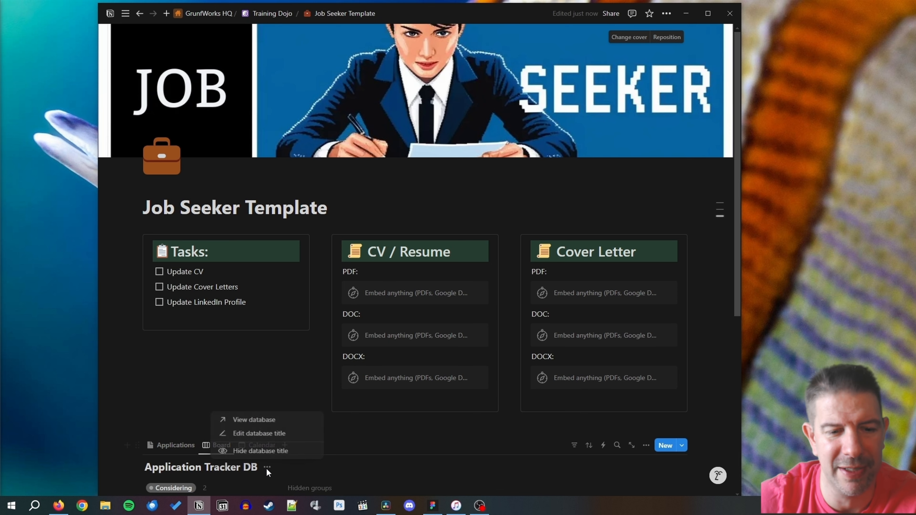
{"action": "left_click", "coordinate": [255, 450]}
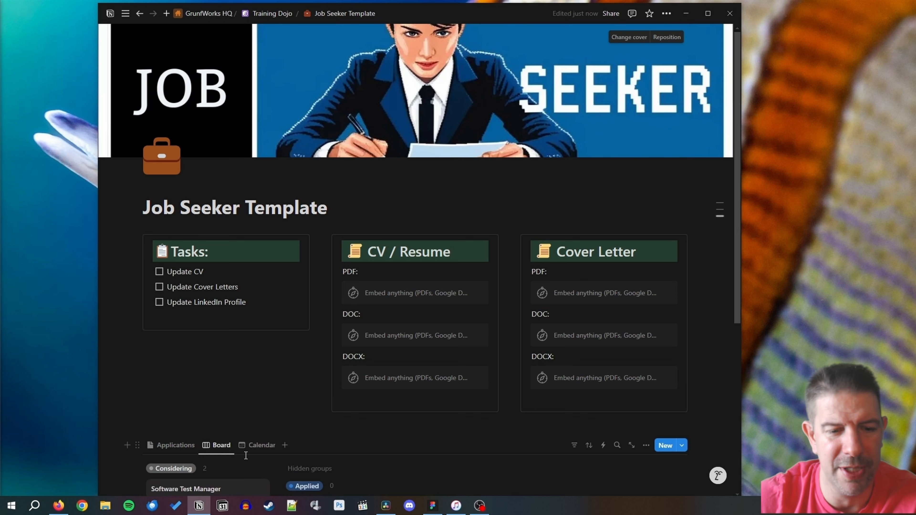
{"action": "left_click", "coordinate": [218, 447]}
{"action": "left_click", "coordinate": [228, 341]}
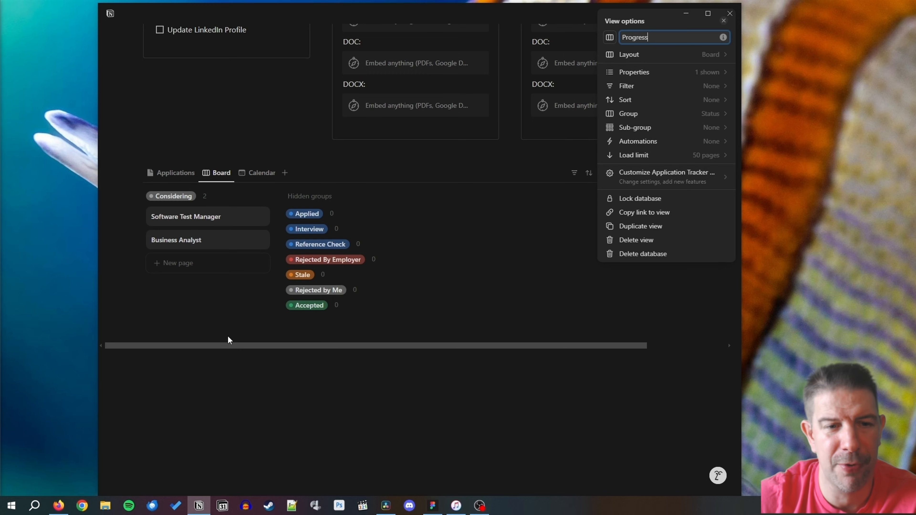
{"action": "left_click", "coordinate": [227, 336]}
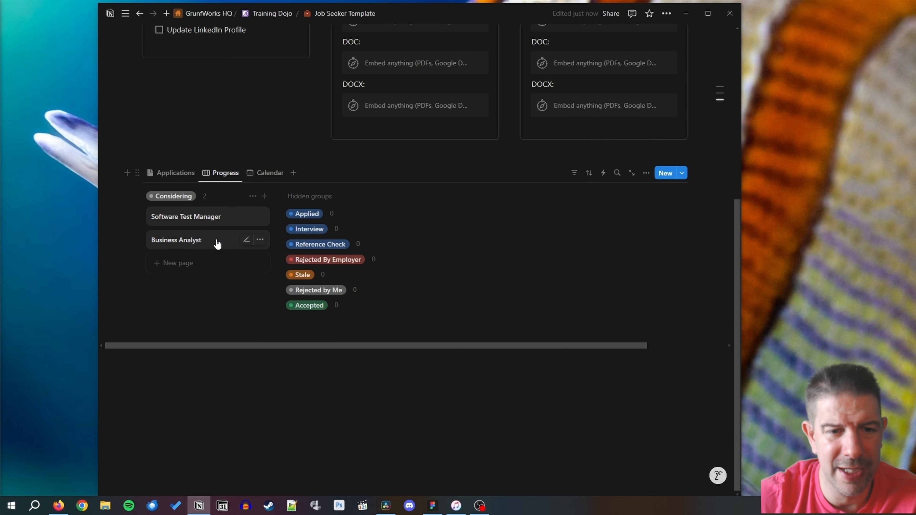
Step: Reorder the Business Analyst page's properties so Status, Location, Company and URL come first in that order
{"action": "left_click", "coordinate": [217, 245]}
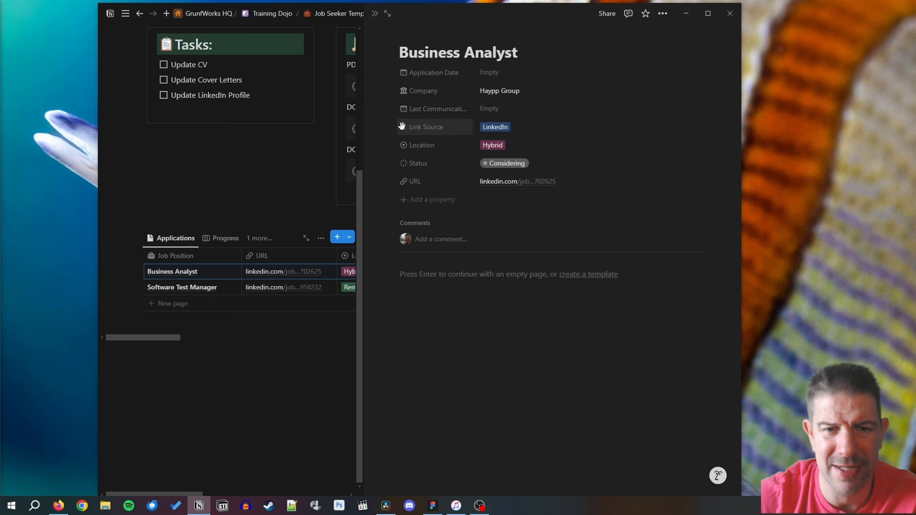
{"action": "left_click_drag", "start_coordinate": [412, 169], "coordinate": [415, 74]}
{"action": "left_click_drag", "start_coordinate": [404, 108], "coordinate": [403, 92]}
{"action": "left_click_drag", "start_coordinate": [404, 180], "coordinate": [403, 109]}
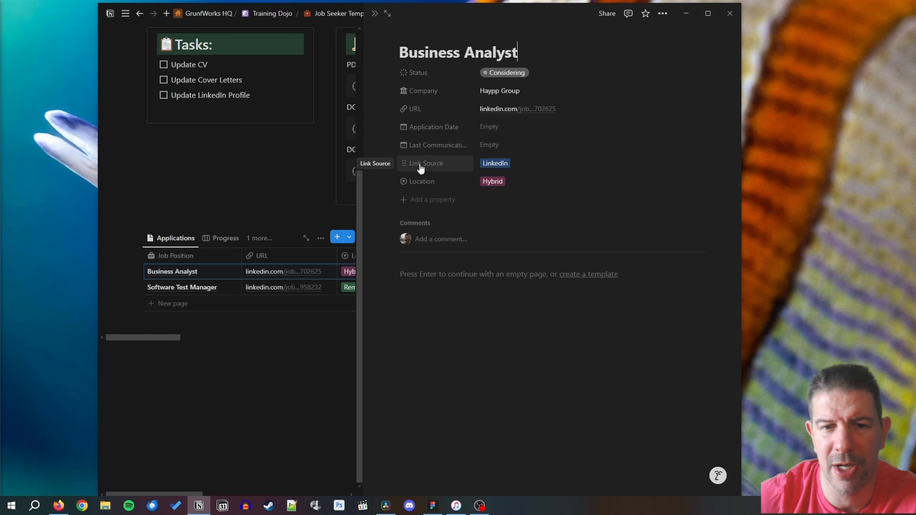
{"action": "left_click_drag", "start_coordinate": [409, 180], "coordinate": [411, 92]}
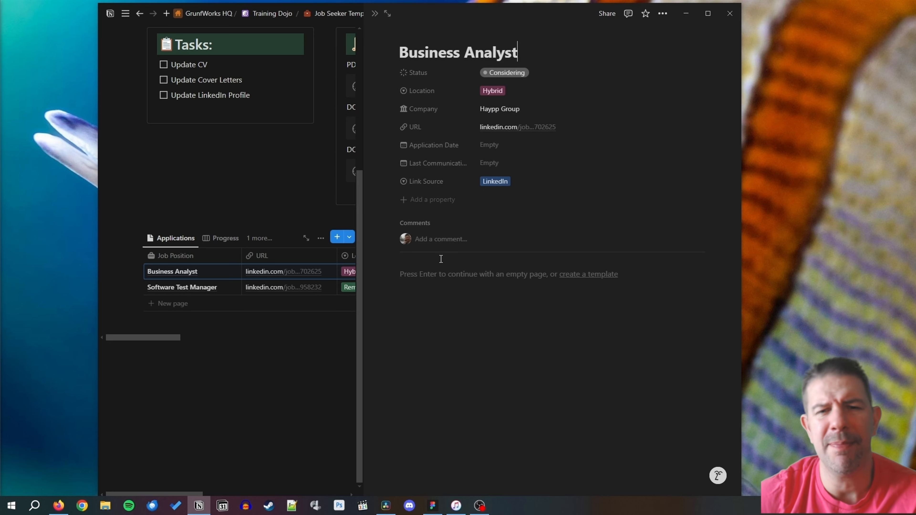
{"action": "left_click", "coordinate": [373, 15]}
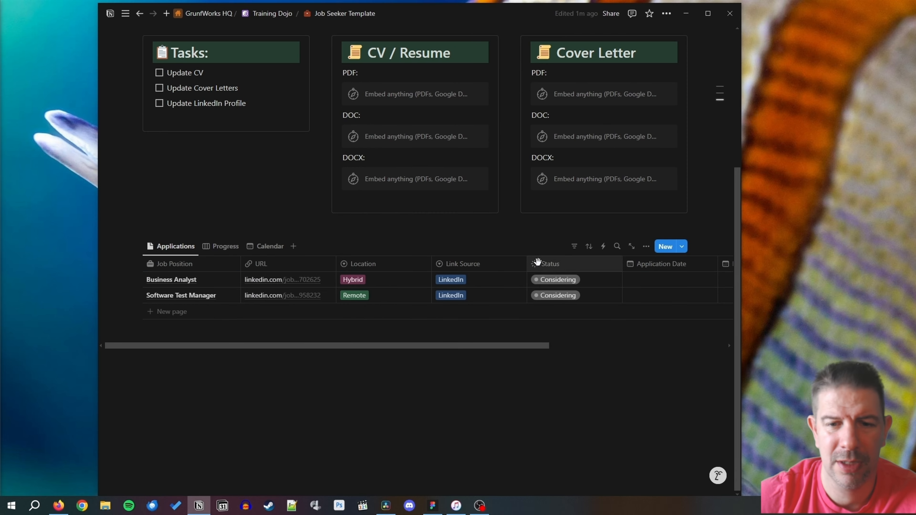
Step: Narrow the Link Source column and add a "Last edited time" property to the Applications table
{"action": "left_click_drag", "start_coordinate": [527, 261], "coordinate": [505, 262]}
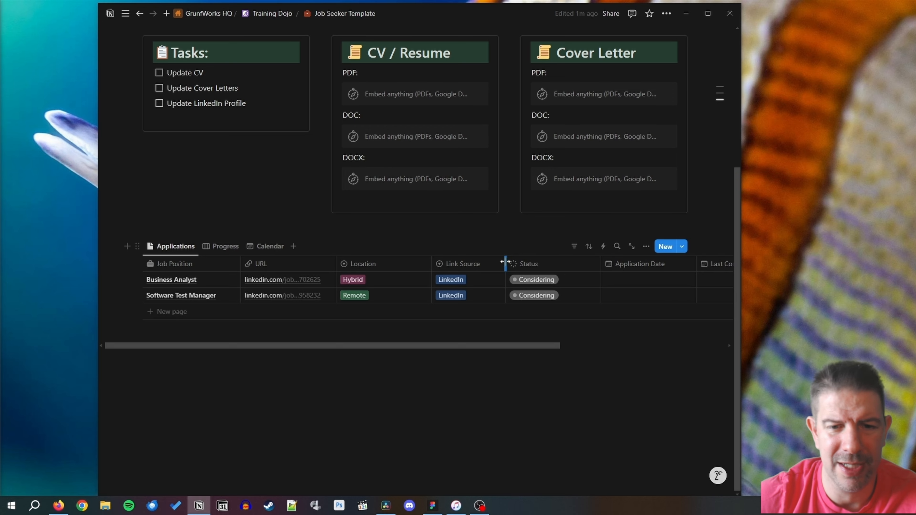
{"action": "left_click_drag", "start_coordinate": [524, 347], "coordinate": [662, 349]}
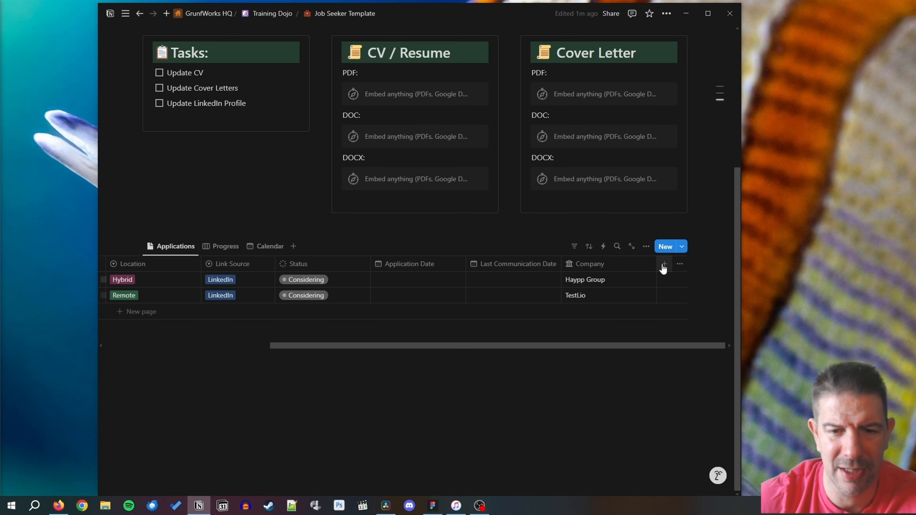
{"action": "left_click", "coordinate": [663, 264]}
{"action": "type", "text": "last"}
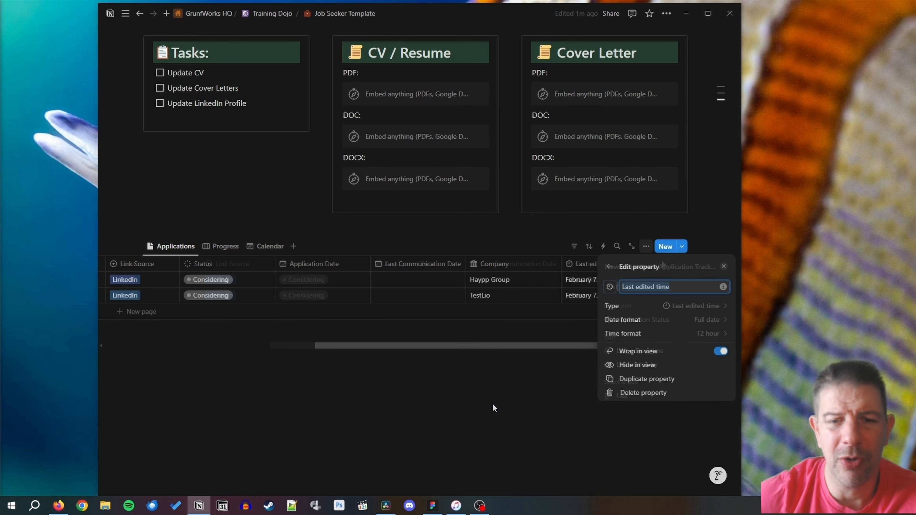
{"action": "left_click", "coordinate": [493, 403]}
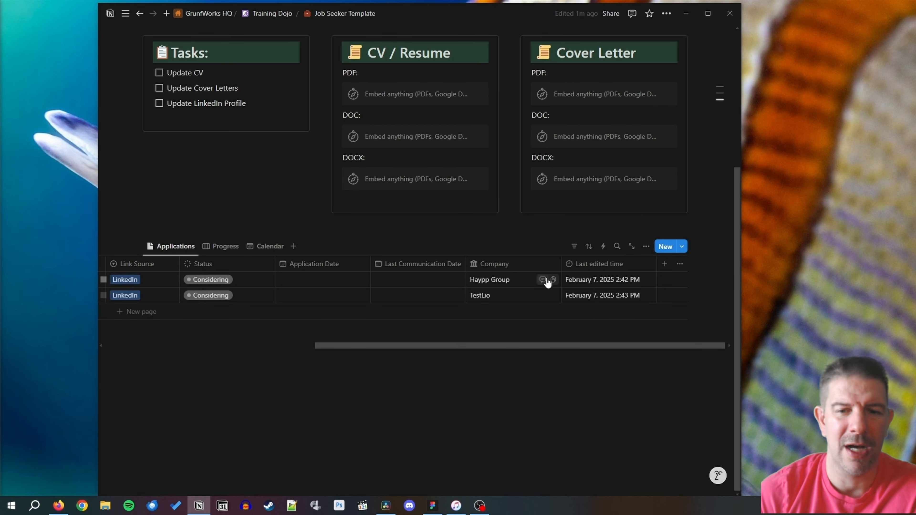
Step: Move the Company column between Job Position and URL, and narrow the Company and Location columns
{"action": "left_click_drag", "start_coordinate": [561, 264], "coordinate": [542, 265]}
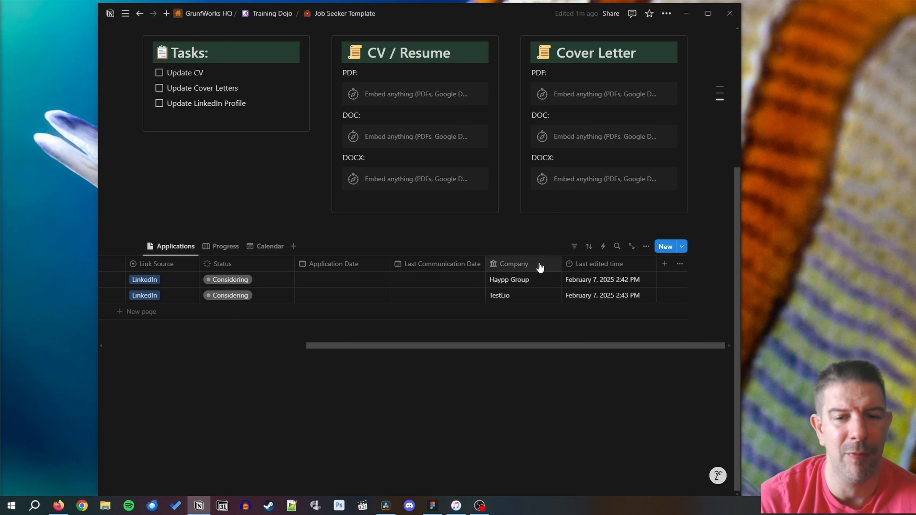
{"action": "mouse_move", "coordinate": [489, 347]}
{"action": "left_mouse_down"}
{"action": "mouse_move", "coordinate": [362, 346]}
{"action": "mouse_move", "coordinate": [242, 331]}
{"action": "mouse_move", "coordinate": [484, 340]}
{"action": "left_mouse_up"}
{"action": "left_click_drag", "start_coordinate": [518, 264], "coordinate": [168, 276]}
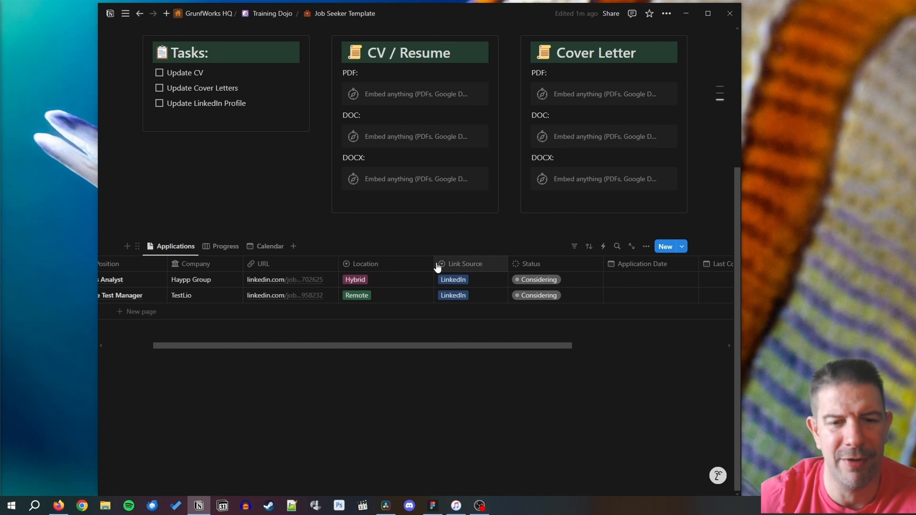
{"action": "left_click_drag", "start_coordinate": [435, 264], "coordinate": [392, 261]}
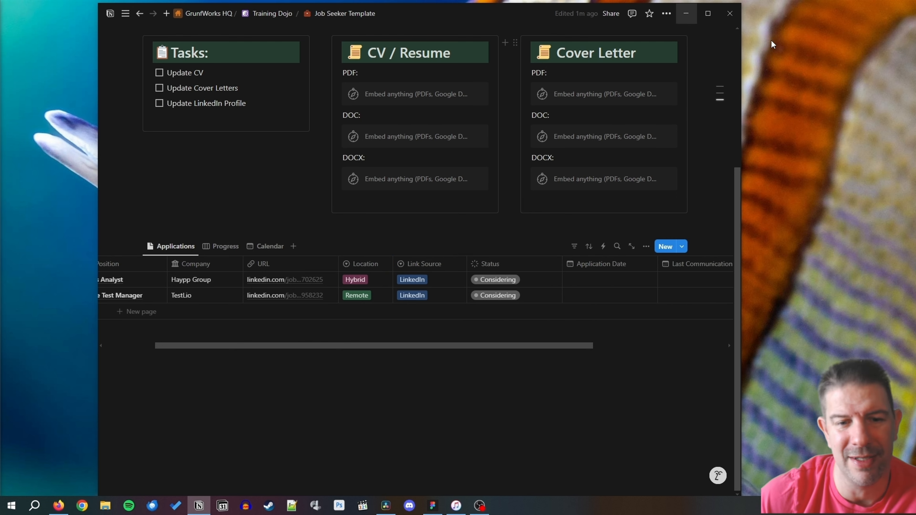
Step: Maximize the window and add a callout under Tasks containing a Heading 1 that reads "Positions to apply to"
{"action": "left_click", "coordinate": [708, 13]}
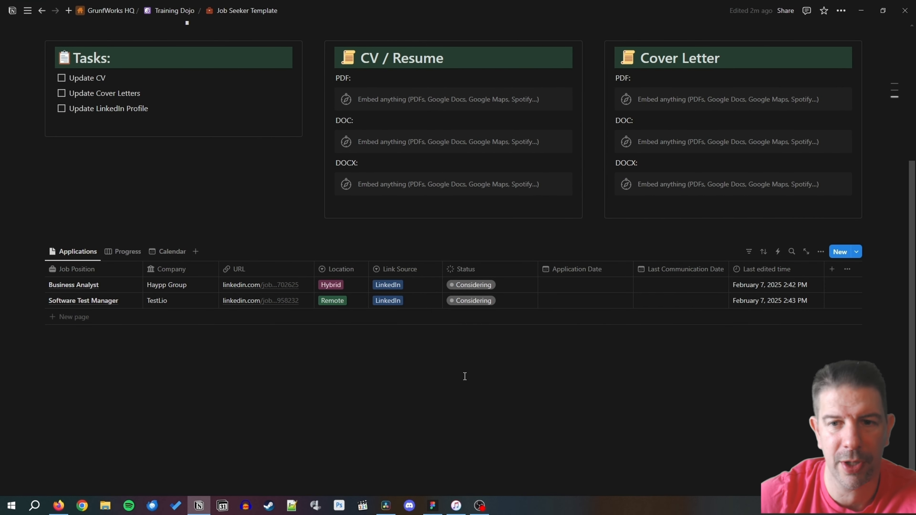
{"action": "scroll", "coordinate": [441, 380], "scroll_direction": "up", "scroll_amount": 5}
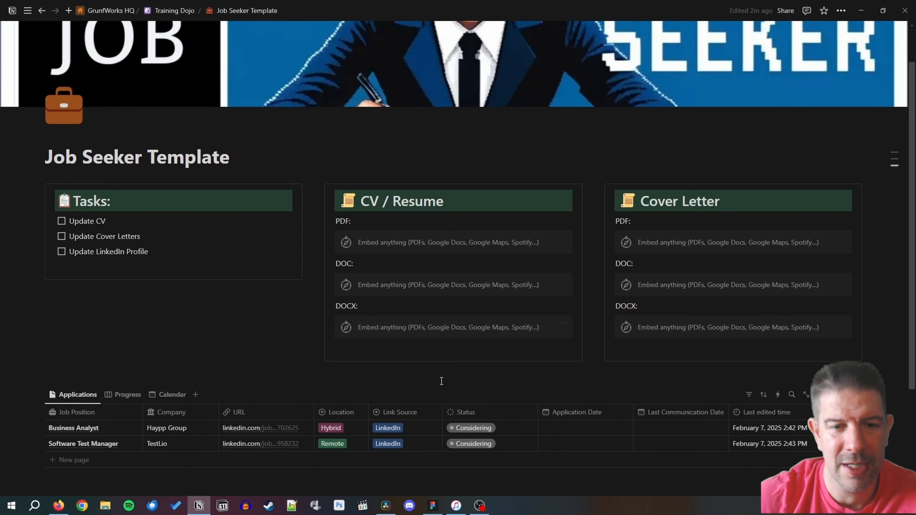
{"action": "scroll", "coordinate": [441, 380], "scroll_direction": "up", "scroll_amount": 2}
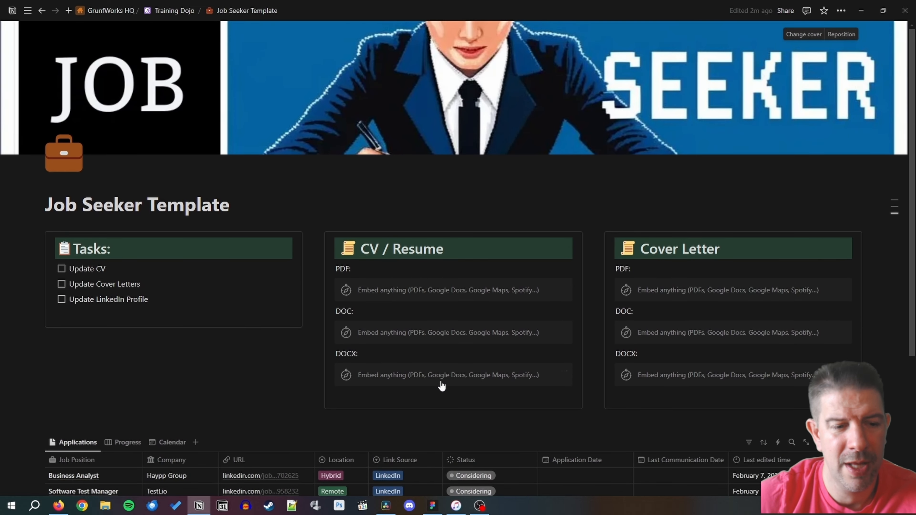
{"action": "scroll", "coordinate": [512, 352], "scroll_direction": "down", "scroll_amount": 2}
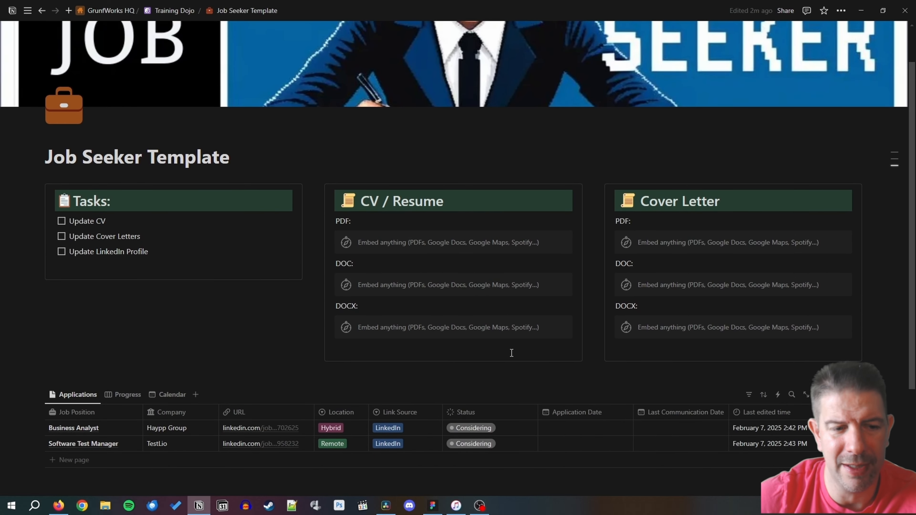
{"action": "scroll", "coordinate": [512, 353], "scroll_direction": "up", "scroll_amount": 2}
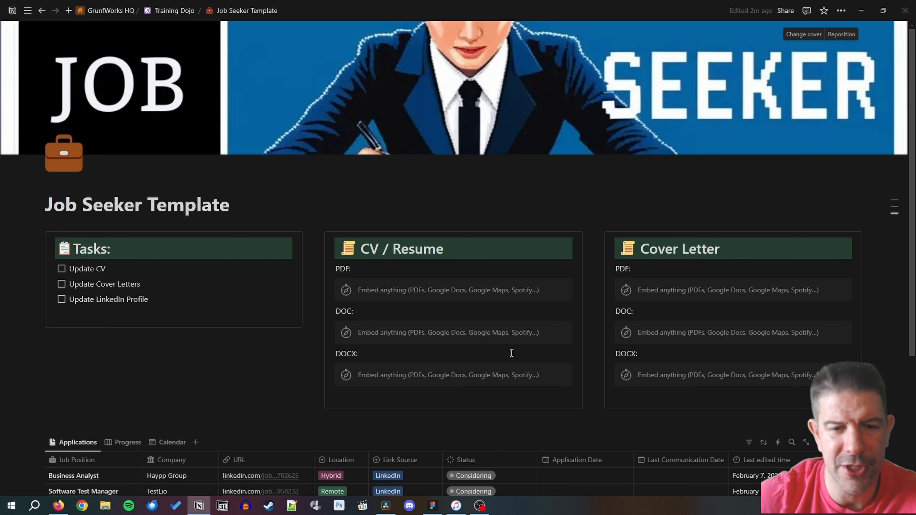
{"action": "left_click", "coordinate": [124, 377]}
{"action": "type", "text": "/H1"}
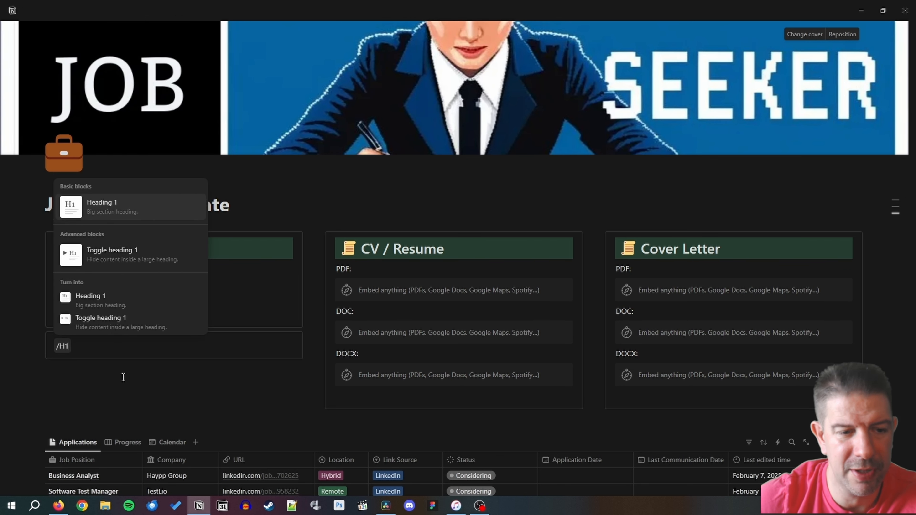
{"action": "key", "text": "Return"}
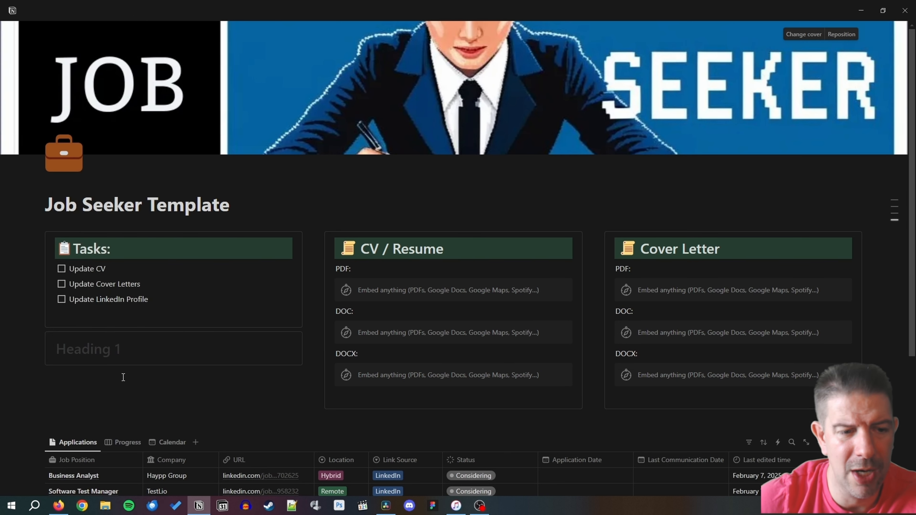
{"action": "type", "text": "Positions to apply"}
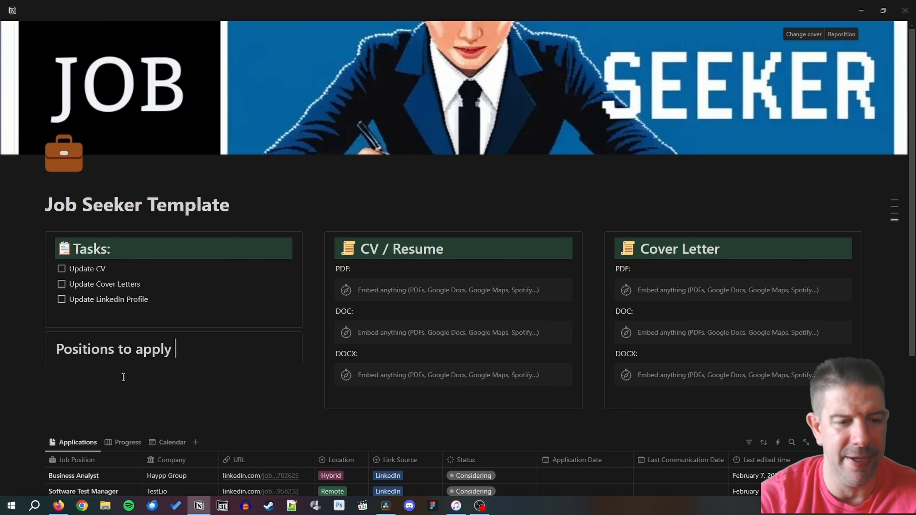
{"action": "type", "text": " to"}
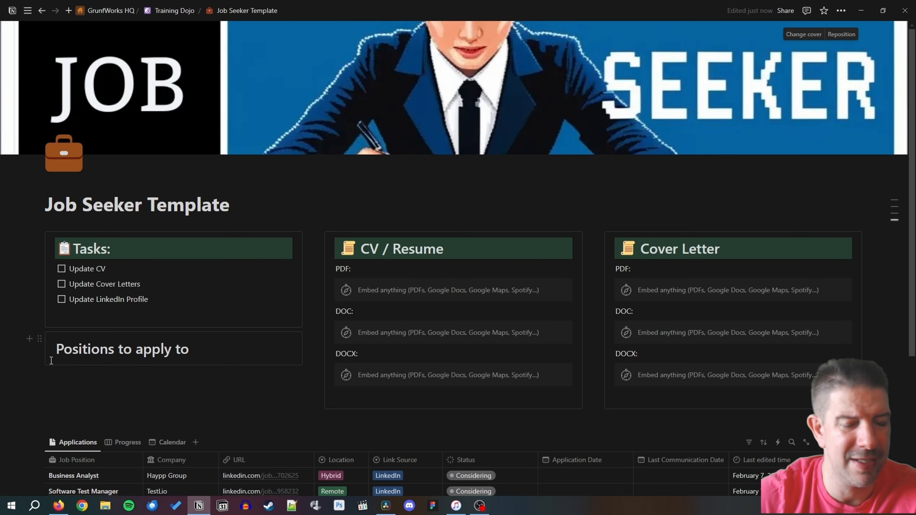
Step: Cut the "Positions to apply to" heading text from its callout and paste it as a separate block below the callout
{"action": "left_click", "coordinate": [56, 385]}
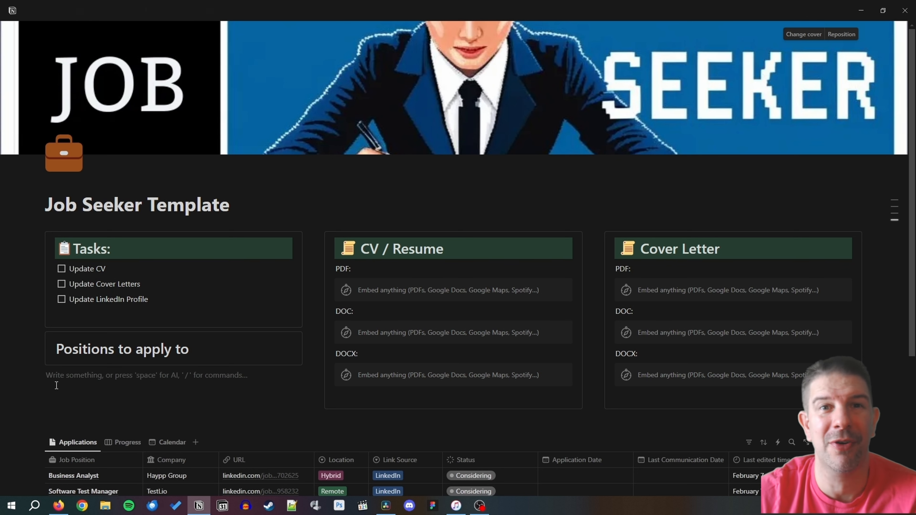
{"action": "left_click_drag", "start_coordinate": [190, 349], "coordinate": [54, 349]}
{"action": "key", "text": "ctrl+x"}
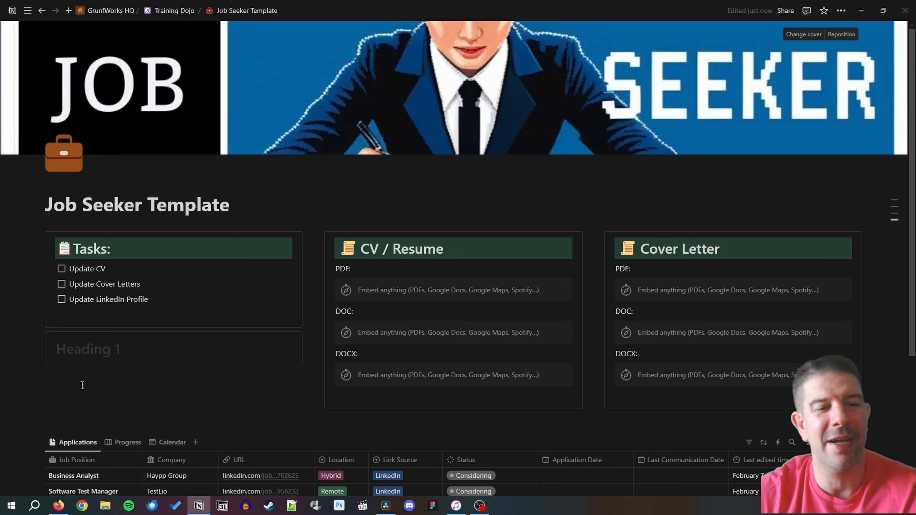
{"action": "left_click", "coordinate": [81, 381]}
{"action": "key", "text": "ctrl+v"}
{"action": "left_click", "coordinate": [71, 350]}
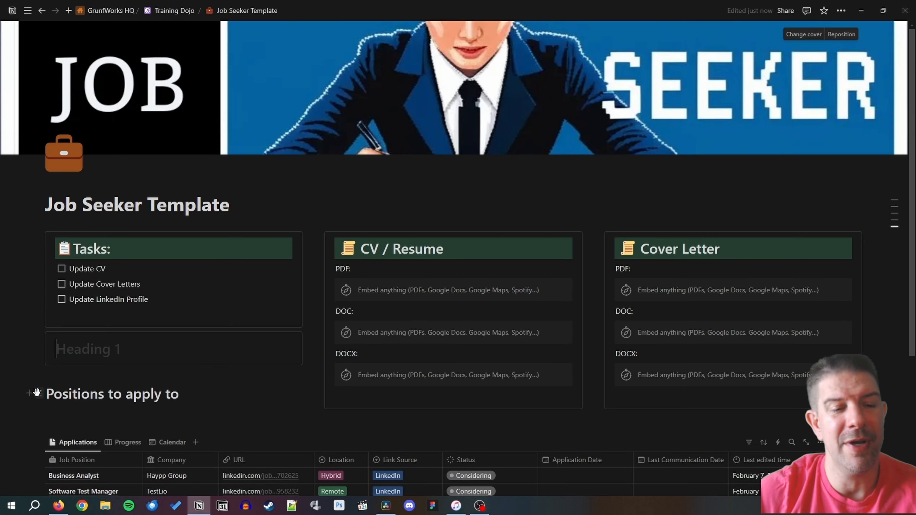
Step: Give the "Positions to apply to" heading a green background and move it into the callout above the empty Heading 1
{"action": "left_click", "coordinate": [42, 392]}
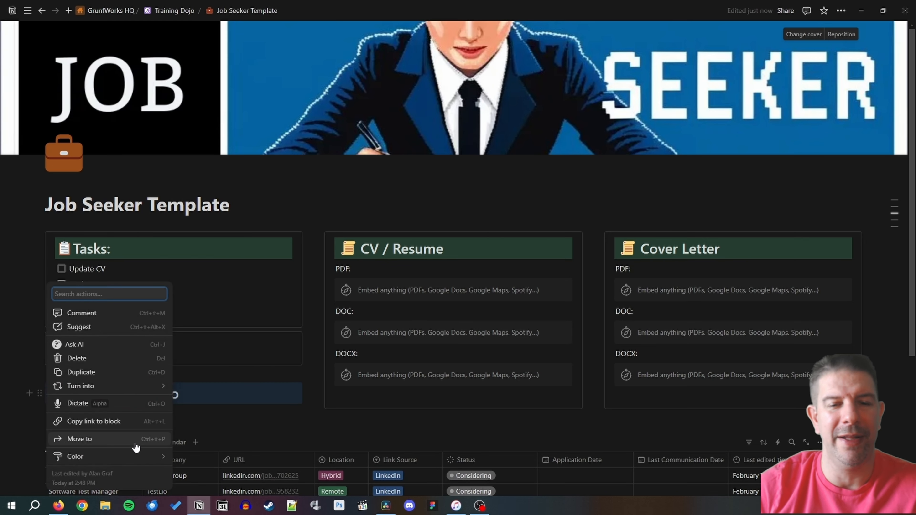
{"action": "mouse_move", "coordinate": [139, 459]}
{"action": "left_click", "coordinate": [216, 430]}
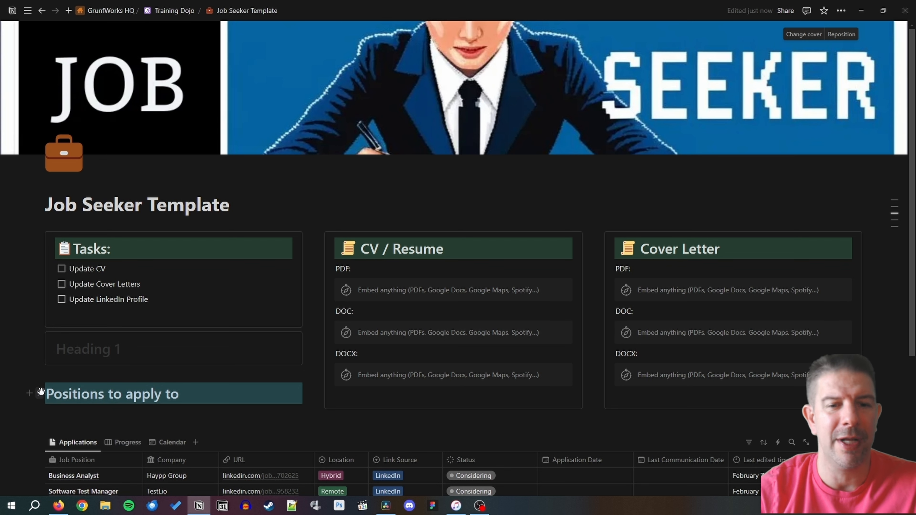
{"action": "left_click_drag", "start_coordinate": [40, 393], "coordinate": [72, 349]}
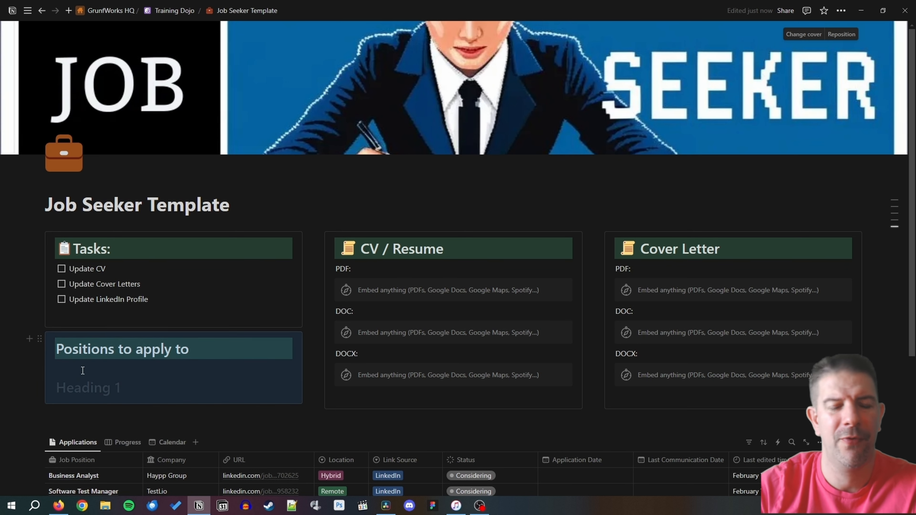
{"action": "left_click", "coordinate": [90, 397]}
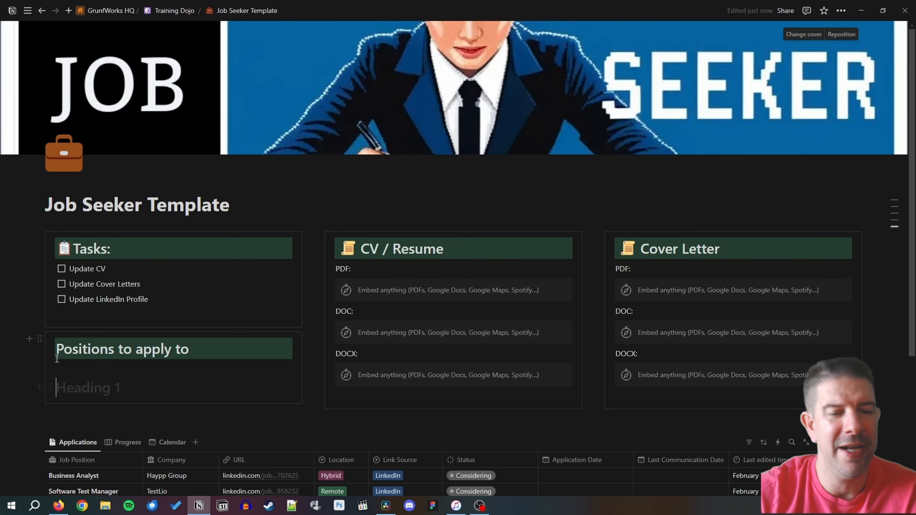
Step: Open the emoji picker at the start of the "Positions to apply to" heading
{"action": "left_click", "coordinate": [60, 347]}
{"action": "type", "text": ":a"}
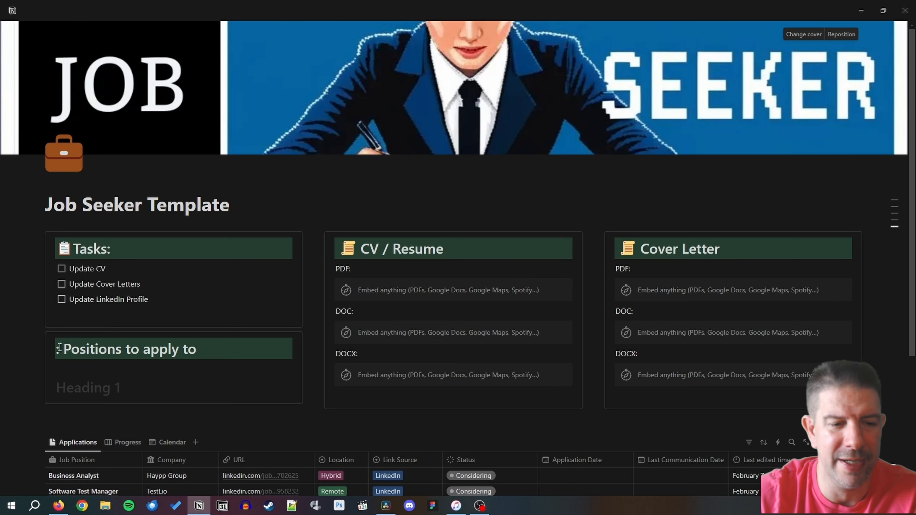
{"action": "key", "text": "BackSpace"}
{"action": "key", "text": "BackSpace"}
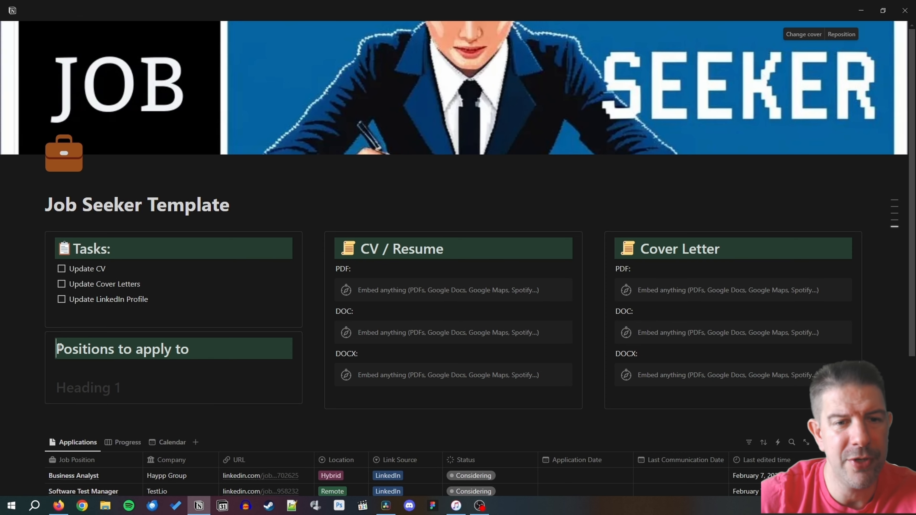
{"action": "type", "text": "/em"}
{"action": "key", "text": "Return"}
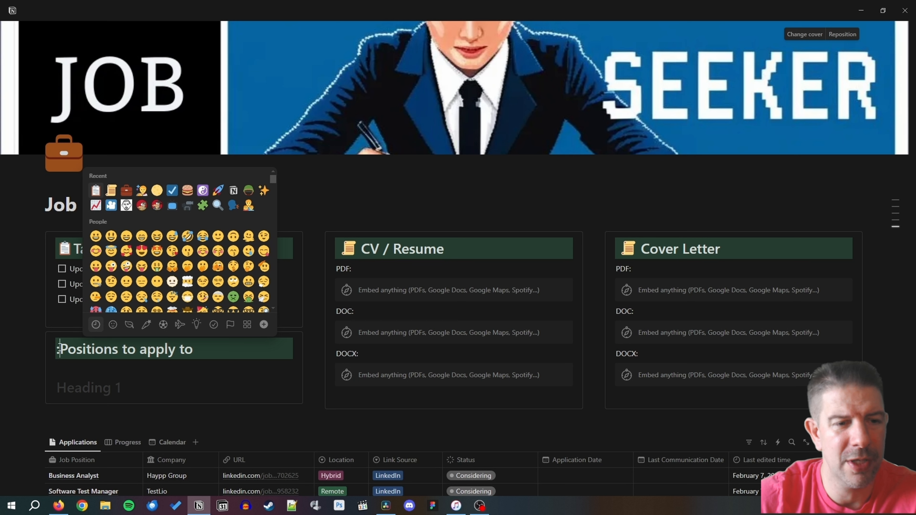
{"action": "type", "text": "compa"}
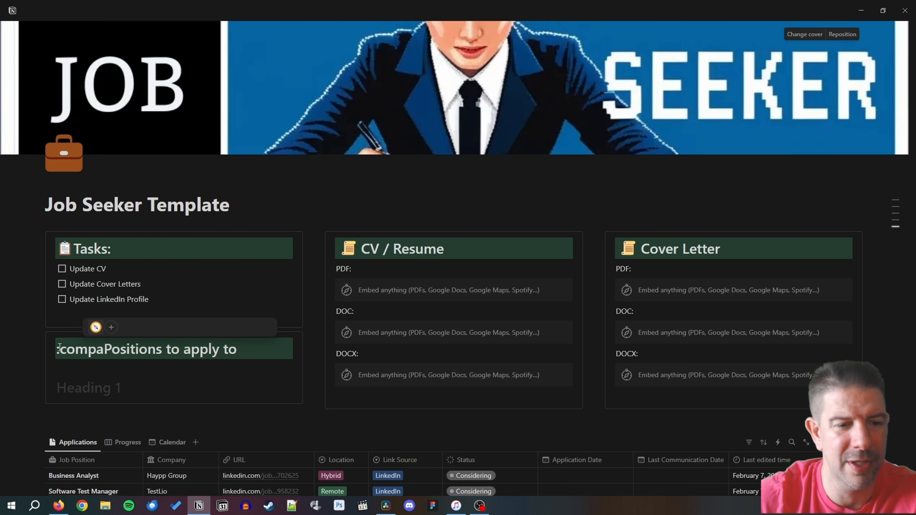
{"action": "key", "text": "BackSpace"}
{"action": "key", "text": "BackSpace"}
{"action": "key", "text": "BackSpace"}
{"action": "key", "text": "BackSpace"}
{"action": "key", "text": "BackSpace"}
{"action": "type", "text": "peob"}
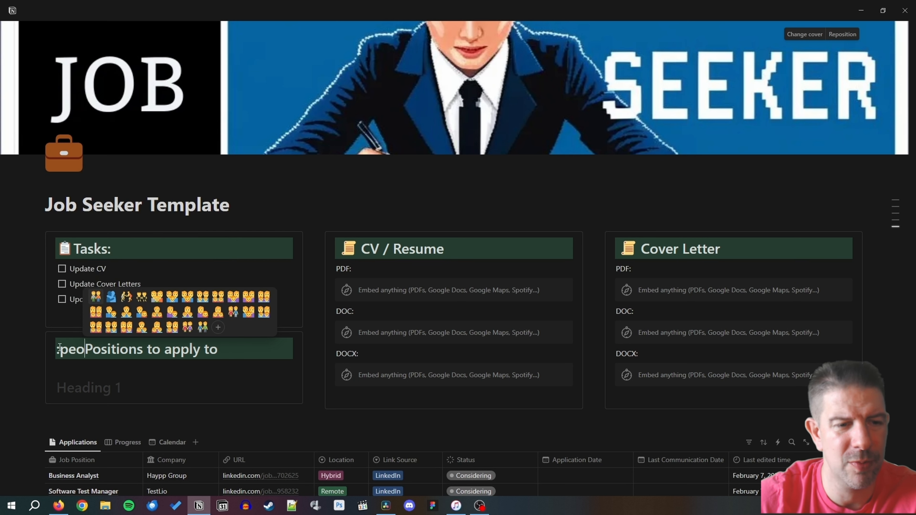
{"action": "key", "text": "BackSpace"}
{"action": "key", "text": "BackSpace"}
{"action": "key", "text": "BackSpace"}
{"action": "key", "text": "BackSpace"}
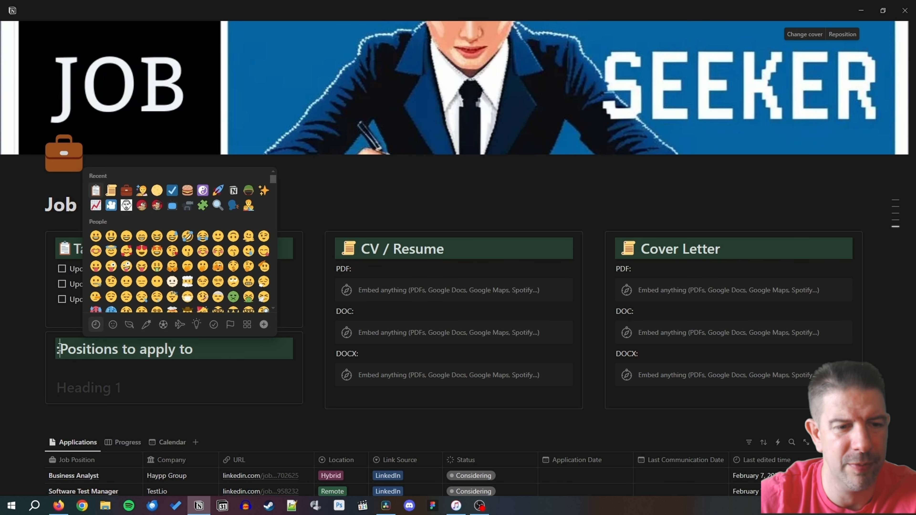
Step: Search emojis for "busi", insert the office worker before "Positions to apply to", and delete the empty Heading 1 in that callout
{"action": "type", "text": "busi"}
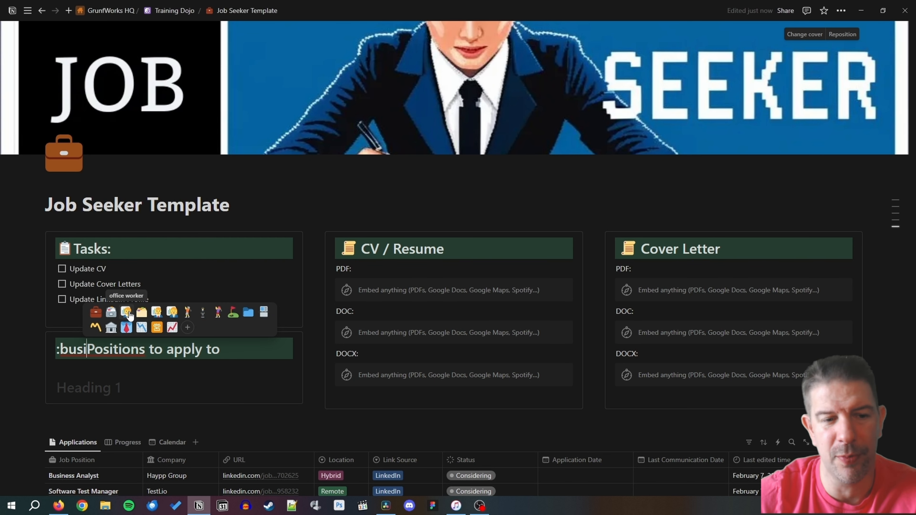
{"action": "left_click", "coordinate": [127, 312]}
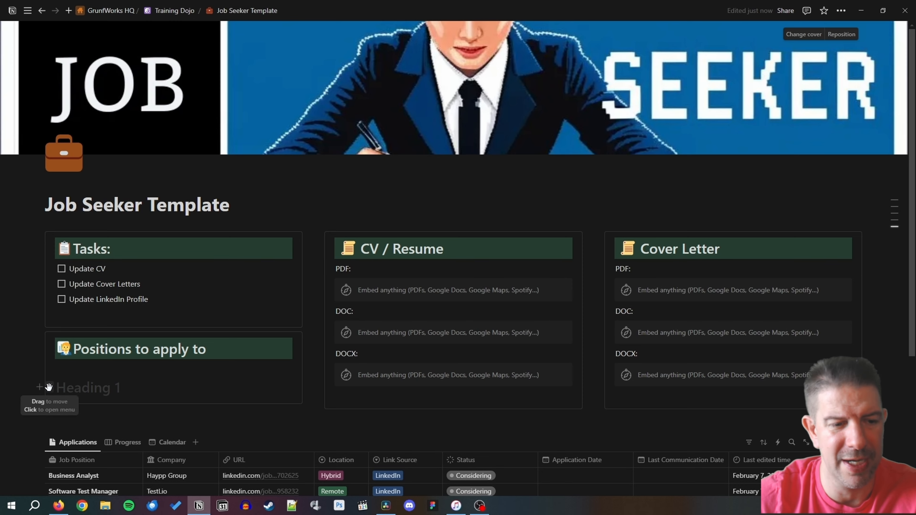
{"action": "left_click", "coordinate": [46, 387]}
{"action": "left_click", "coordinate": [125, 353]}
Step: Move the Applications database into the "Positions to apply to" callout and place that callout at full width below the columns
{"action": "scroll", "coordinate": [136, 368], "scroll_direction": "down", "scroll_amount": 4}
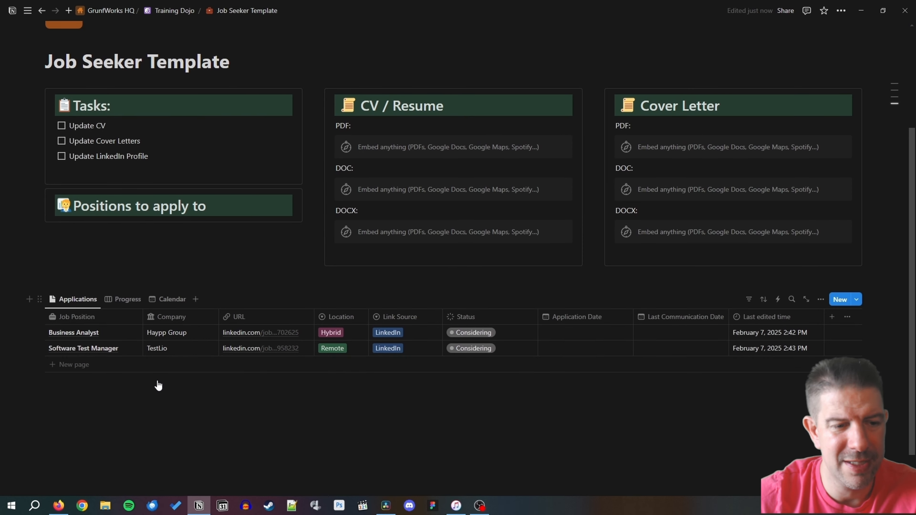
{"action": "left_click_drag", "start_coordinate": [39, 299], "coordinate": [82, 239]}
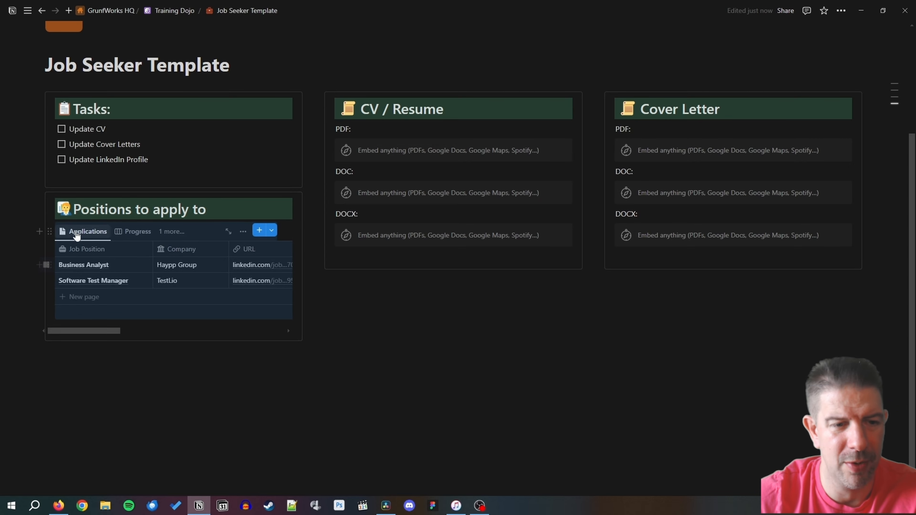
{"action": "left_click_drag", "start_coordinate": [37, 198], "coordinate": [76, 383]}
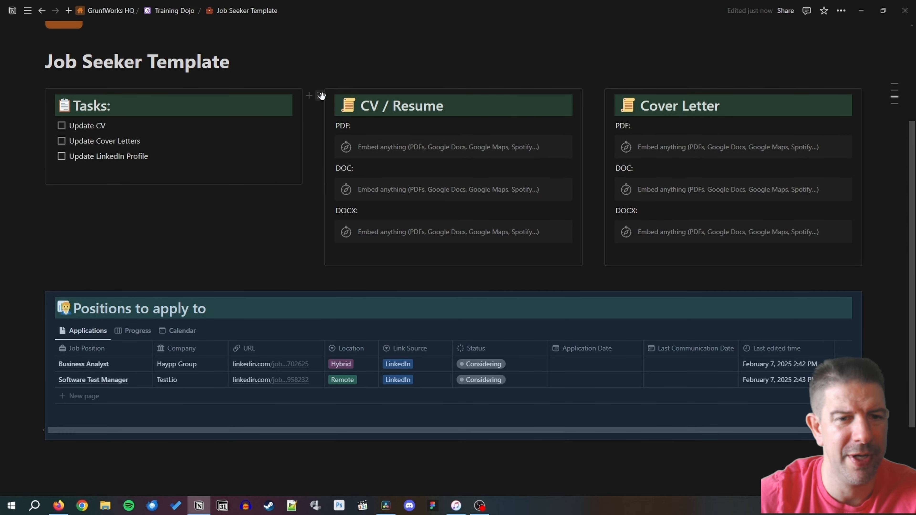
Step: Stack the CV / Resume and Cover Letter callouts under Tasks and move the "Positions to apply to" callout into the second column
{"action": "left_click_drag", "start_coordinate": [320, 95], "coordinate": [244, 182]}
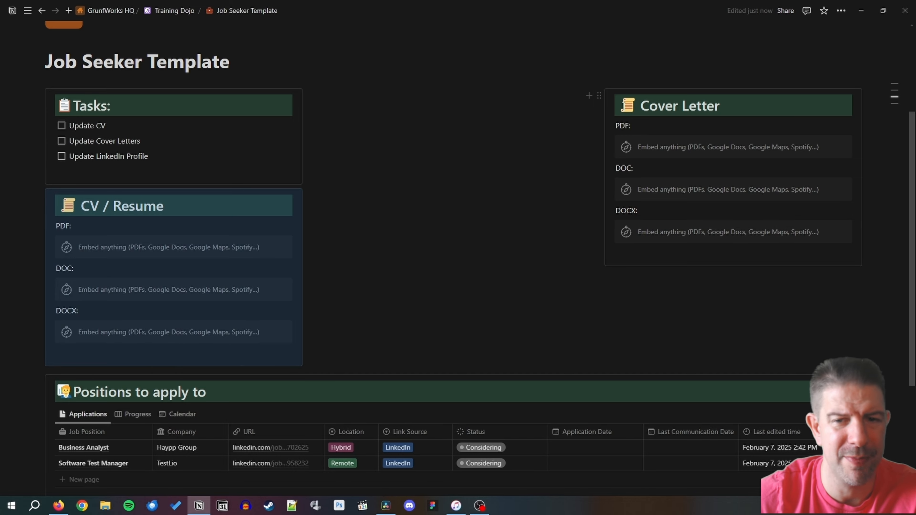
{"action": "left_click_drag", "start_coordinate": [599, 96], "coordinate": [66, 370]}
{"action": "scroll", "coordinate": [149, 342], "scroll_direction": "down", "scroll_amount": 4}
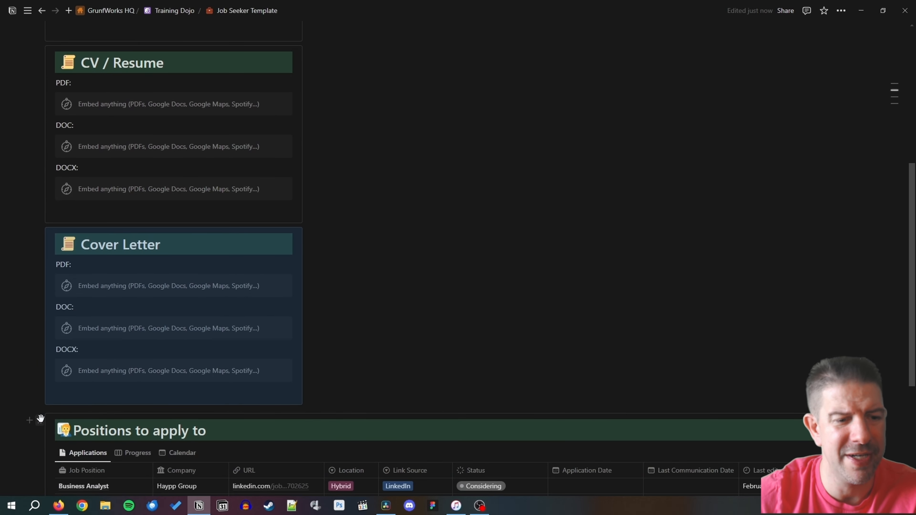
{"action": "left_click_drag", "start_coordinate": [40, 419], "coordinate": [300, 253]}
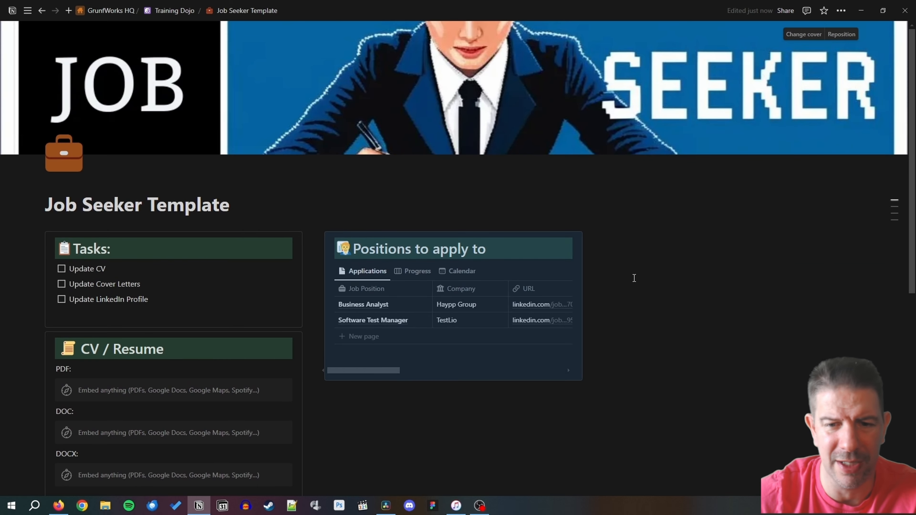
Step: Delete the empty block in the third column and narrow the Tasks column to widen the "Positions to apply to" column
{"action": "left_click", "coordinate": [600, 239]}
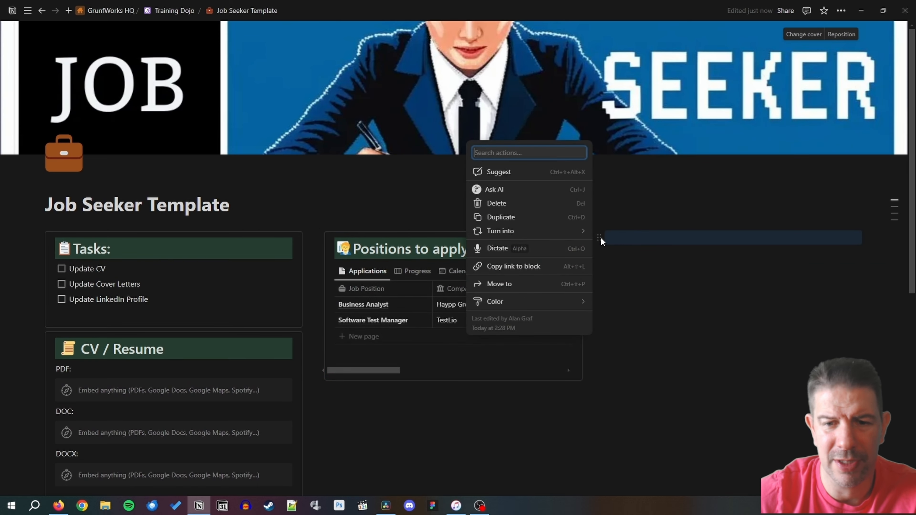
{"action": "left_click", "coordinate": [501, 203]}
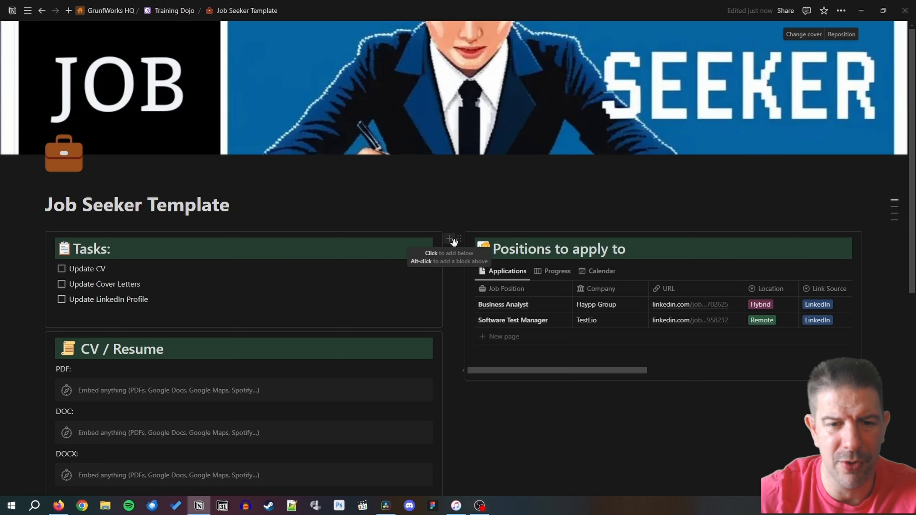
{"action": "left_click_drag", "start_coordinate": [454, 253], "coordinate": [202, 278]}
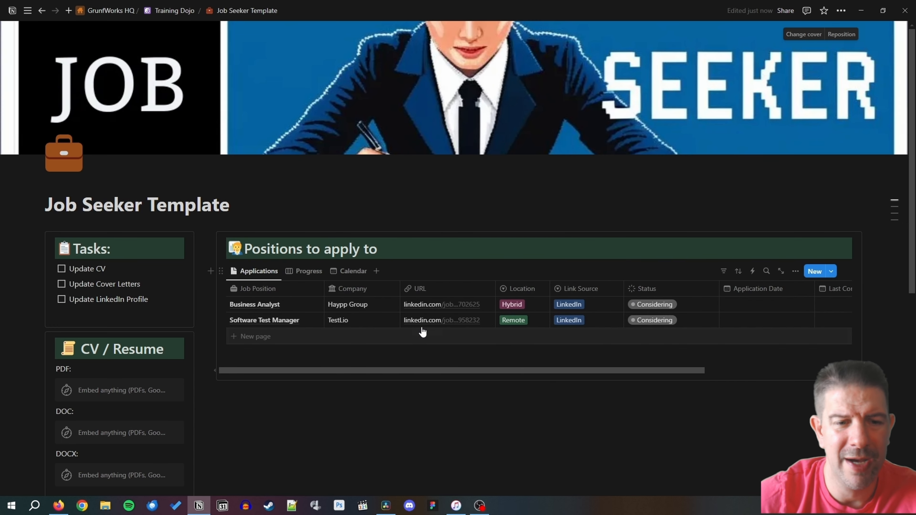
Step: Add a Heading 1 with the text "Fabor" below the "Positions to apply to" callout
{"action": "scroll", "coordinate": [490, 366], "scroll_direction": "down", "scroll_amount": 8}
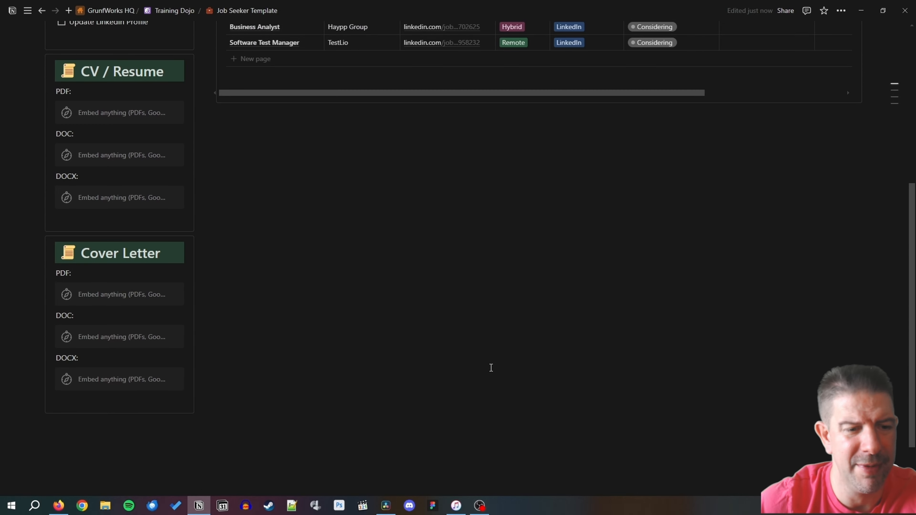
{"action": "scroll", "coordinate": [491, 367], "scroll_direction": "up", "scroll_amount": 5}
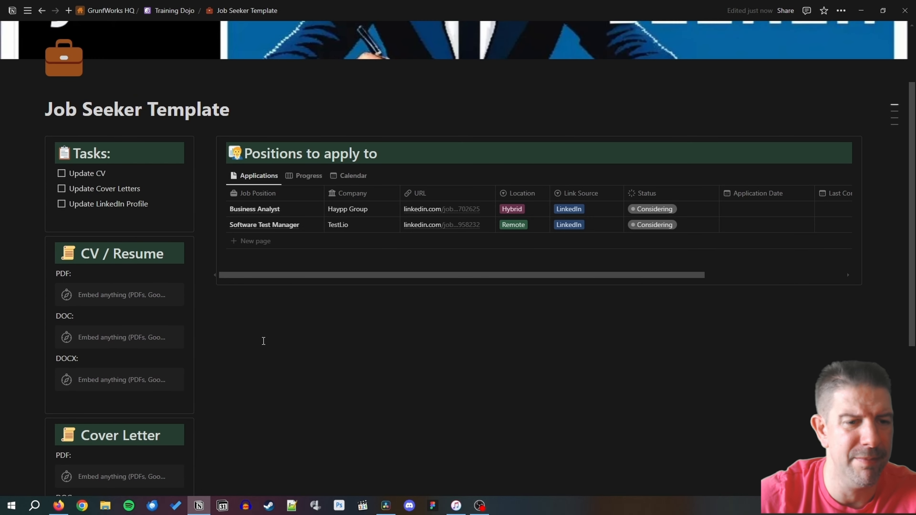
{"action": "left_click", "coordinate": [233, 314]}
{"action": "key", "text": "Return"}
{"action": "type", "text": "/"}
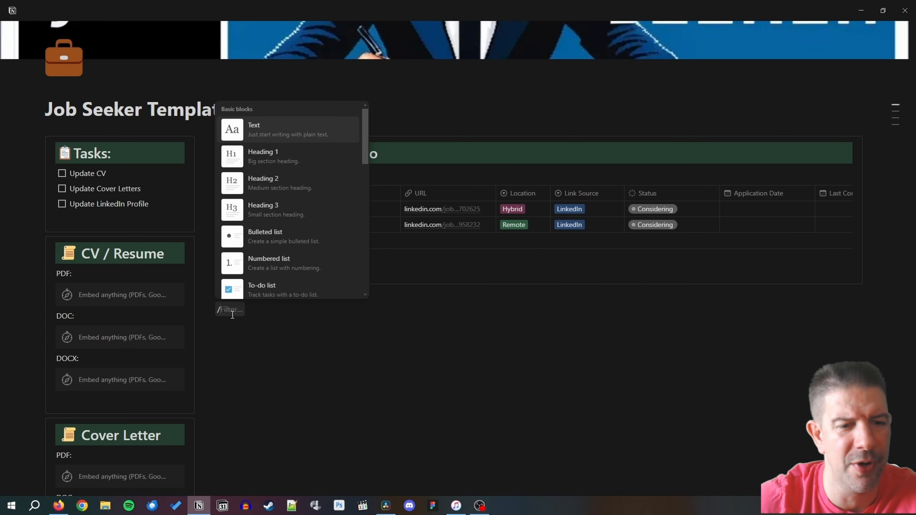
{"action": "type", "text": "h1"}
{"action": "key", "text": "Return"}
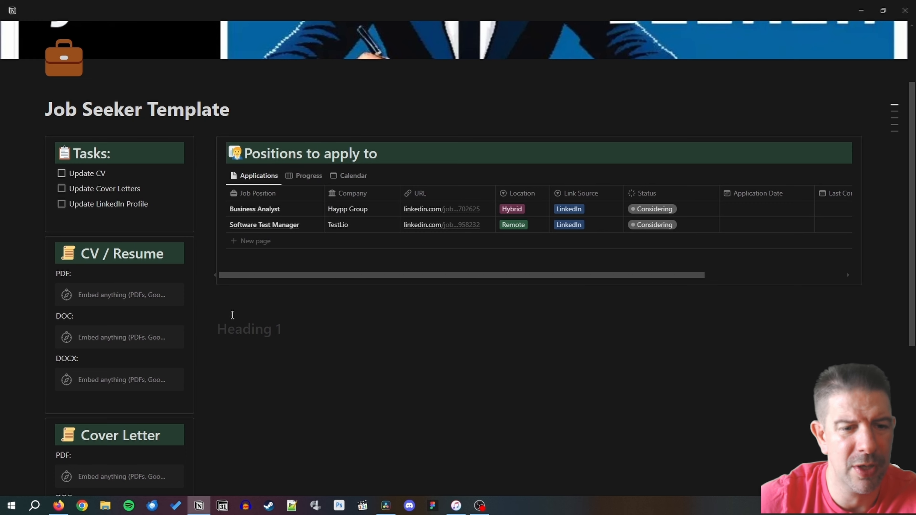
{"action": "type", "text": "Fabor"}
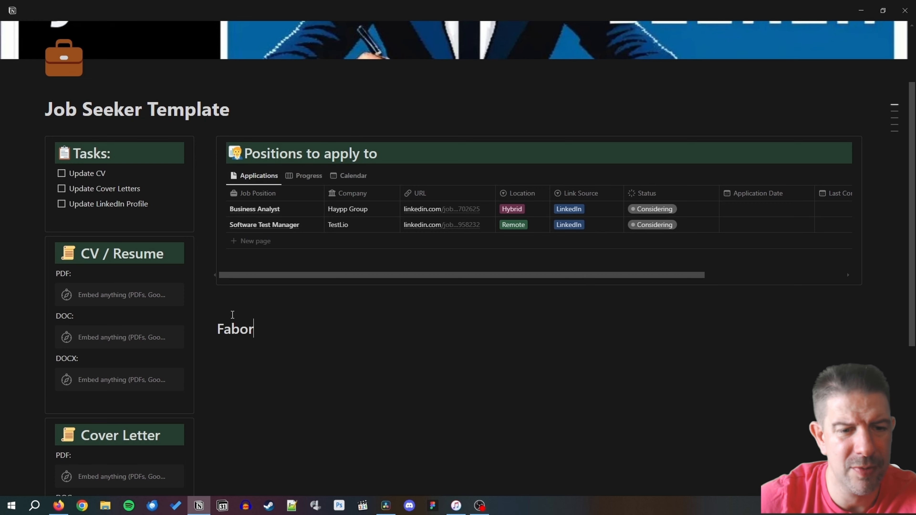
Step: Correct the heading being written below the positions table and shorten its text to Job Boards
{"action": "key", "text": "BackSpace"}
{"action": "key", "text": "BackSpace"}
{"action": "key", "text": "BackSpace"}
{"action": "type", "text": "vorite"}
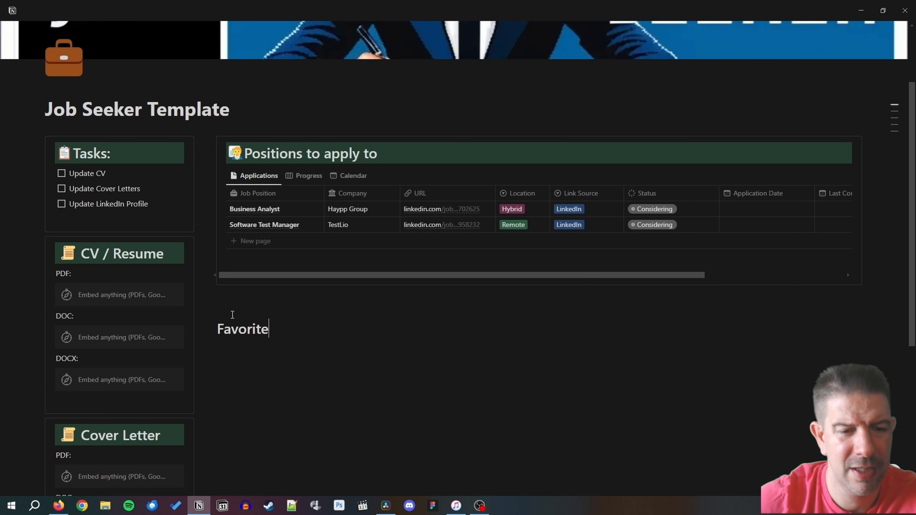
{"action": "type", "text": " Job Boards"}
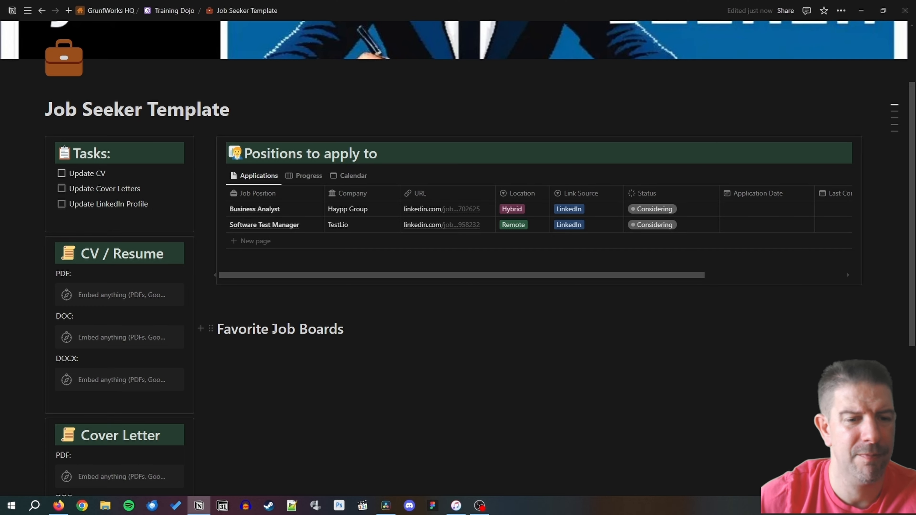
{"action": "left_click_drag", "start_coordinate": [274, 328], "coordinate": [216, 330]}
{"action": "key", "text": "BackSpace"}
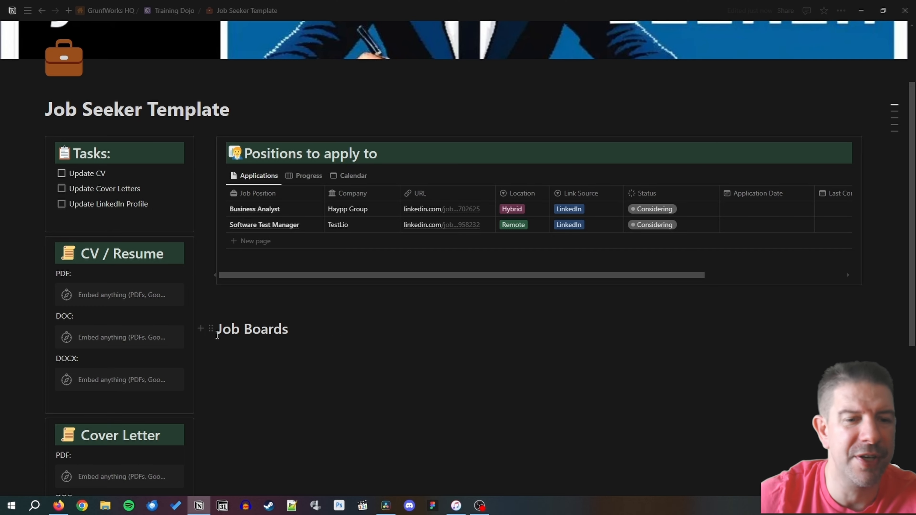
Step: Give the Job Boards heading a green background
{"action": "left_click", "coordinate": [211, 328]}
{"action": "mouse_move", "coordinate": [196, 403]}
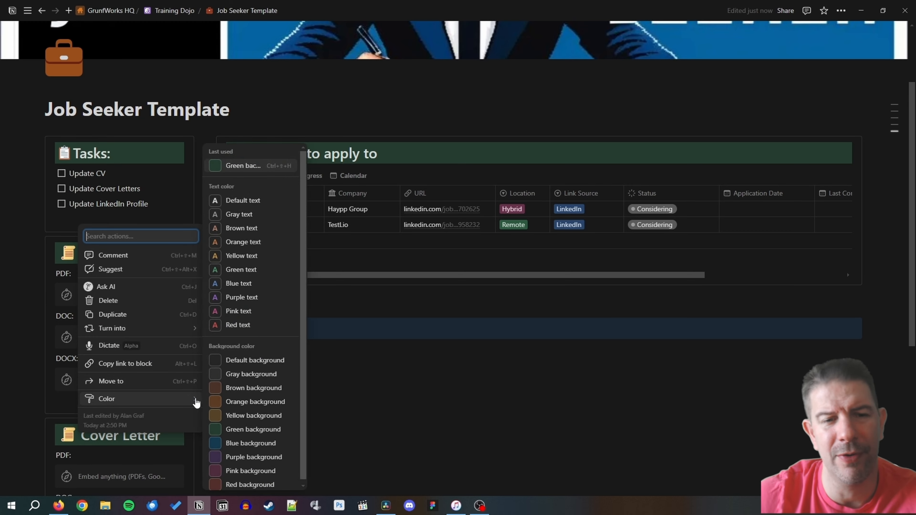
{"action": "left_click", "coordinate": [252, 430]}
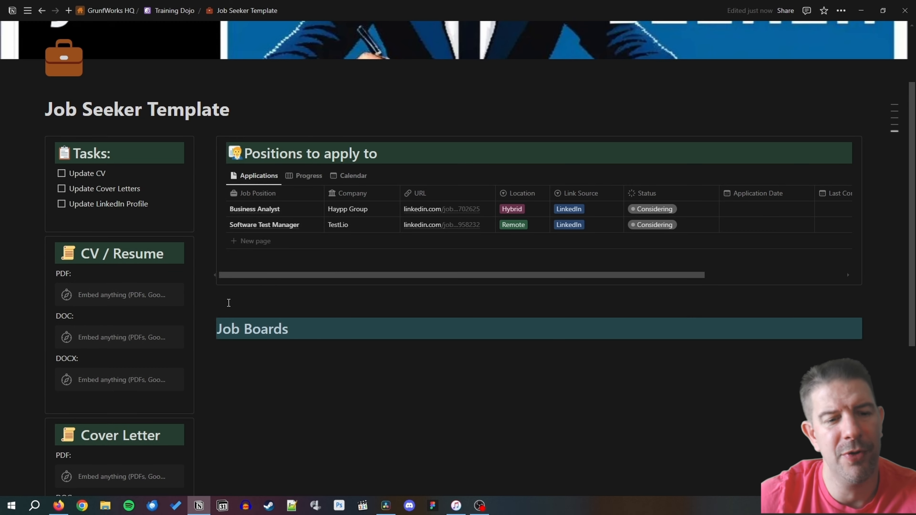
Step: Insert a callout on the empty line above the Job Boards heading and move the heading into it
{"action": "left_click", "coordinate": [228, 303]}
{"action": "type", "text": "/call"}
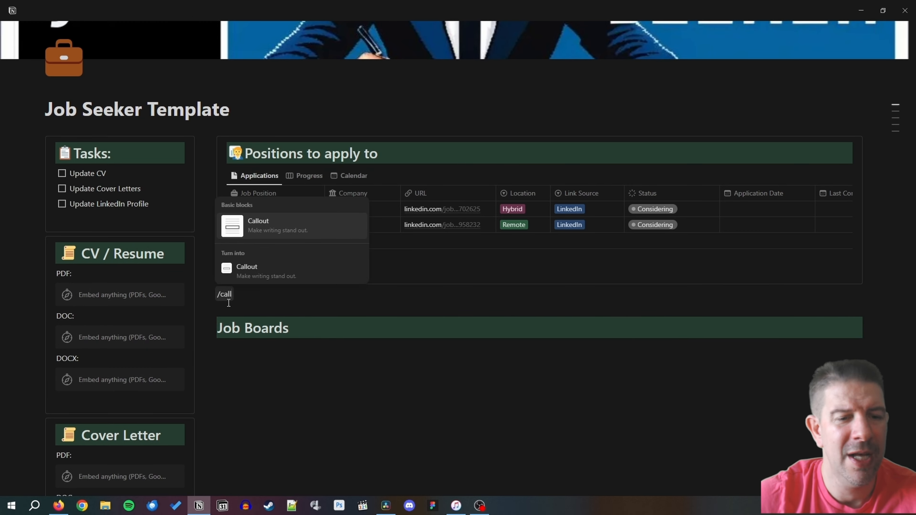
{"action": "key", "text": "Return"}
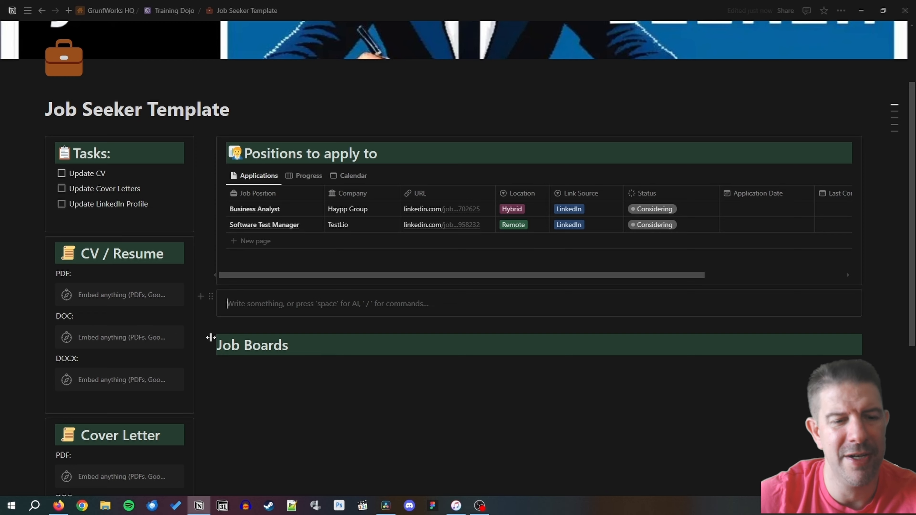
{"action": "left_click_drag", "start_coordinate": [208, 346], "coordinate": [235, 303]}
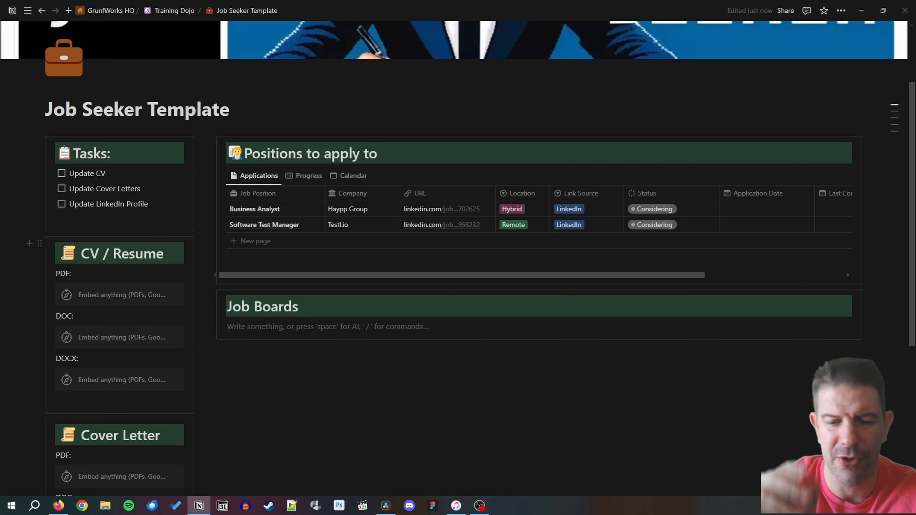
{"action": "key", "text": "alt+Tab"}
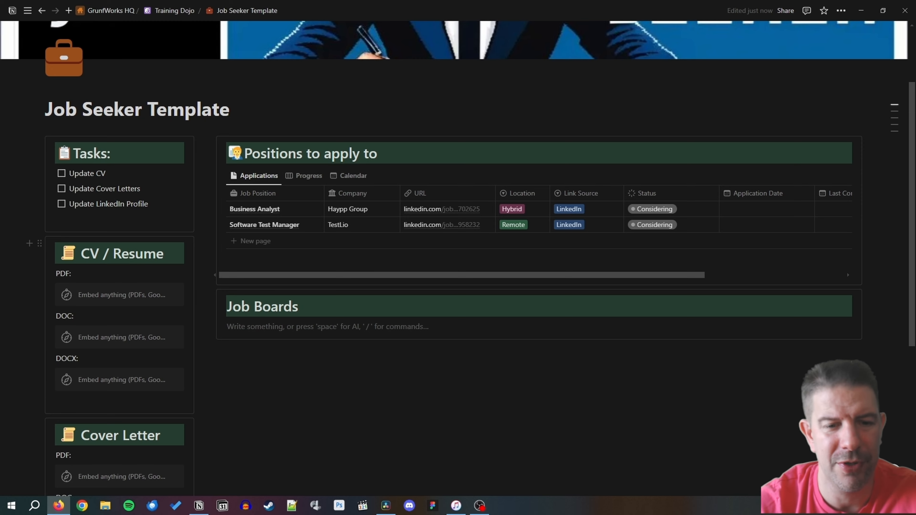
{"action": "left_click", "coordinate": [289, 330]}
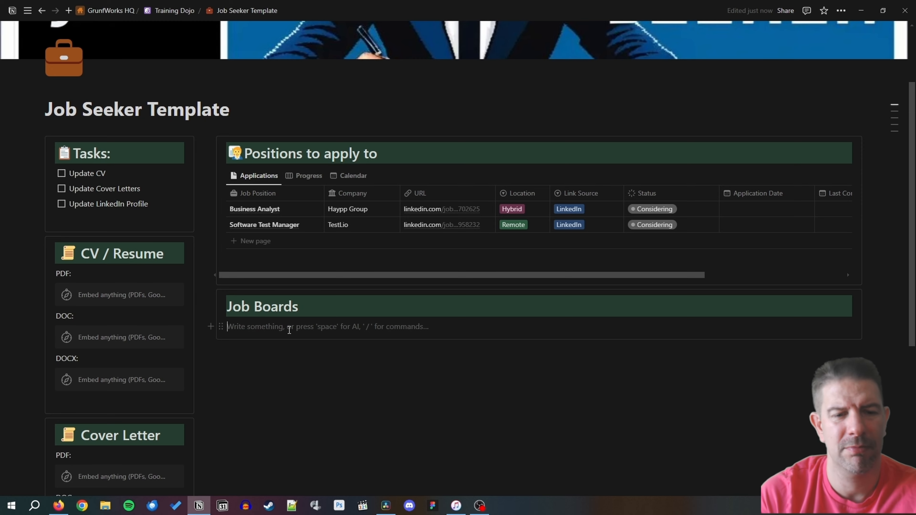
{"action": "type", "text": "-"}
{"action": "type", "text": "https://www.linkedin.com/feed/"}
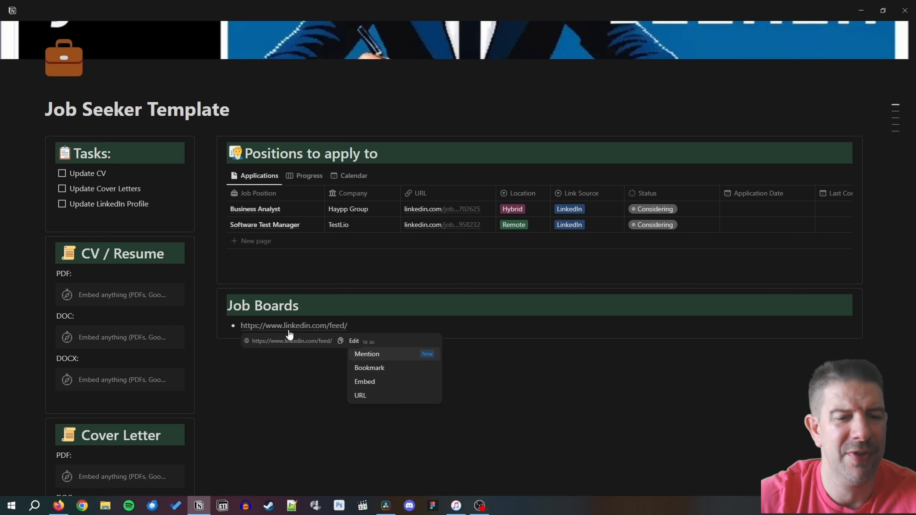
{"action": "left_click", "coordinate": [388, 358]}
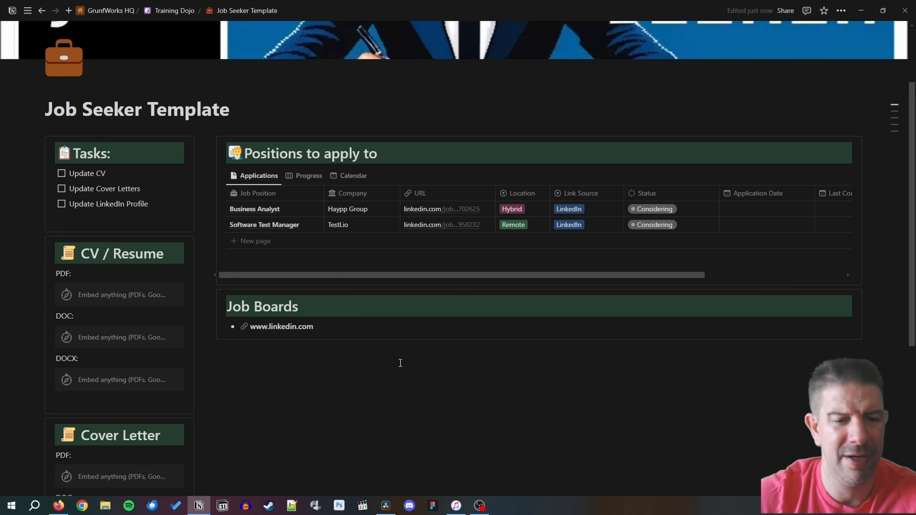
{"action": "key", "text": "Return"}
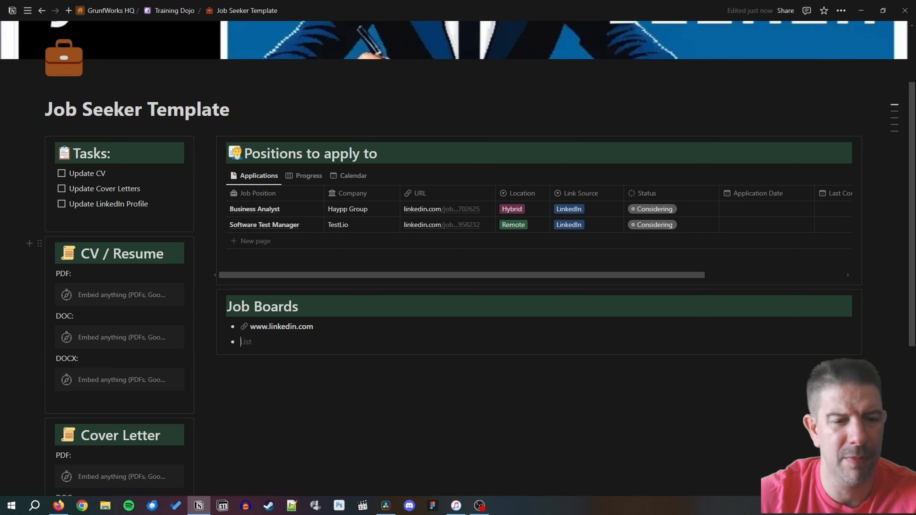
{"action": "key", "text": "alt+Tab"}
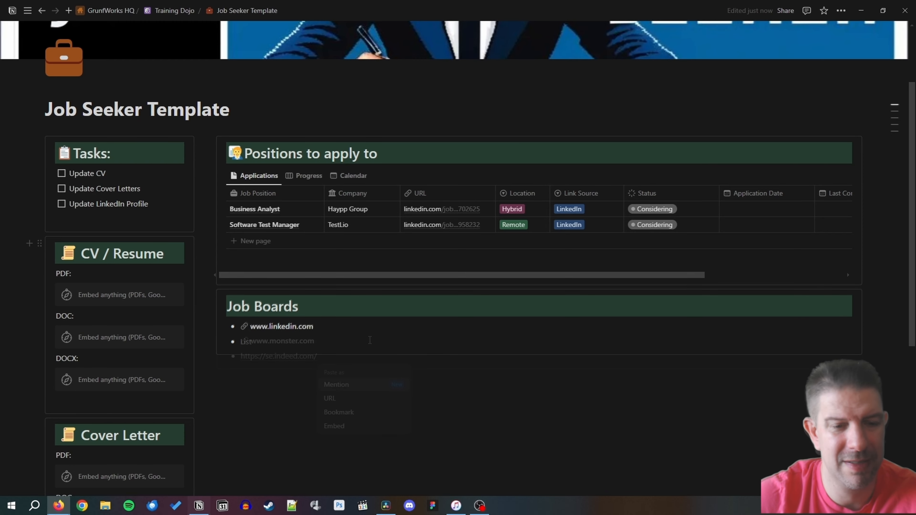
{"action": "left_click", "coordinate": [361, 387]}
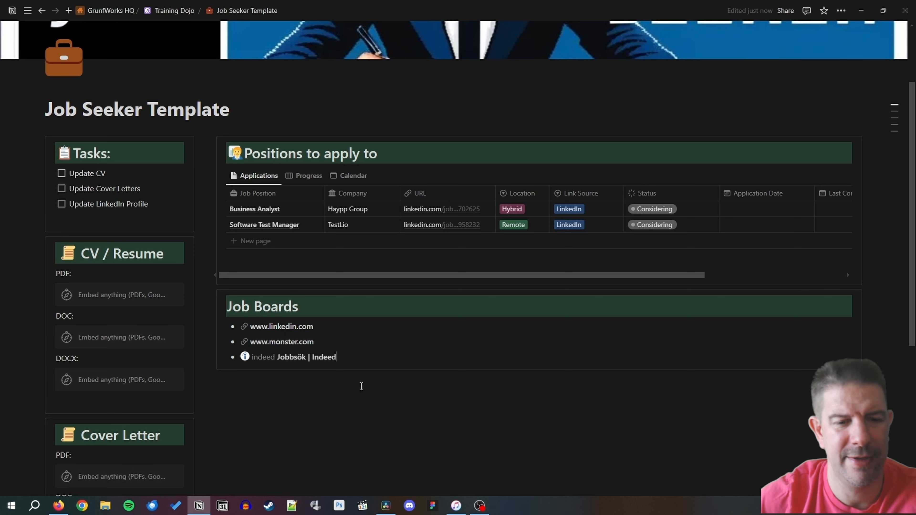
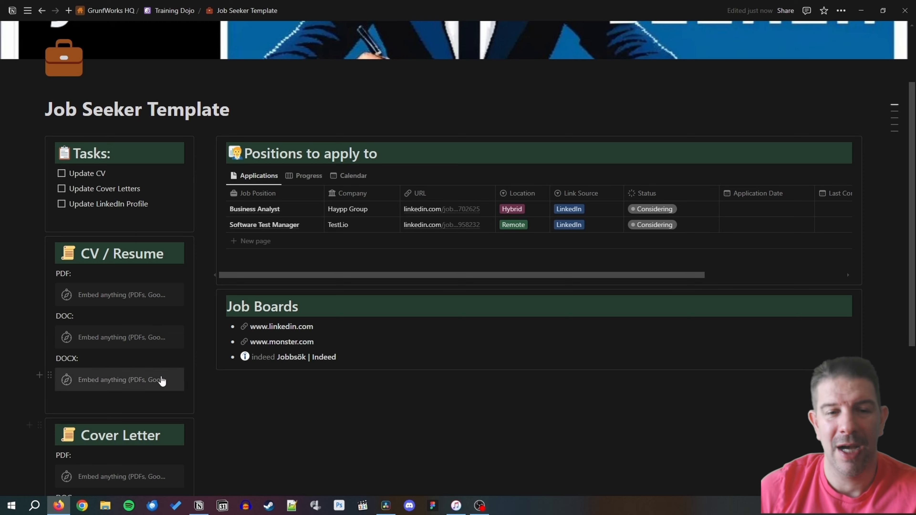
Step: Add a Heading 1 reading My Profiles below the Job Boards callout
{"action": "left_click", "coordinate": [240, 385]}
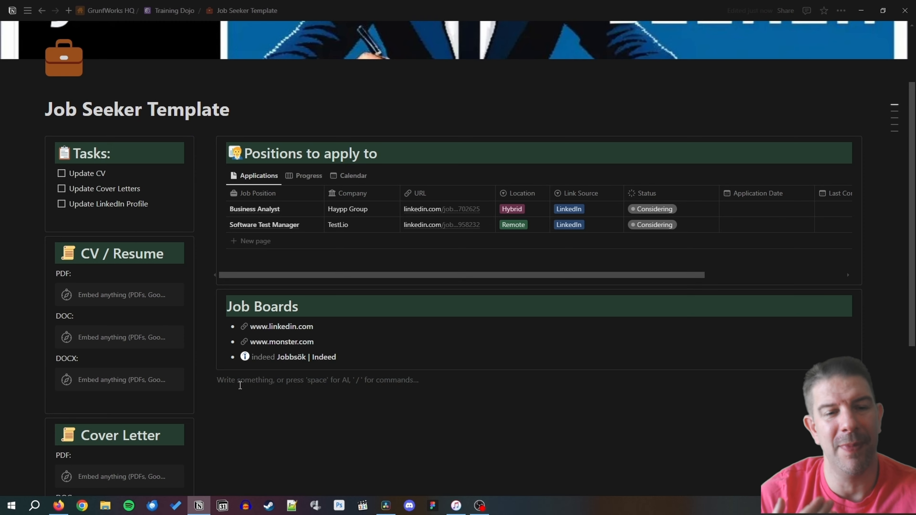
{"action": "type", "text": "/h"}
{"action": "key", "text": "Return"}
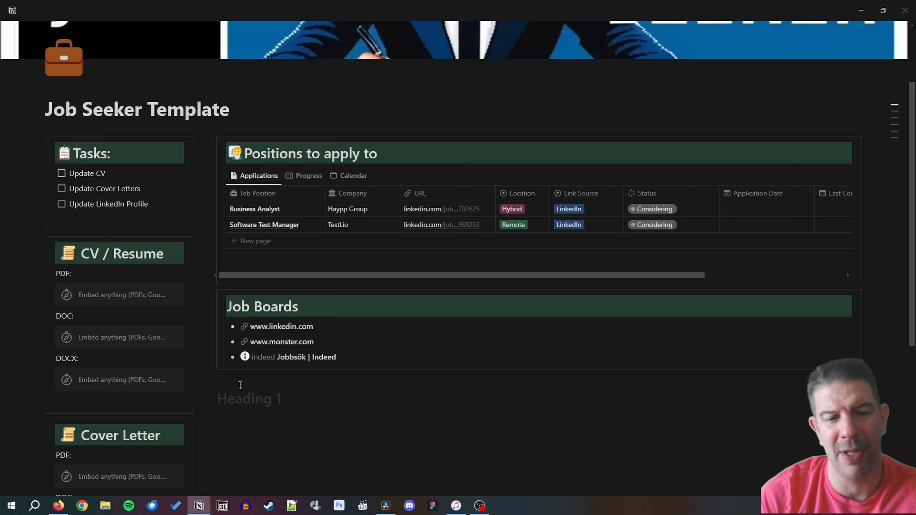
{"action": "type", "text": "My Profiles"}
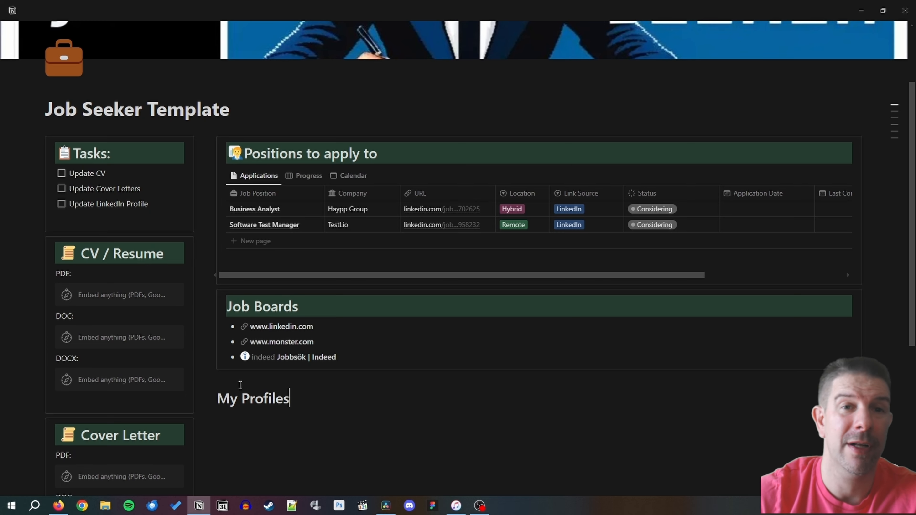
Step: Give the My Profiles heading a green background
{"action": "left_click", "coordinate": [210, 397]}
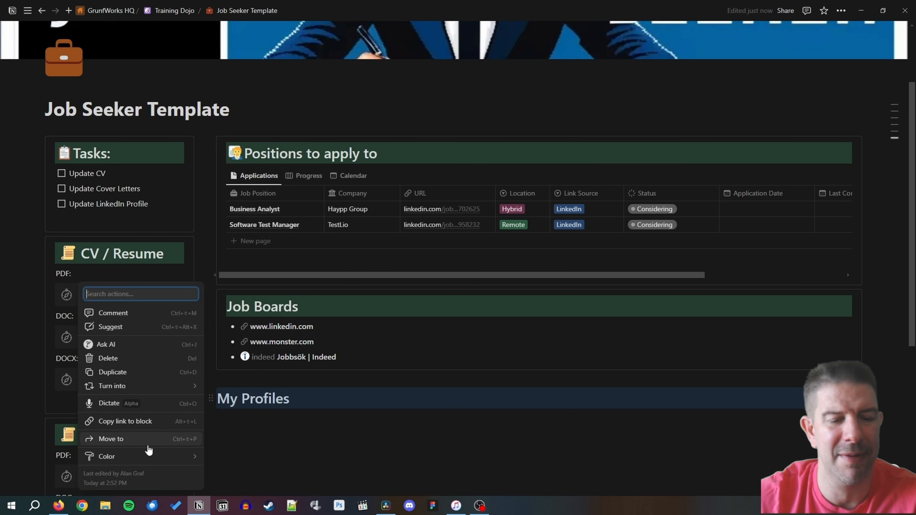
{"action": "mouse_move", "coordinate": [155, 456]}
{"action": "left_click", "coordinate": [256, 443]}
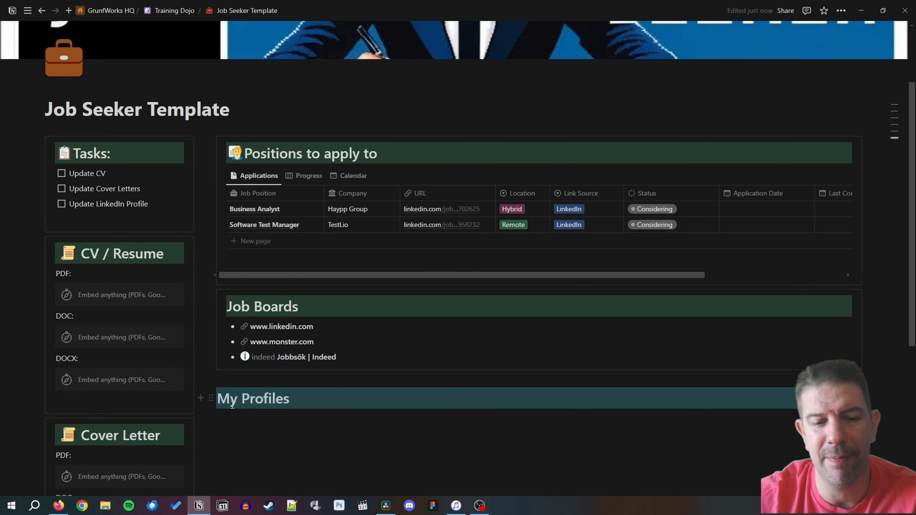
{"action": "left_click", "coordinate": [245, 379]}
{"action": "key", "text": "Down"}
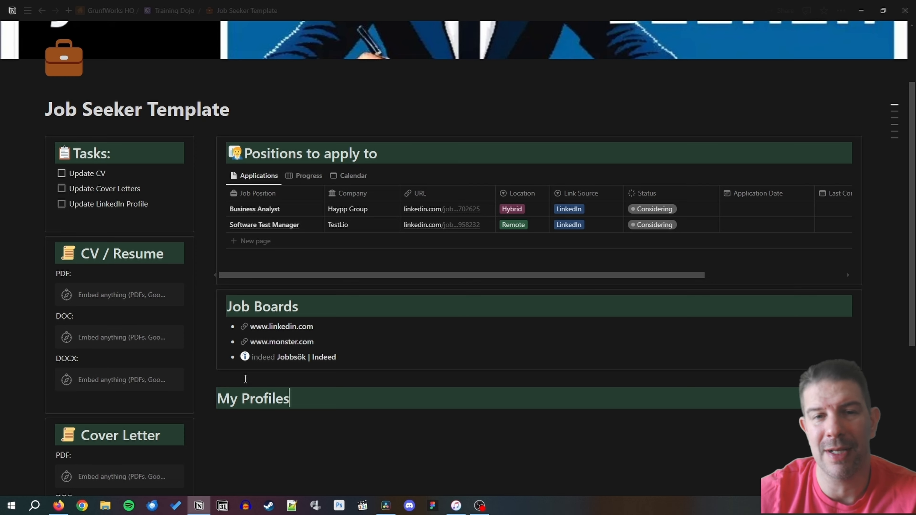
Step: Insert a callout below the My Profiles heading and move the heading into it
{"action": "left_click", "coordinate": [286, 444]}
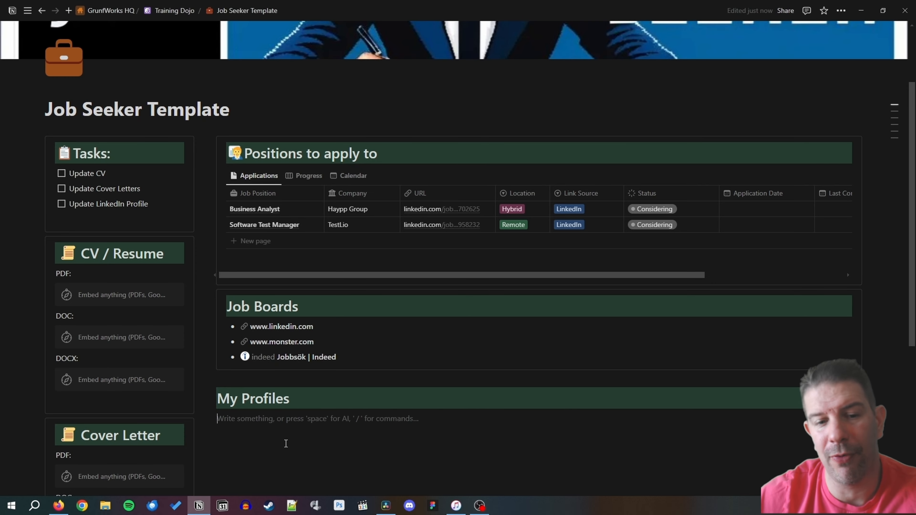
{"action": "type", "text": "/call"}
{"action": "key", "text": "Return"}
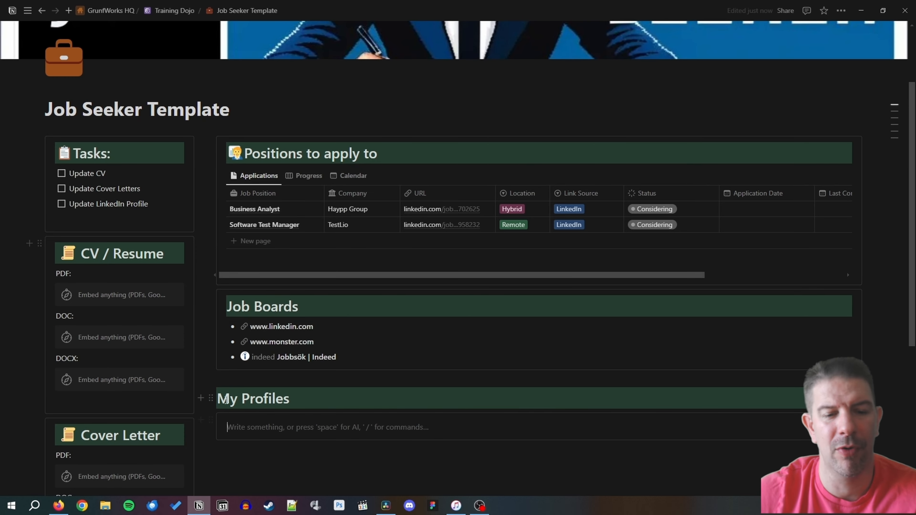
{"action": "left_click_drag", "start_coordinate": [211, 398], "coordinate": [234, 424]}
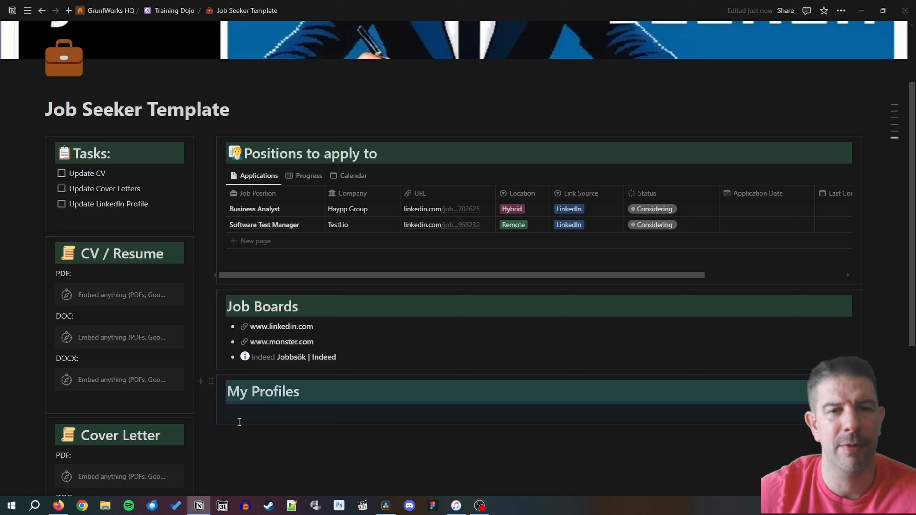
Step: Add a bullet under My Profiles with the copied LinkedIn profile link as a mention, and undo the mention conversion
{"action": "left_click", "coordinate": [262, 409]}
{"action": "key", "text": "alt+Tab"}
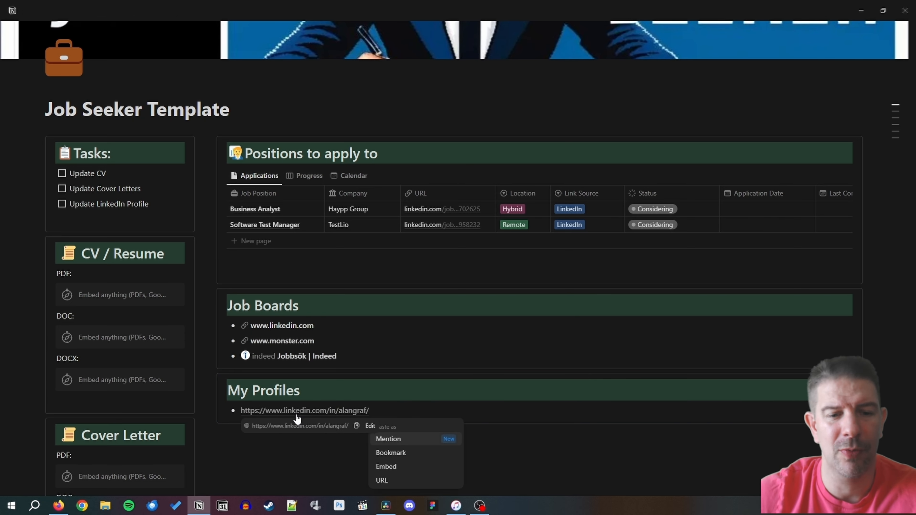
{"action": "key", "text": "Return"}
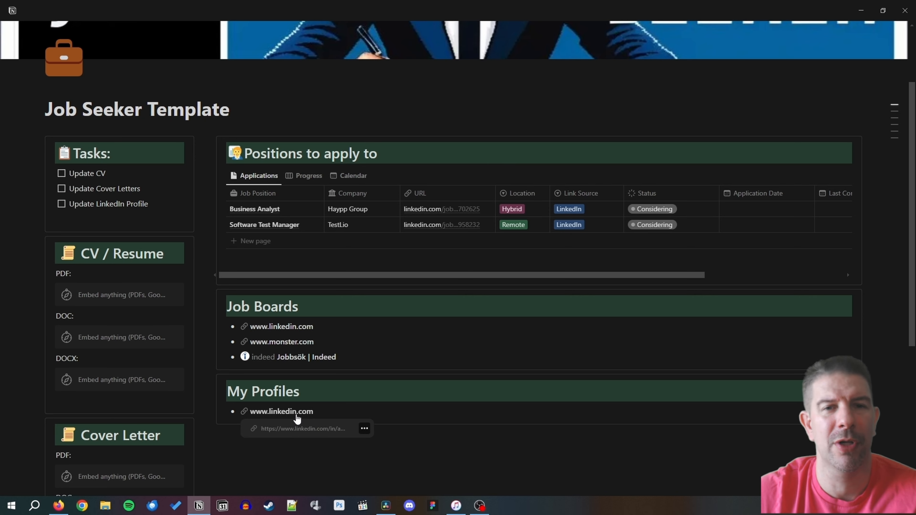
{"action": "key", "text": "ctrl+z"}
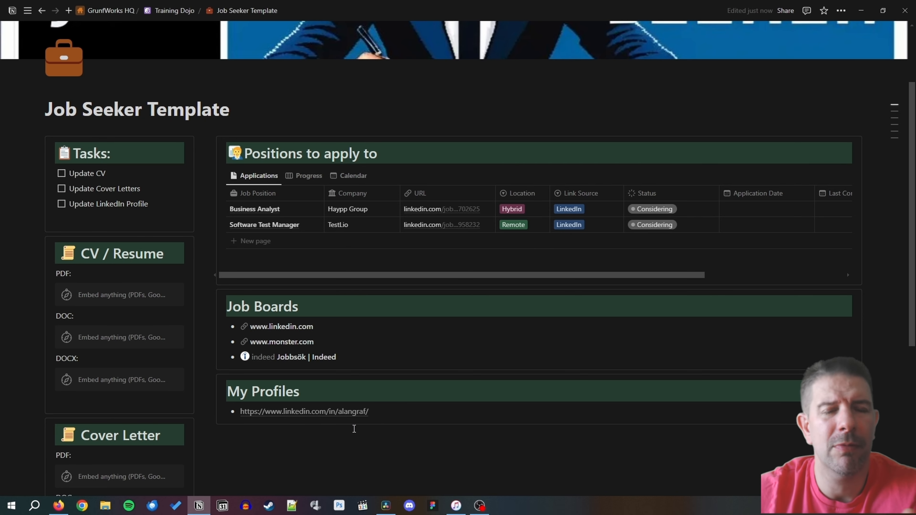
Step: Copy and remove the LinkedIn profile address, and paste it back into the My Profiles bullet as a plain URL
{"action": "key", "text": "Return"}
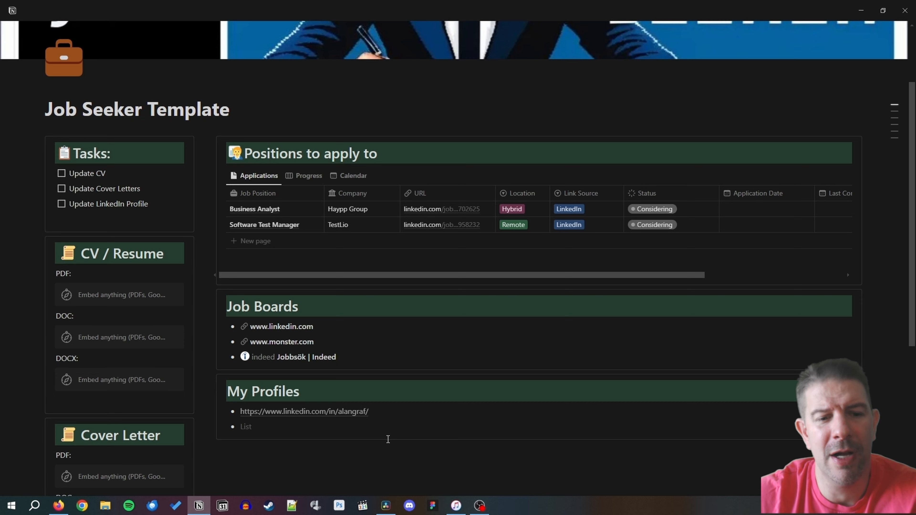
{"action": "key", "text": "shift+Home"}
{"action": "key", "text": "ctrl+c"}
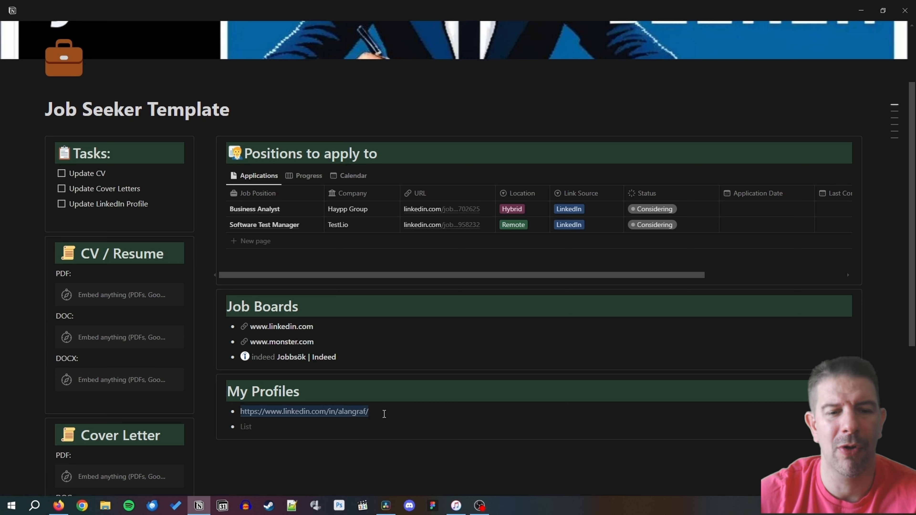
{"action": "key", "text": "BackSpace"}
{"action": "key", "text": "BackSpace"}
{"action": "key", "text": "Down"}
{"action": "key", "text": "ctrl+v"}
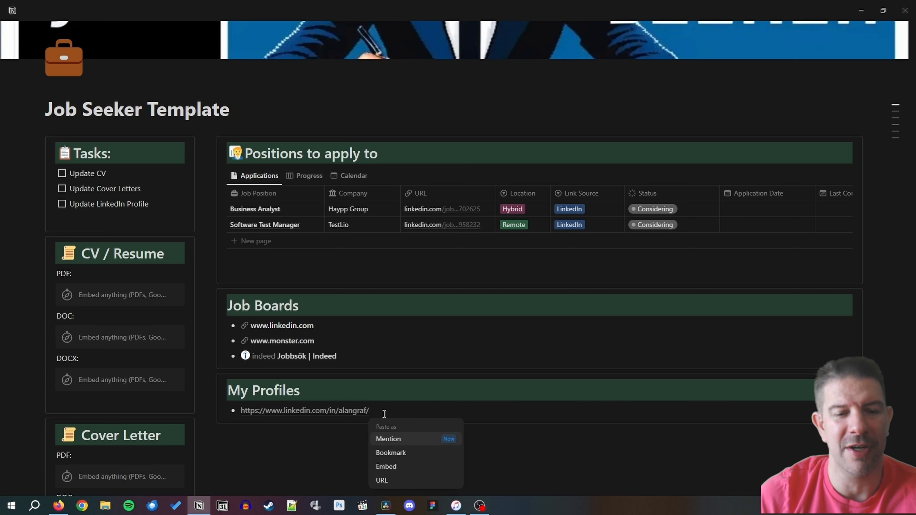
{"action": "left_click", "coordinate": [413, 481]}
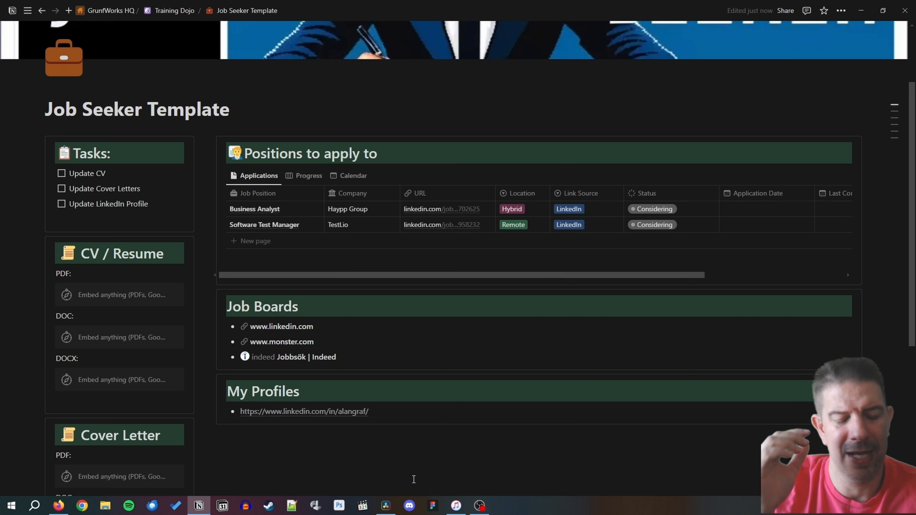
Step: Add a second My Profiles bullet with the Flickr profile link and start another empty bullet below it
{"action": "key", "text": "Return"}
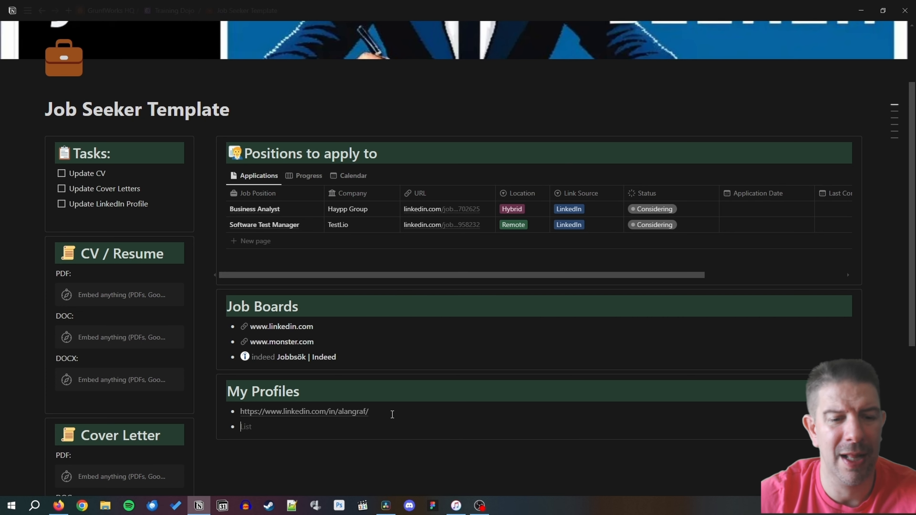
{"action": "key", "text": "alt+Tab"}
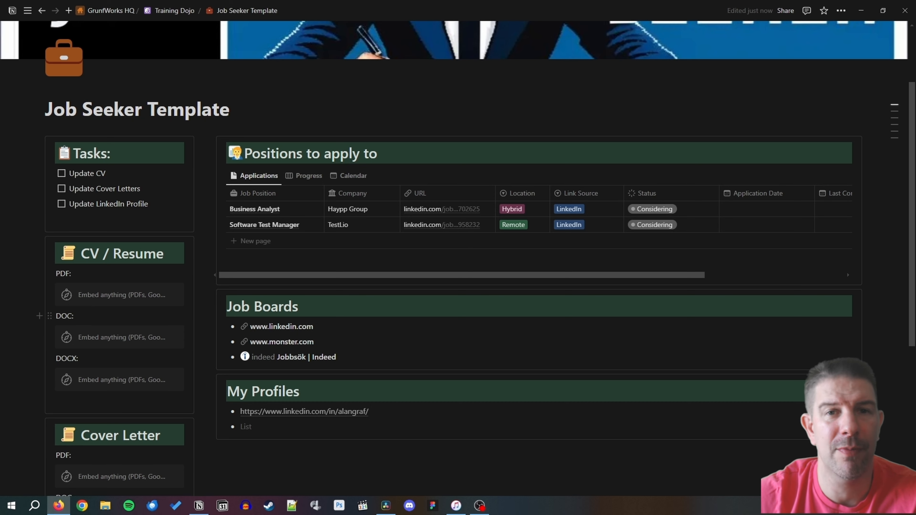
{"action": "type", "text": "https://flickr.com/photos/alan_graf"}
{"action": "key", "text": "Return"}
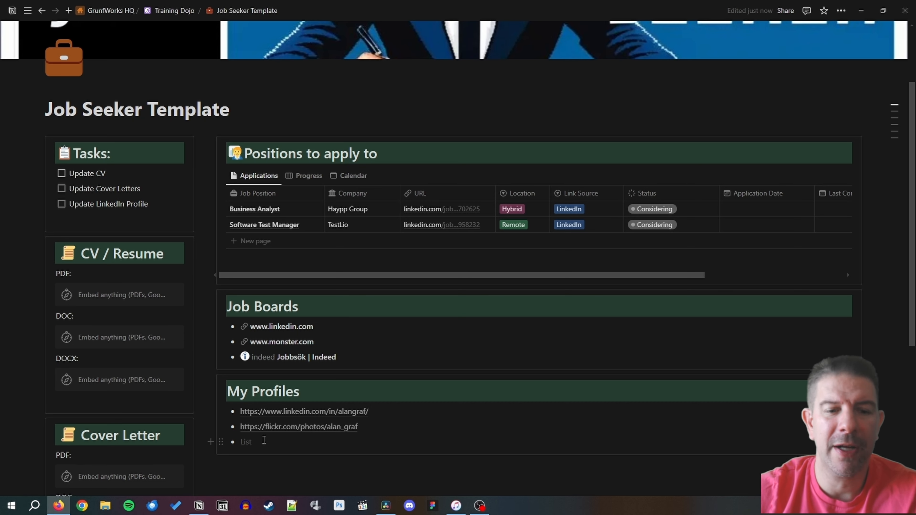
{"action": "key", "text": "alt+Tab"}
{"action": "type", "text": "https://www.youtube.com/grunfworks"}
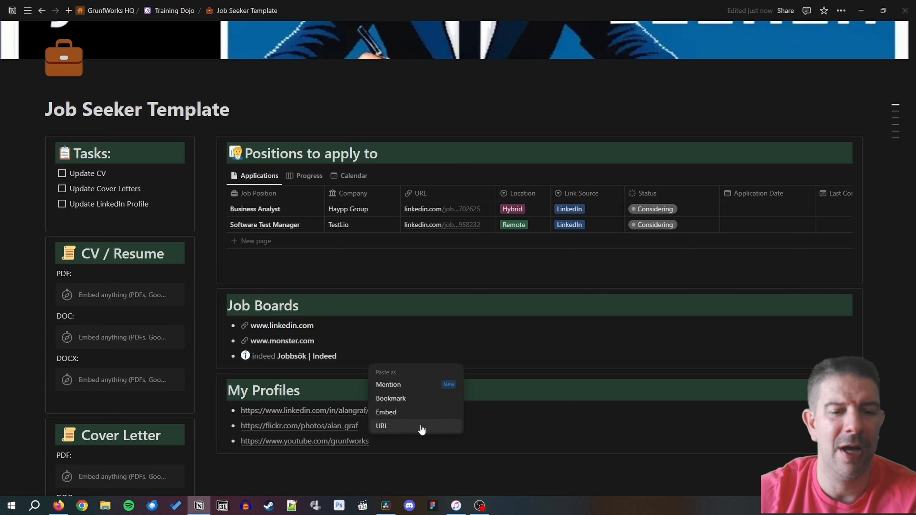
{"action": "left_click", "coordinate": [421, 428]}
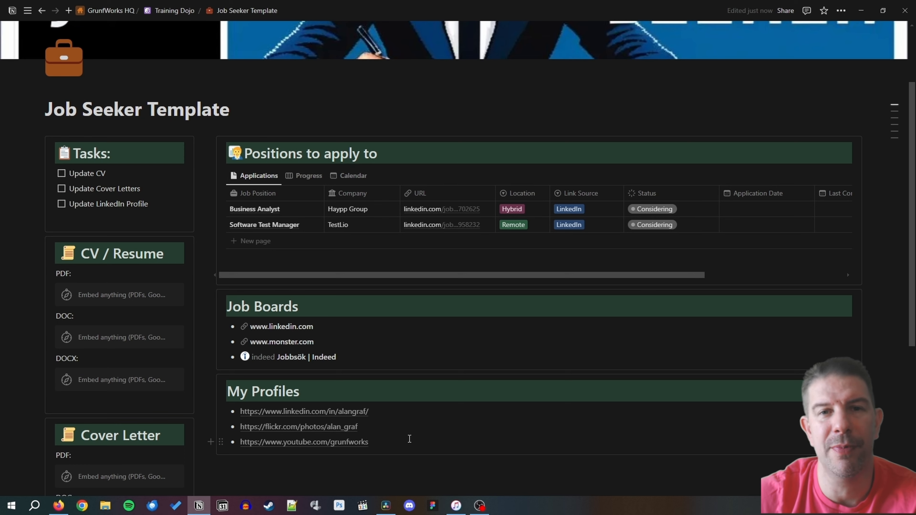
{"action": "key", "text": "Return"}
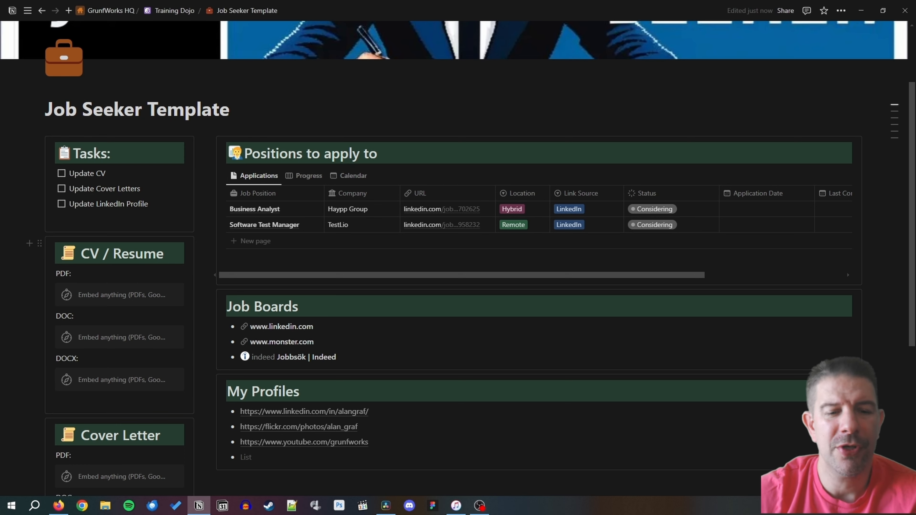
{"action": "key", "text": "alt+Tab"}
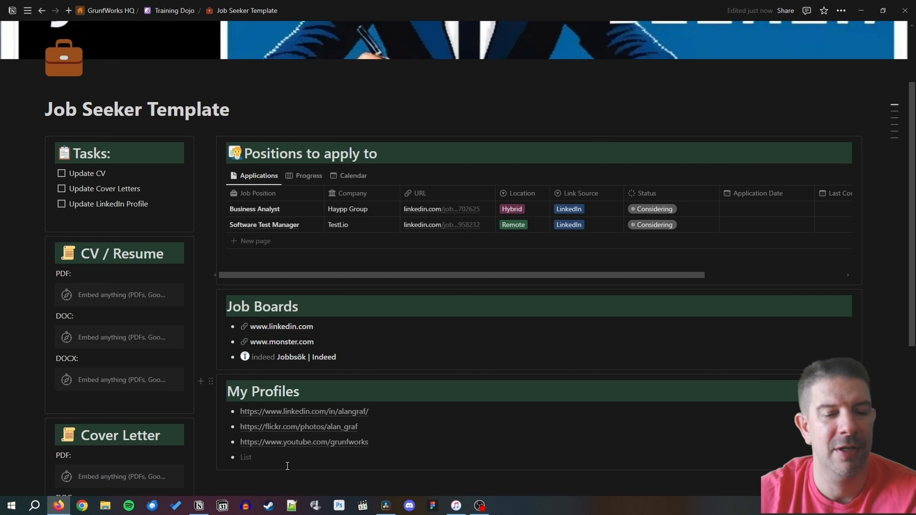
{"action": "key", "text": "alt+Tab"}
{"action": "type", "text": "https://grunfworks.gumroad.com/"}
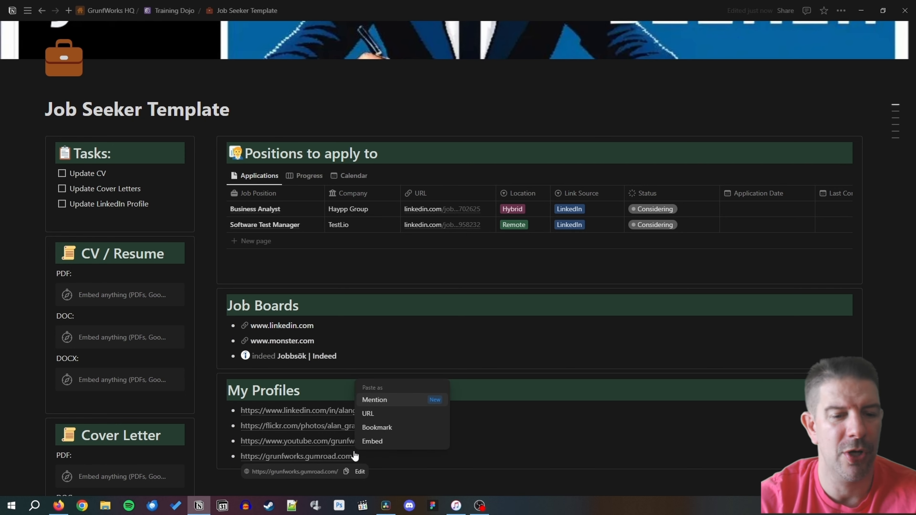
{"action": "left_click", "coordinate": [429, 413]}
Step: Extend the My Profiles heading to read "My Profiles / Portfolios" and place the cursor in the empty line below its callout
{"action": "left_click", "coordinate": [333, 388]}
{"action": "type", "text": "/"}
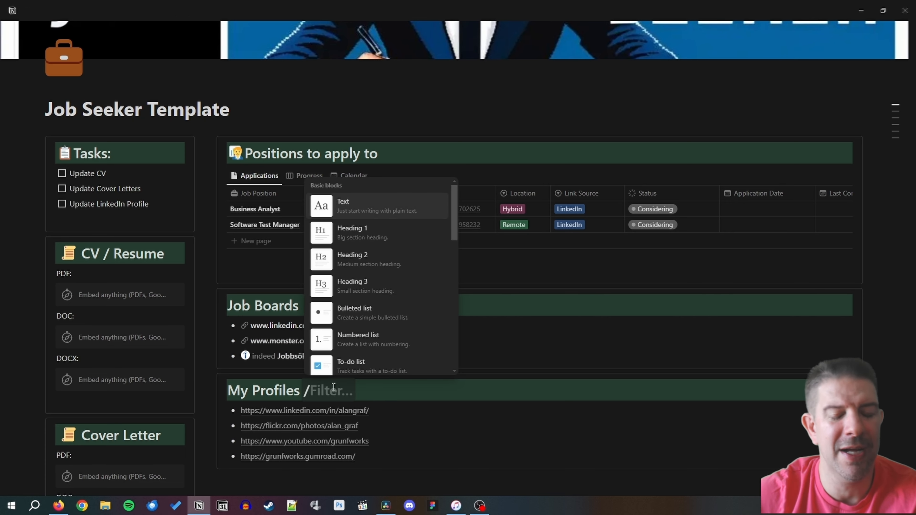
{"action": "type", "text": " Por"}
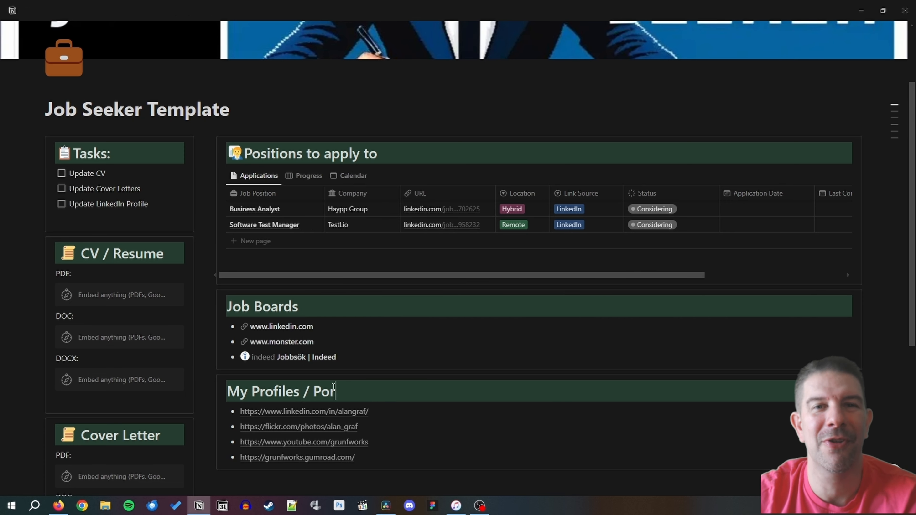
{"action": "type", "text": "tfolios"}
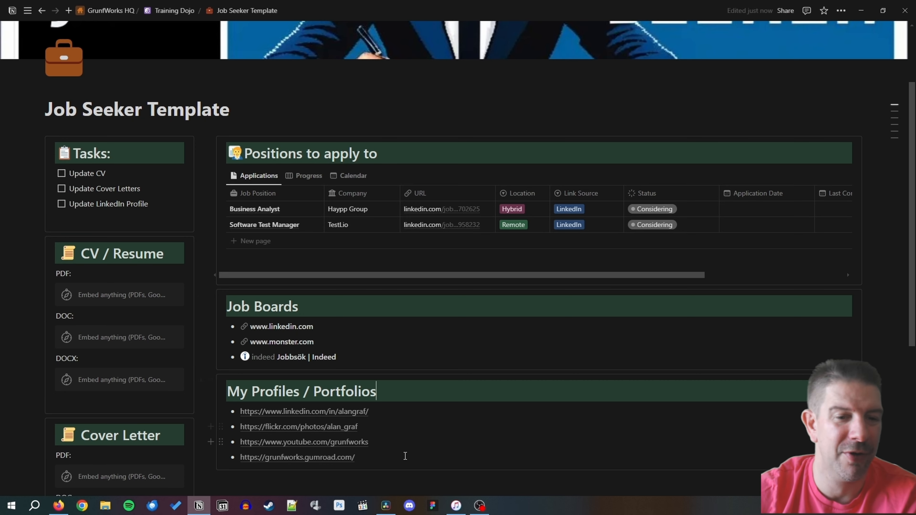
{"action": "left_click", "coordinate": [401, 484]}
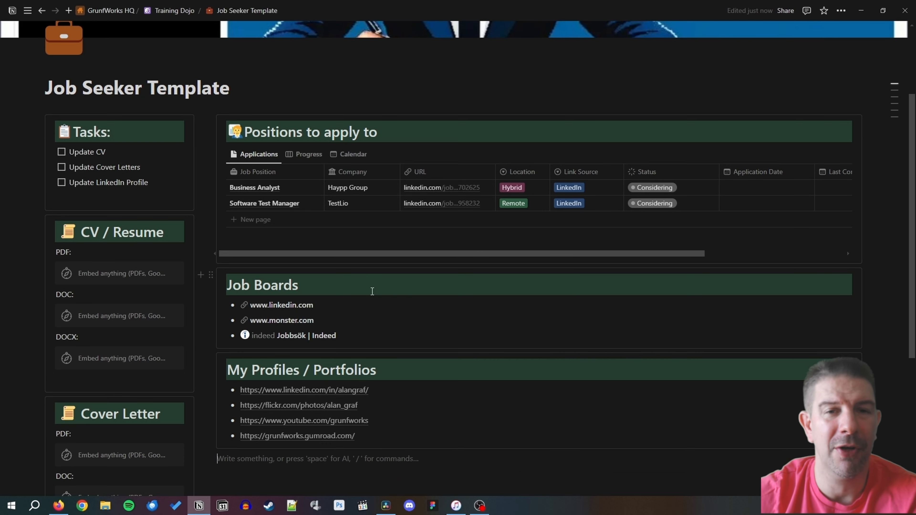
{"action": "scroll", "coordinate": [324, 286], "scroll_direction": "down", "scroll_amount": 2}
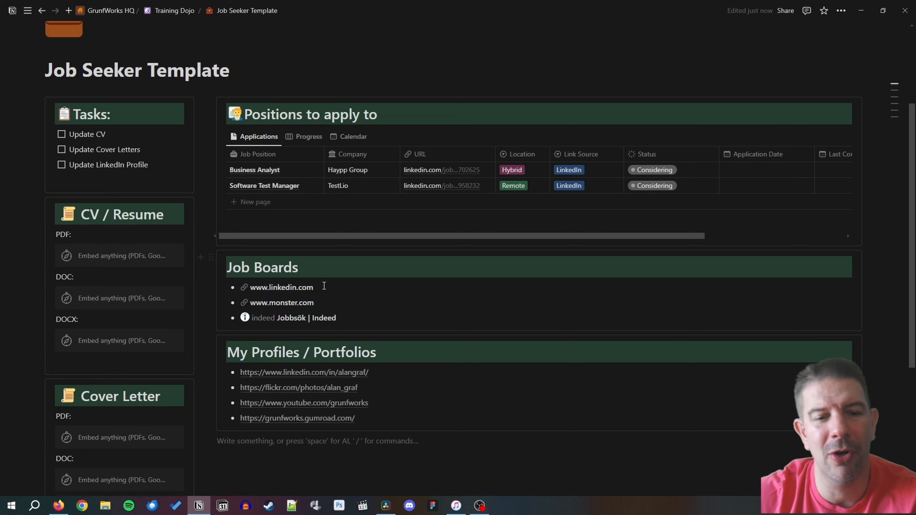
{"action": "scroll", "coordinate": [325, 285], "scroll_direction": "up", "scroll_amount": 2}
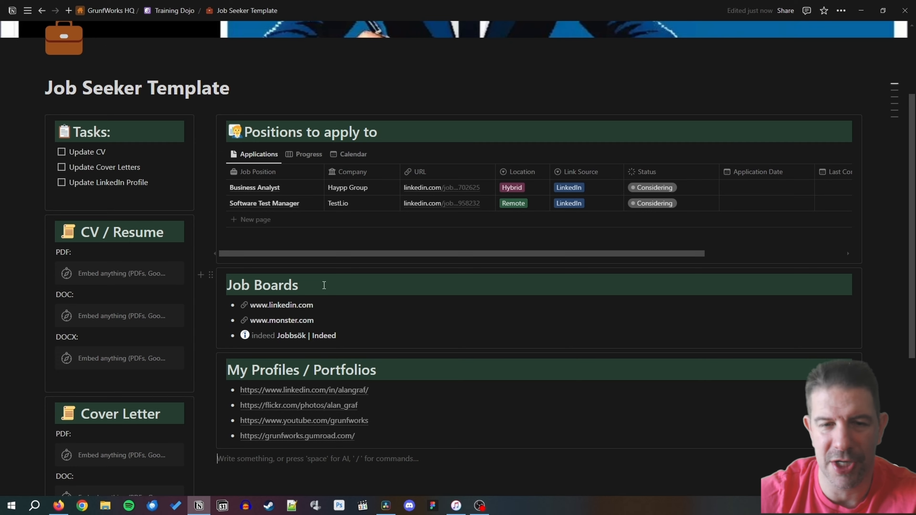
Step: Show the Company, Link Source and Last Communication Date properties on the cards of the Progress board view
{"action": "left_click", "coordinate": [309, 154]}
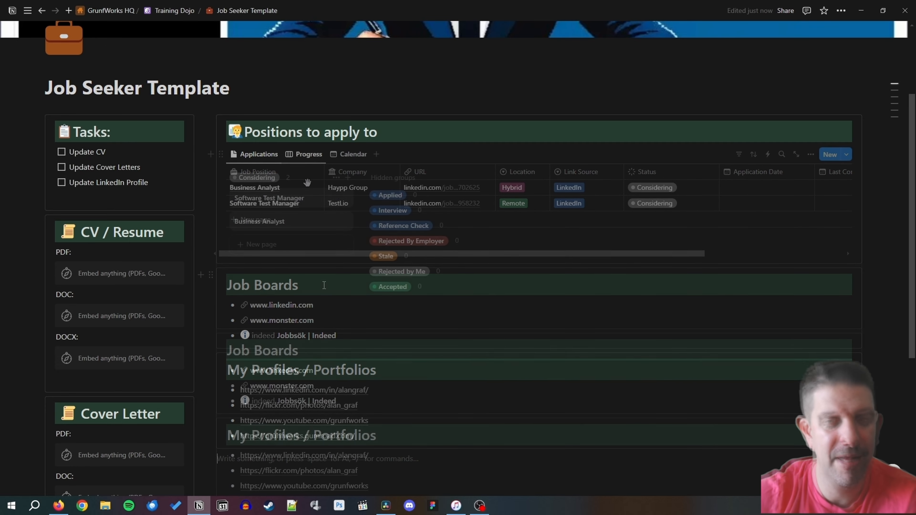
{"action": "left_click", "coordinate": [811, 156]}
{"action": "left_click", "coordinate": [819, 213]}
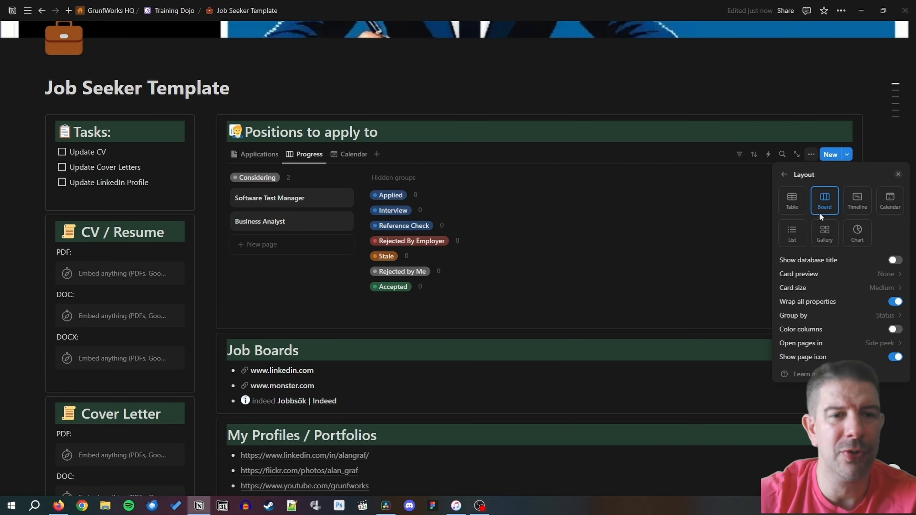
{"action": "key", "text": "Escape"}
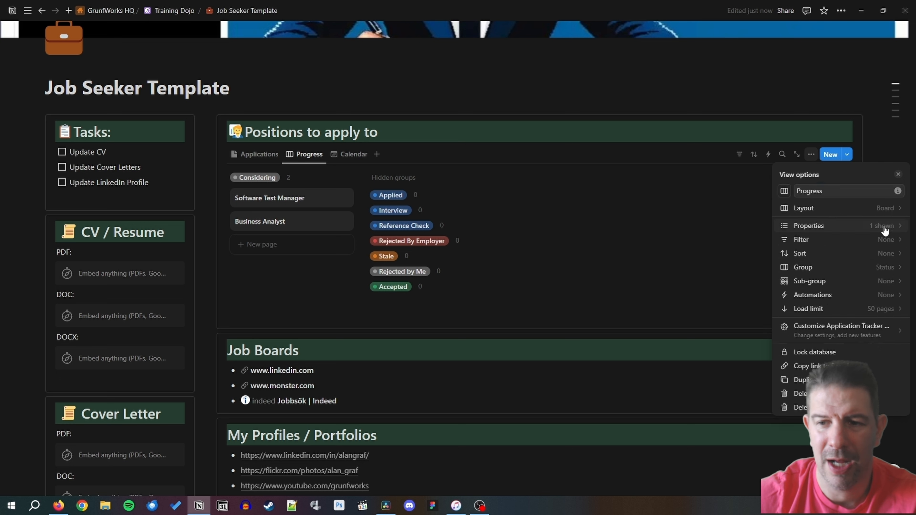
{"action": "left_click", "coordinate": [884, 227]}
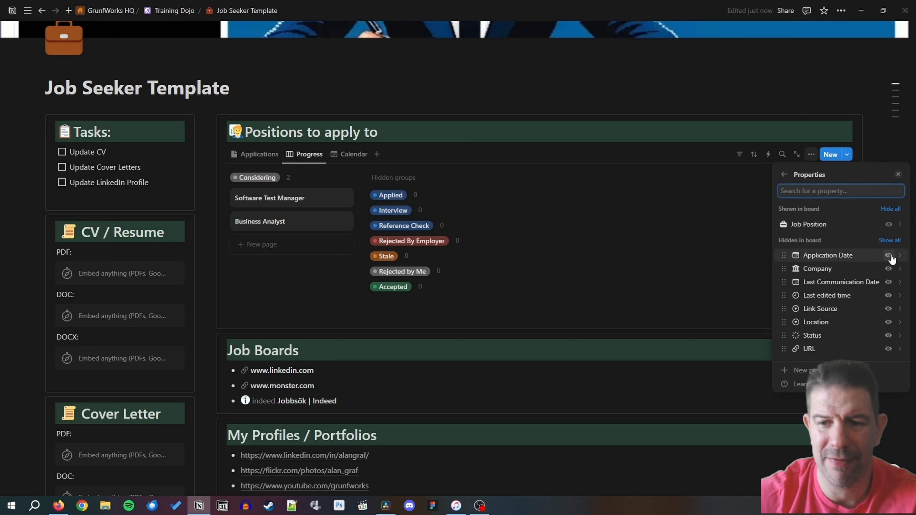
{"action": "left_click", "coordinate": [889, 269]}
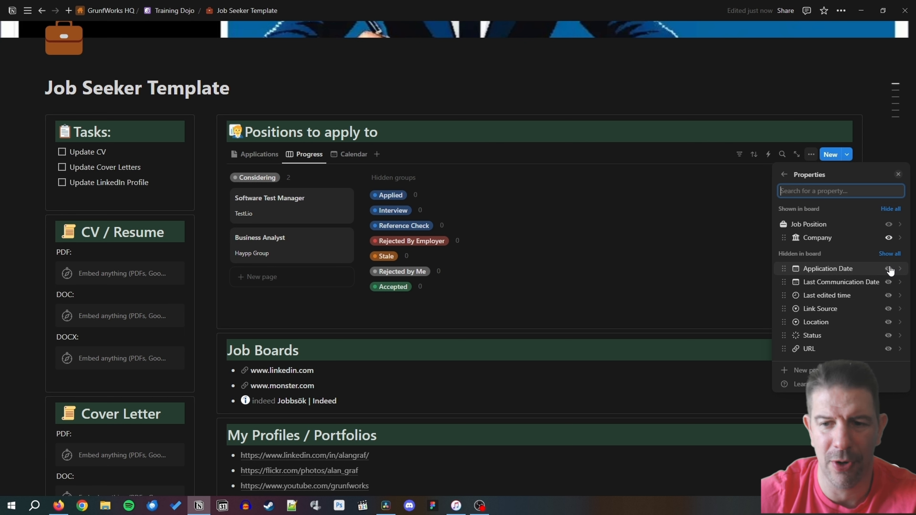
{"action": "left_click", "coordinate": [889, 309]}
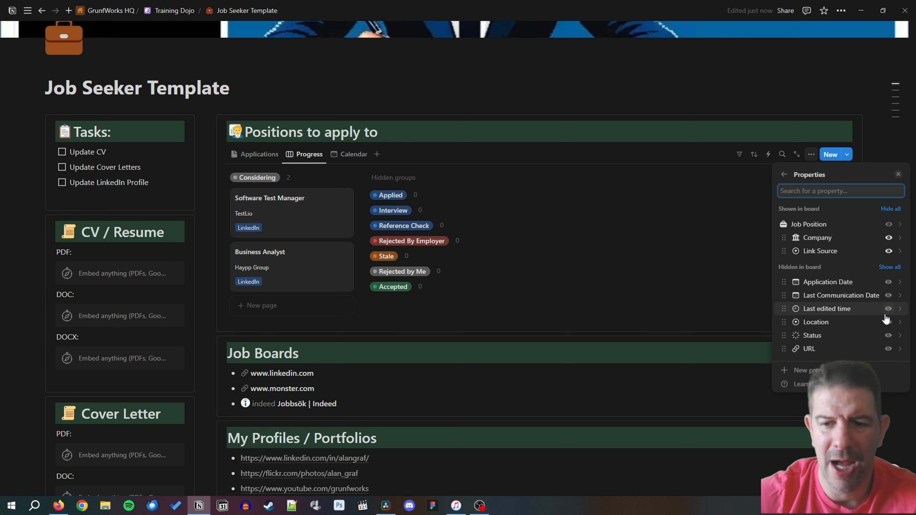
{"action": "left_click", "coordinate": [889, 296]}
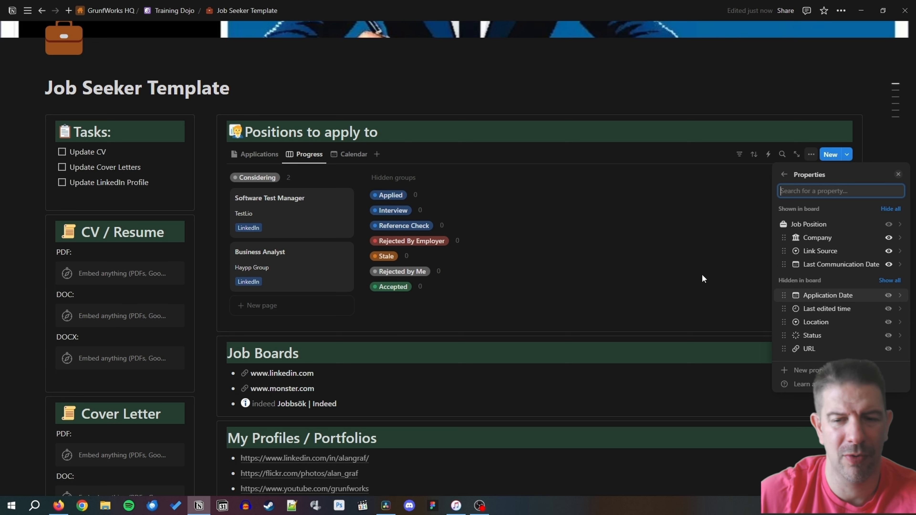
Step: Open the Software Test Manager record, set its Status to Applied and its Application Date to February 6, 2025
{"action": "left_click", "coordinate": [280, 201]}
{"action": "left_click", "coordinate": [280, 201]}
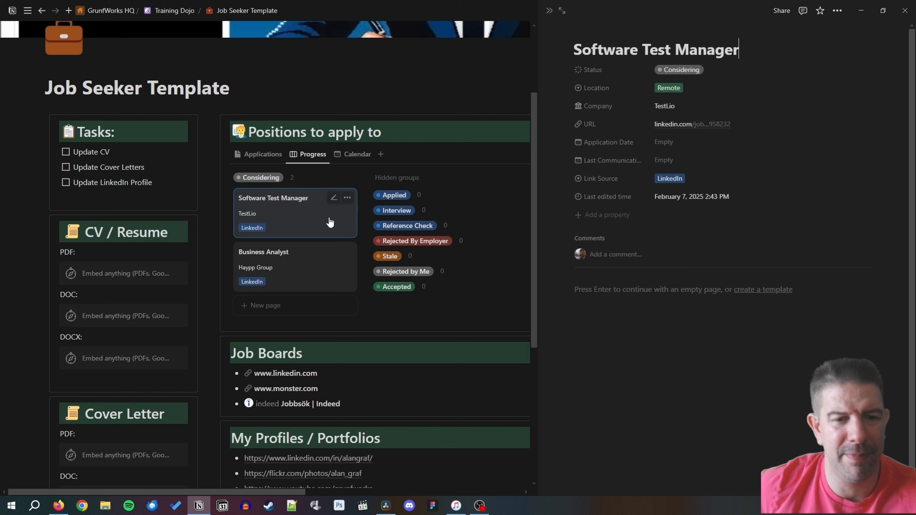
{"action": "left_click", "coordinate": [687, 69]}
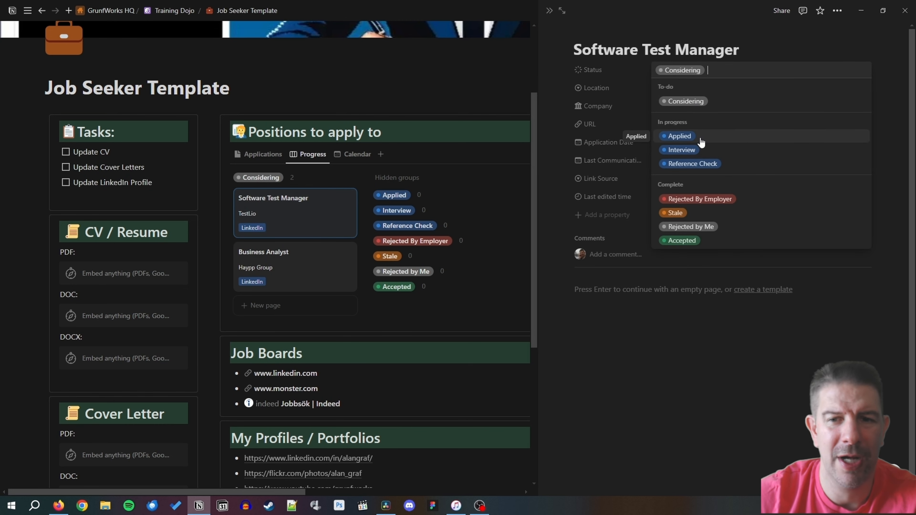
{"action": "left_click", "coordinate": [679, 136]}
{"action": "left_click", "coordinate": [698, 142]}
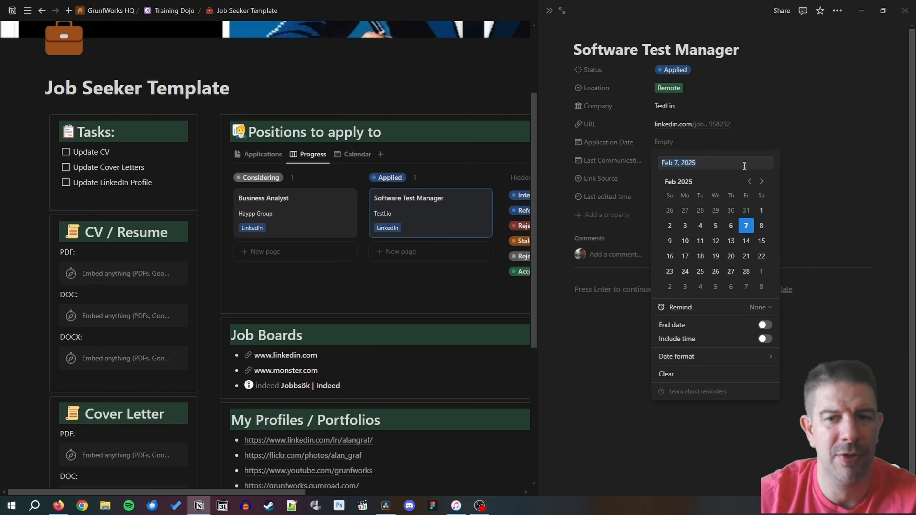
{"action": "left_click", "coordinate": [731, 228]}
{"action": "left_click", "coordinate": [419, 292]}
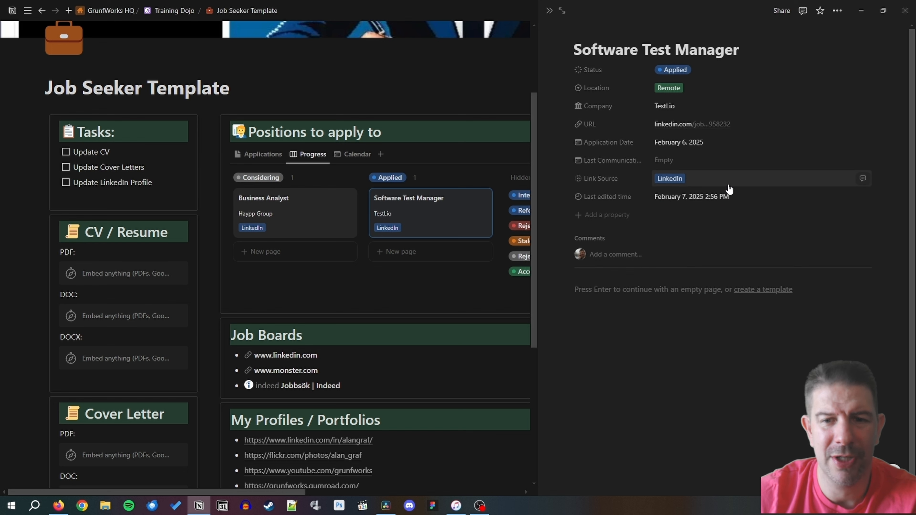
Step: Set the Software Test Manager record's Last Communication Date to February 6, 2025
{"action": "left_click", "coordinate": [675, 161]}
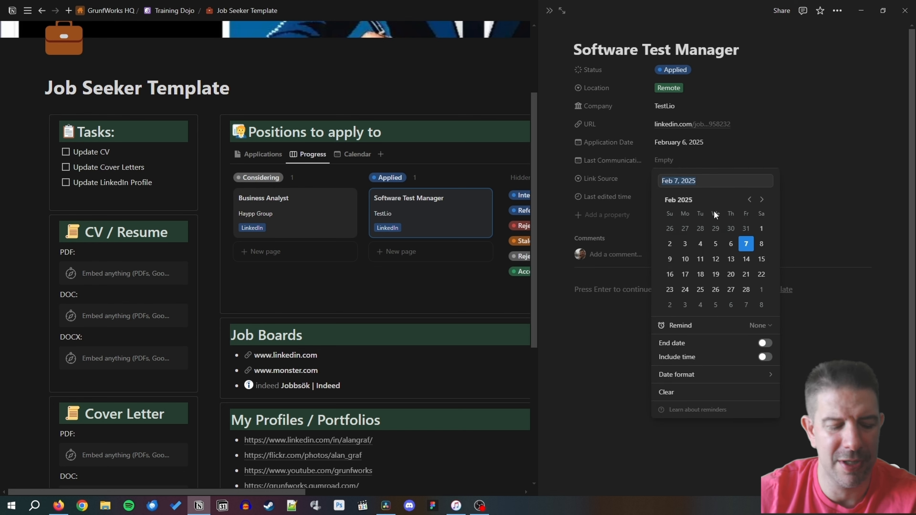
{"action": "left_click", "coordinate": [730, 244]}
{"action": "left_click", "coordinate": [461, 304]}
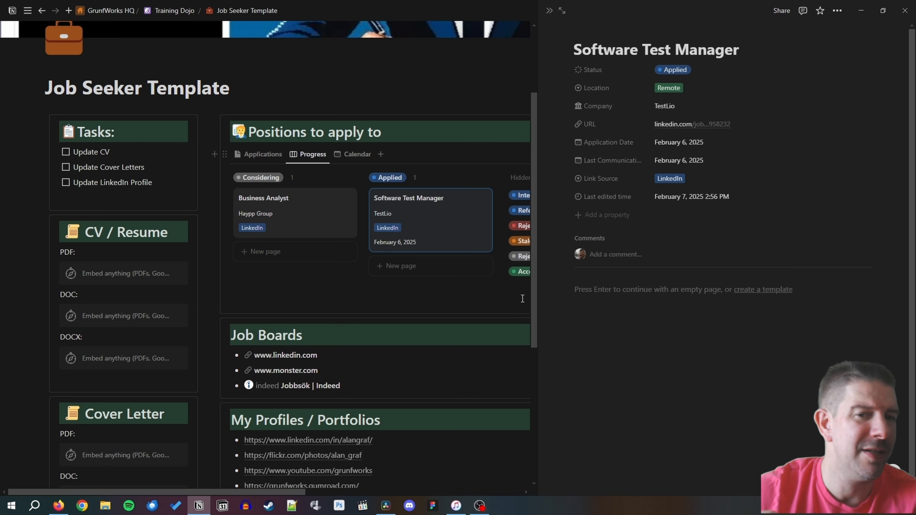
Step: Look at the Business Analyst record, close it, and switch the Positions to apply to database to its Calendar view
{"action": "left_click", "coordinate": [330, 227]}
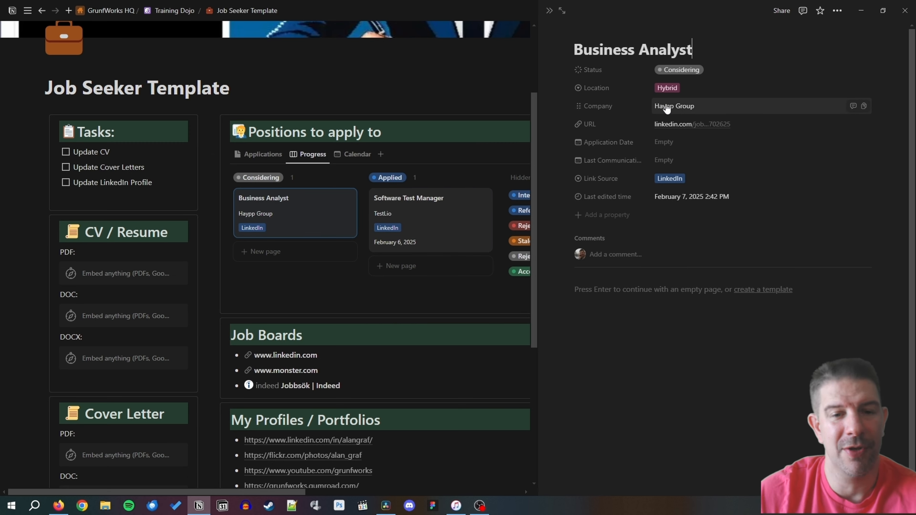
{"action": "left_click", "coordinate": [269, 157]}
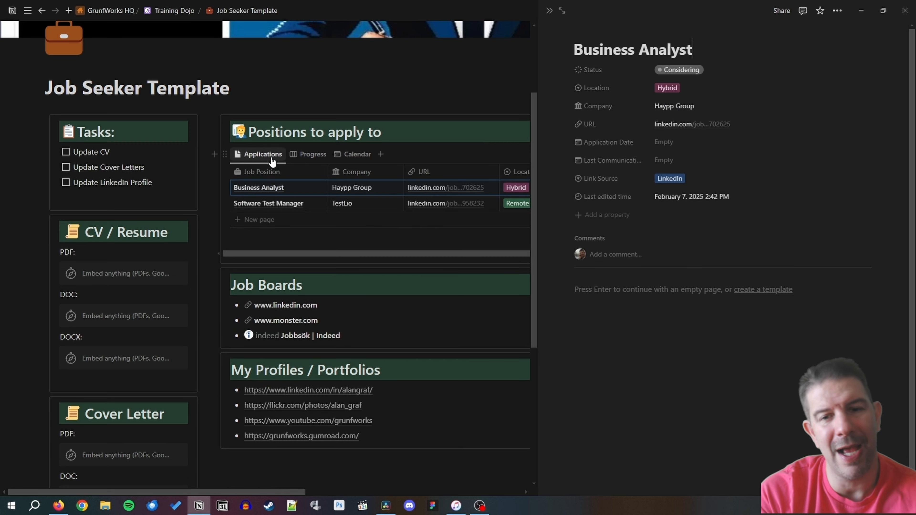
{"action": "left_click", "coordinate": [349, 154]}
{"action": "left_click", "coordinate": [549, 11]}
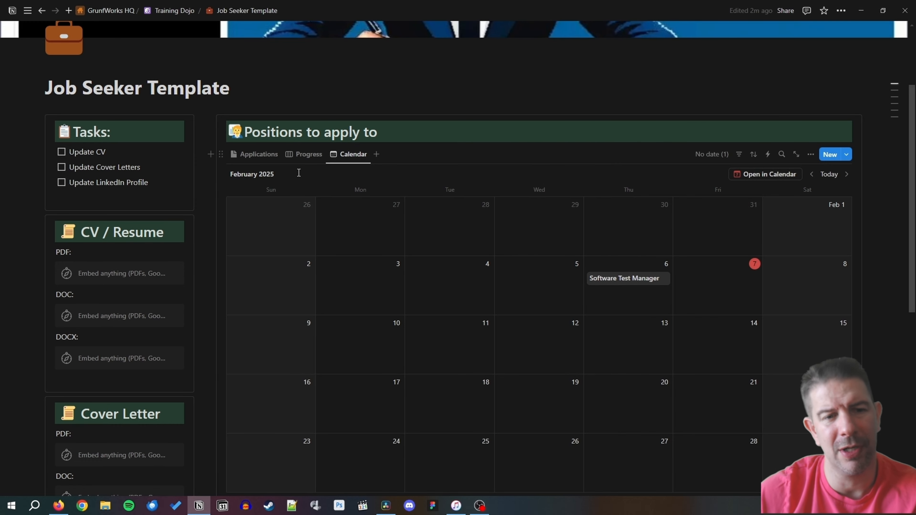
Step: Show the Company, Last Communication Date and Link Source properties on the Calendar view's entries
{"action": "left_click", "coordinate": [810, 154]}
{"action": "left_click", "coordinate": [818, 226]}
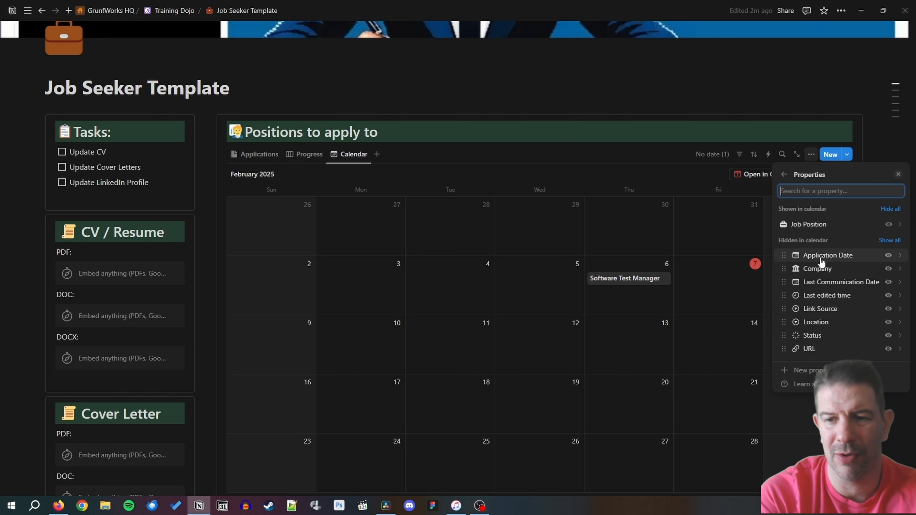
{"action": "left_click", "coordinate": [889, 269]}
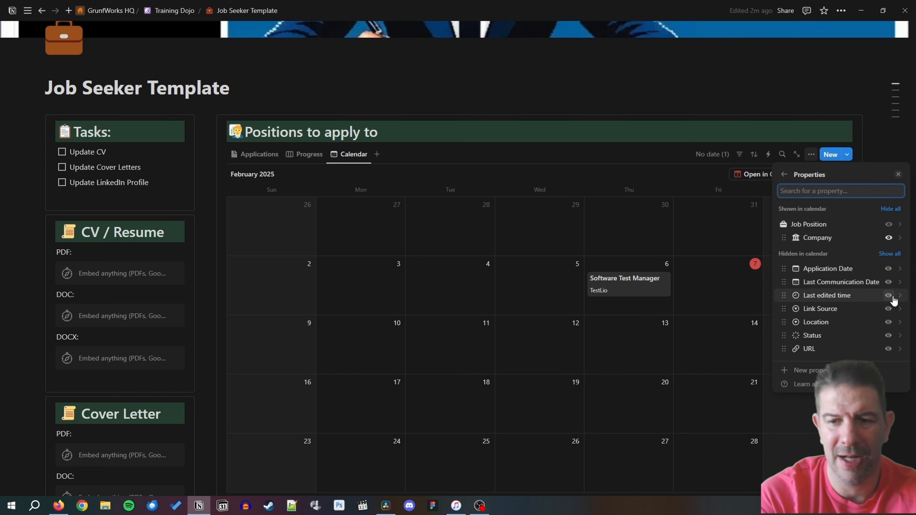
{"action": "left_click", "coordinate": [888, 282]}
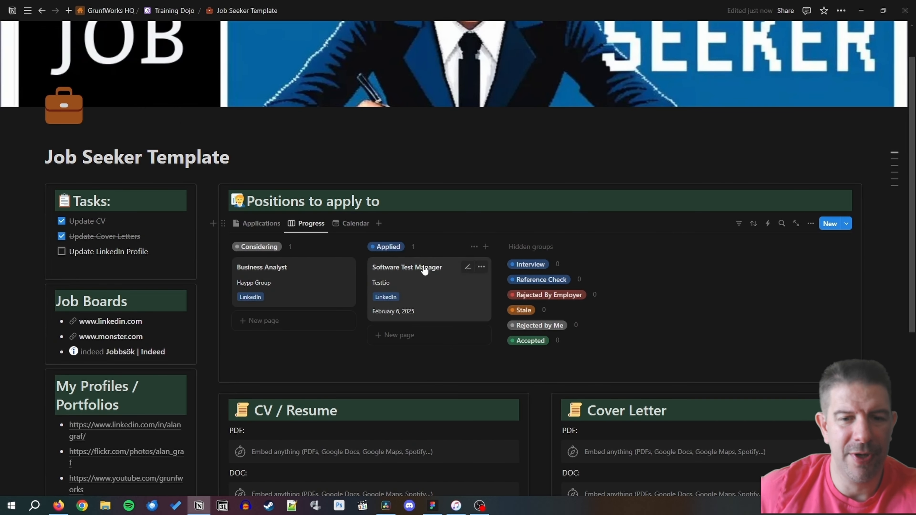
Step: Return the positions database to its Applications view and insert a button named "New Job Posting" below the CV / Resume callout
{"action": "left_click", "coordinate": [354, 223]}
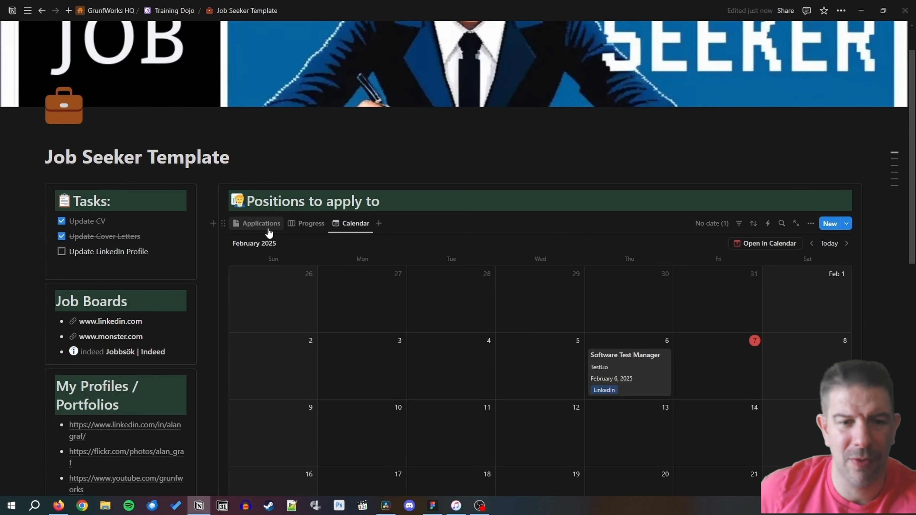
{"action": "left_click", "coordinate": [261, 223]}
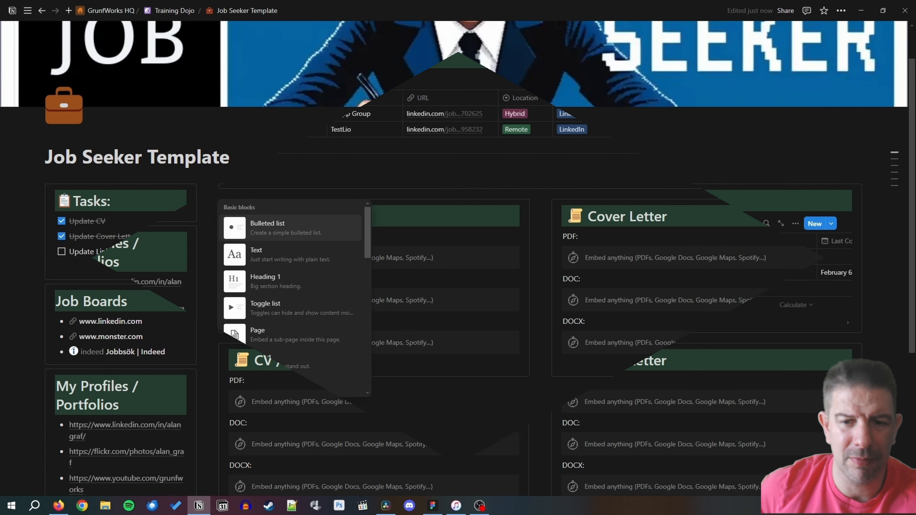
{"action": "type", "text": "but"}
{"action": "key", "text": "Return"}
{"action": "type", "text": "N"}
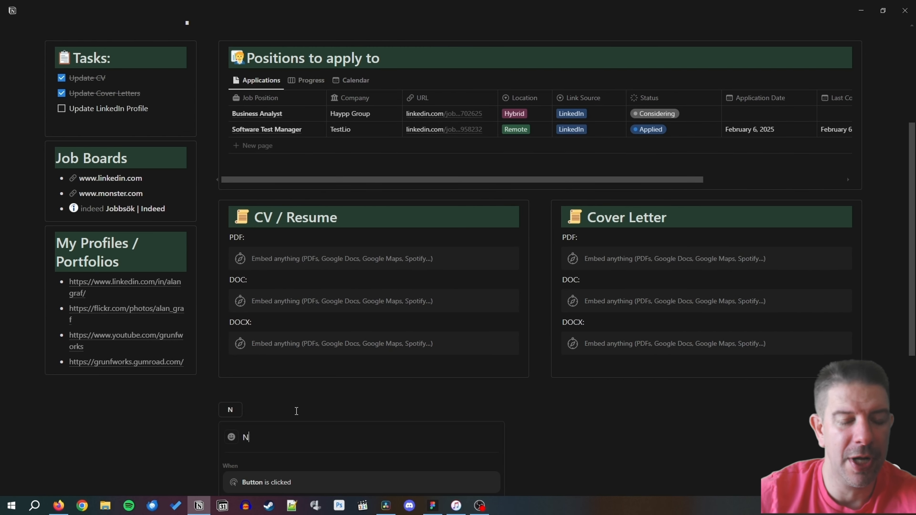
{"action": "type", "text": "ew Job"}
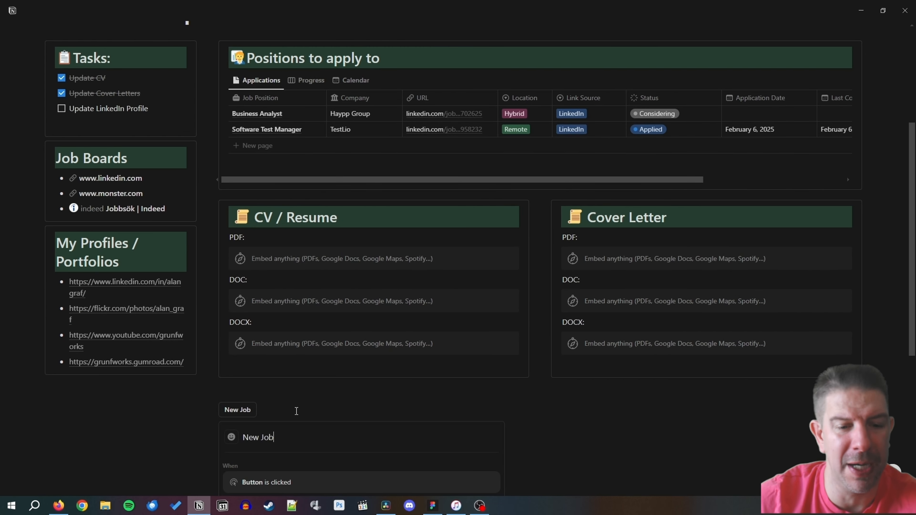
{"action": "type", "text": " Posting"}
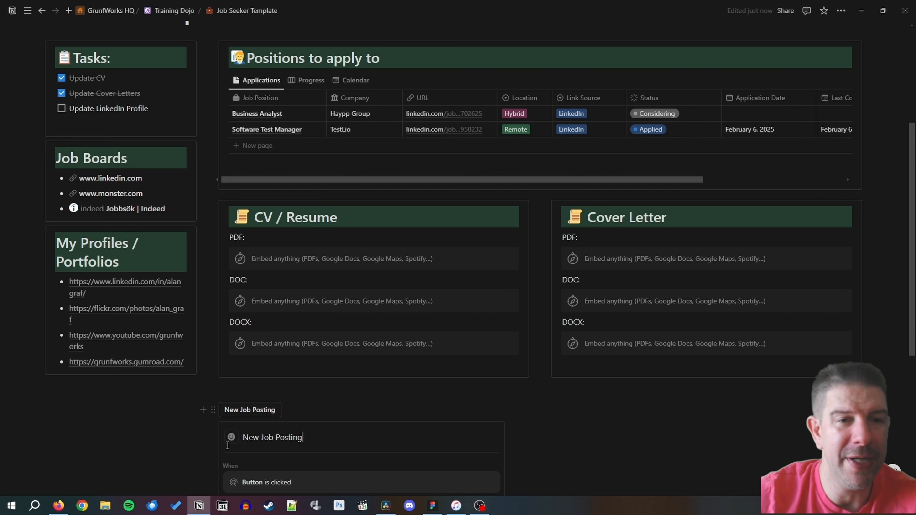
Step: Give the New Job Posting button a green briefcase icon
{"action": "left_click", "coordinate": [232, 437]}
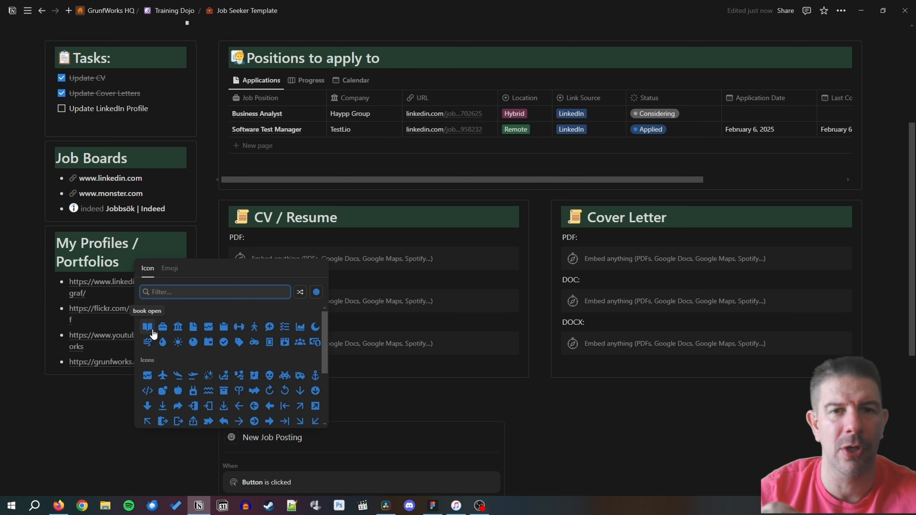
{"action": "left_click", "coordinate": [317, 292]}
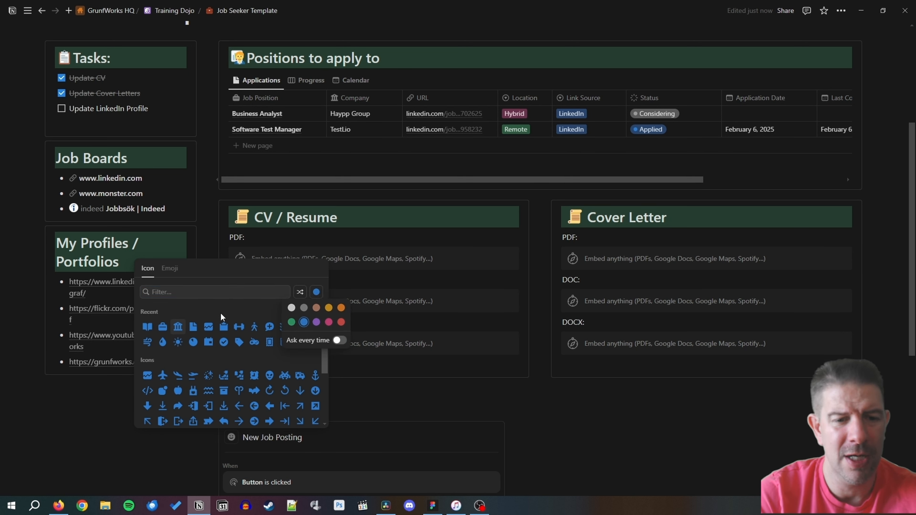
{"action": "left_click", "coordinate": [291, 322]}
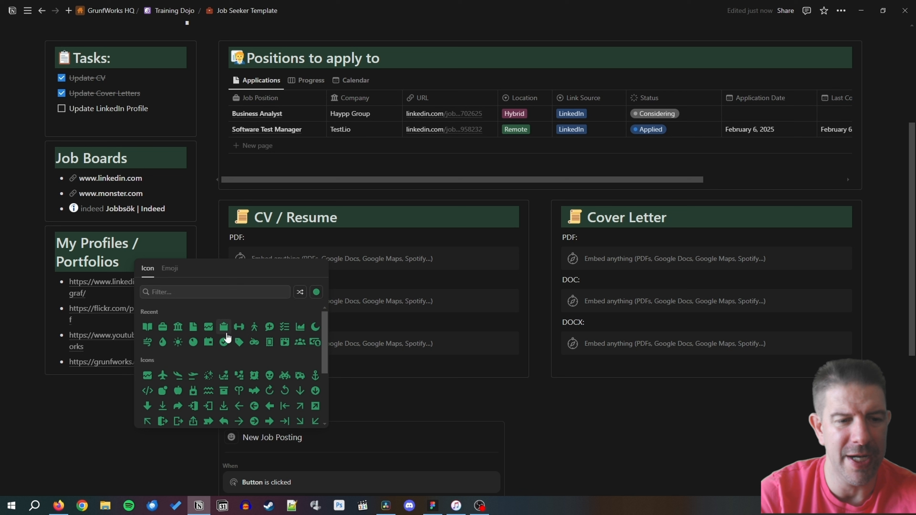
{"action": "left_click", "coordinate": [162, 327]}
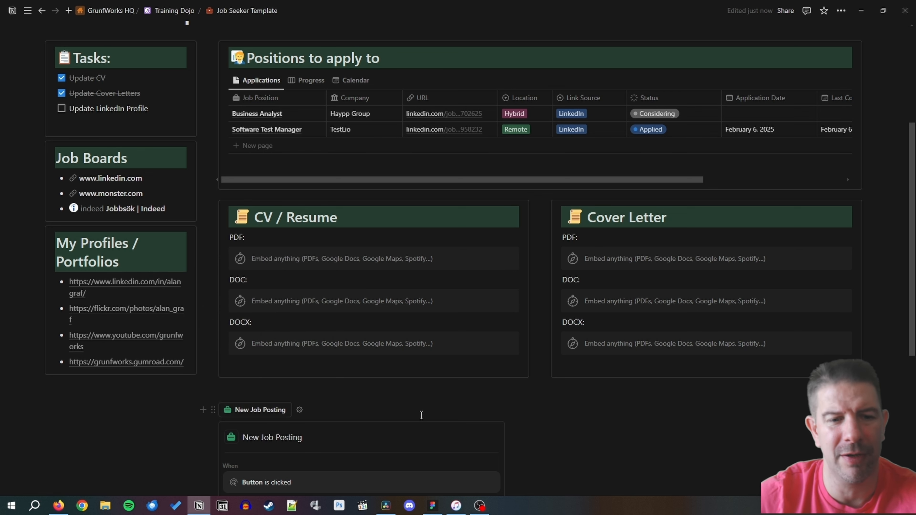
{"action": "left_click", "coordinate": [390, 408]}
{"action": "left_click", "coordinate": [340, 395]}
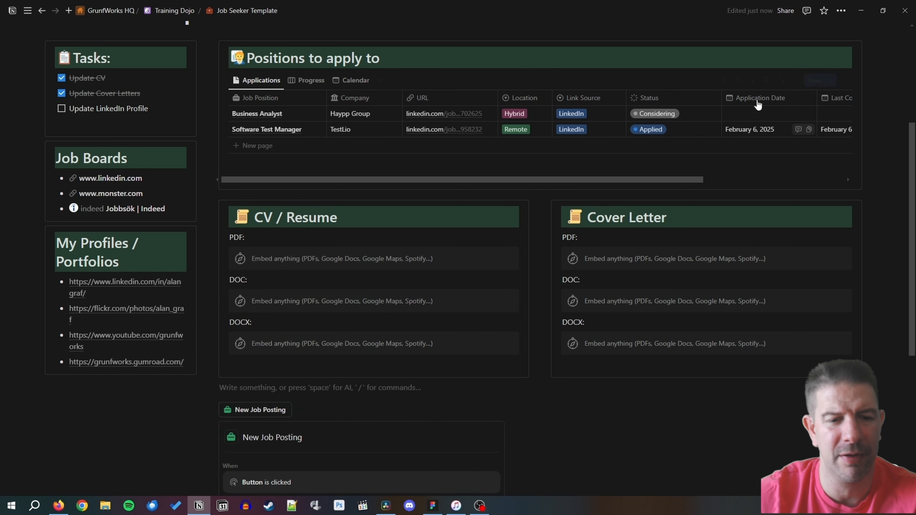
Step: Create a new page template in the Application Tracker DB with the office worker emoji as its icon
{"action": "left_click", "coordinate": [831, 81]}
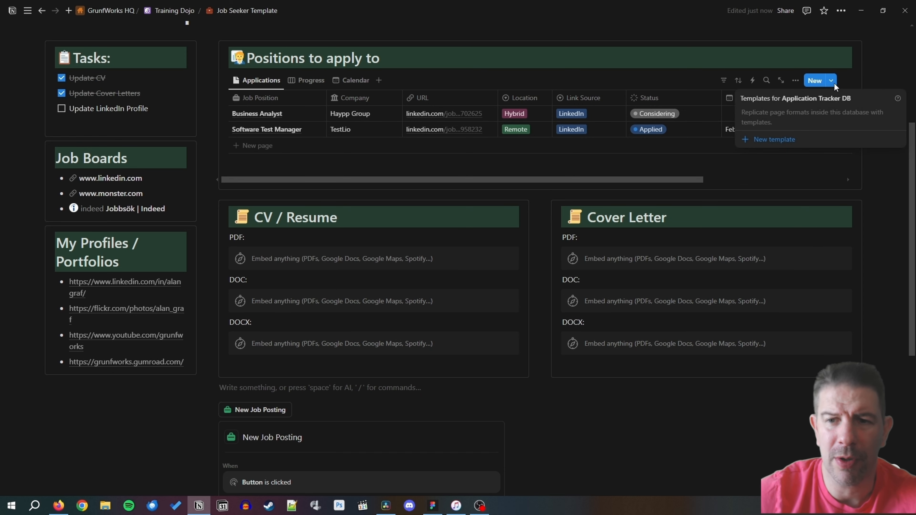
{"action": "left_click", "coordinate": [756, 140]}
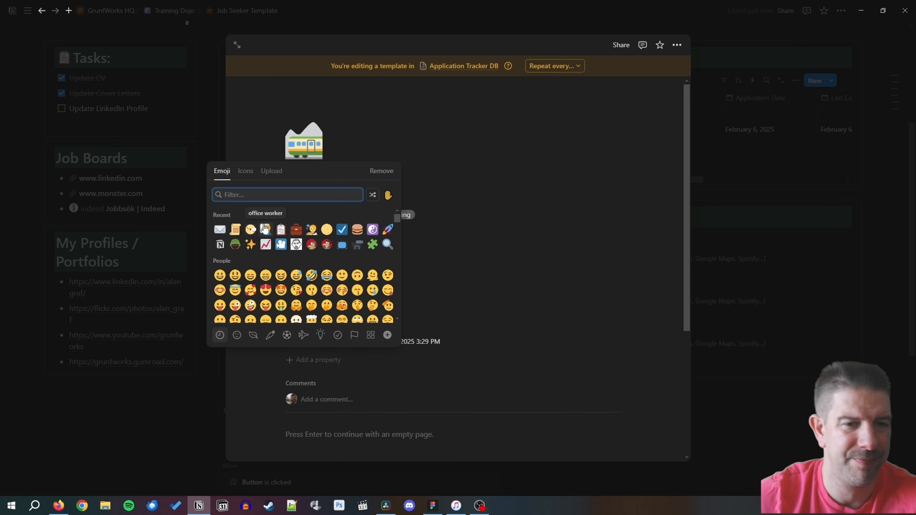
{"action": "left_click", "coordinate": [266, 231]}
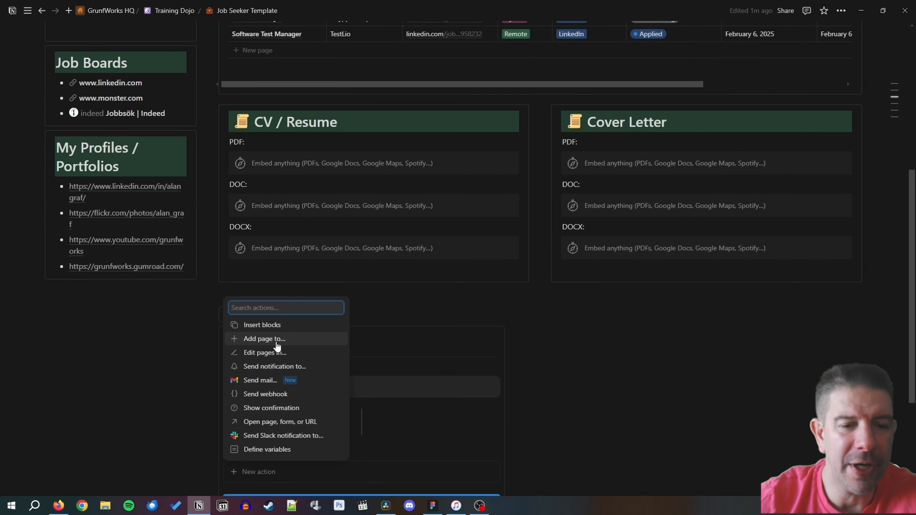
Step: Make the New Job Posting button add a page to the Job Seeker Template's Application Tracker DB using the New page template
{"action": "left_click", "coordinate": [276, 341]}
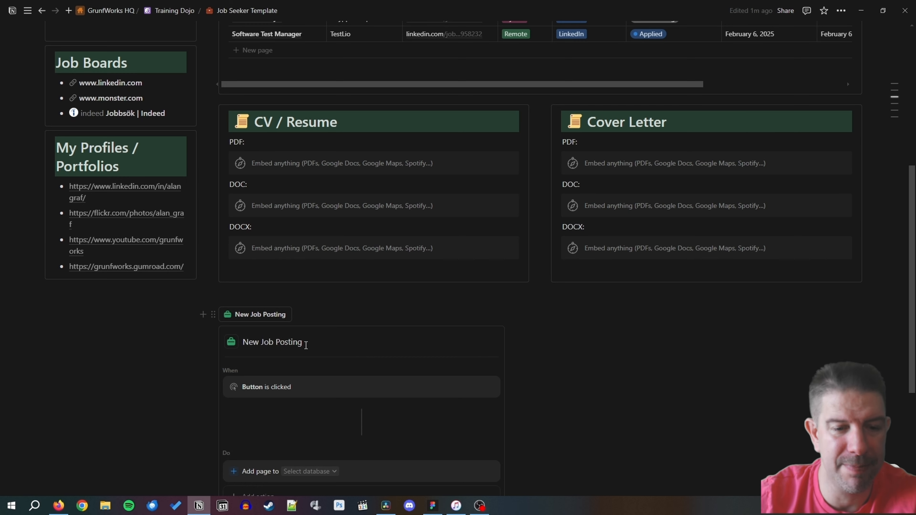
{"action": "left_click", "coordinate": [333, 471]}
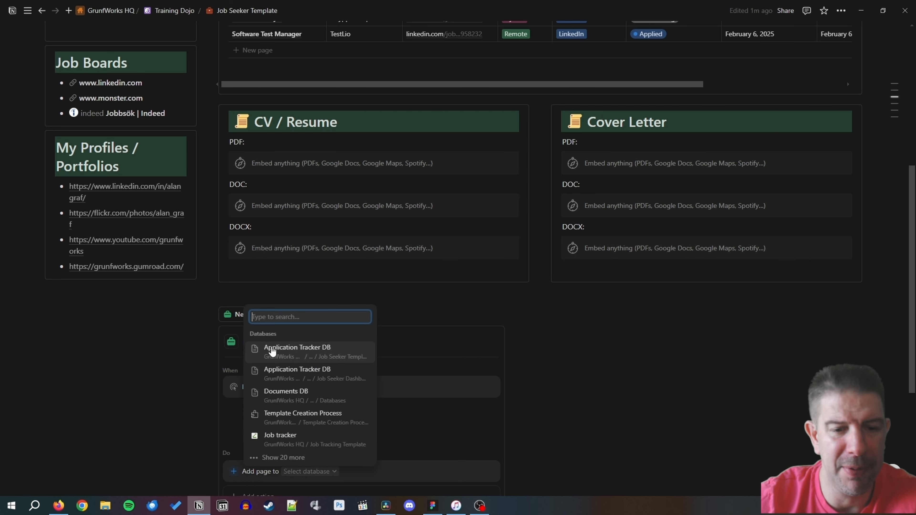
{"action": "left_click", "coordinate": [272, 352]}
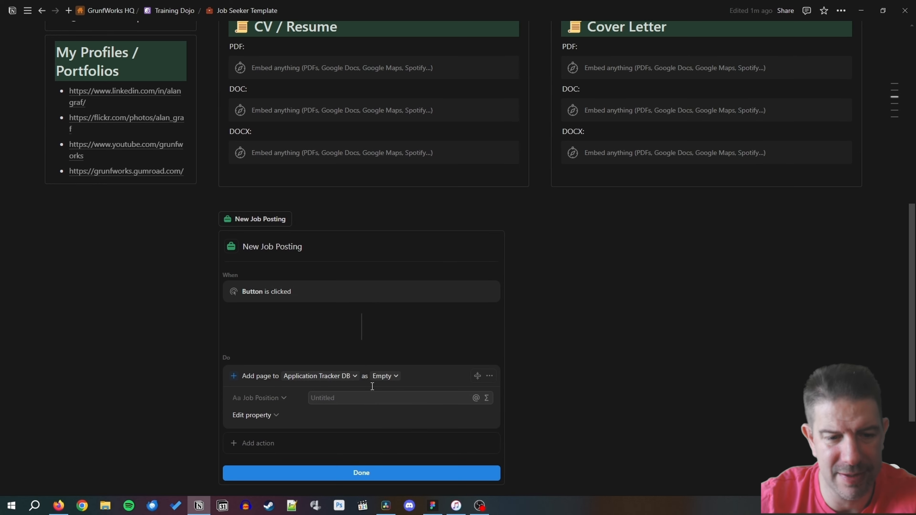
{"action": "left_click", "coordinate": [390, 376]}
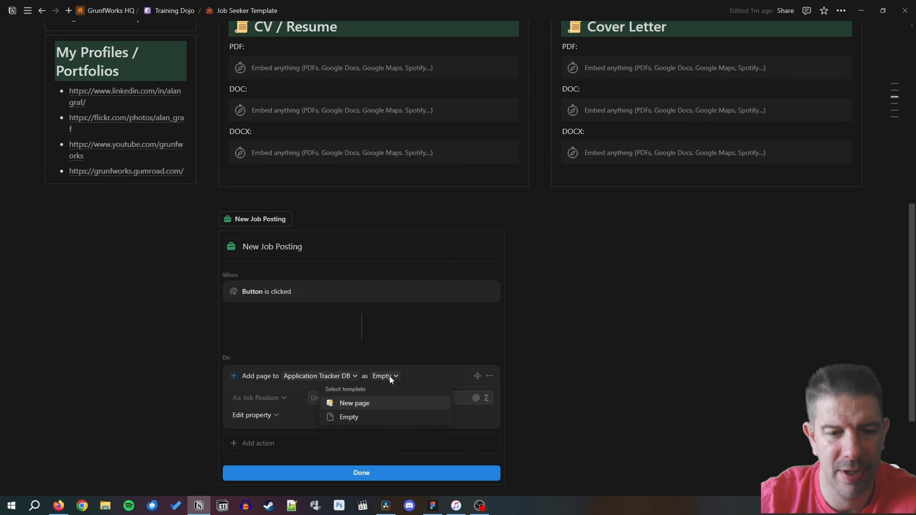
{"action": "left_click", "coordinate": [364, 403]}
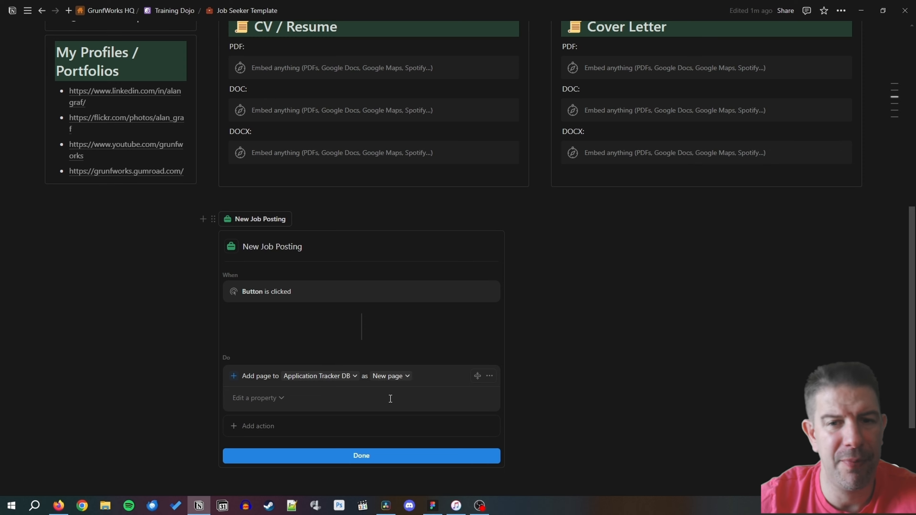
Step: Add a button action that opens the added page in Center peek, and place the finished button above the Tasks callout
{"action": "left_click", "coordinate": [281, 398]}
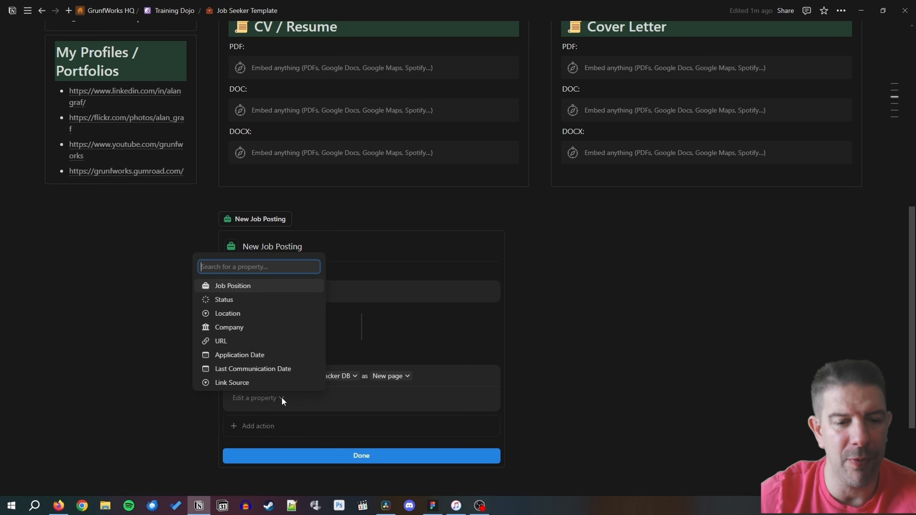
{"action": "left_click", "coordinate": [293, 425]}
{"action": "left_click", "coordinate": [263, 424]}
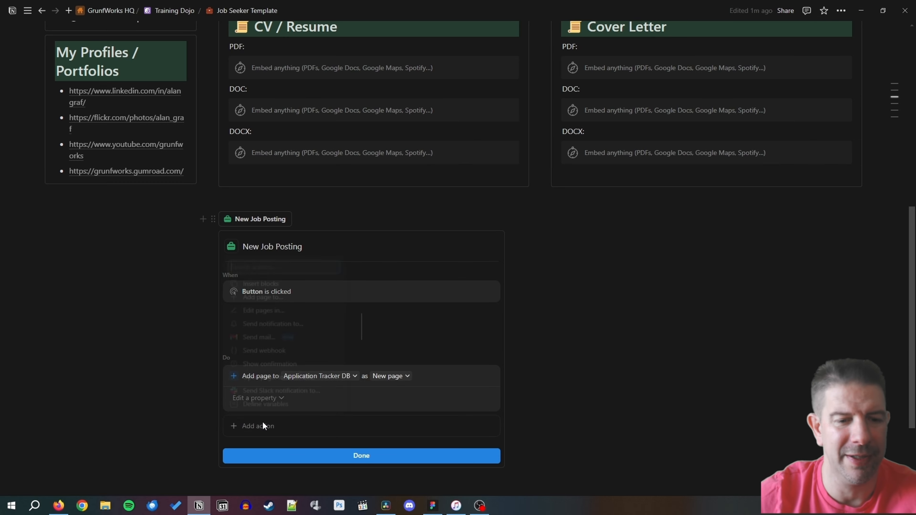
{"action": "left_click", "coordinate": [267, 377]}
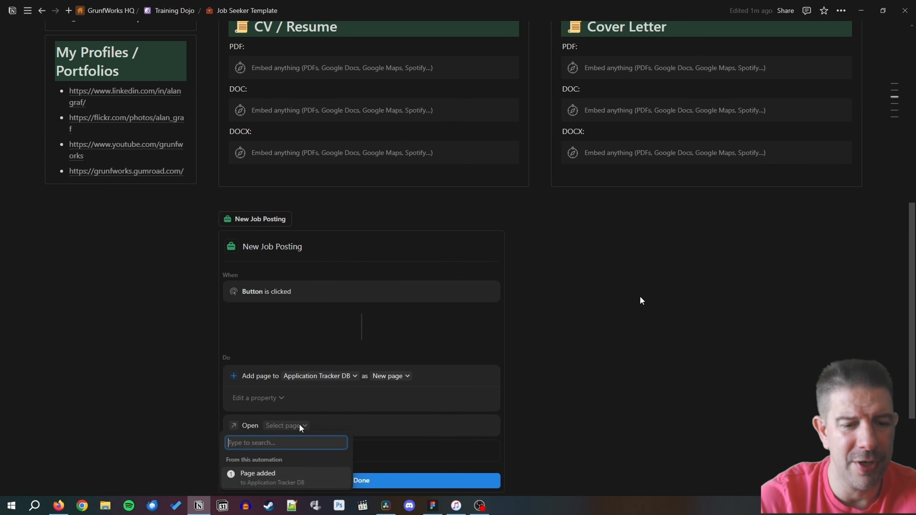
{"action": "left_click", "coordinate": [286, 264]}
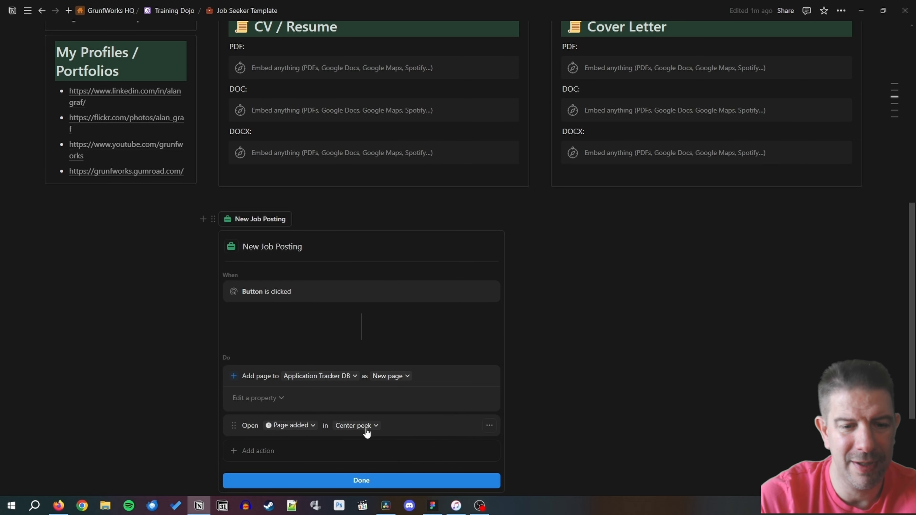
{"action": "left_click", "coordinate": [435, 485]}
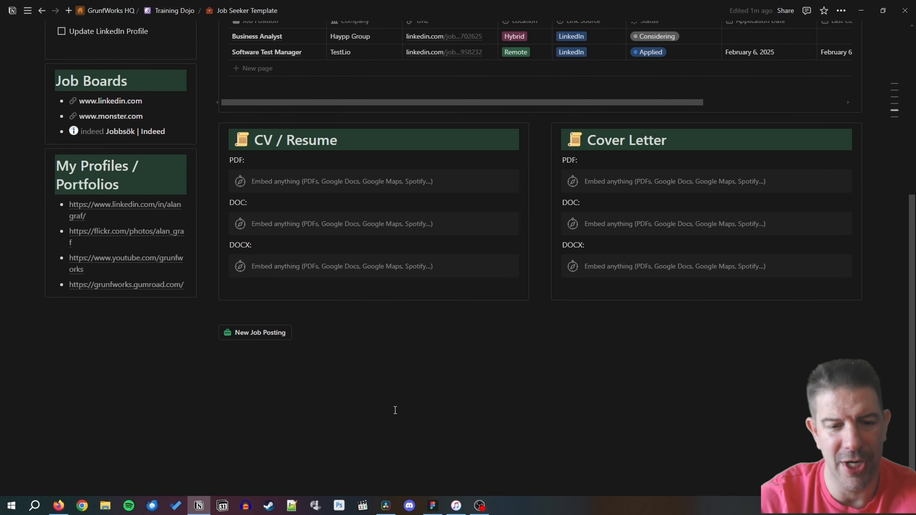
{"action": "left_click_drag", "start_coordinate": [215, 333], "coordinate": [83, 235]}
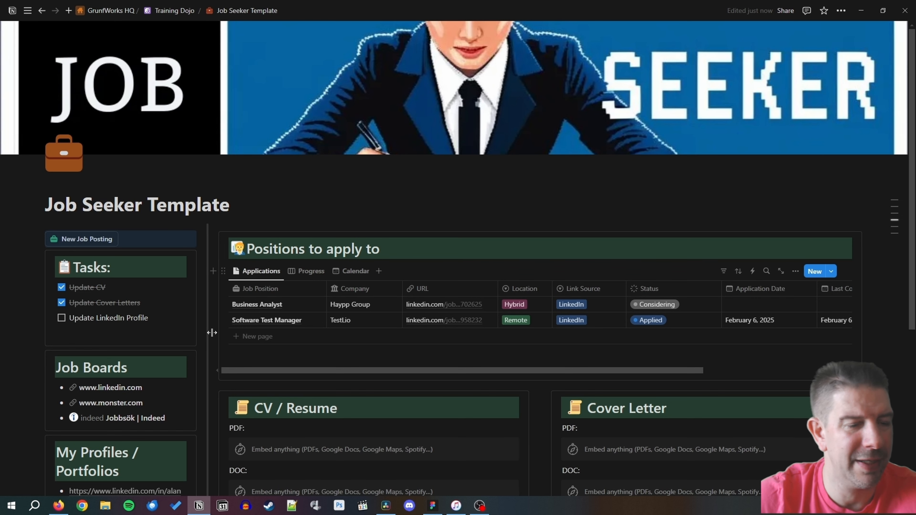
Step: Add a Heading 1 reading "Shortcuts" at the end of the page and give it a green background
{"action": "scroll", "coordinate": [212, 332], "scroll_direction": "down", "scroll_amount": 7}
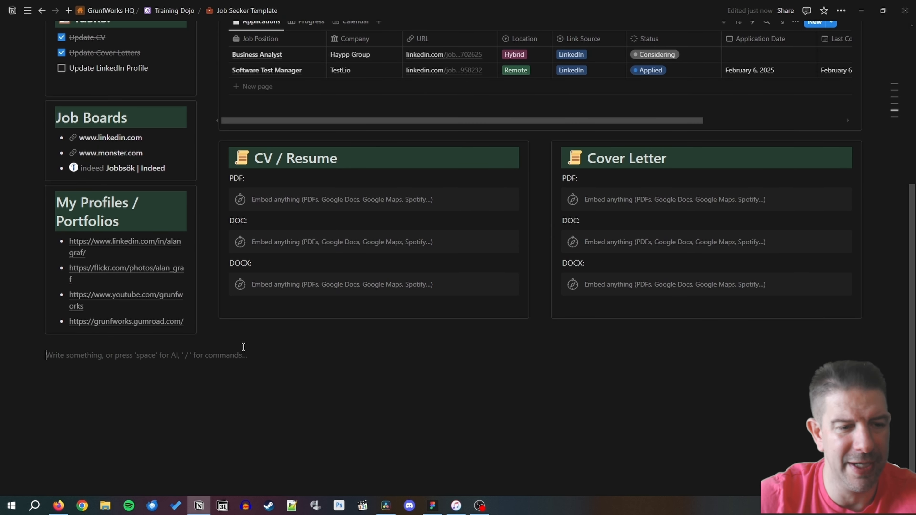
{"action": "type", "text": "/C"}
{"action": "type", "text": "H1"}
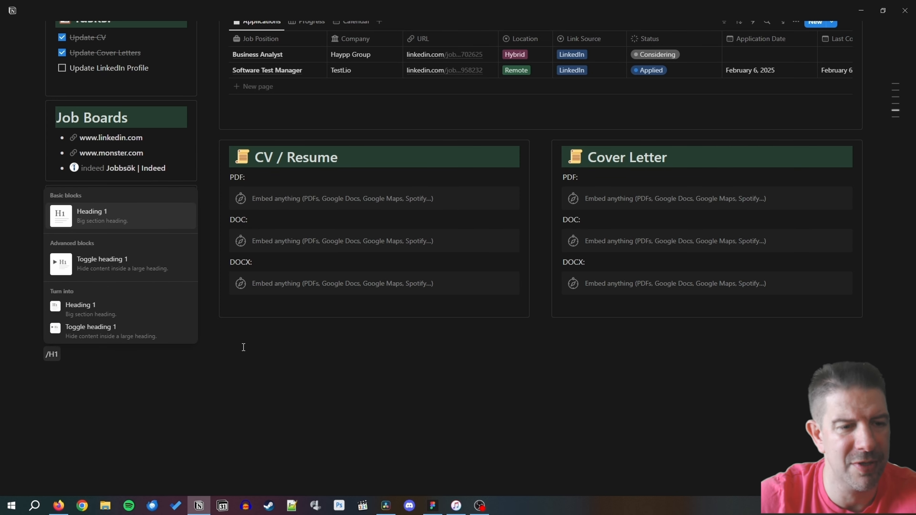
{"action": "key", "text": "Return"}
{"action": "type", "text": "Shortcuts"}
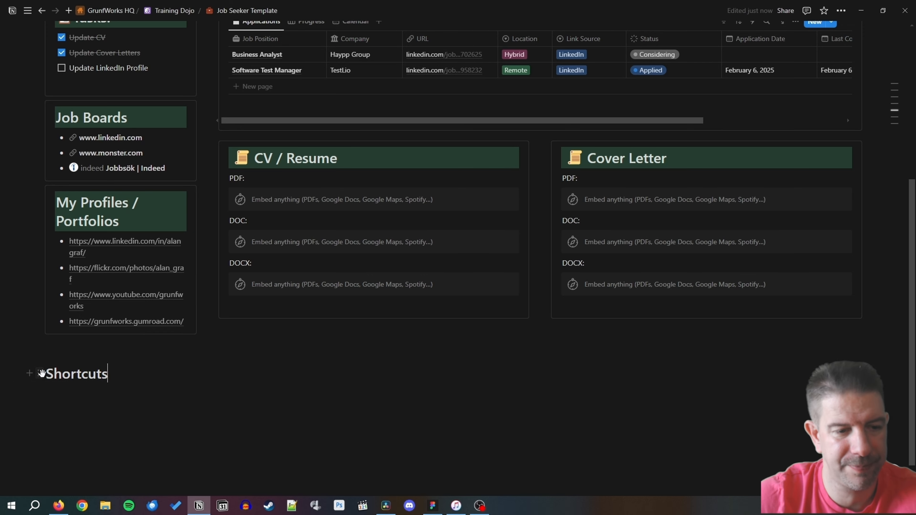
{"action": "left_click", "coordinate": [42, 374]}
{"action": "mouse_move", "coordinate": [139, 442]}
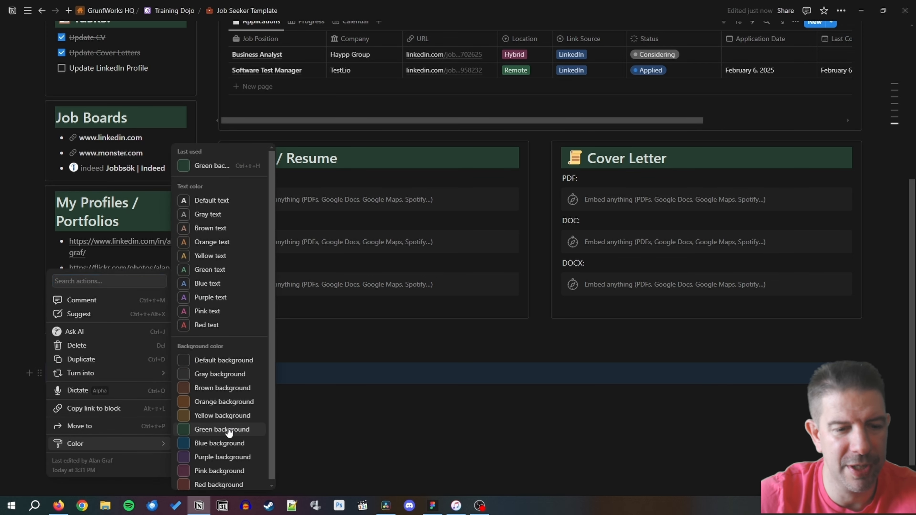
{"action": "left_click", "coordinate": [222, 429]}
Step: Insert a callout below the My Profiles / Portfolios callout and move the Shortcuts heading into it
{"action": "left_click", "coordinate": [74, 349]}
{"action": "type", "text": "/callout"}
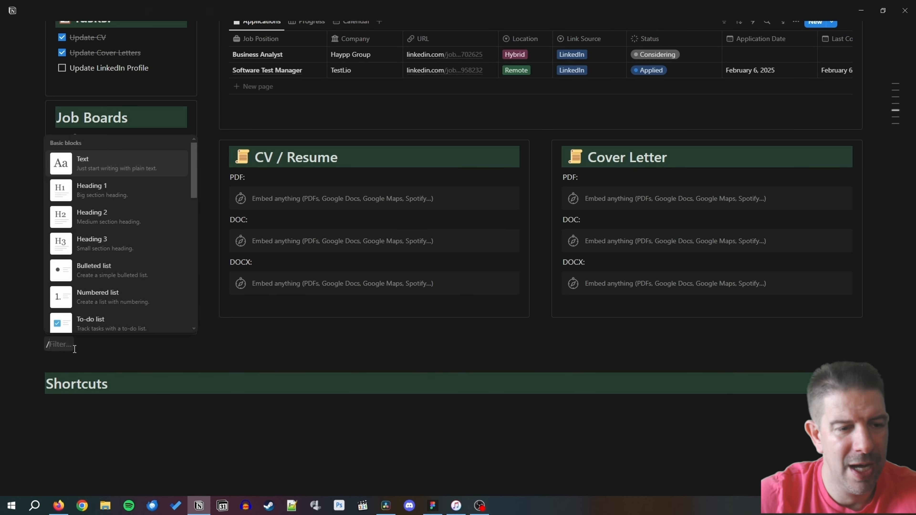
{"action": "key", "text": "Return"}
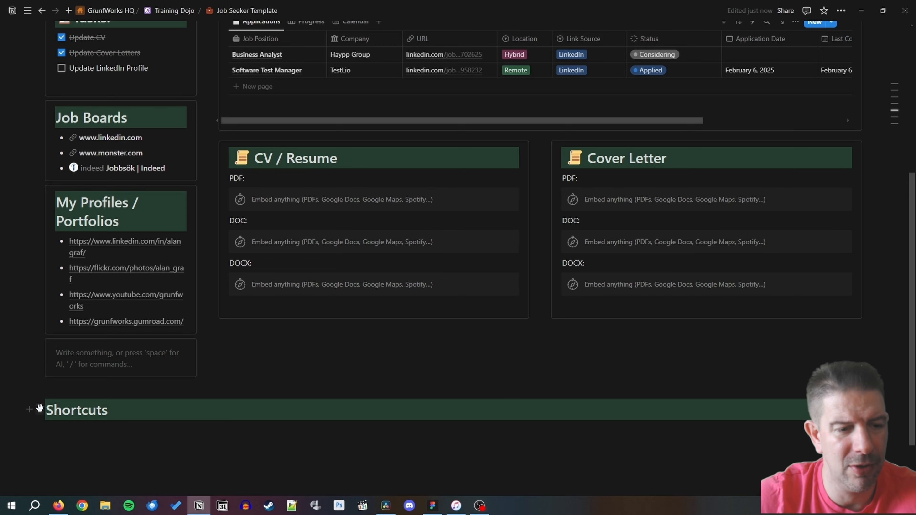
{"action": "left_click_drag", "start_coordinate": [39, 409], "coordinate": [72, 356]}
Step: Move the New Job Posting button under the Shortcuts heading inside the callout and delete the empty line below it
{"action": "scroll", "coordinate": [58, 251], "scroll_direction": "up", "scroll_amount": 5}
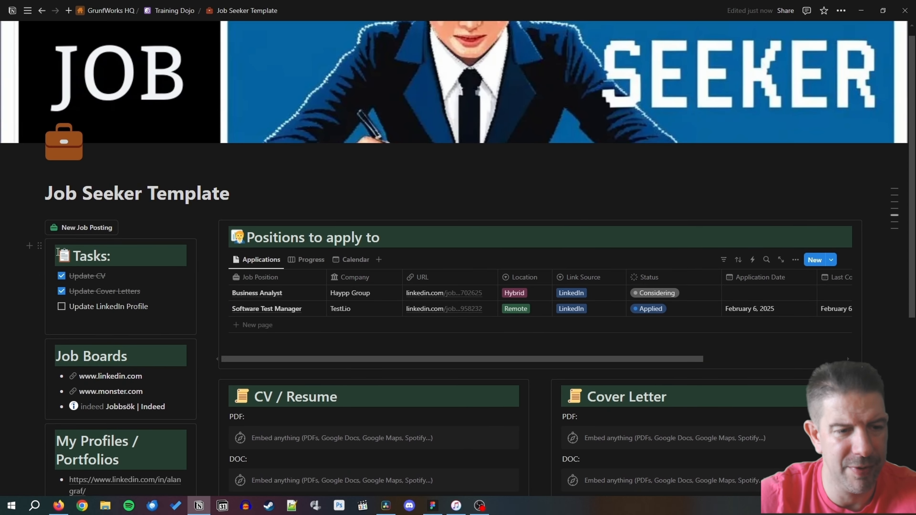
{"action": "left_click_drag", "start_coordinate": [36, 225], "coordinate": [86, 339]}
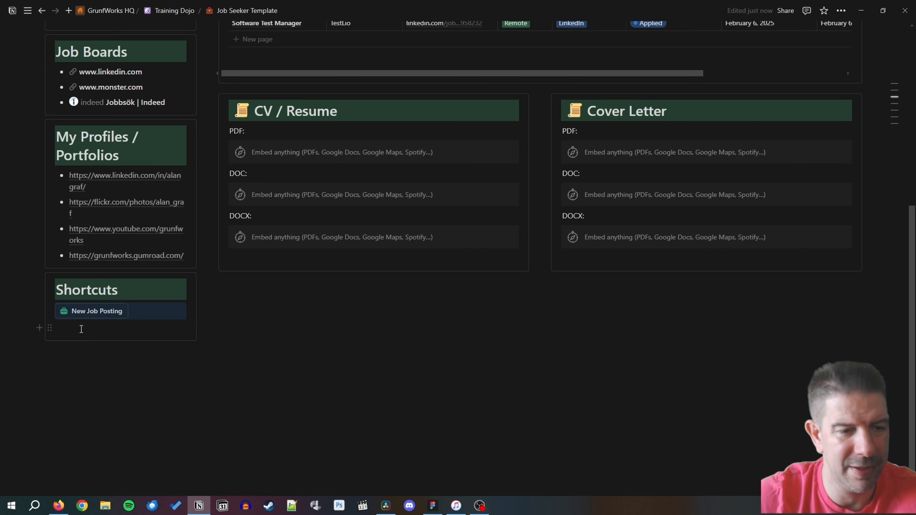
{"action": "left_click", "coordinate": [51, 328]}
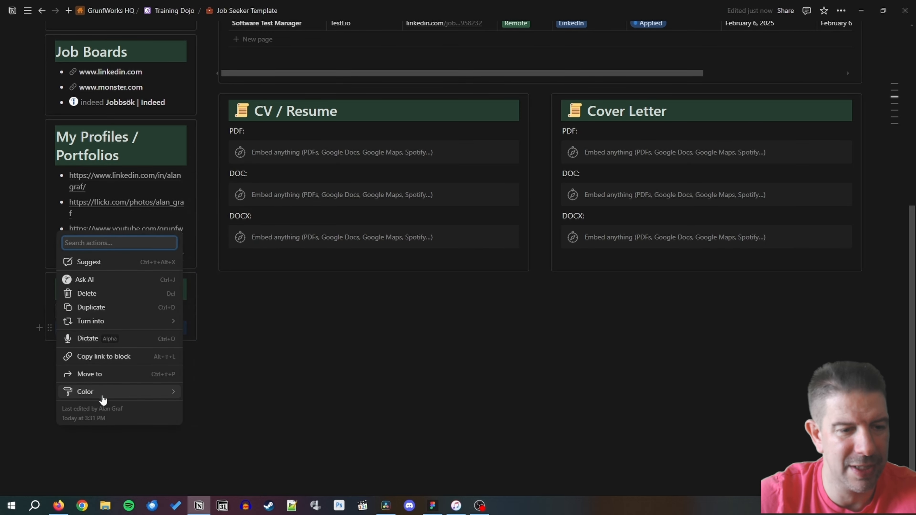
{"action": "left_click", "coordinate": [101, 300]}
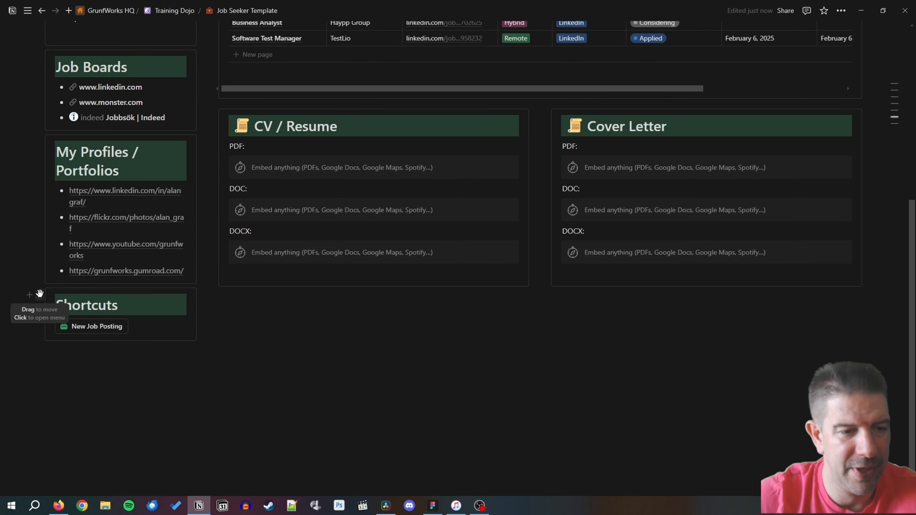
Step: Move the Shortcuts callout above the Tasks callout
{"action": "left_click_drag", "start_coordinate": [38, 293], "coordinate": [70, 209]}
{"action": "left_click", "coordinate": [57, 229]}
{"action": "type", "text": ":s"}
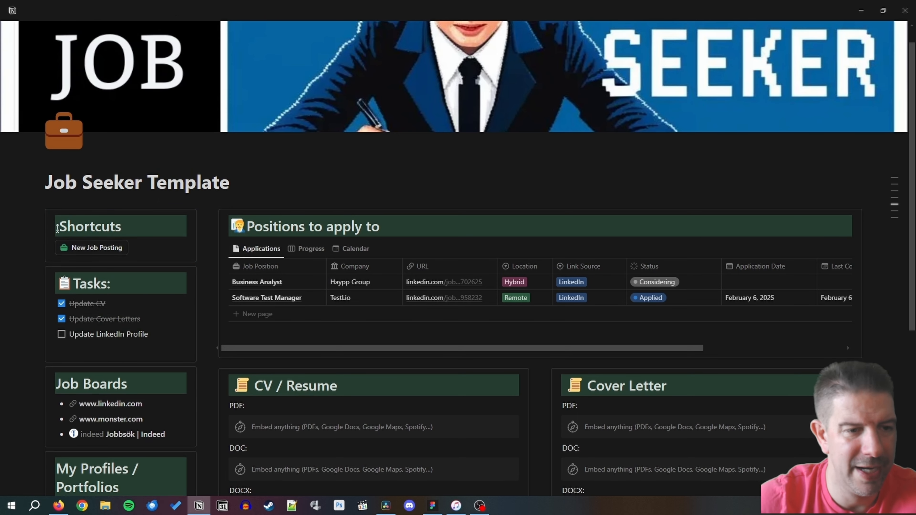
{"action": "type", "text": "hort"}
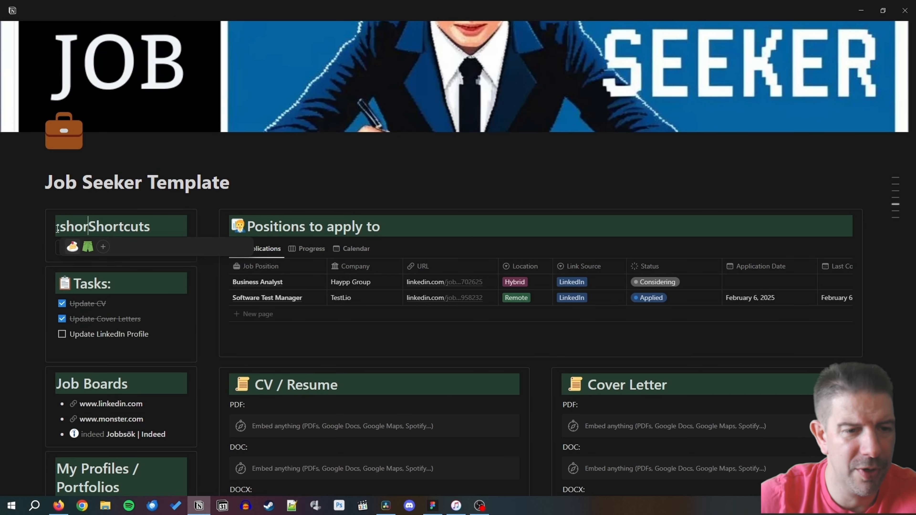
{"action": "key", "text": "BackSpace"}
{"action": "key", "text": "BackSpace"}
{"action": "key", "text": "BackSpace"}
{"action": "key", "text": "BackSpace"}
{"action": "key", "text": "BackSpace"}
{"action": "key", "text": "BackSpace"}
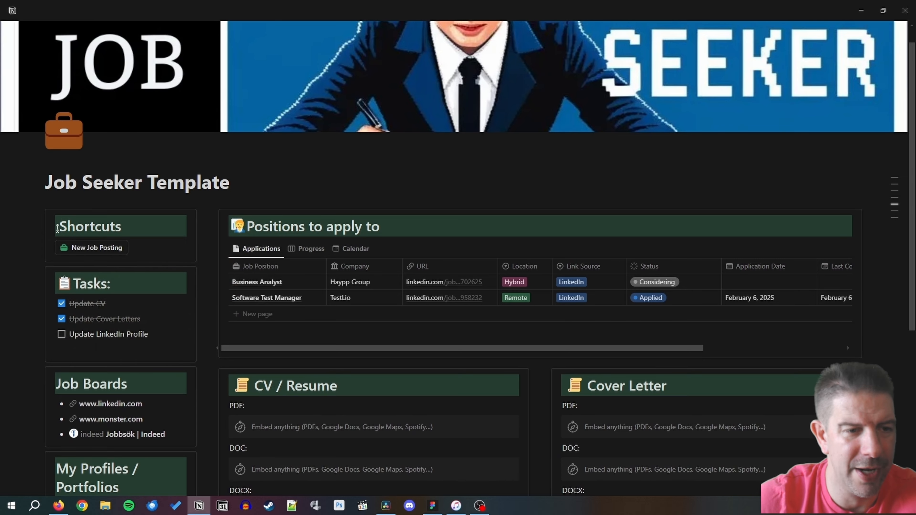
Step: Insert a thumbs-up emoji in front of the Shortcuts heading
{"action": "type", "text": ":like"}
{"action": "key", "text": "Return"}
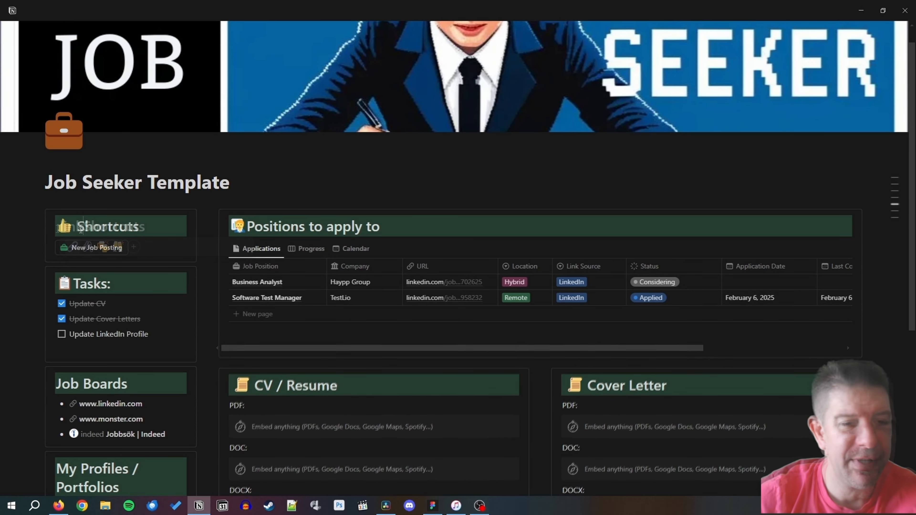
Step: Create a new application record with the New Job Posting button in the Shortcuts callout
{"action": "scroll", "coordinate": [93, 250], "scroll_direction": "down", "scroll_amount": 5}
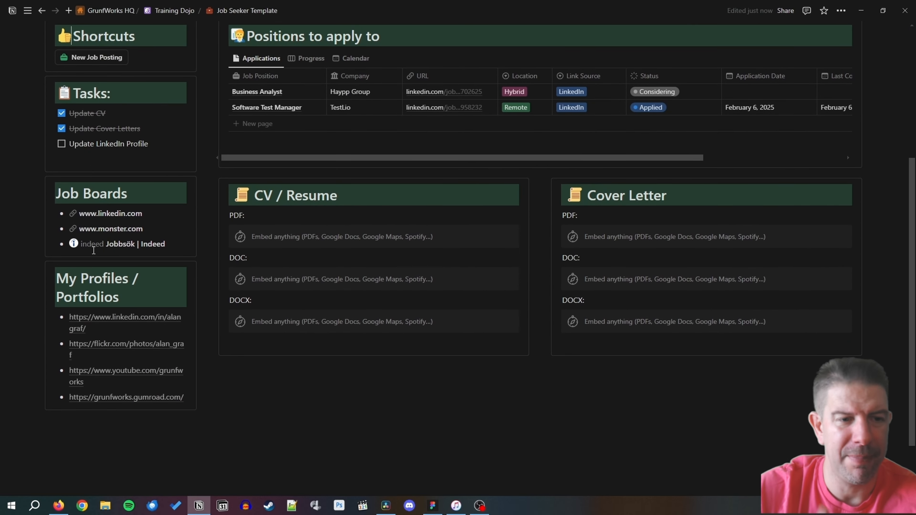
{"action": "scroll", "coordinate": [93, 250], "scroll_direction": "up", "scroll_amount": 5}
{"action": "left_click", "coordinate": [93, 248]}
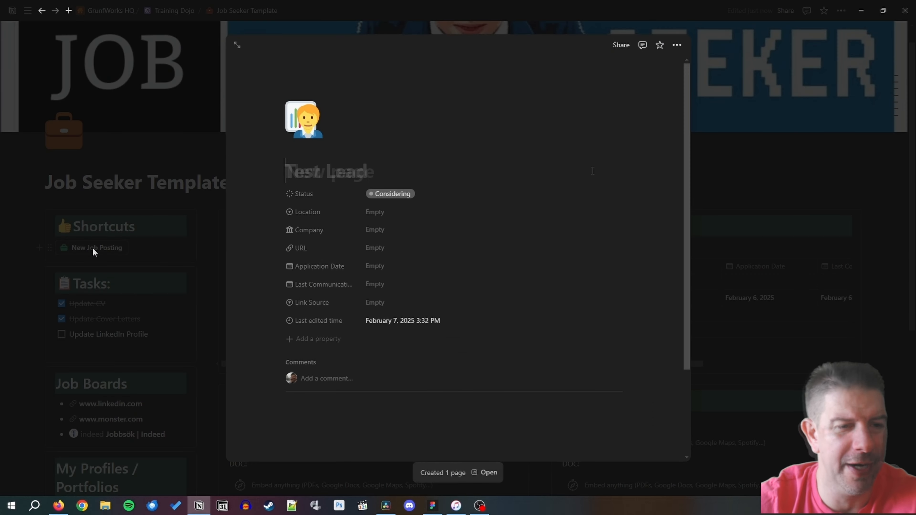
Step: Title the new record Test Lead and set its Location to a newly created On-Site option
{"action": "key", "text": "Tab"}
{"action": "key", "text": "Tab"}
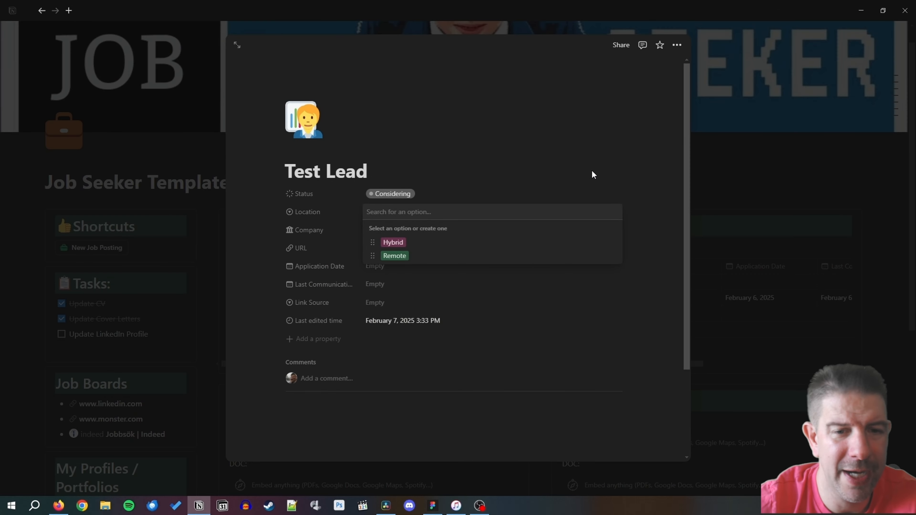
{"action": "type", "text": "Hy"}
{"action": "key", "text": "BackSpace"}
{"action": "key", "text": "BackSpace"}
{"action": "type", "text": "O"}
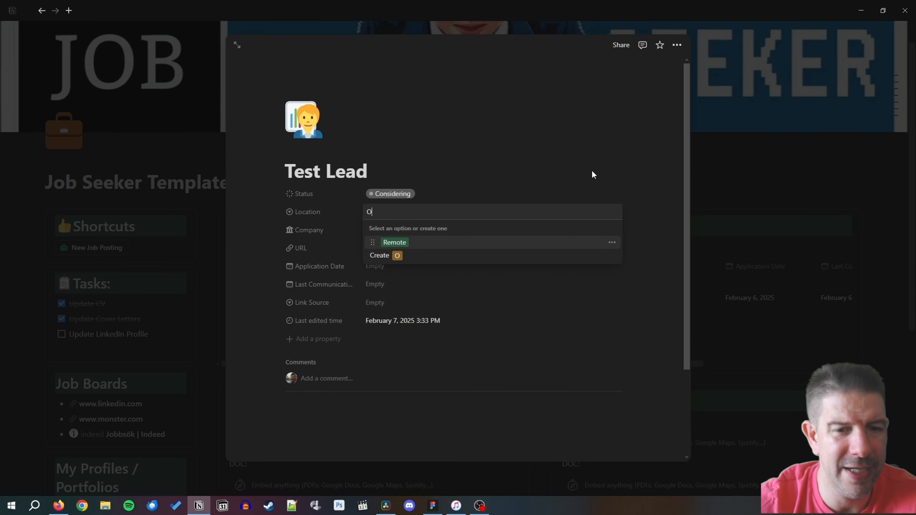
{"action": "type", "text": "n-Site"}
{"action": "key", "text": "Return"}
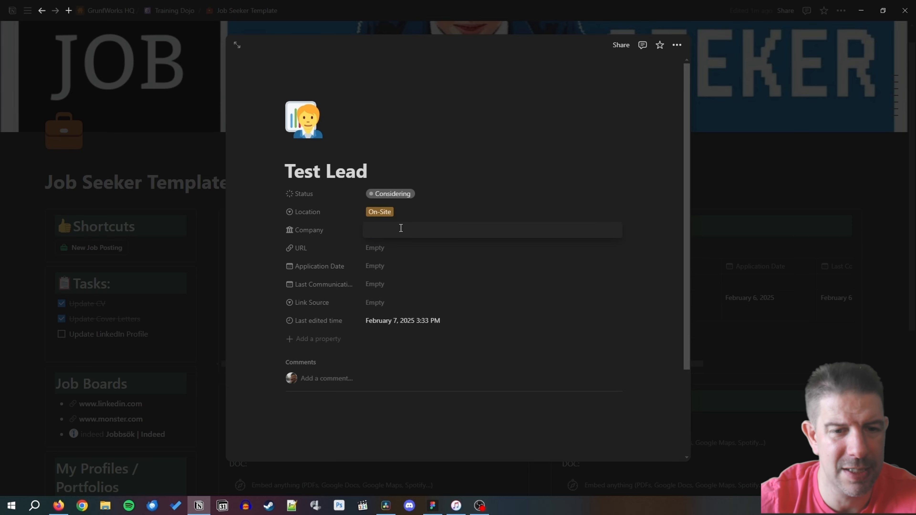
Step: Enter Nordea as the record's Company, set its Link Source to LinkedIn, and close the record
{"action": "type", "text": "Nordea"}
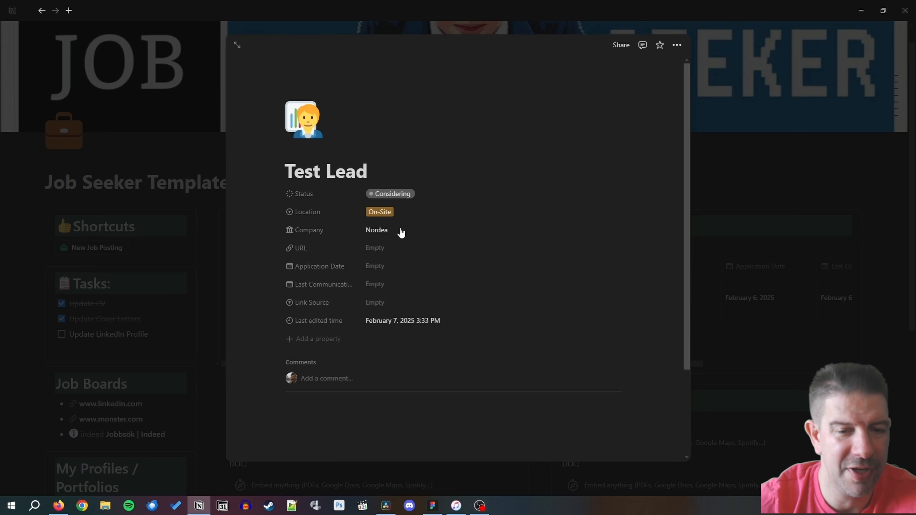
{"action": "left_click", "coordinate": [403, 303]}
{"action": "left_click", "coordinate": [410, 335]}
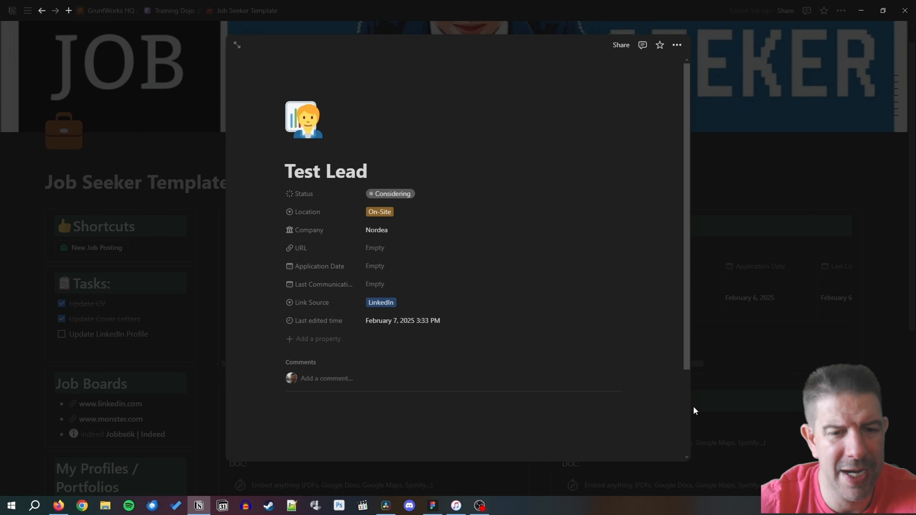
{"action": "left_click", "coordinate": [736, 350]}
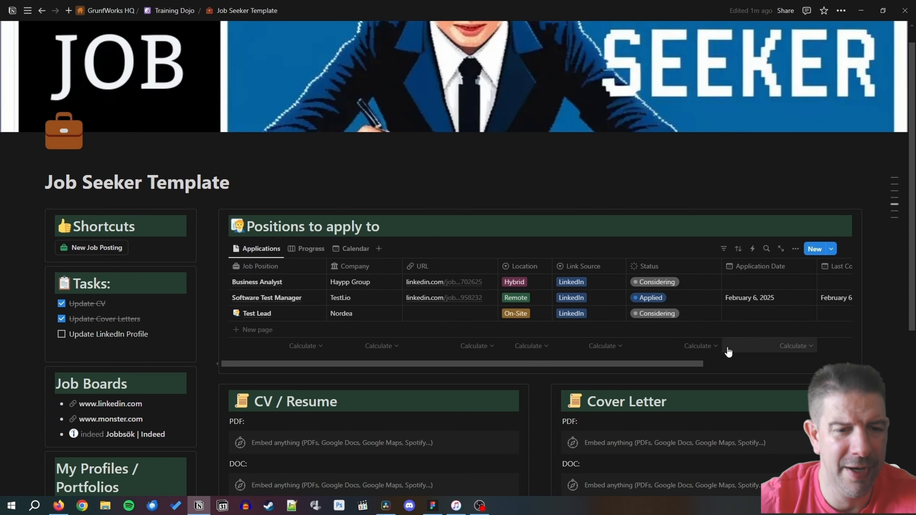
Step: Move the Business Analyst card into the Interview group of the Progress board and return to the Applications table view
{"action": "left_click", "coordinate": [306, 248]}
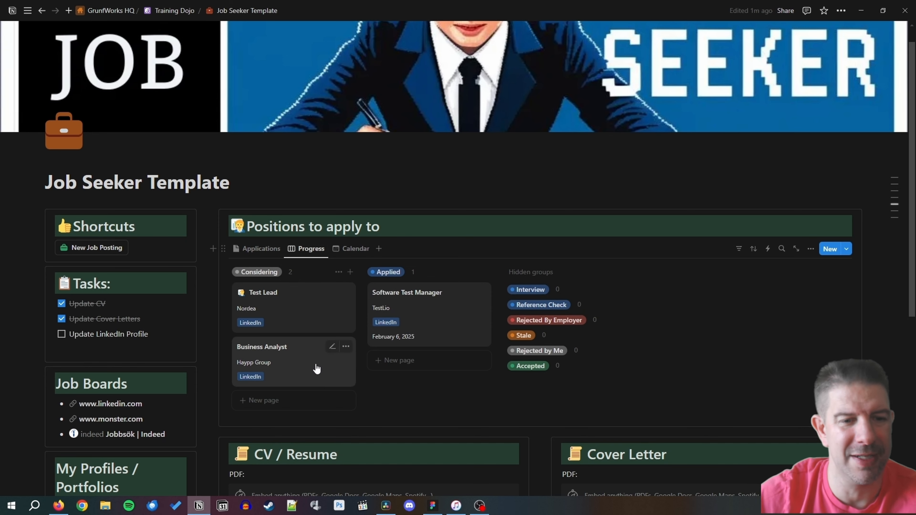
{"action": "left_click_drag", "start_coordinate": [317, 369], "coordinate": [530, 290]}
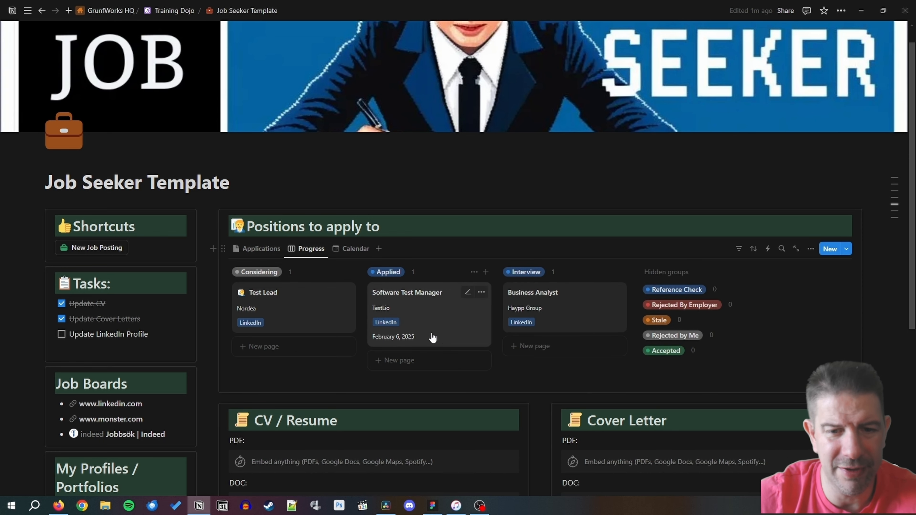
{"action": "left_click", "coordinate": [262, 252]}
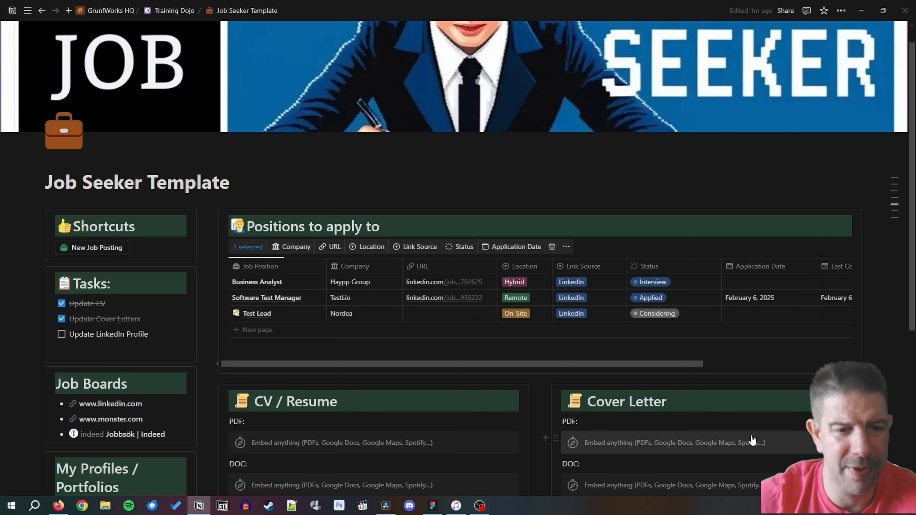
{"action": "left_click", "coordinate": [357, 347]}
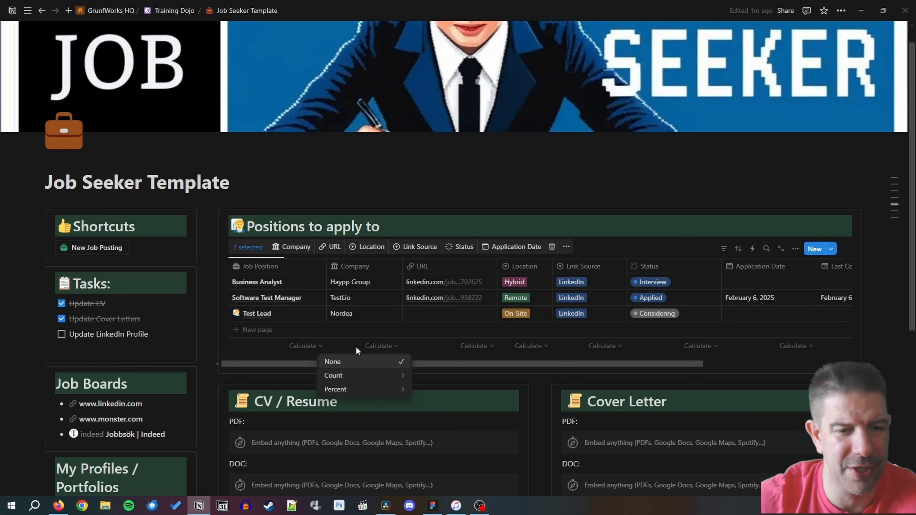
{"action": "left_click", "coordinate": [545, 175]}
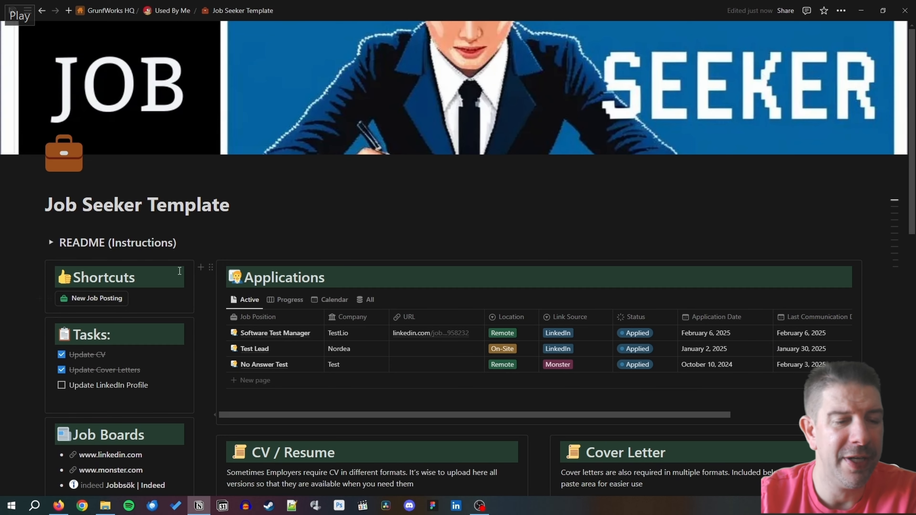
Step: Insert an empty callout block below the CV / Resume callout
{"action": "scroll", "coordinate": [101, 308], "scroll_direction": "down", "scroll_amount": 10}
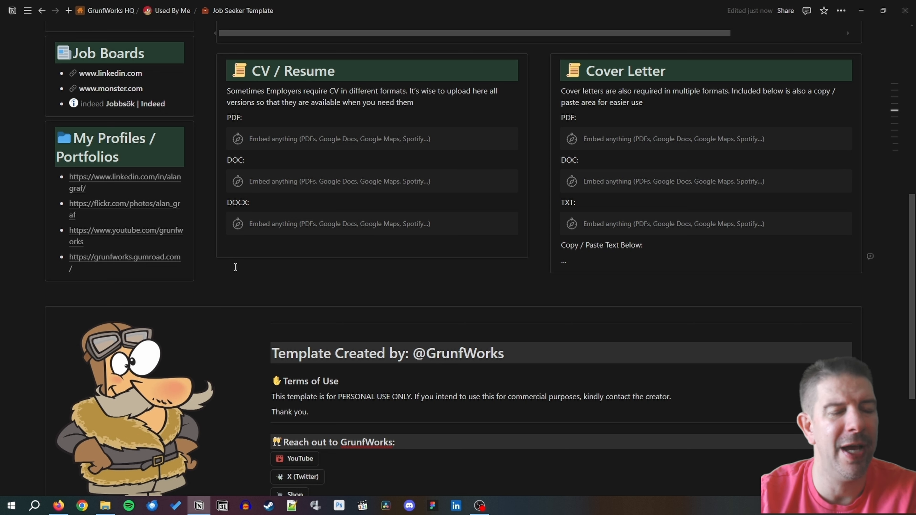
{"action": "left_click", "coordinate": [236, 275]}
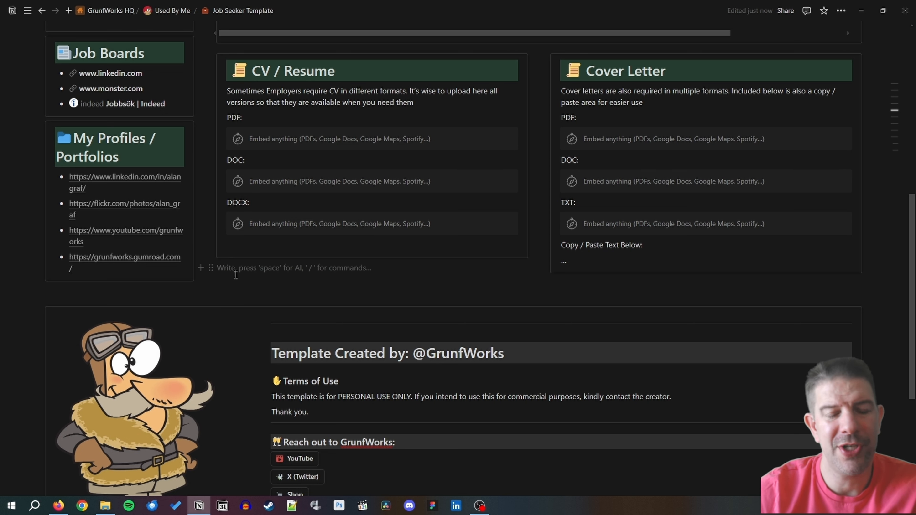
{"action": "key", "text": "Return"}
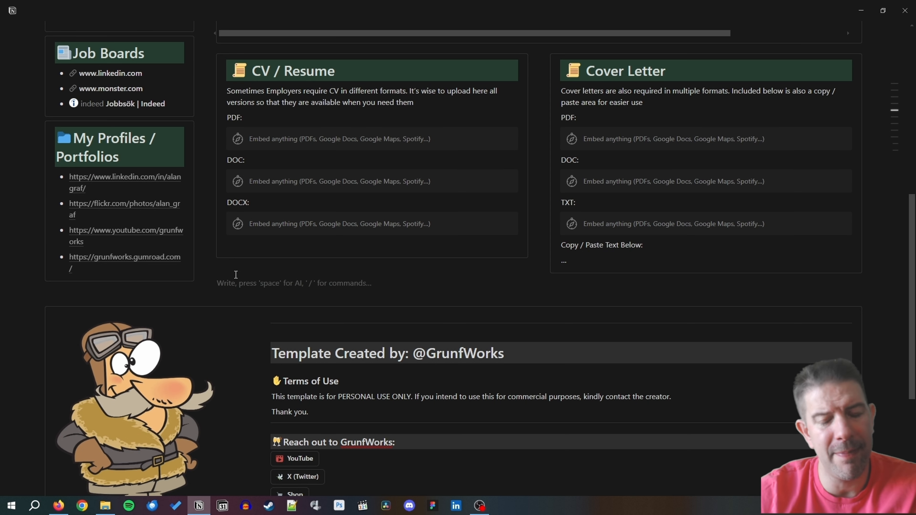
{"action": "type", "text": "/callo"}
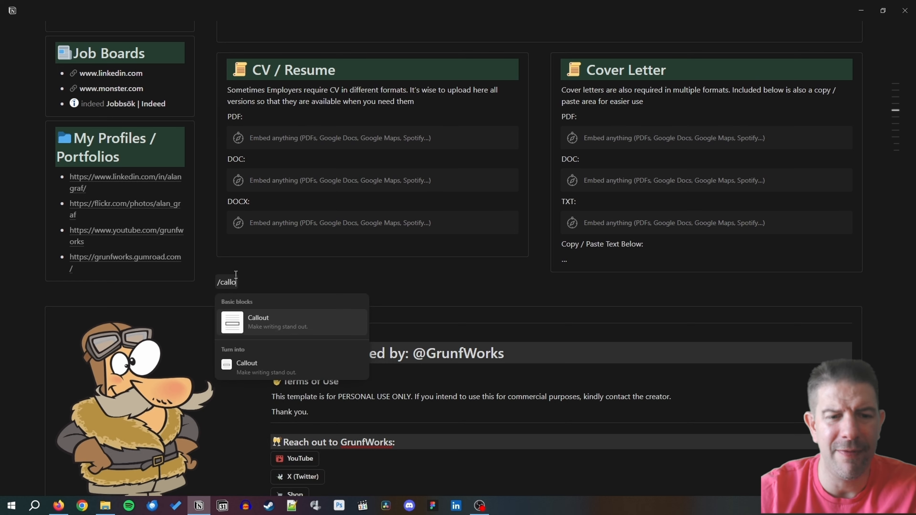
{"action": "key", "text": "Return"}
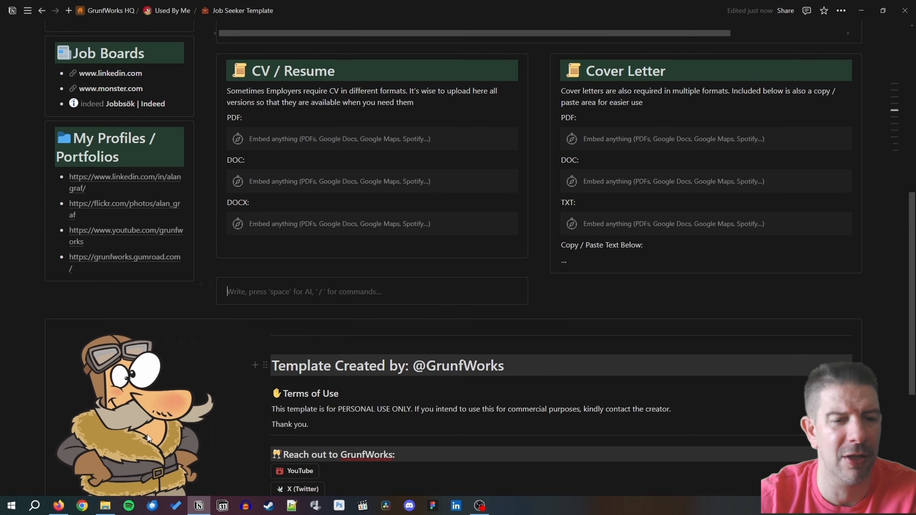
Step: Switch to Firefox and open the Flip Clock Large - Job Seeker widget in Indify for configuration
{"action": "left_click", "coordinate": [59, 505]}
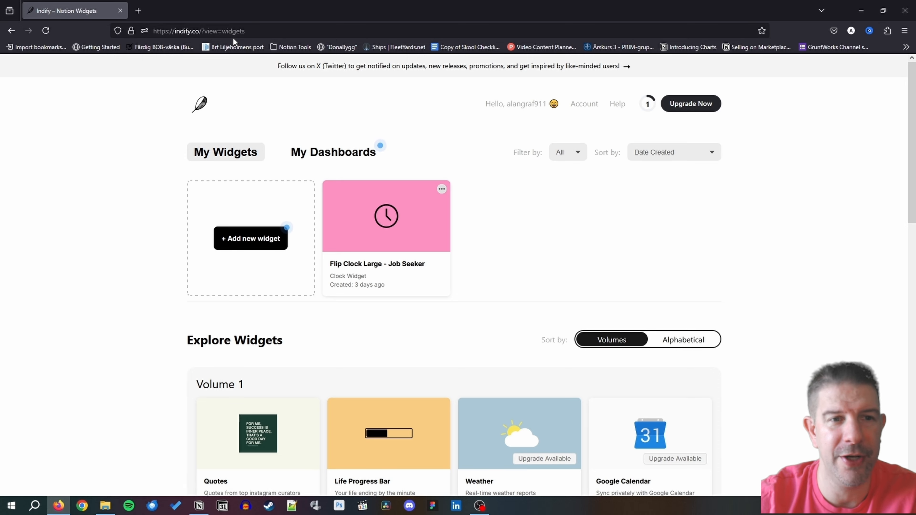
{"action": "left_click", "coordinate": [419, 209]}
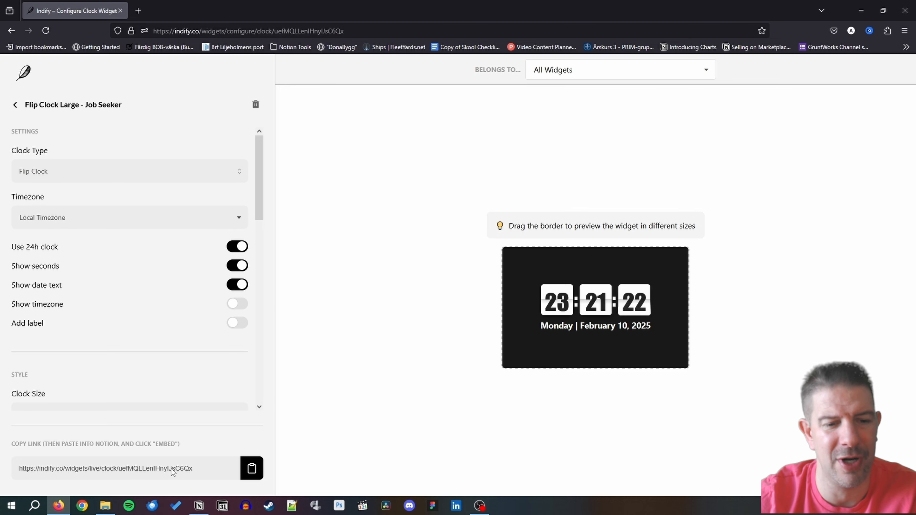
Step: Try the Analog Smooth clock type on the widget and set it back to Flip Clock
{"action": "left_click", "coordinate": [93, 179]}
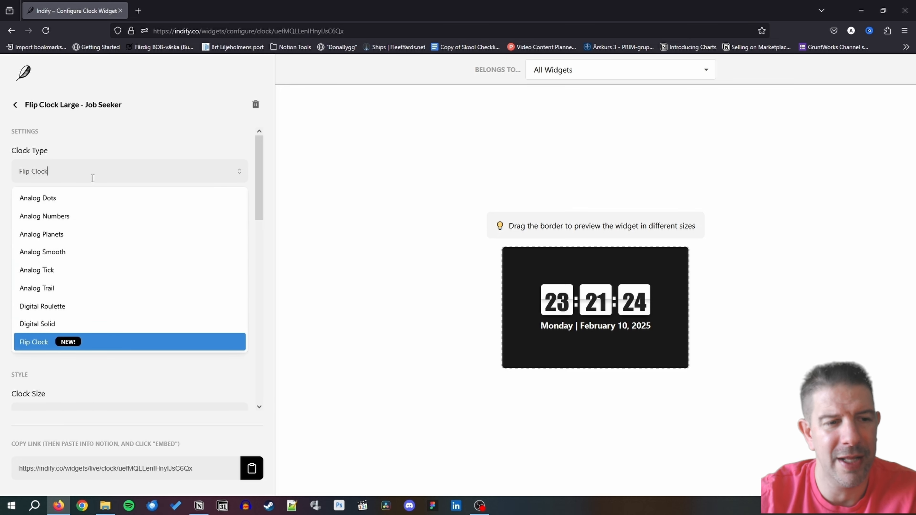
{"action": "left_click", "coordinate": [62, 254]}
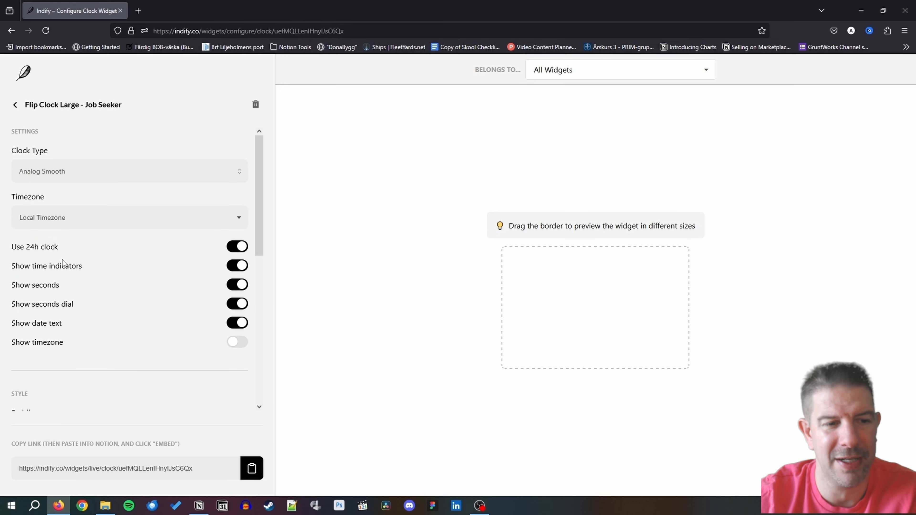
{"action": "left_click", "coordinate": [94, 172]}
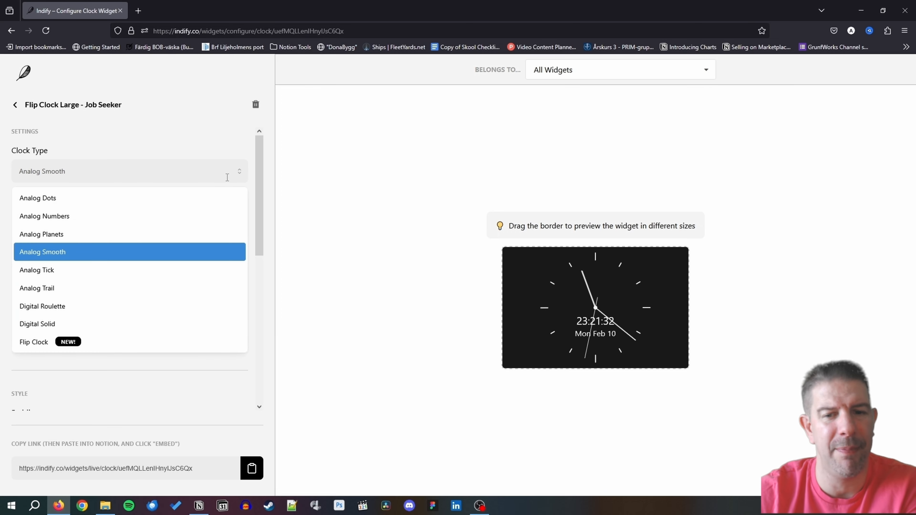
{"action": "left_click", "coordinate": [104, 342]}
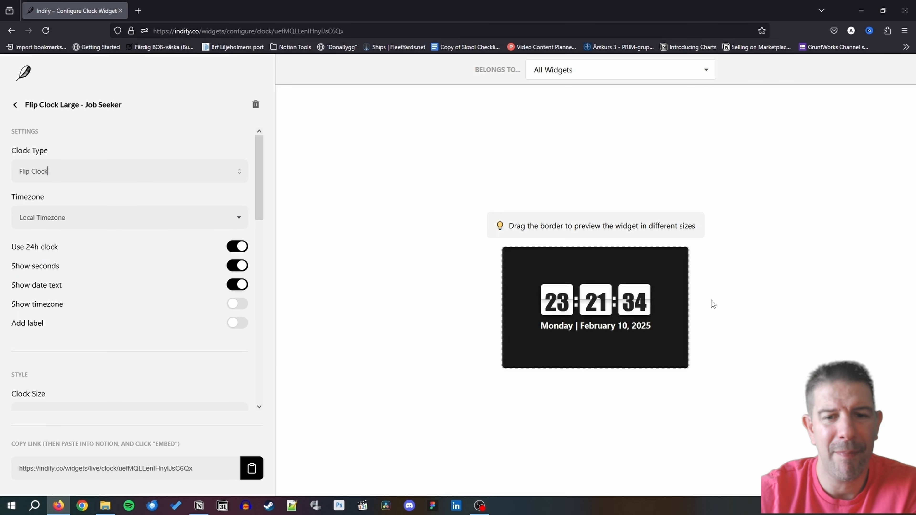
Step: Copy the flip clock widget's link and paste it as an embed into the new callout in Notion
{"action": "left_click", "coordinate": [252, 469]}
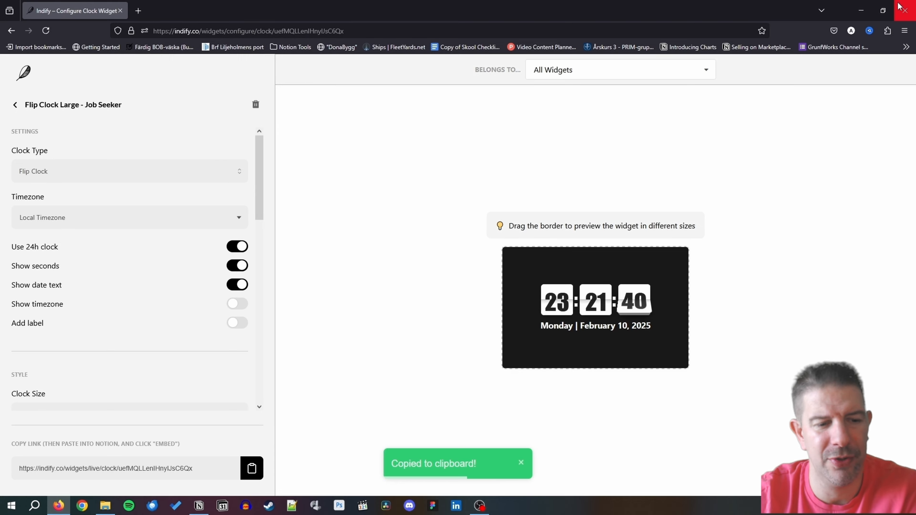
{"action": "left_click", "coordinate": [866, 10]}
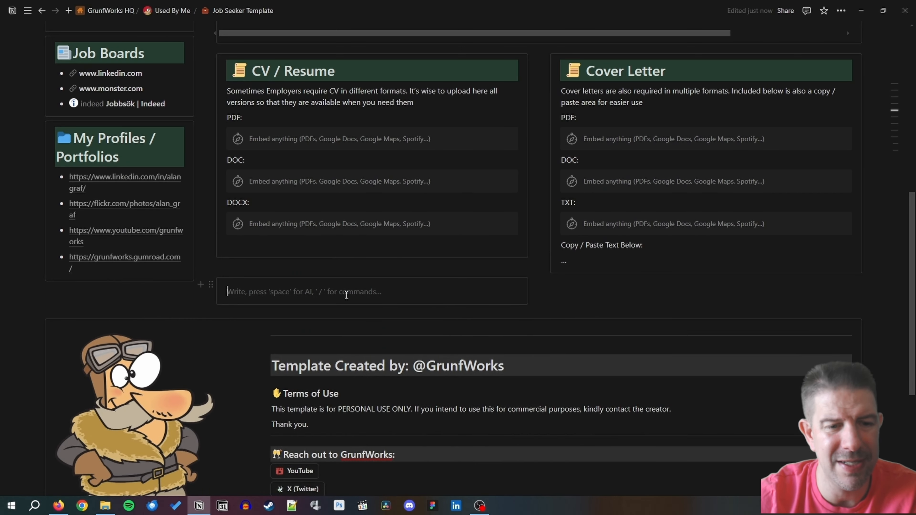
{"action": "key", "text": "ctrl+v"}
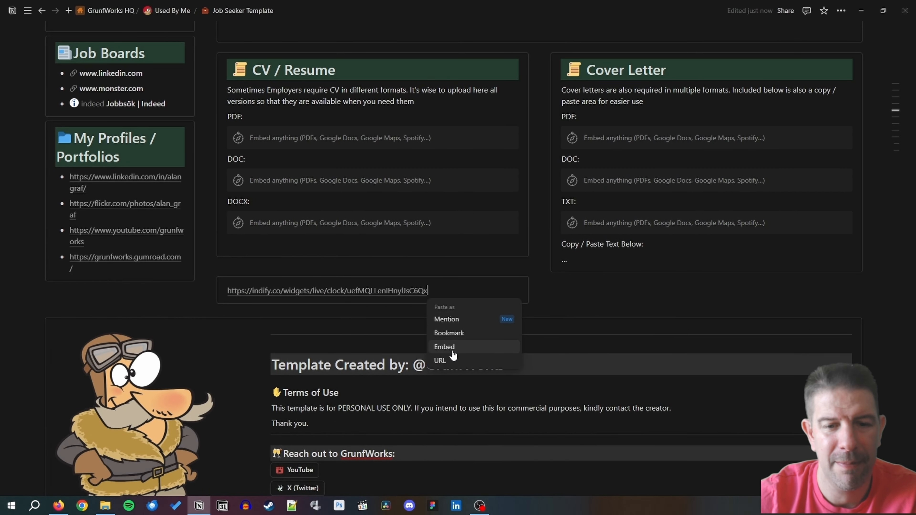
{"action": "left_click", "coordinate": [452, 352]}
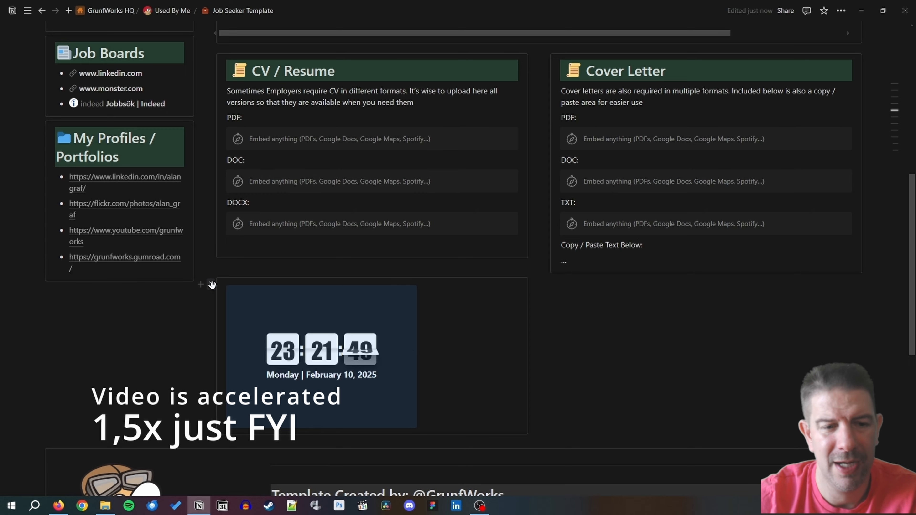
Step: Move the clock callout above the Shortcuts callout and reduce the embed's height to fit the clock and date
{"action": "left_click_drag", "start_coordinate": [212, 284], "coordinate": [67, 186]}
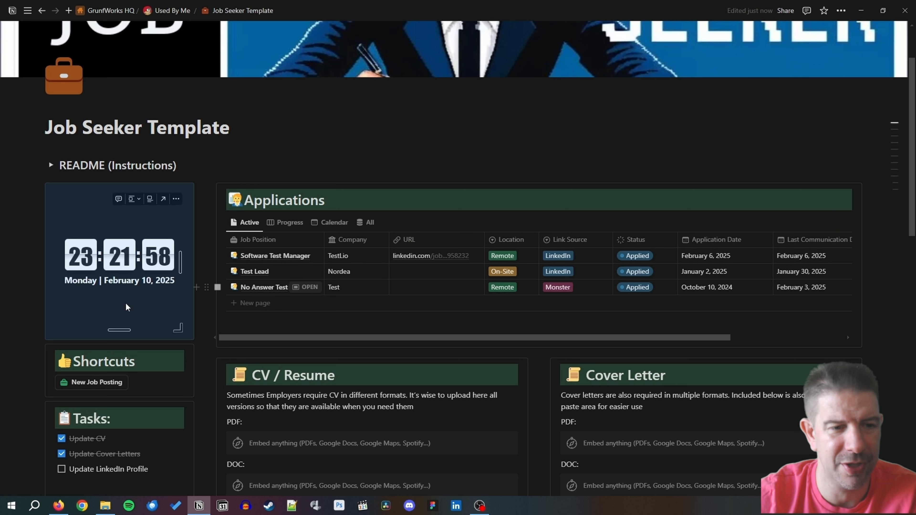
{"action": "left_click_drag", "start_coordinate": [119, 330], "coordinate": [129, 233]}
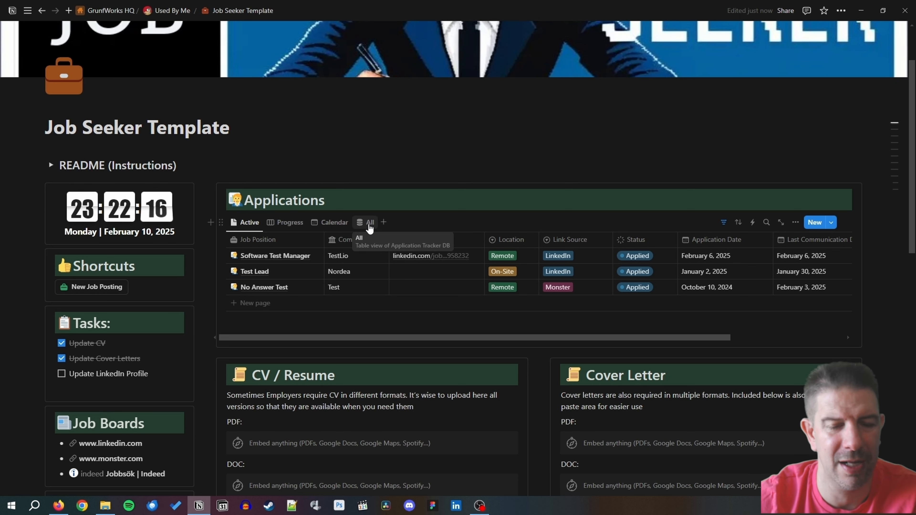
Step: Add the first Complete-group status to the Active view's "Status is not" filter and save the filter for everyone
{"action": "left_click", "coordinate": [368, 222]}
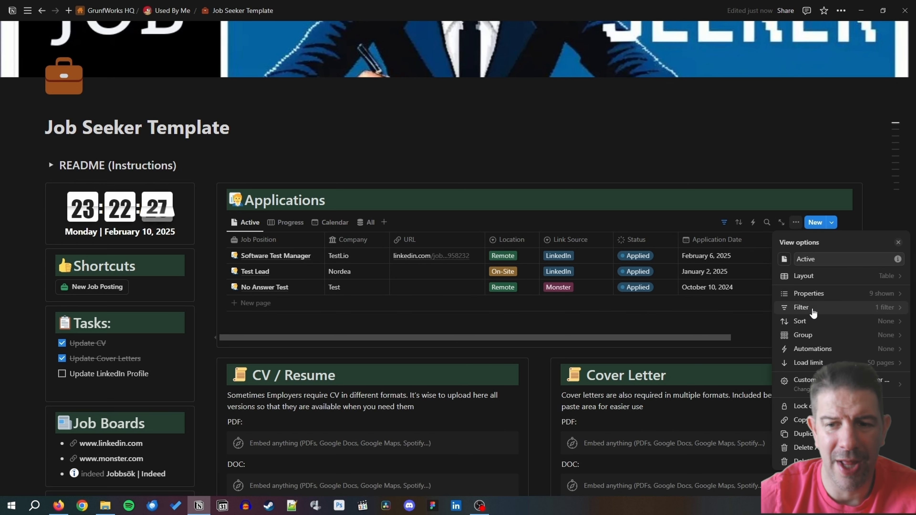
{"action": "left_click", "coordinate": [813, 311]}
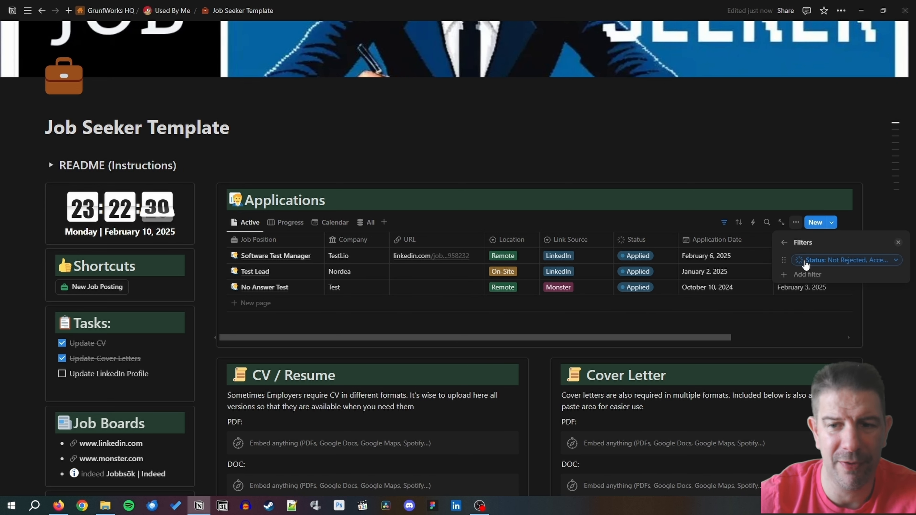
{"action": "left_click", "coordinate": [806, 262]}
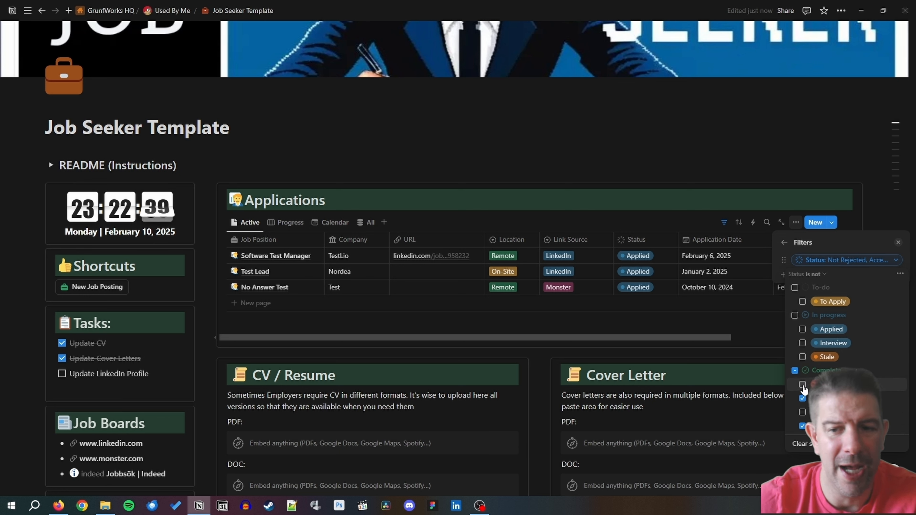
{"action": "left_click", "coordinate": [802, 385]}
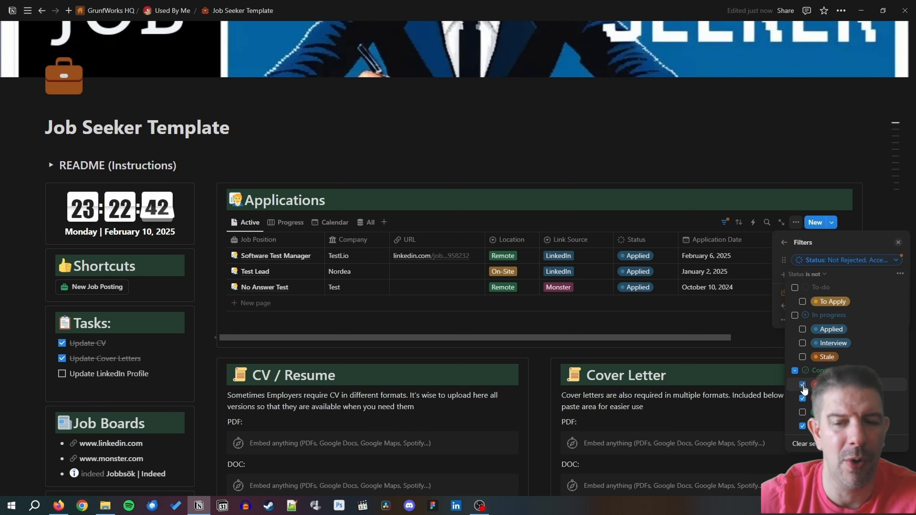
{"action": "left_click", "coordinate": [858, 227]}
{"action": "left_click", "coordinate": [725, 224]}
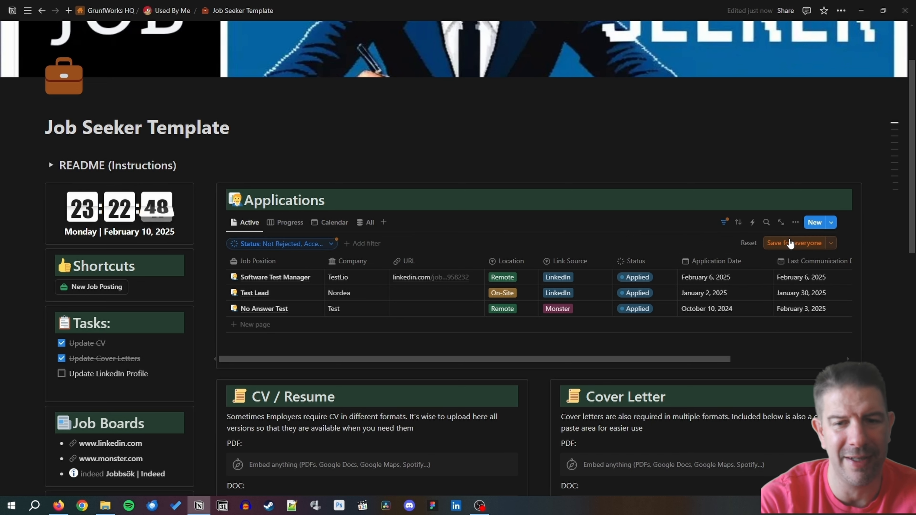
{"action": "left_click", "coordinate": [789, 242]}
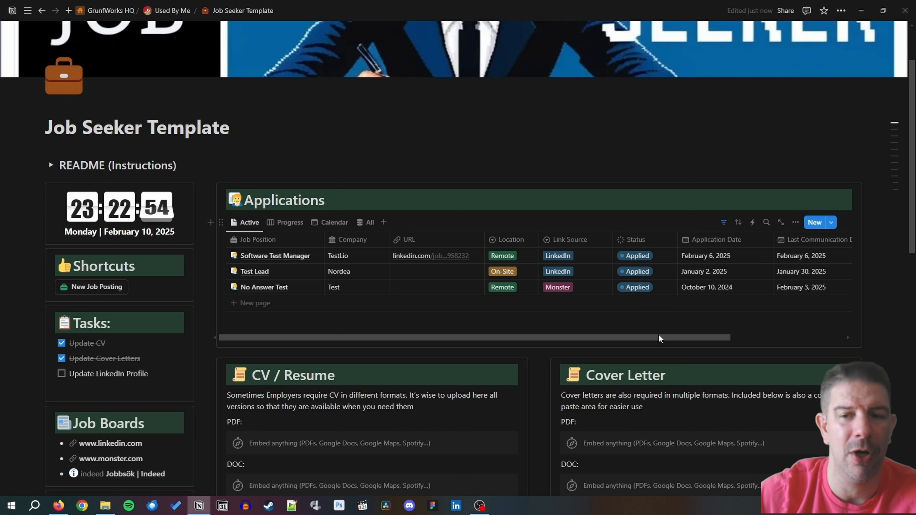
{"action": "left_click_drag", "start_coordinate": [658, 338], "coordinate": [812, 340]}
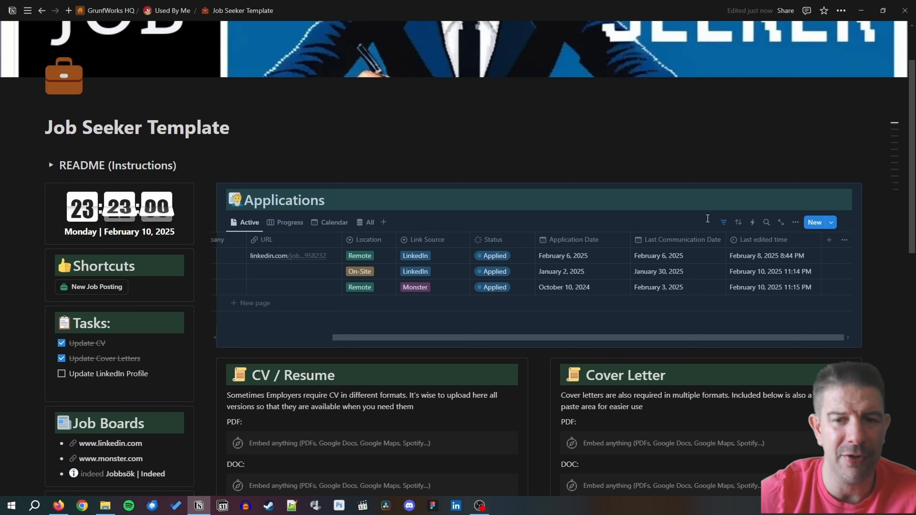
Step: Add a new property named "Days since Application" to the Applications tracker's Active view
{"action": "left_click", "coordinate": [828, 243]}
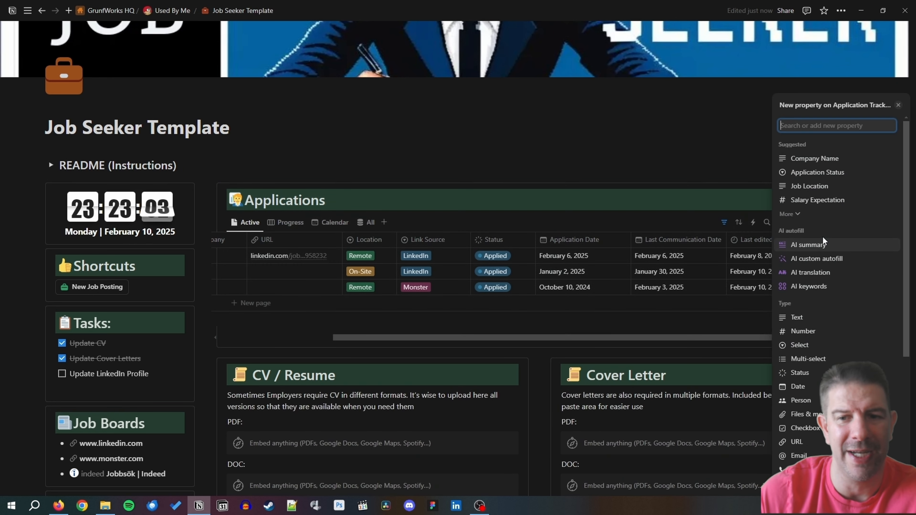
{"action": "type", "text": "Days "}
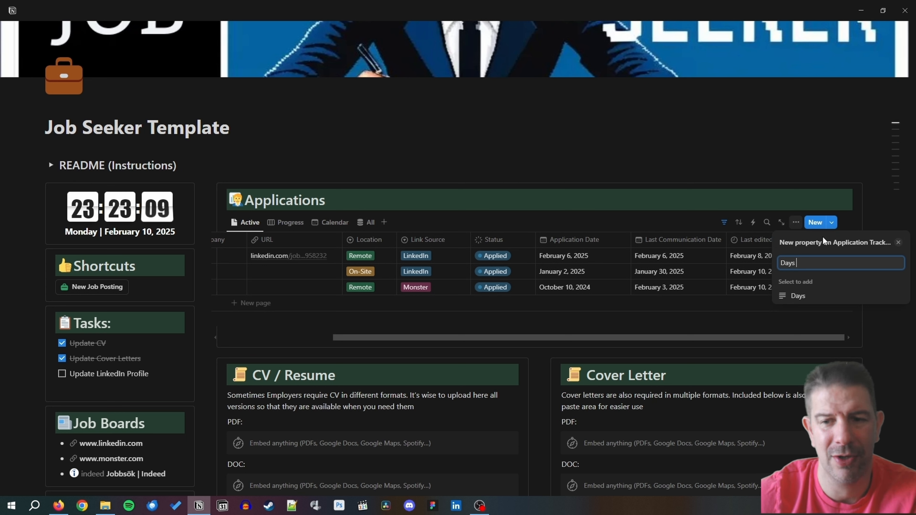
{"action": "type", "text": "Ssince Ap"}
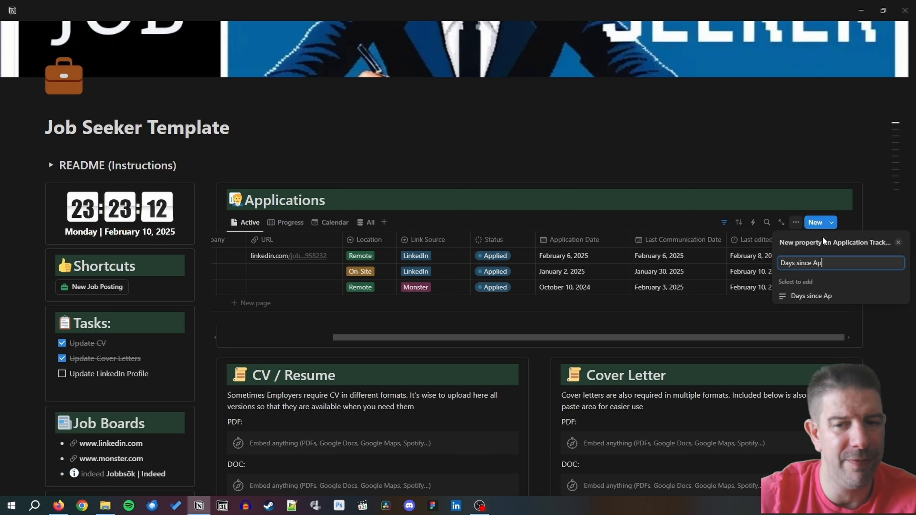
{"action": "type", "text": "plication"}
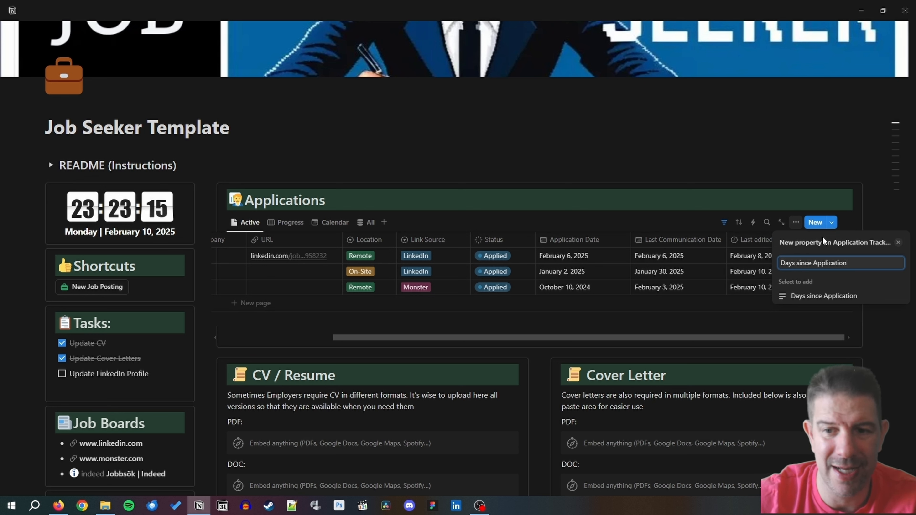
{"action": "left_click", "coordinate": [810, 296]}
{"action": "left_click", "coordinate": [714, 327]}
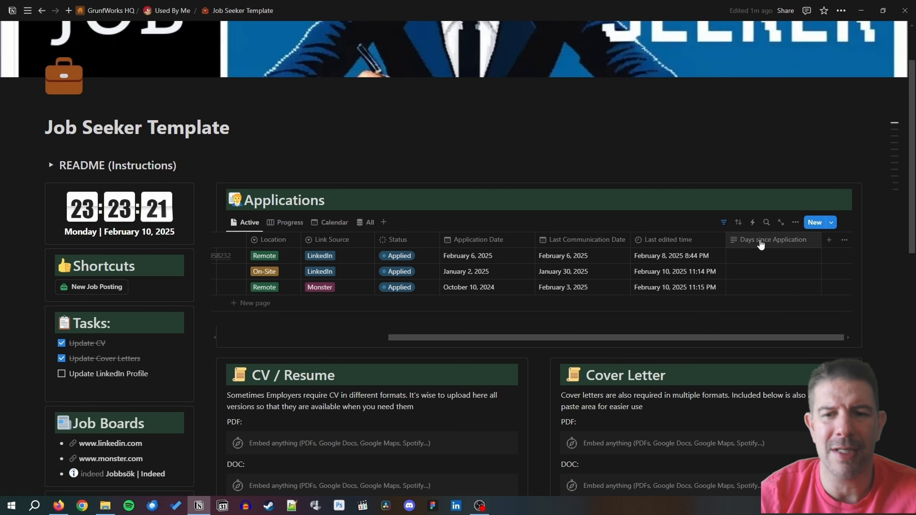
Step: Change the Days since Application property's type to Formula and give it a calendar icon
{"action": "left_click", "coordinate": [756, 242]}
{"action": "left_click", "coordinate": [763, 274]}
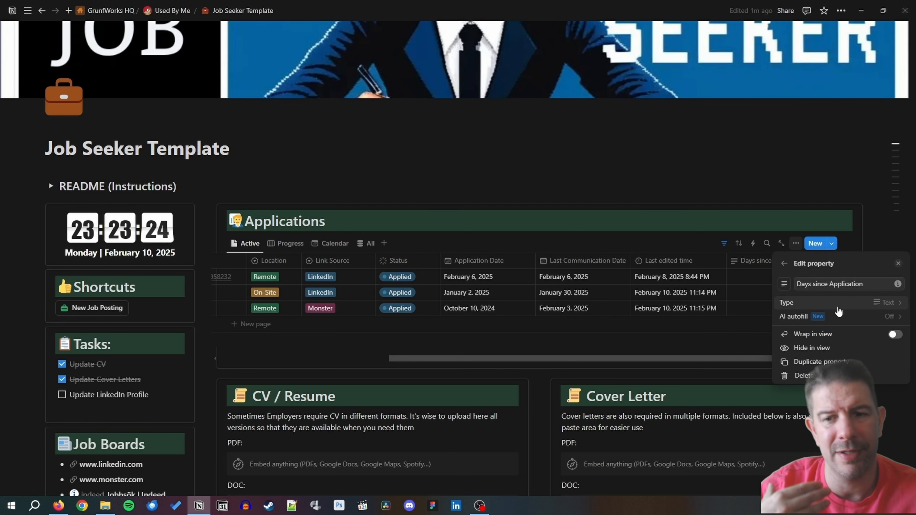
{"action": "left_click", "coordinate": [829, 301]}
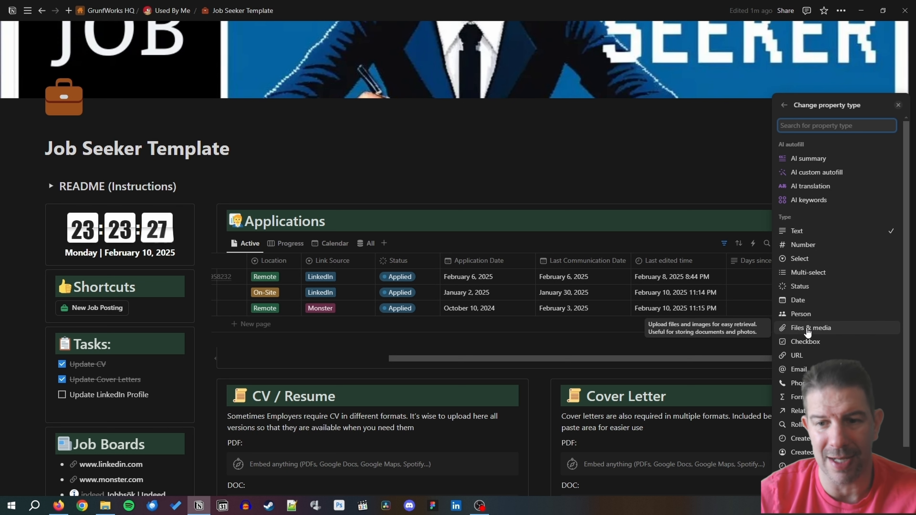
{"action": "left_click", "coordinate": [798, 397]}
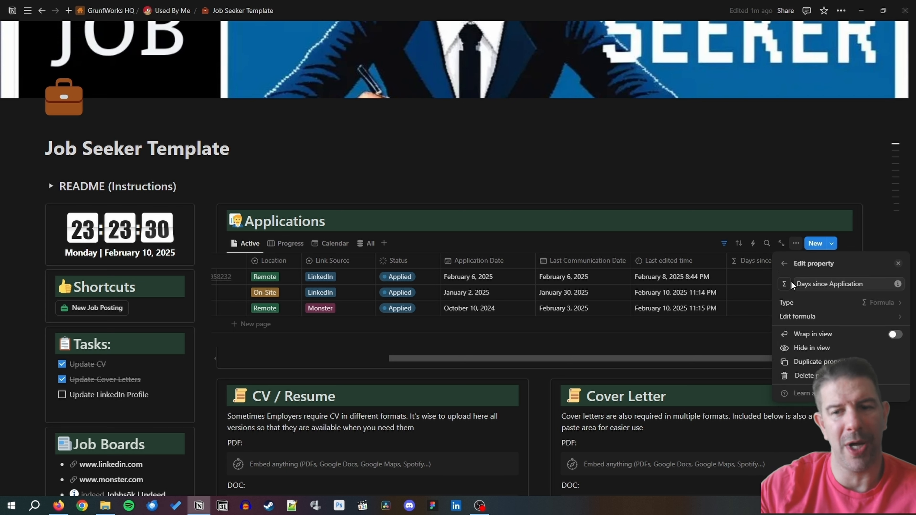
{"action": "left_click", "coordinate": [784, 285]}
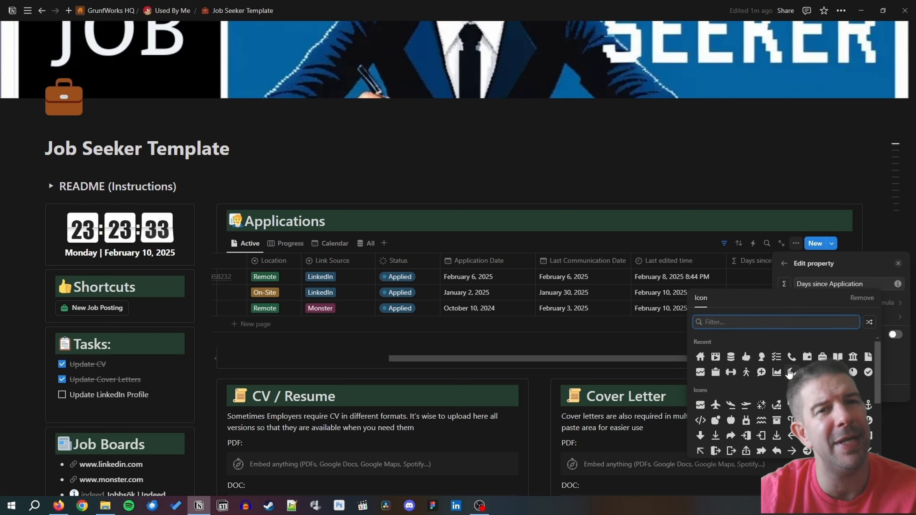
Step: Start the Days since Application formula with the text "Applied before " followed by + and a line break
{"action": "left_click", "coordinate": [855, 317]}
{"action": "type", "text": "A"}
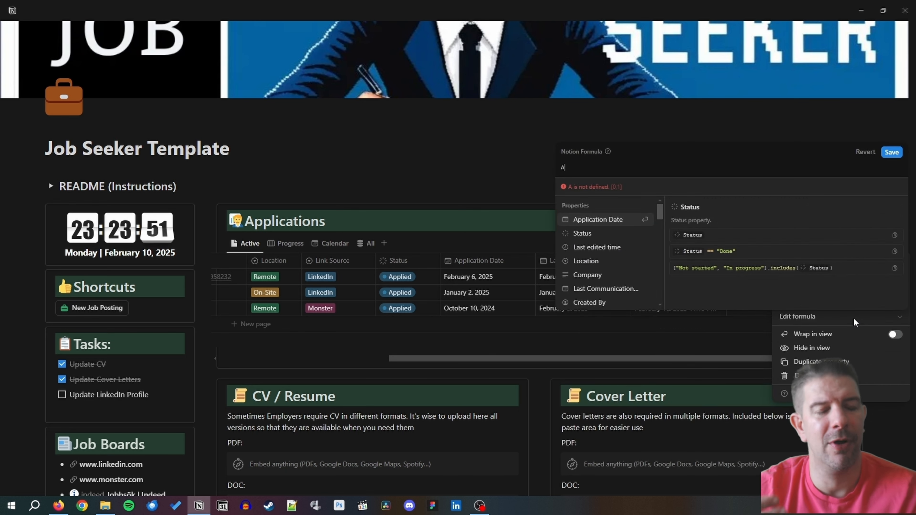
{"action": "key", "text": "BackSpace"}
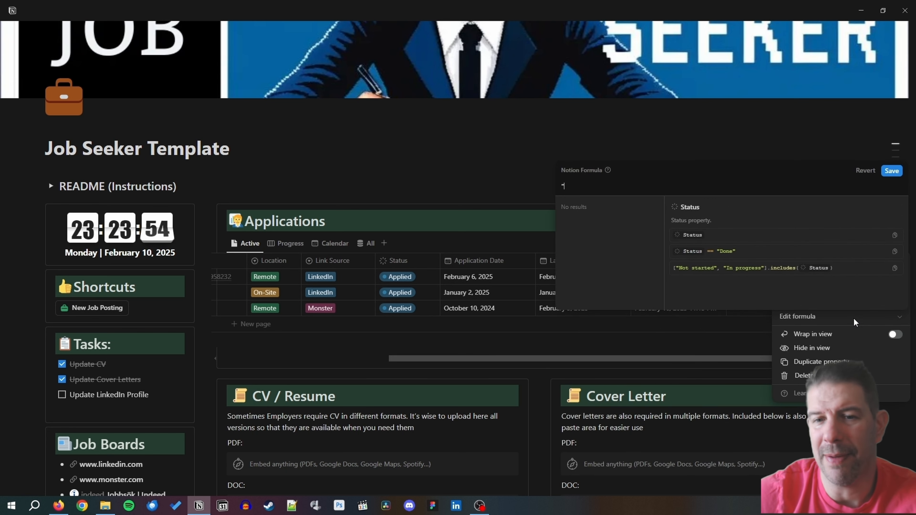
{"action": "type", "text": "\"Applied"}
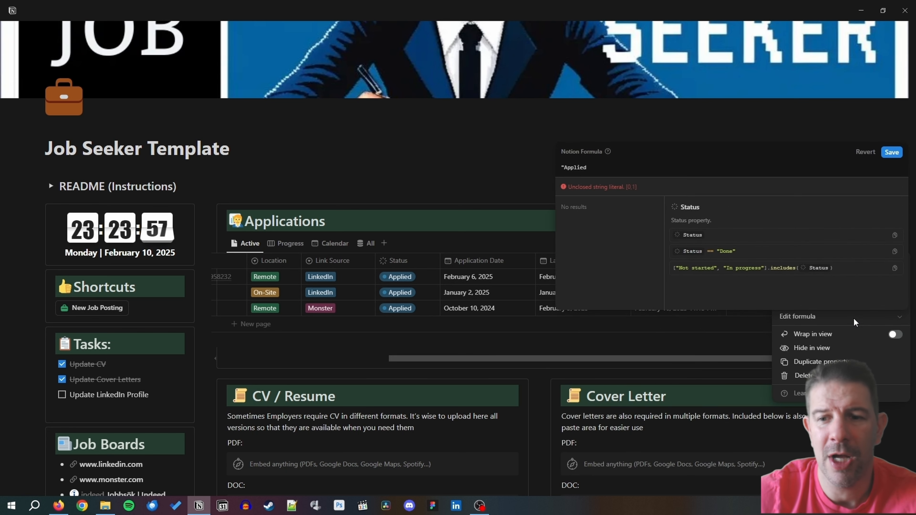
{"action": "type", "text": " before"}
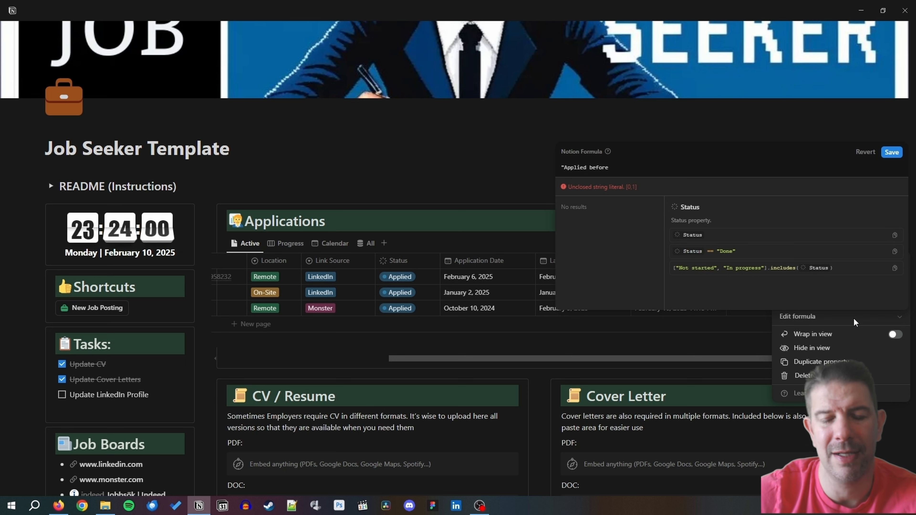
{"action": "type", "text": " \" "}
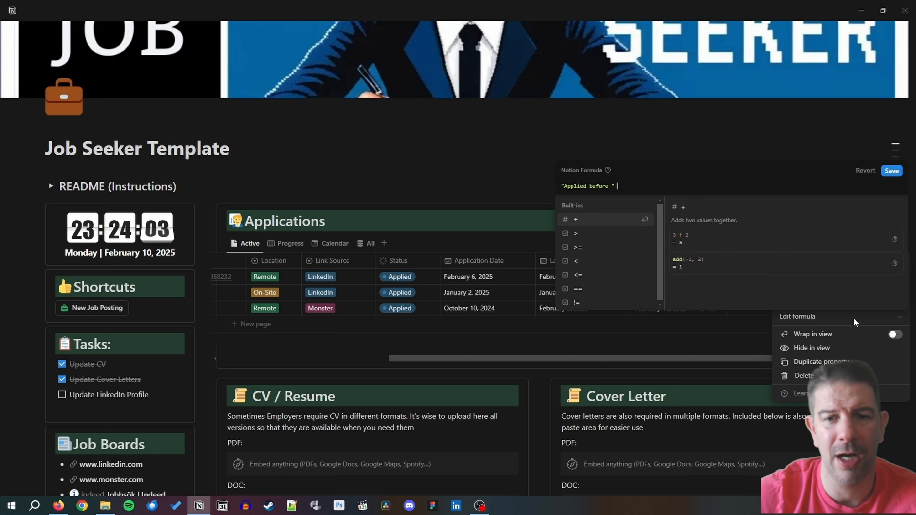
{"action": "type", "text": "+"}
{"action": "key", "text": "shift+Return"}
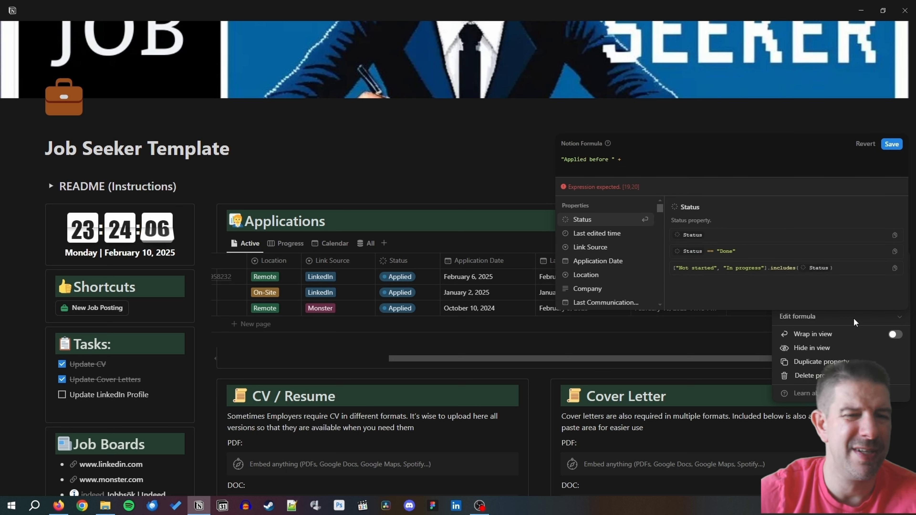
Step: Add dateBetween(today(), Application Date, "days") on the formula's second line, using the Application Date property
{"action": "type", "text": "dateb"}
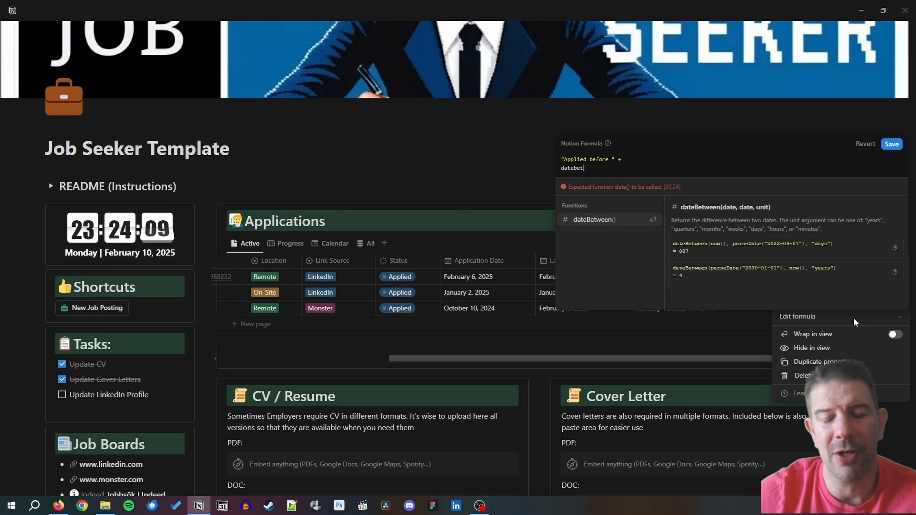
{"action": "type", "text": "et"}
{"action": "key", "text": "Return"}
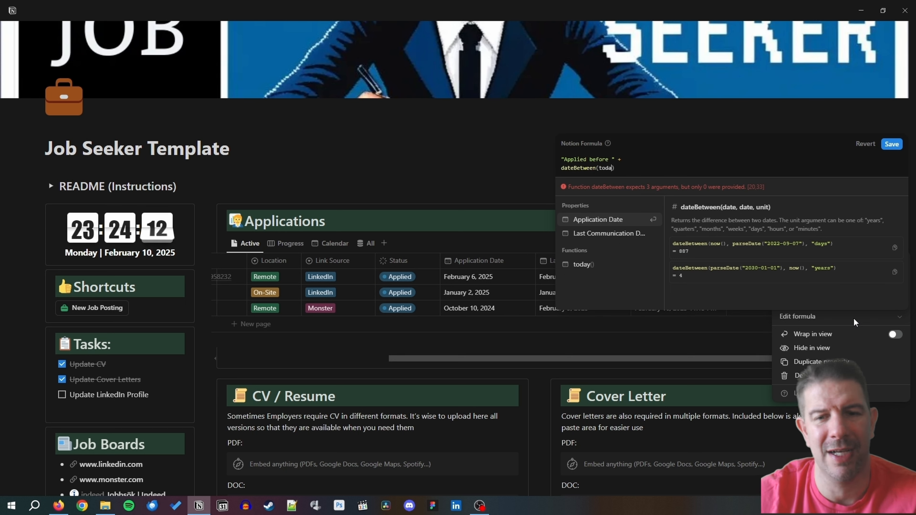
{"action": "type", "text": "day()"}
{"action": "type", "text": ", Applic"}
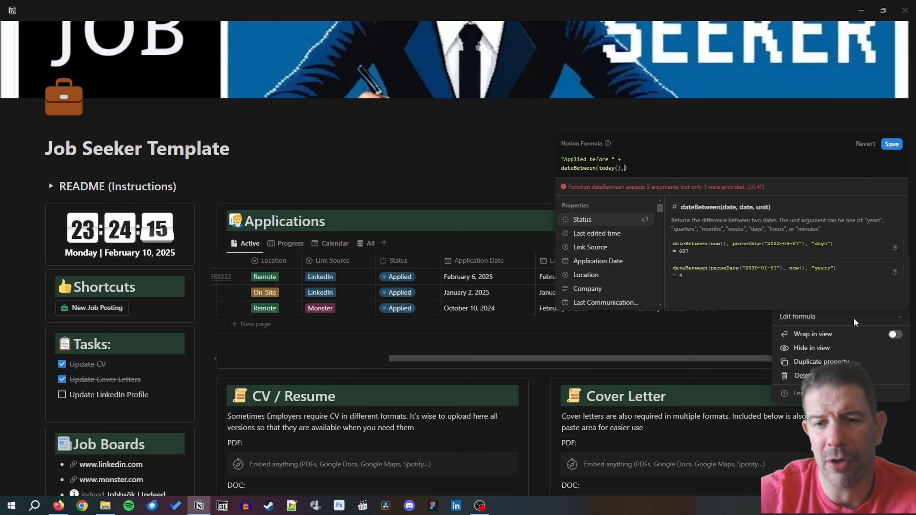
{"action": "type", "text": "a"}
{"action": "key", "text": "Return"}
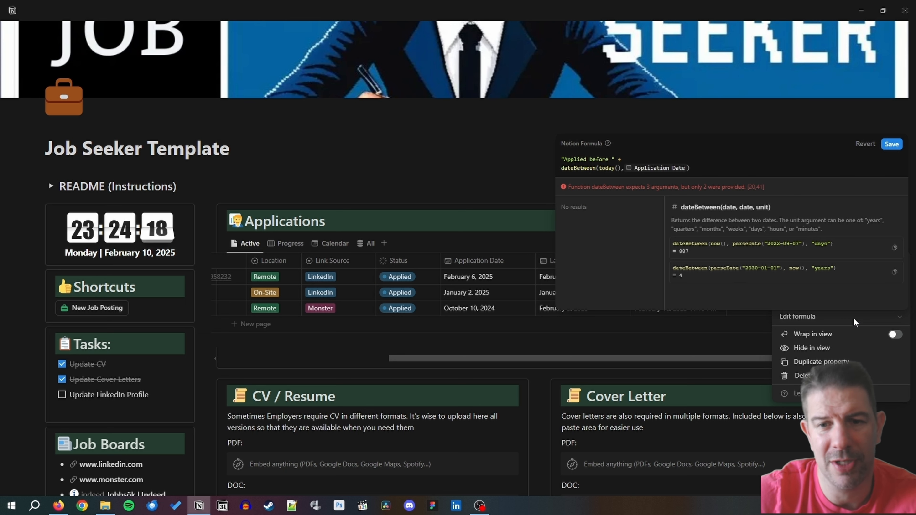
{"action": "type", "text": ",\"day"}
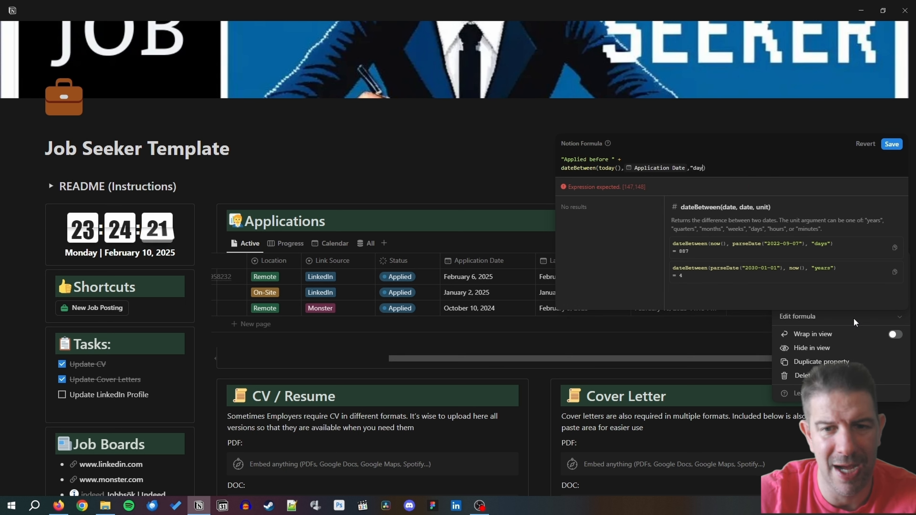
{"action": "type", "text": "s\""}
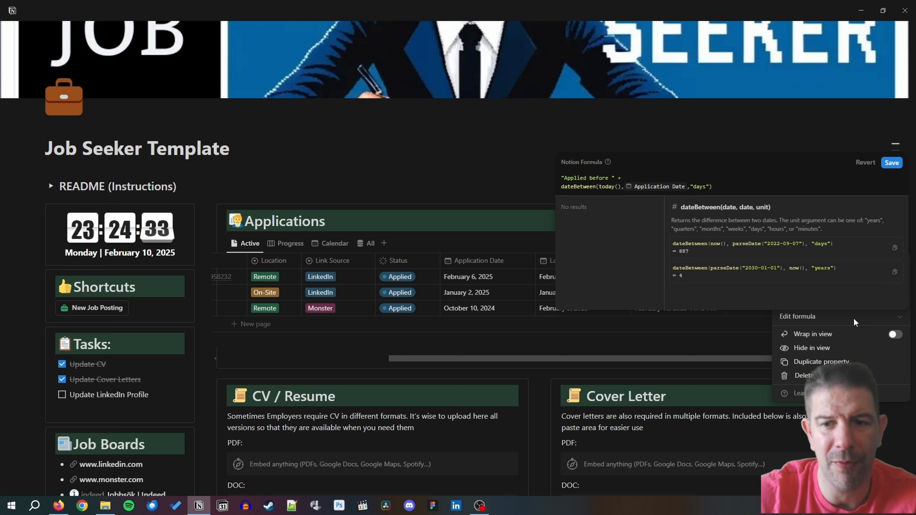
Step: Append + and the text " days" on a new line of the formula, save it and close the property settings
{"action": "type", "text": "+"}
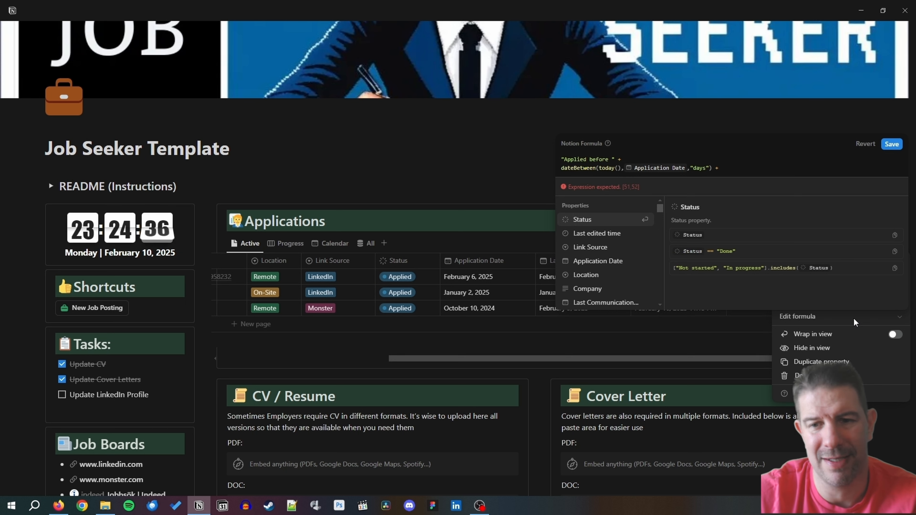
{"action": "key", "text": "shift+Return"}
{"action": "type", "text": "\""}
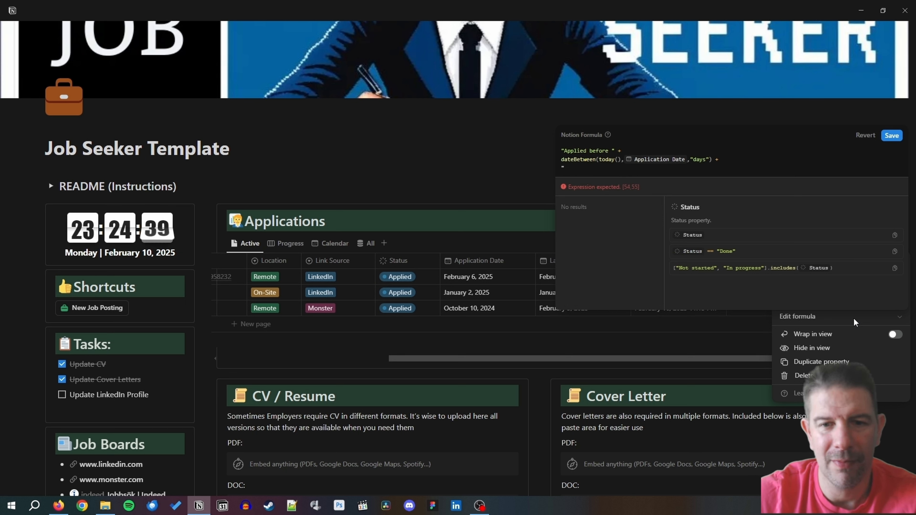
{"action": "type", "text": " days\""}
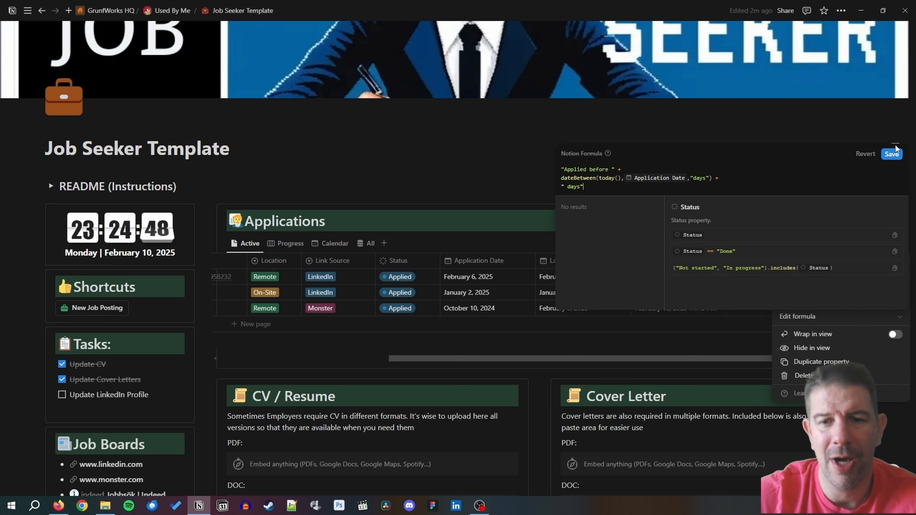
{"action": "left_click", "coordinate": [890, 154]}
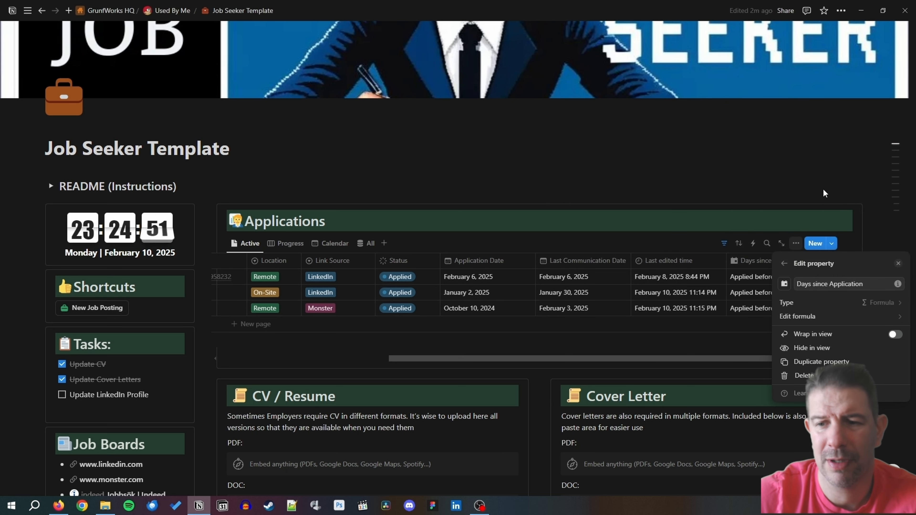
{"action": "left_click", "coordinate": [816, 182]}
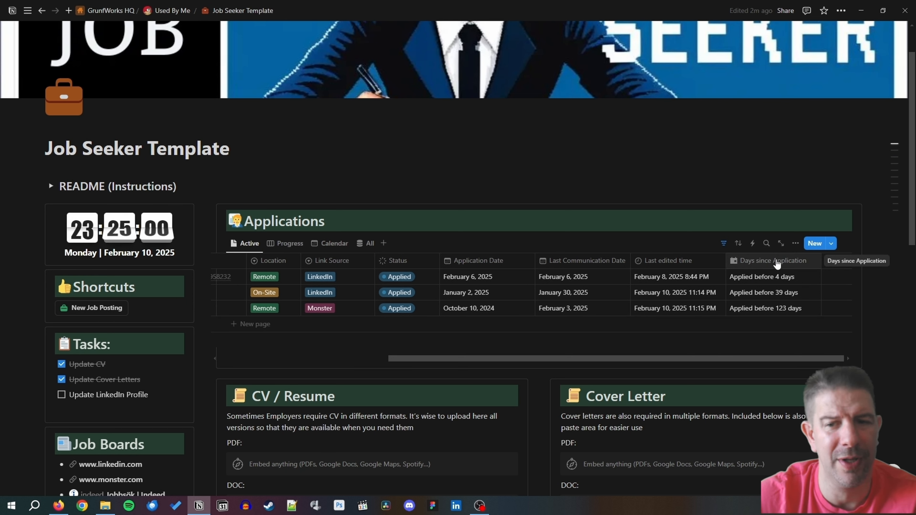
Step: Duplicate the Days since Application property and rename the copy as "Days since Last Communication"
{"action": "left_click", "coordinate": [777, 263]}
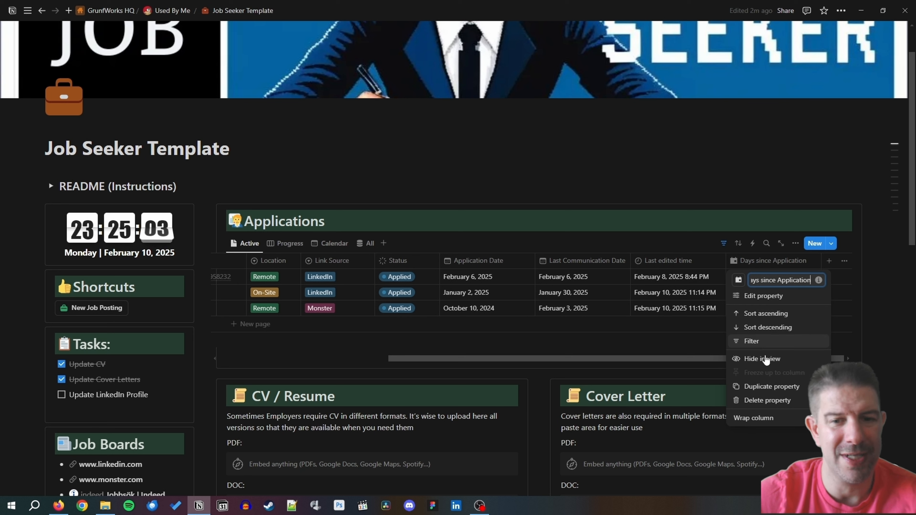
{"action": "left_click", "coordinate": [773, 387]}
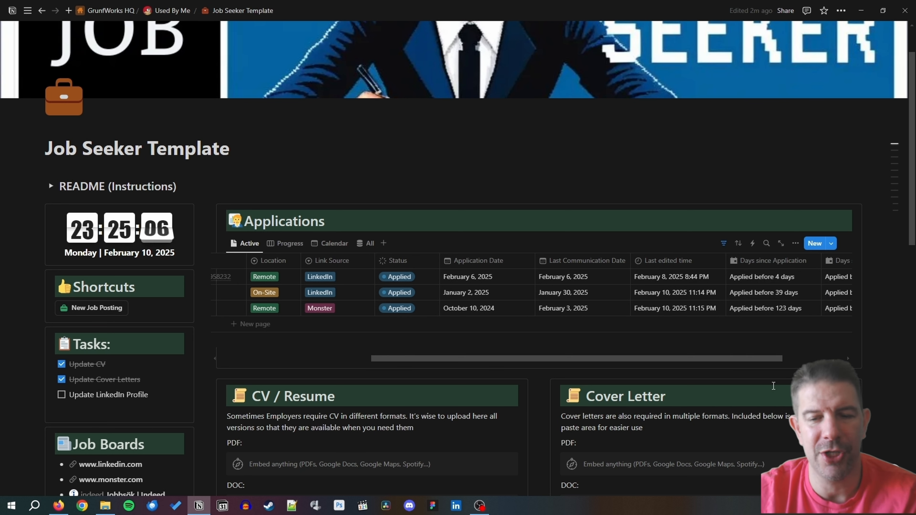
{"action": "scroll", "coordinate": [783, 359], "scroll_direction": "right", "scroll_amount": 3}
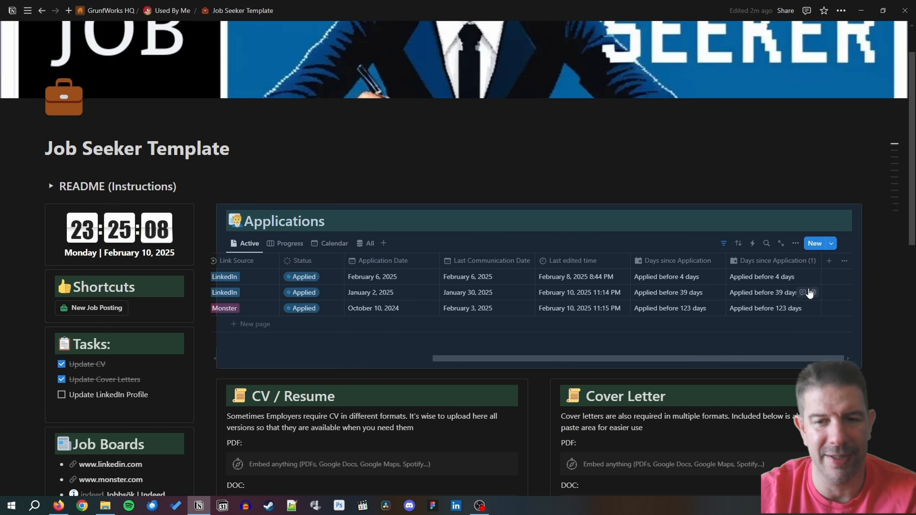
{"action": "left_click", "coordinate": [776, 263]}
{"action": "left_click_drag", "start_coordinate": [768, 284], "coordinate": [839, 288]}
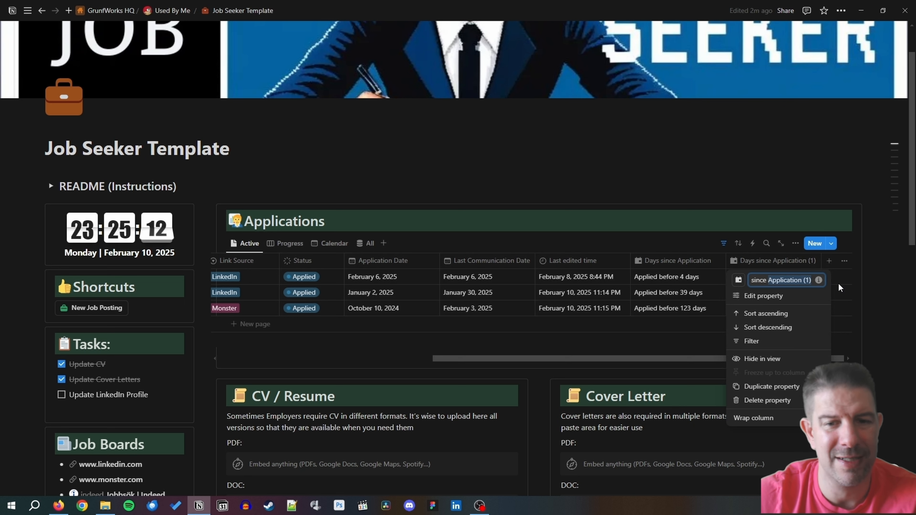
{"action": "type", "text": "Last Communic"}
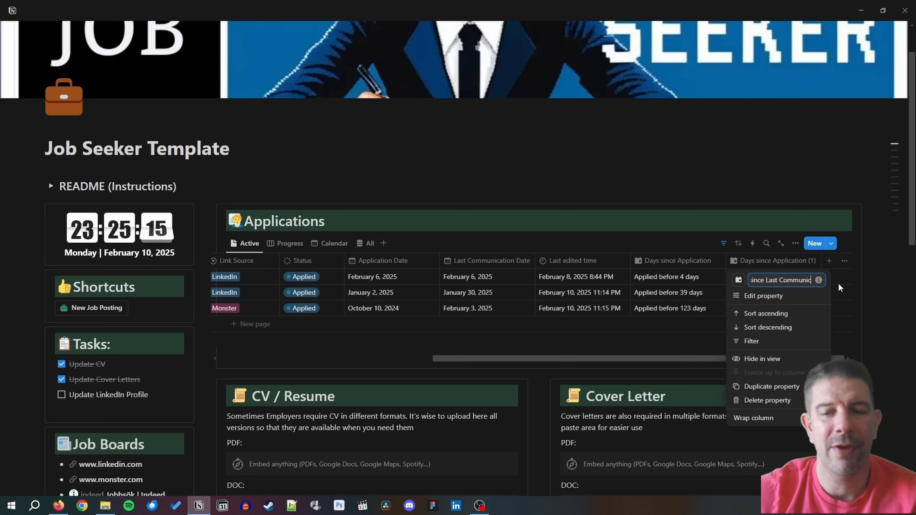
{"action": "type", "text": "ation"}
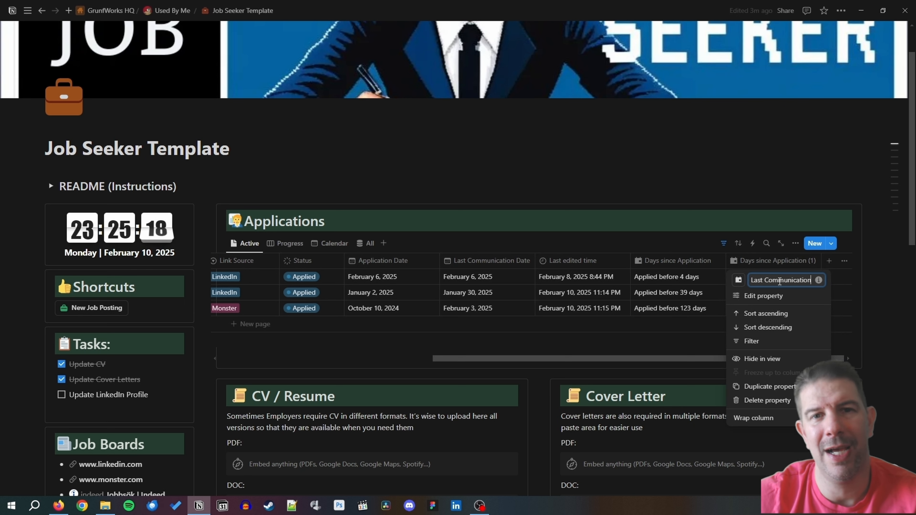
Step: Replace Application Date with Last Communication Date in the dateBetween function of the Days since Last Communication formula
{"action": "left_click", "coordinate": [775, 295]}
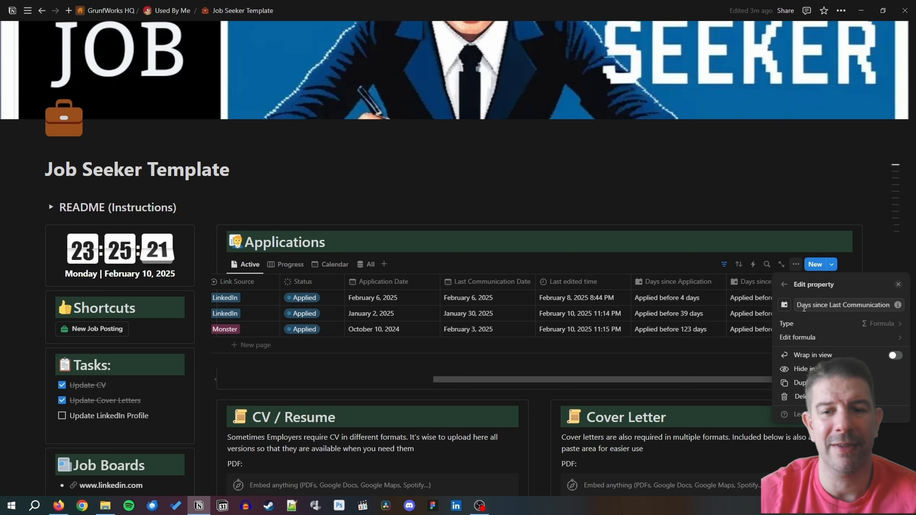
{"action": "left_click", "coordinate": [804, 338]}
{"action": "left_click", "coordinate": [690, 195]}
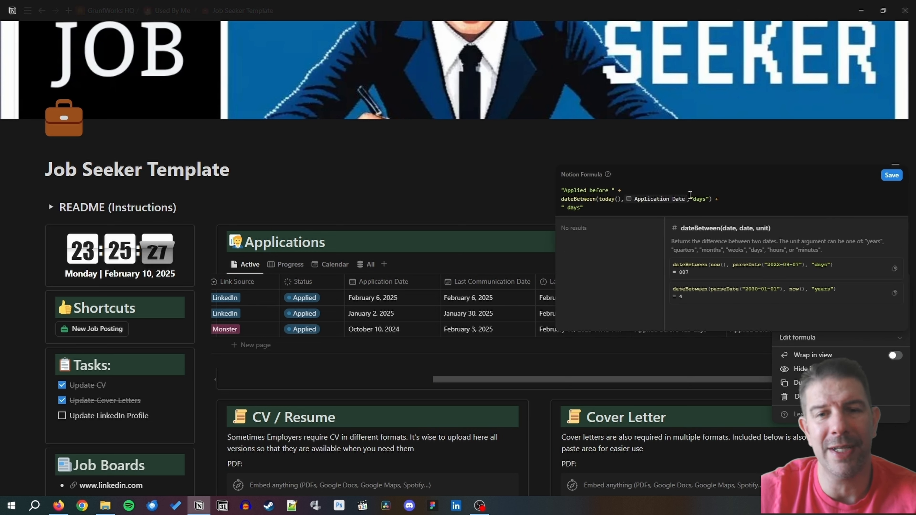
{"action": "key", "text": "BackSpace"}
{"action": "type", "text": "Last"}
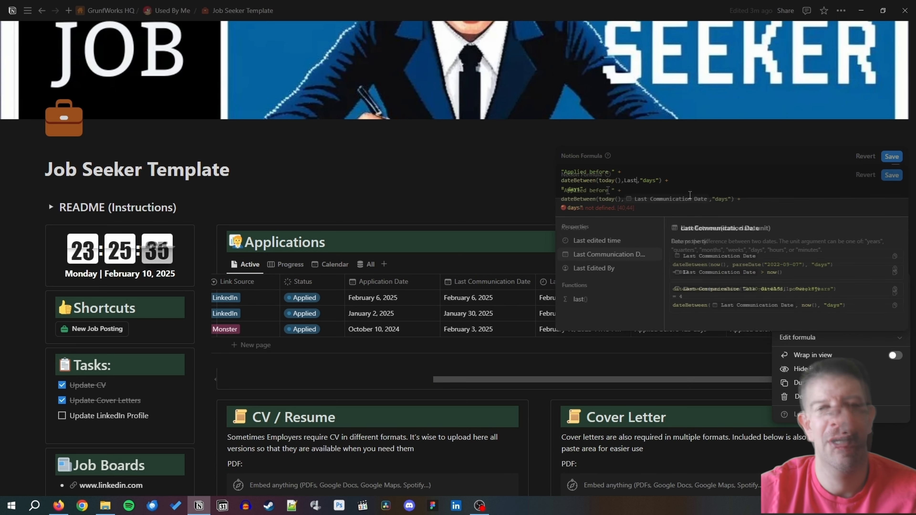
Step: Change the formula's opening text to "Last Communication: "
{"action": "left_click_drag", "start_coordinate": [608, 190], "coordinate": [567, 191]}
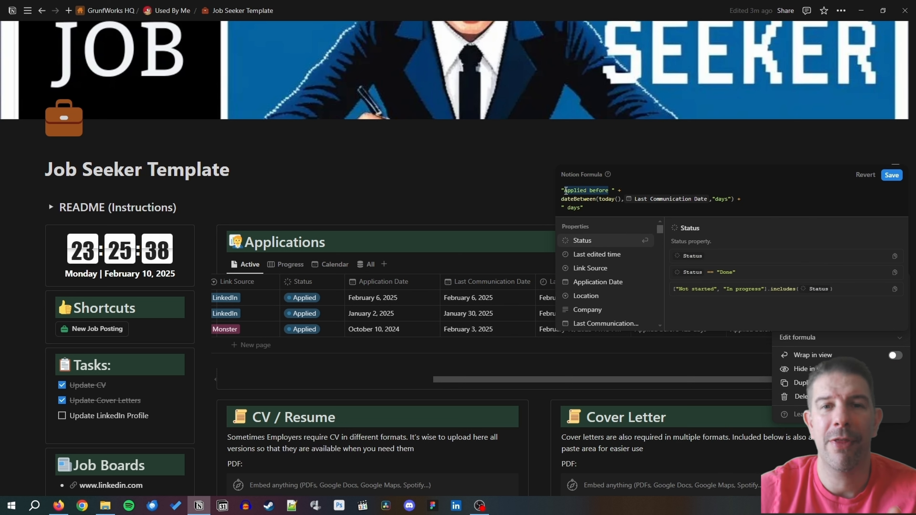
{"action": "type", "text": "Last Communication:"}
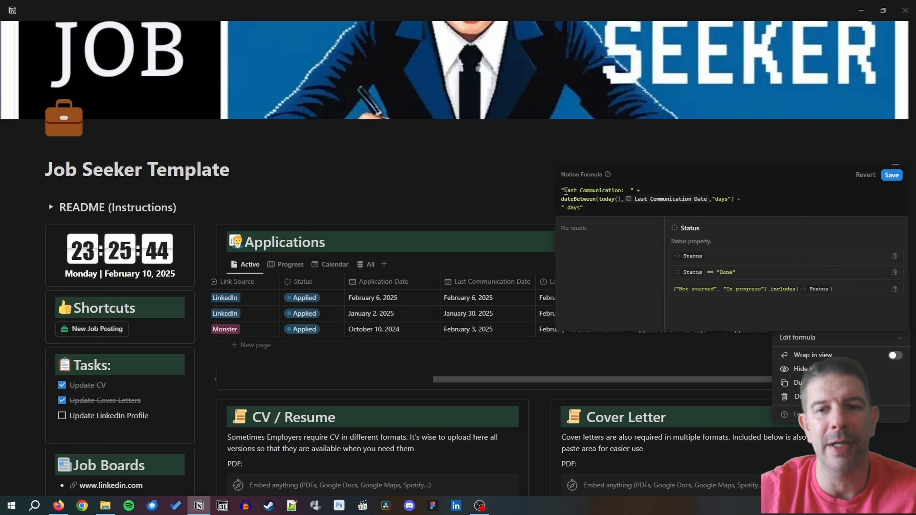
{"action": "key", "text": "Down"}
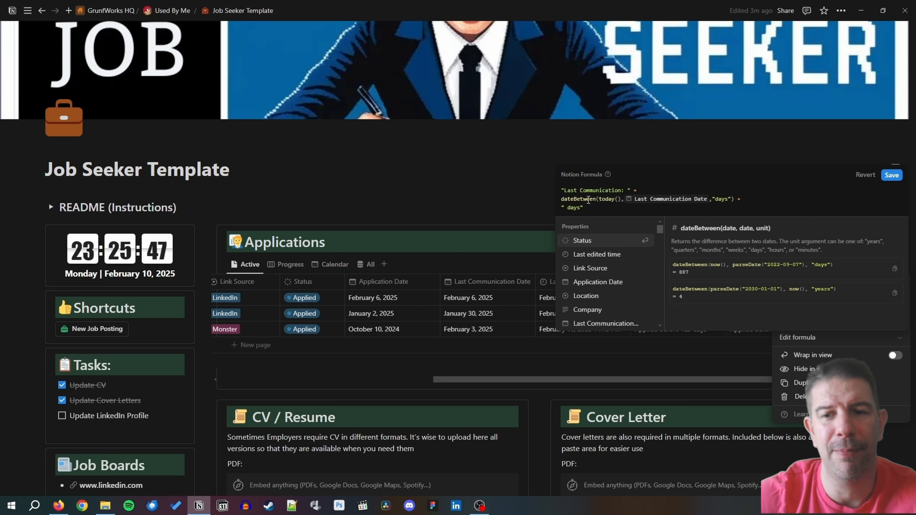
Step: Change the formula's ending text to " days ago.", save it and widen the Days since Last Communication column
{"action": "left_click", "coordinate": [580, 209]}
{"action": "type", "text": "ago."}
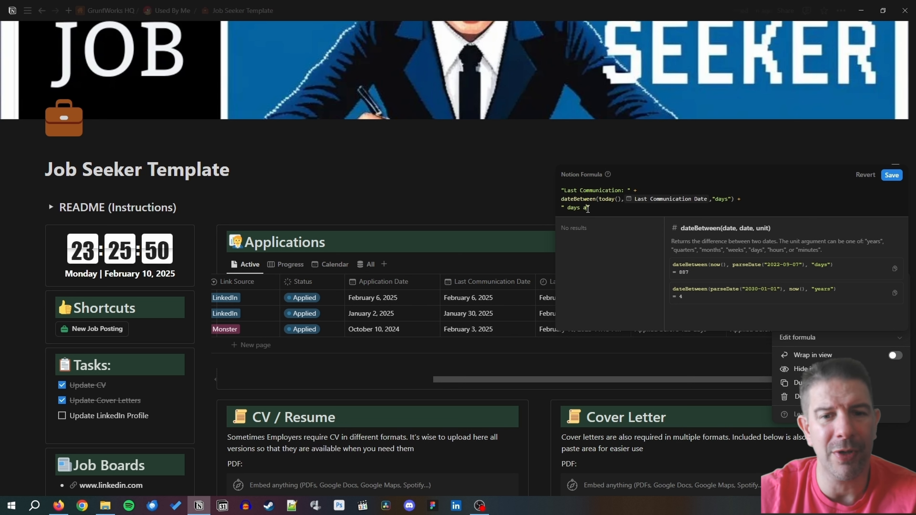
{"action": "left_click", "coordinate": [892, 176]}
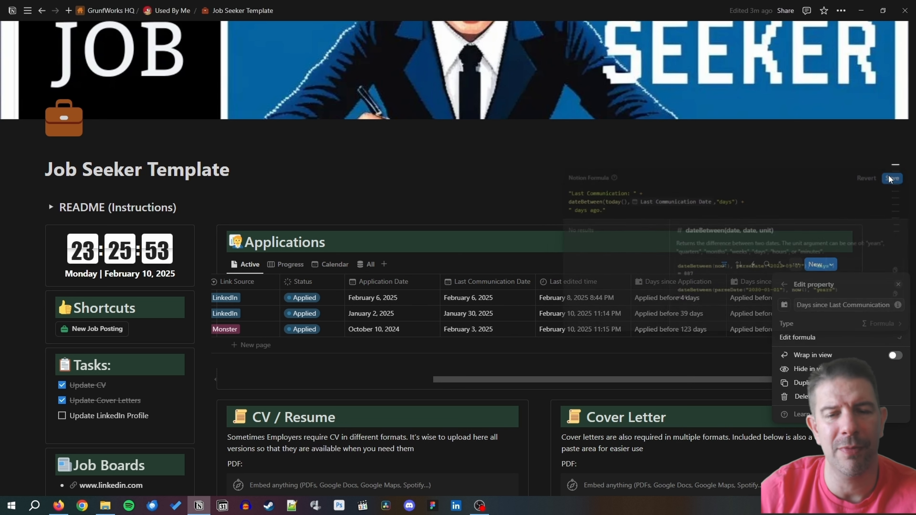
{"action": "left_click", "coordinate": [690, 220]}
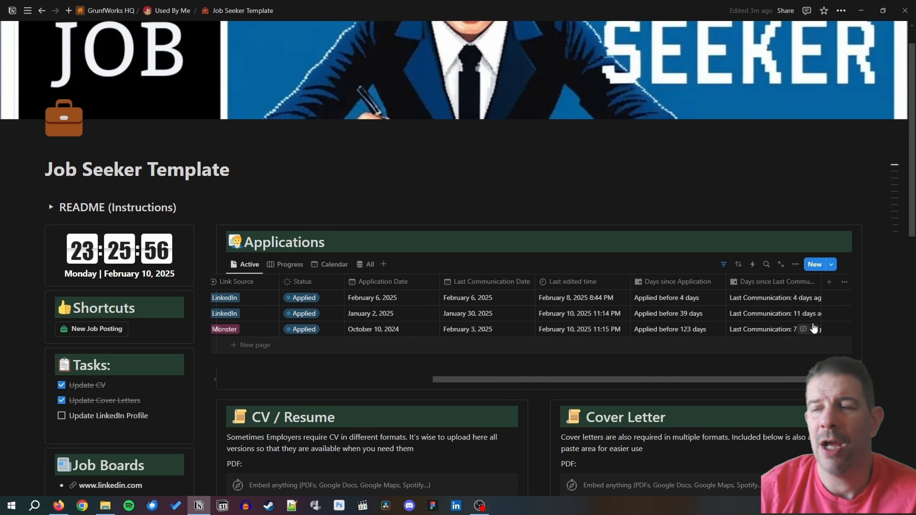
{"action": "left_click_drag", "start_coordinate": [821, 285], "coordinate": [841, 285]}
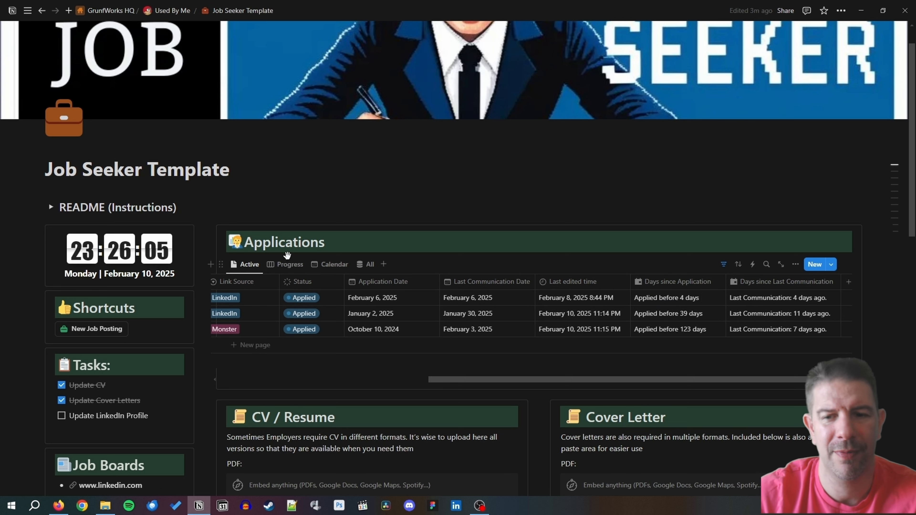
Step: Show the Days since Application and Days since Last Communication properties on the cards of the Progress board view
{"action": "left_click", "coordinate": [288, 264]}
{"action": "scroll", "coordinate": [361, 308], "scroll_direction": "down", "scroll_amount": 1}
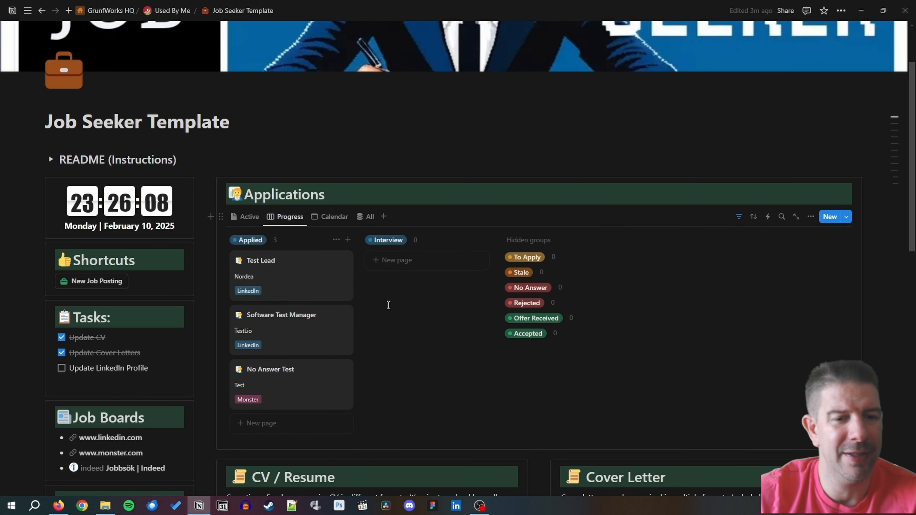
{"action": "left_click", "coordinate": [811, 217]}
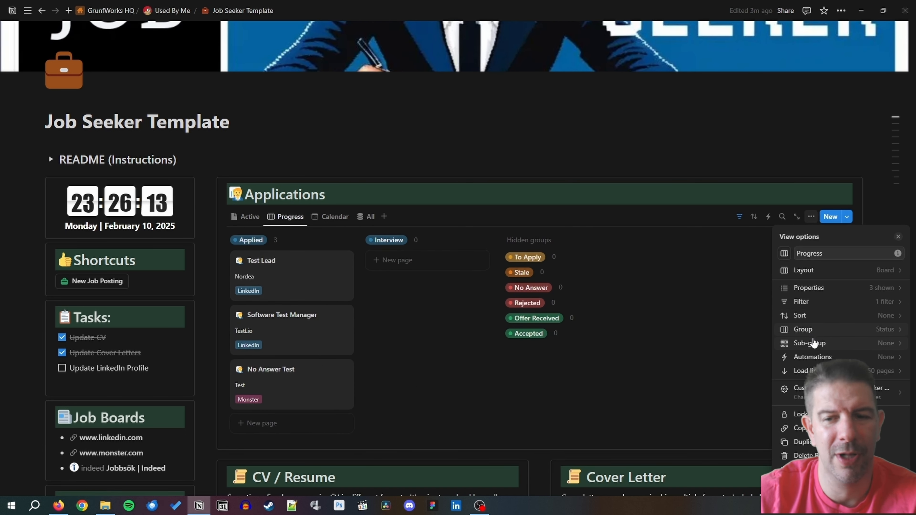
{"action": "left_click", "coordinate": [830, 288]}
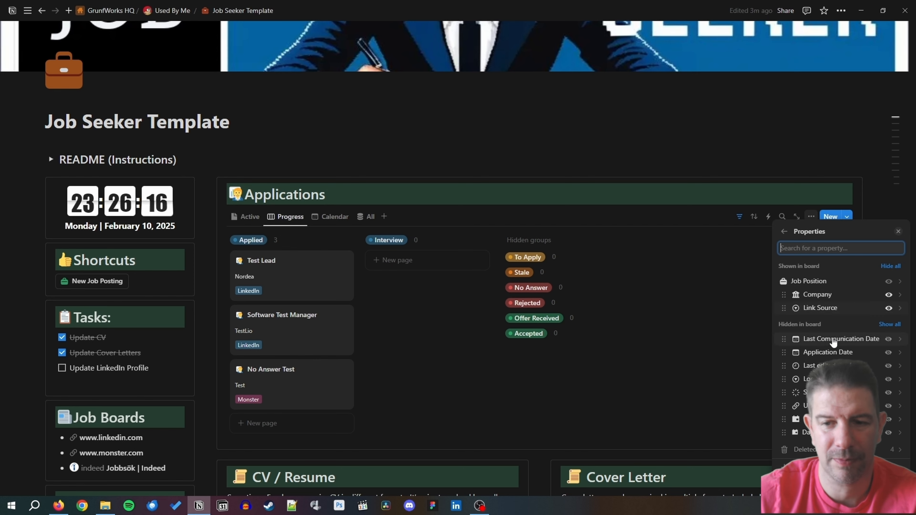
{"action": "left_click", "coordinate": [888, 420]}
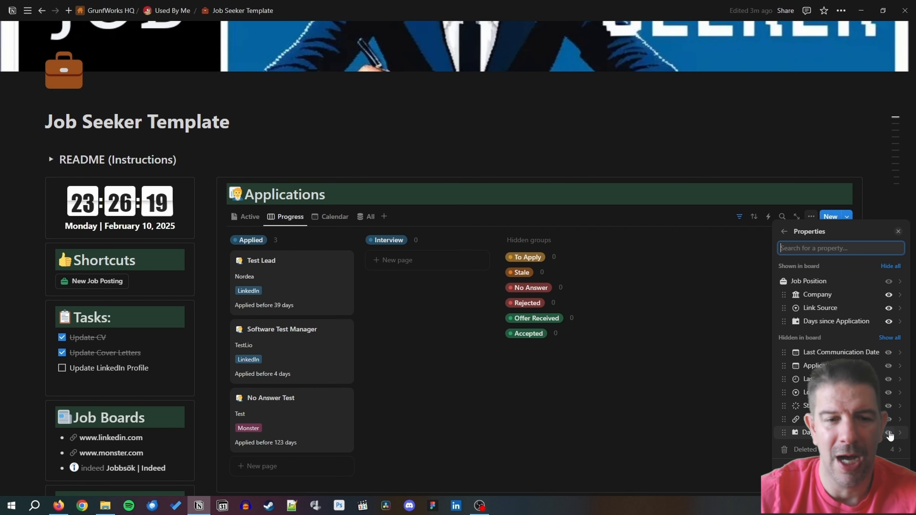
{"action": "left_click", "coordinate": [888, 432]}
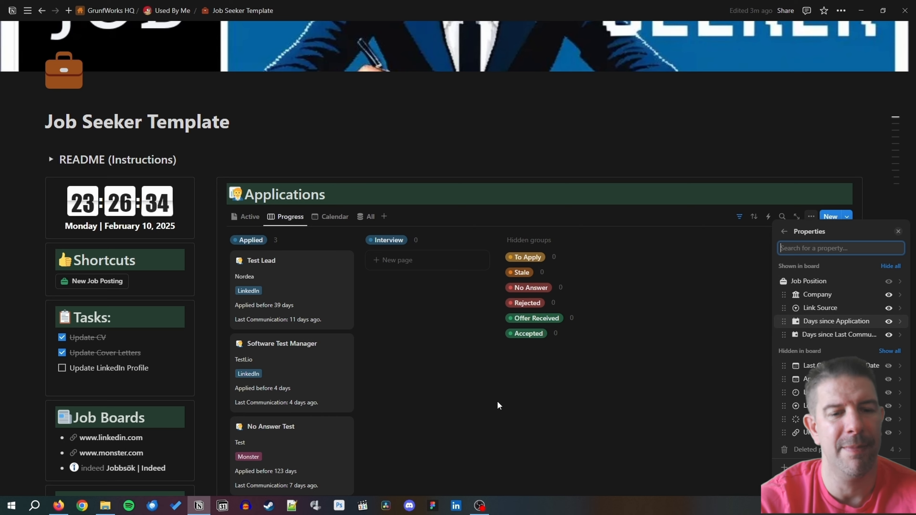
Step: Return to the Active view and set the Last Communication Date of the Test Lead entry to January 2, 2025
{"action": "left_click", "coordinate": [249, 221]}
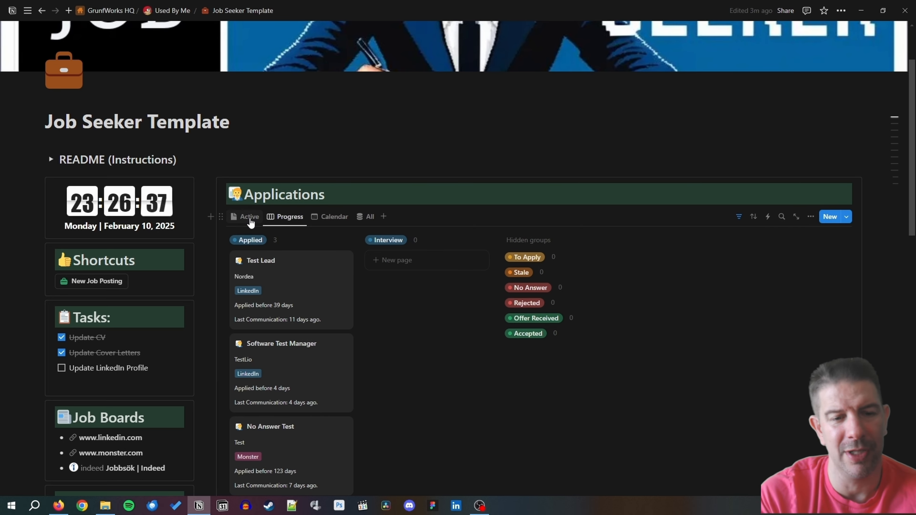
{"action": "left_click", "coordinate": [249, 220]}
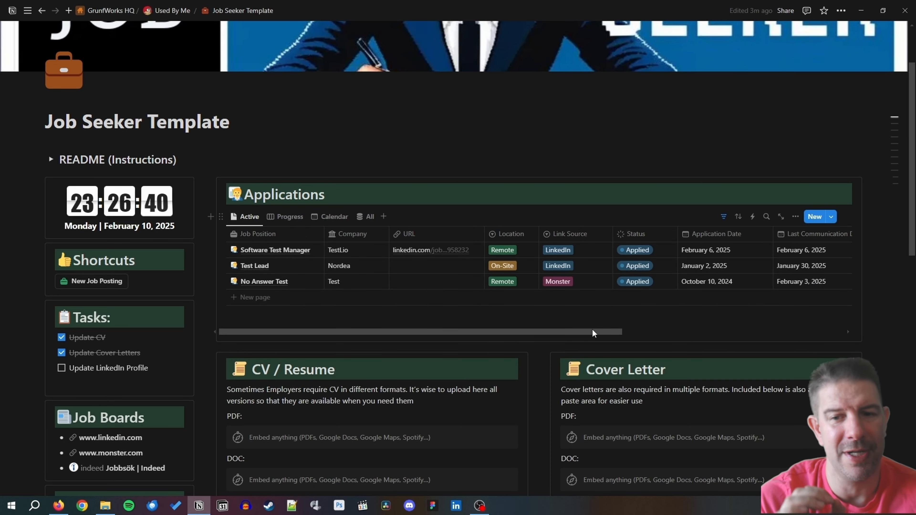
{"action": "left_click_drag", "start_coordinate": [557, 334], "coordinate": [680, 339]}
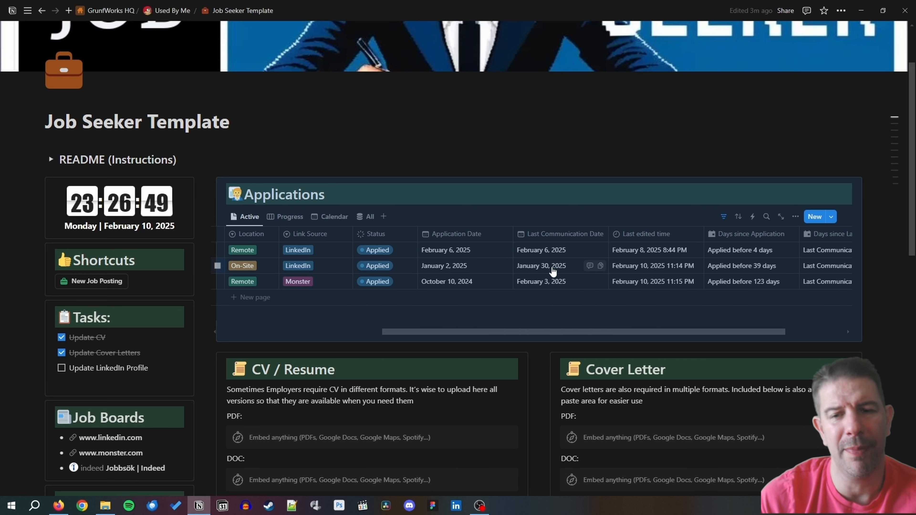
{"action": "left_click", "coordinate": [551, 271]}
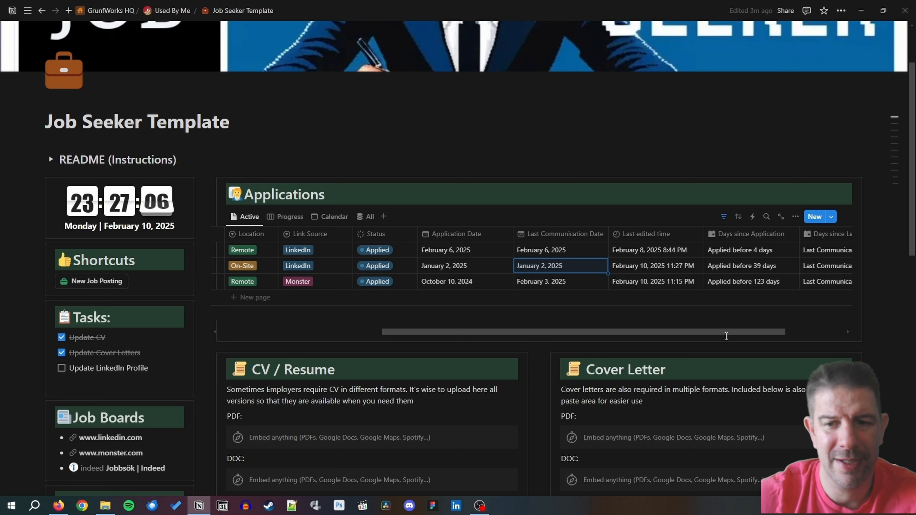
Step: Set the Last Communication Date of the No Answer Test entry to December 3, 2024
{"action": "left_click_drag", "start_coordinate": [734, 332], "coordinate": [784, 332]}
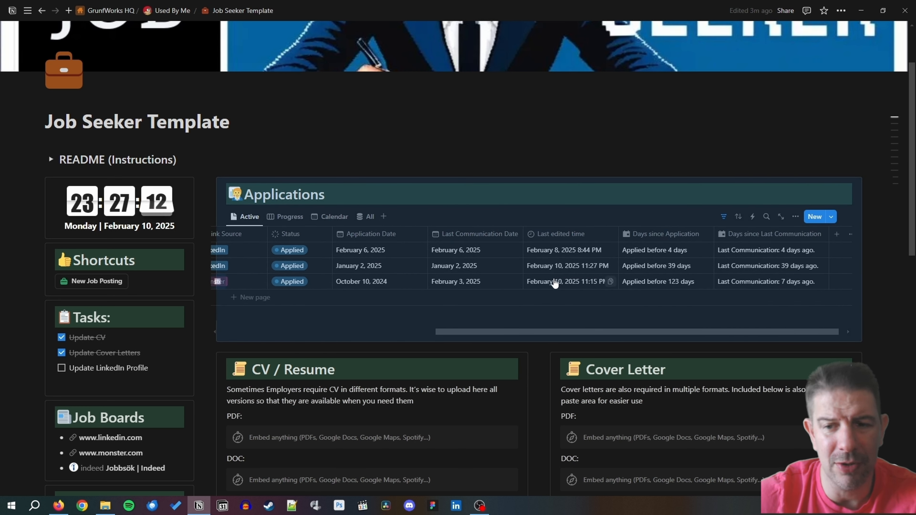
{"action": "left_click", "coordinate": [466, 285]}
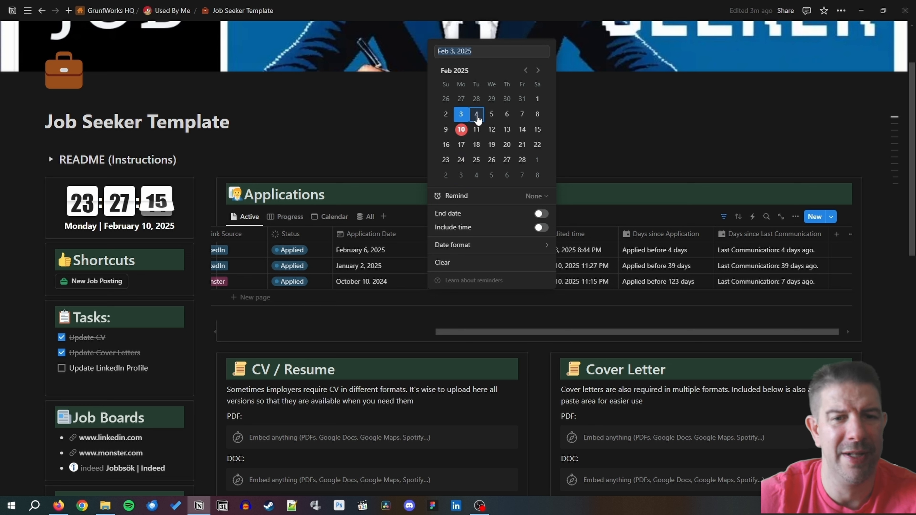
{"action": "left_click", "coordinate": [526, 70]}
{"action": "left_click", "coordinate": [526, 71]}
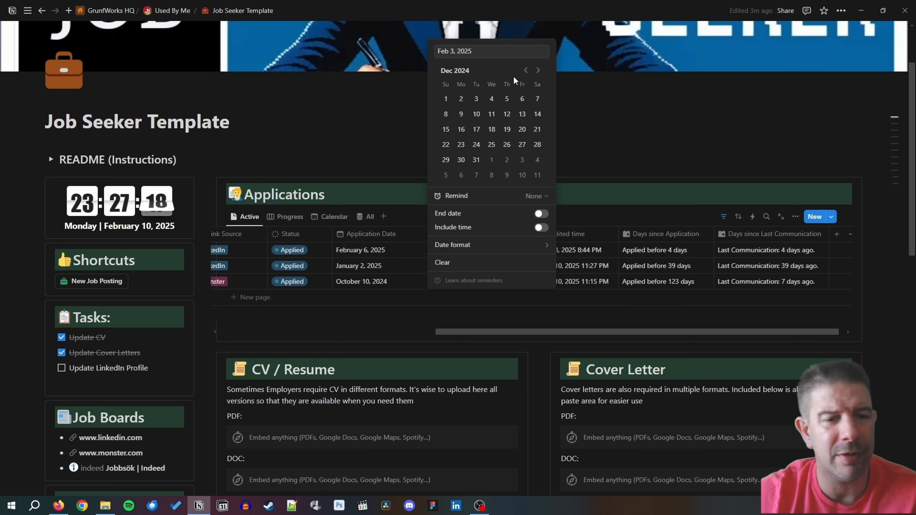
{"action": "left_click", "coordinate": [474, 105]}
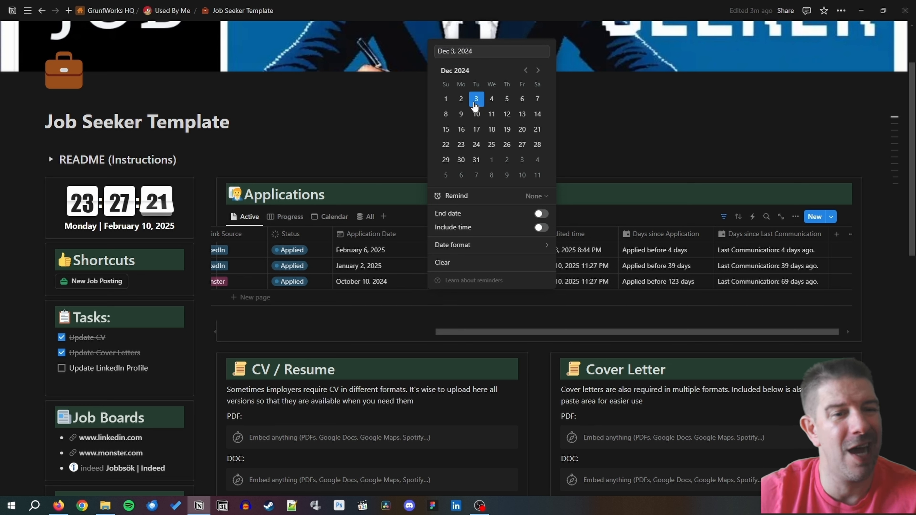
{"action": "left_click", "coordinate": [609, 112]}
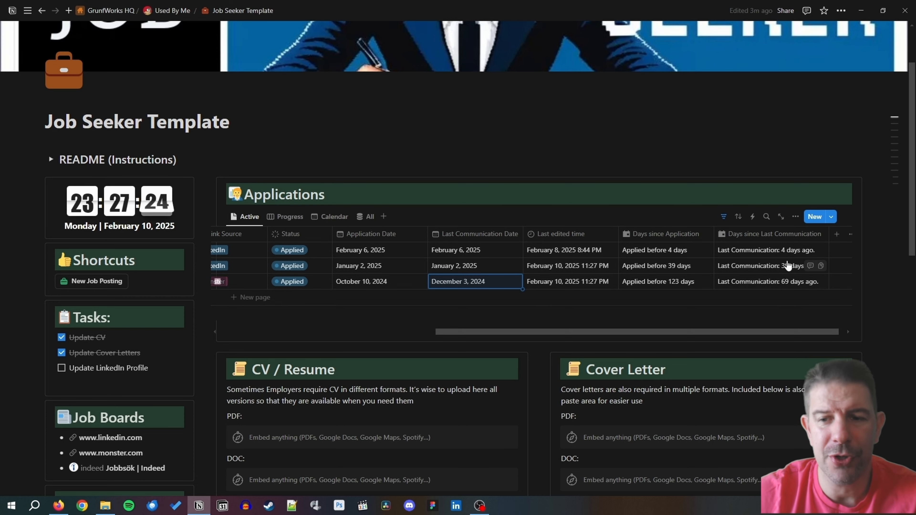
Step: Edit the formula of the duplicated Days since Last Communication property and remove its "Last Communication: " + line
{"action": "left_click_drag", "start_coordinate": [607, 332], "coordinate": [814, 332]}
{"action": "left_click", "coordinate": [765, 234]}
{"action": "left_click", "coordinate": [743, 269]}
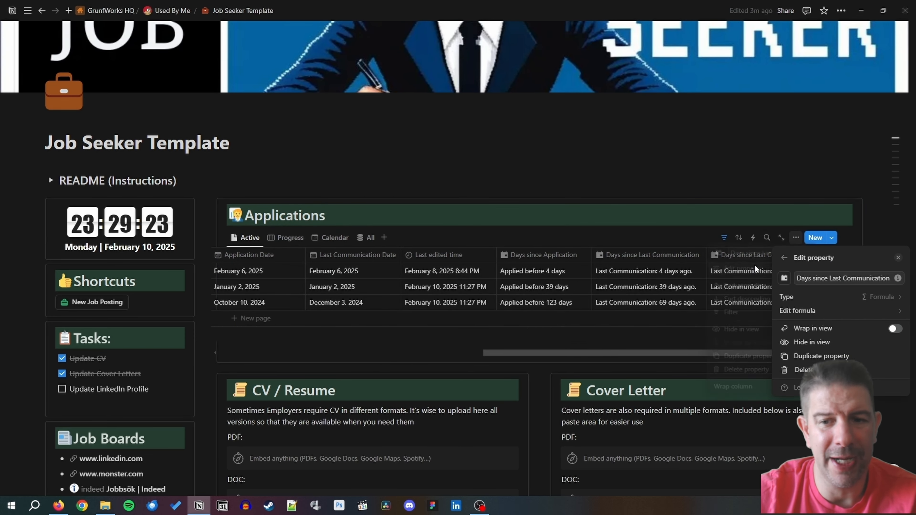
{"action": "left_click", "coordinate": [852, 311]}
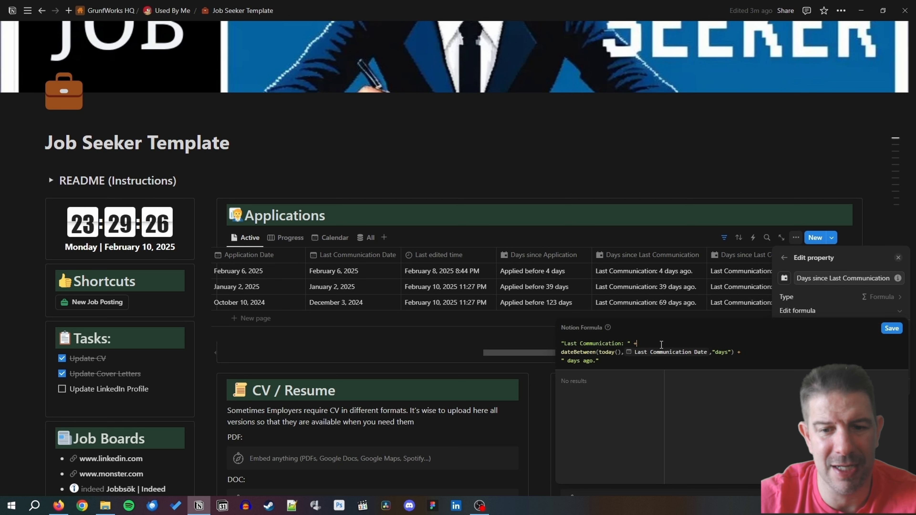
{"action": "key", "text": "shift+Home"}
{"action": "key", "text": "BackSpace"}
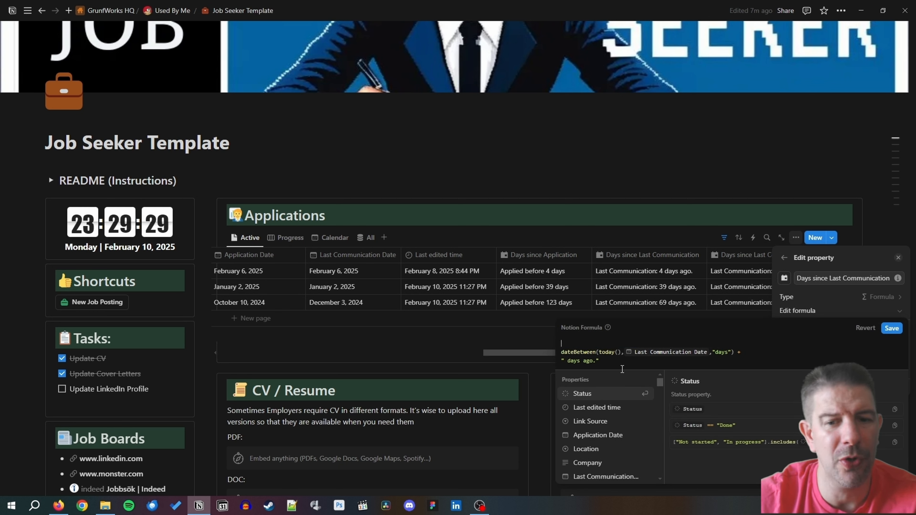
{"action": "key", "text": "Delete"}
Step: Remove + " days ago." from the copied formula, append .toNumber() to the dateBetween function and save it
{"action": "left_click_drag", "start_coordinate": [613, 353], "coordinate": [544, 352]}
{"action": "key", "text": "BackSpace"}
{"action": "key", "text": "BackSpace"}
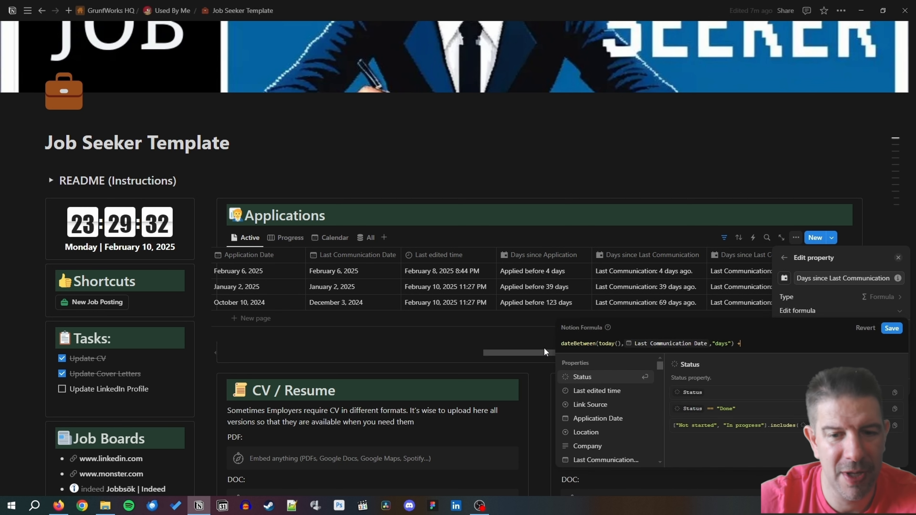
{"action": "key", "text": "BackSpace"}
{"action": "key", "text": "BackSpace"}
{"action": "type", "text": ".toNumber()"}
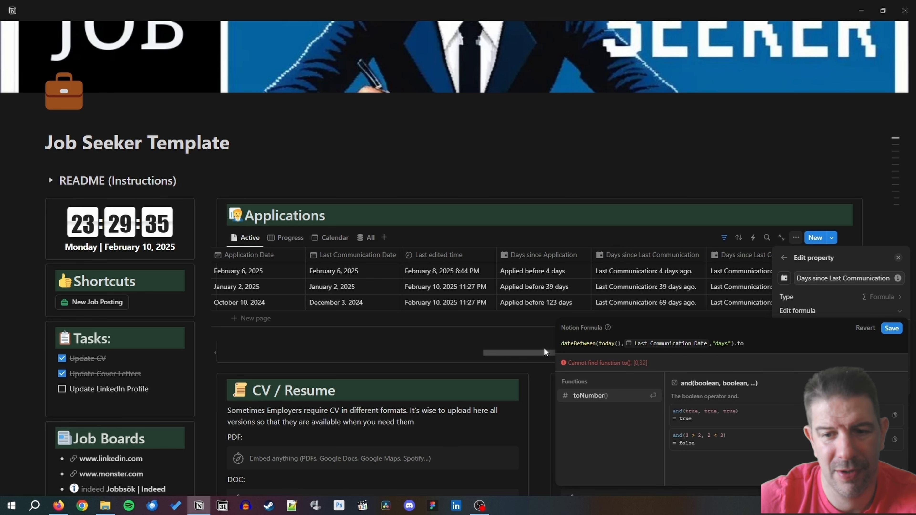
{"action": "left_click", "coordinate": [891, 328]}
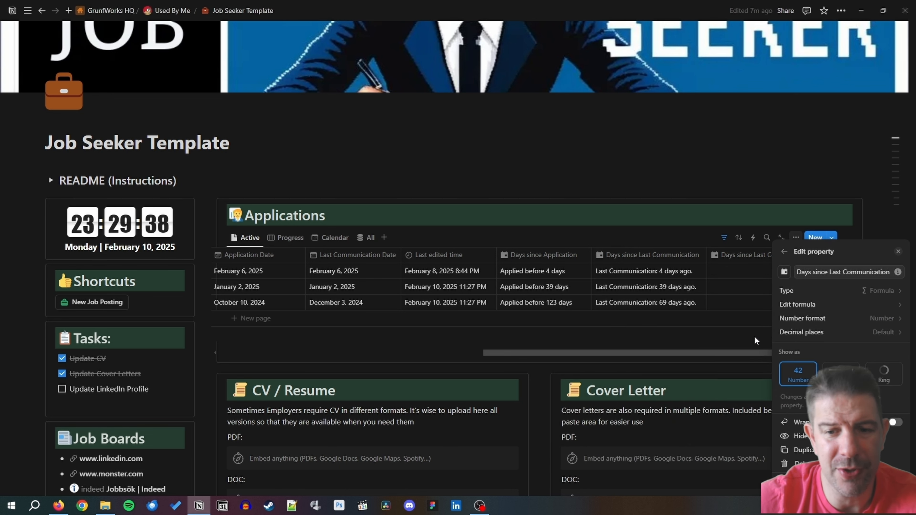
{"action": "left_click", "coordinate": [767, 302]}
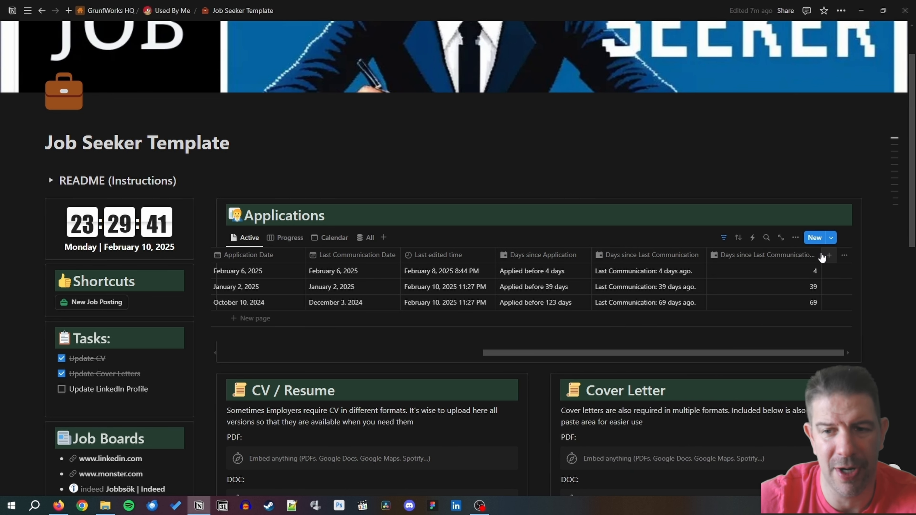
Step: Rename the duplicated numeric property as "Last Comms"
{"action": "left_click", "coordinate": [817, 257]}
{"action": "key", "text": "ctrl+a"}
{"action": "type", "text": "L"}
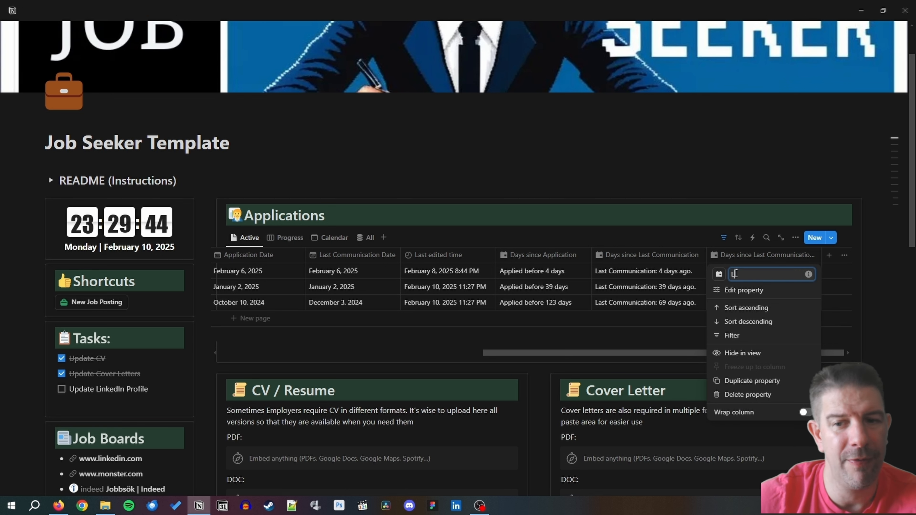
{"action": "type", "text": "ast Comms"}
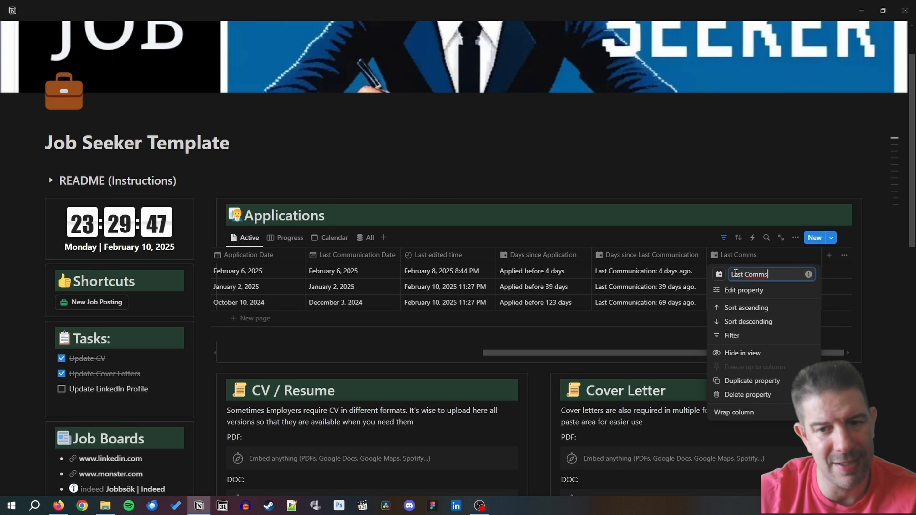
{"action": "left_click", "coordinate": [655, 127]}
Step: Create an automation for Application Tracker DB with a trigger recurring every day at 11:45 PM, starting February 10, 2025
{"action": "left_click", "coordinate": [753, 238]}
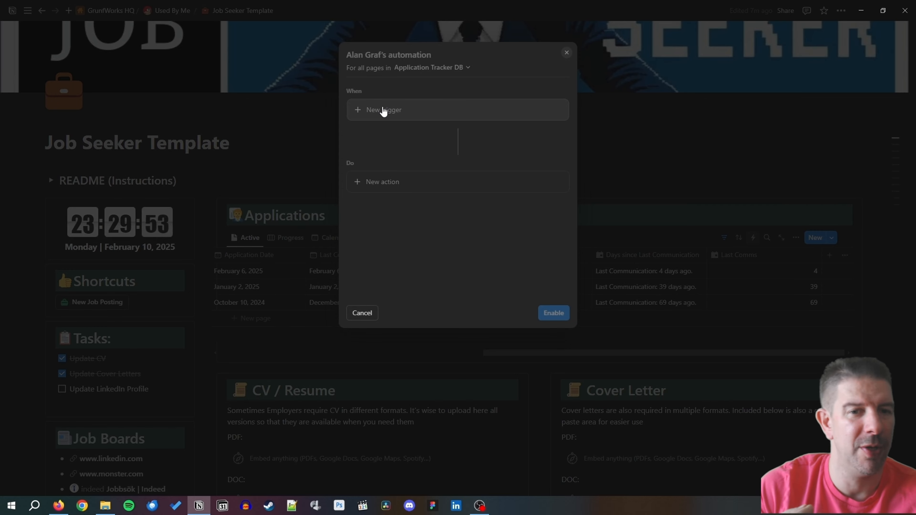
{"action": "left_click", "coordinate": [383, 110]}
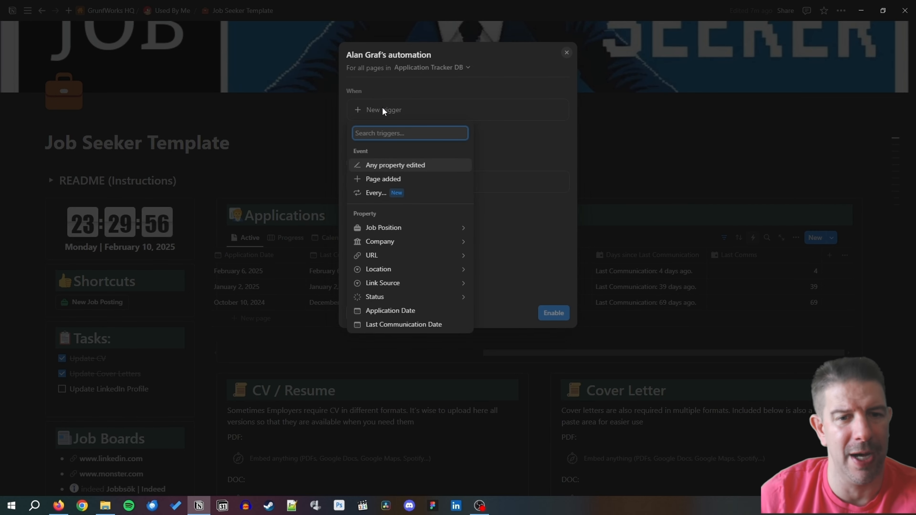
{"action": "left_click", "coordinate": [377, 193]}
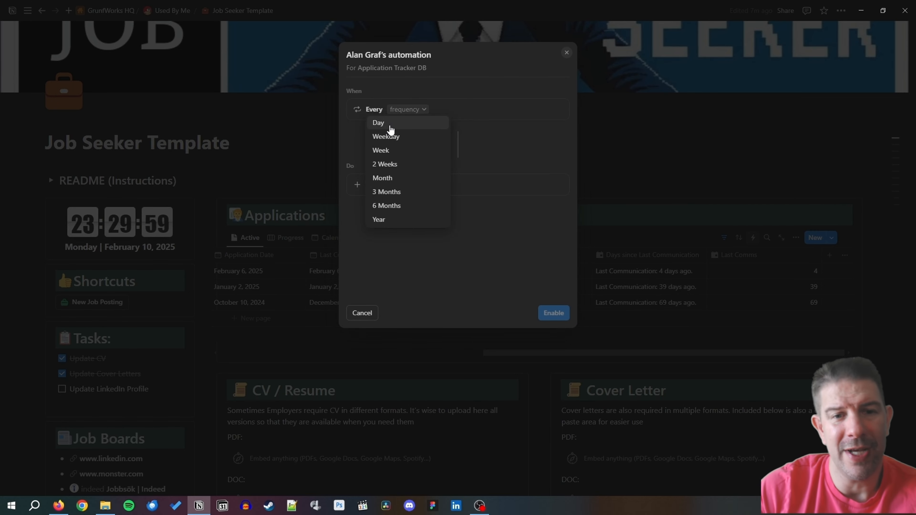
{"action": "left_click", "coordinate": [391, 124]}
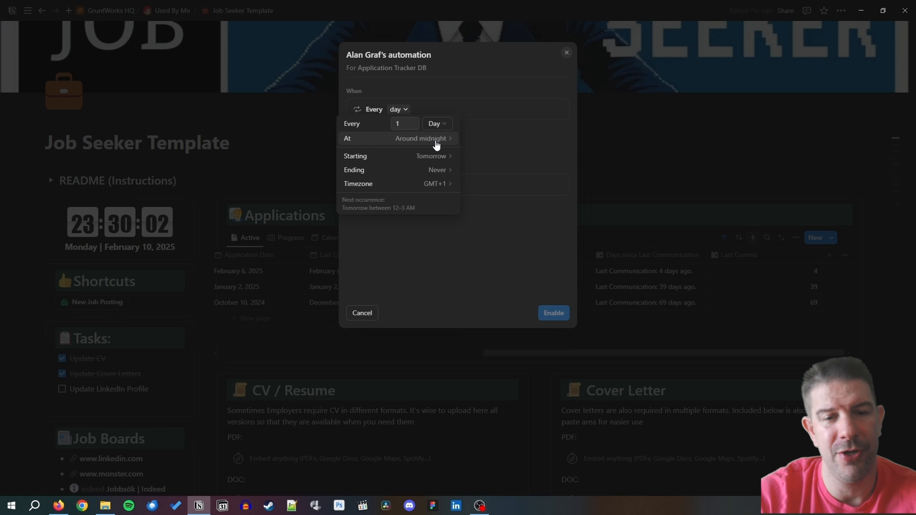
{"action": "left_click", "coordinate": [436, 145]}
{"action": "left_click_drag", "start_coordinate": [541, 144], "coordinate": [540, 231]}
{"action": "left_click", "coordinate": [500, 235]}
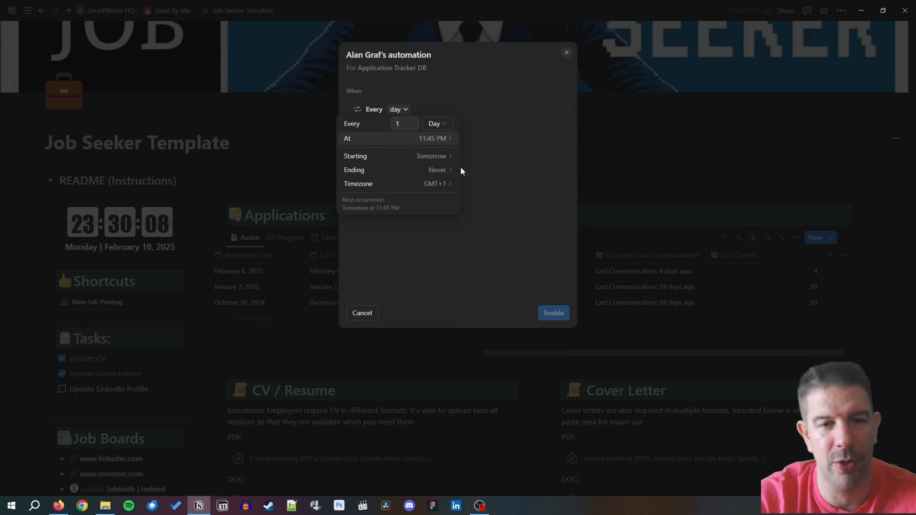
{"action": "left_click", "coordinate": [431, 158]}
{"action": "left_click", "coordinate": [489, 223]}
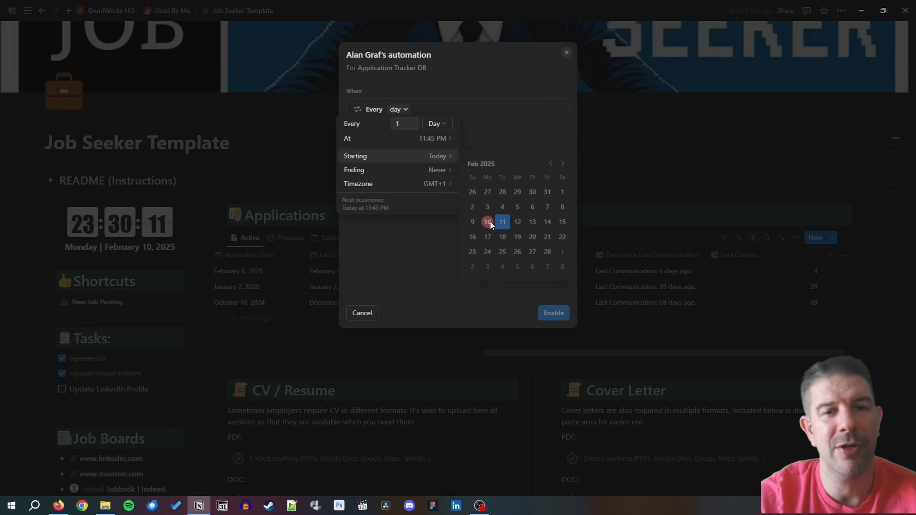
{"action": "left_click", "coordinate": [501, 156]}
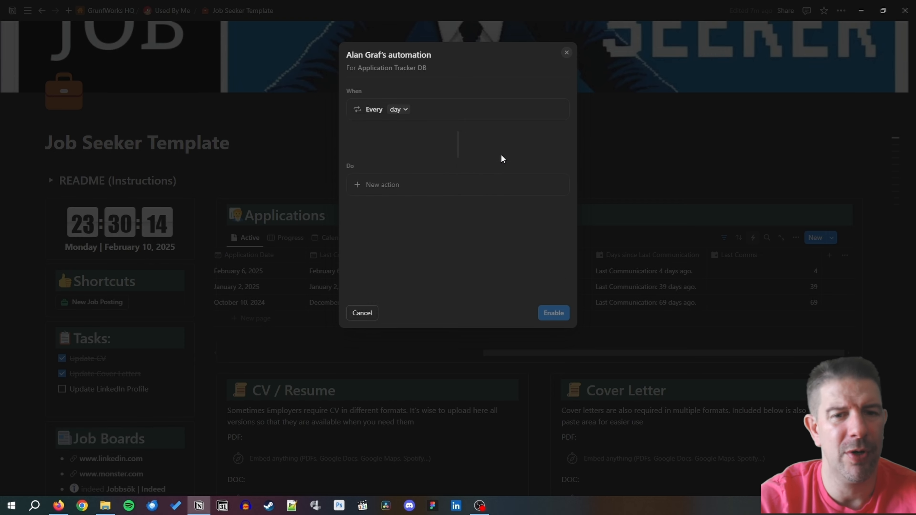
Step: Add an action to the automation that edits pages in Application Tracker DB
{"action": "left_click", "coordinate": [375, 185]}
{"action": "left_click", "coordinate": [387, 238]}
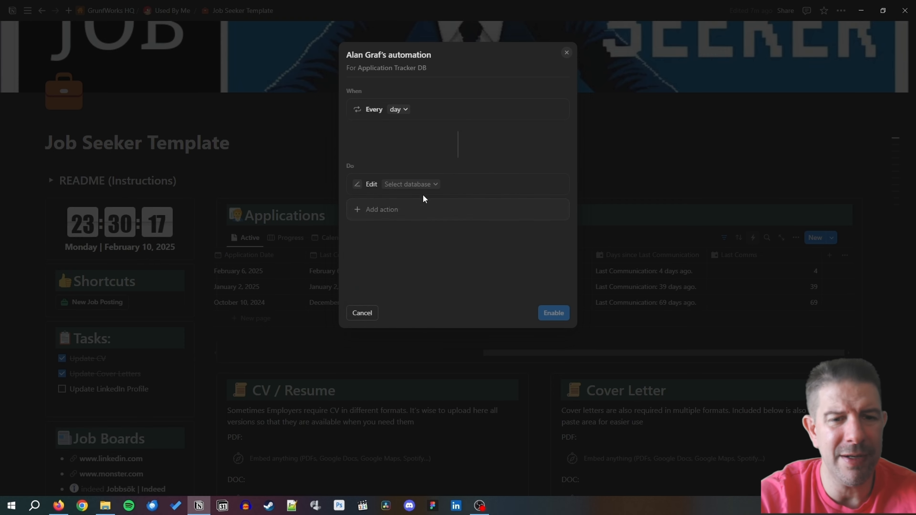
{"action": "left_click", "coordinate": [424, 185]}
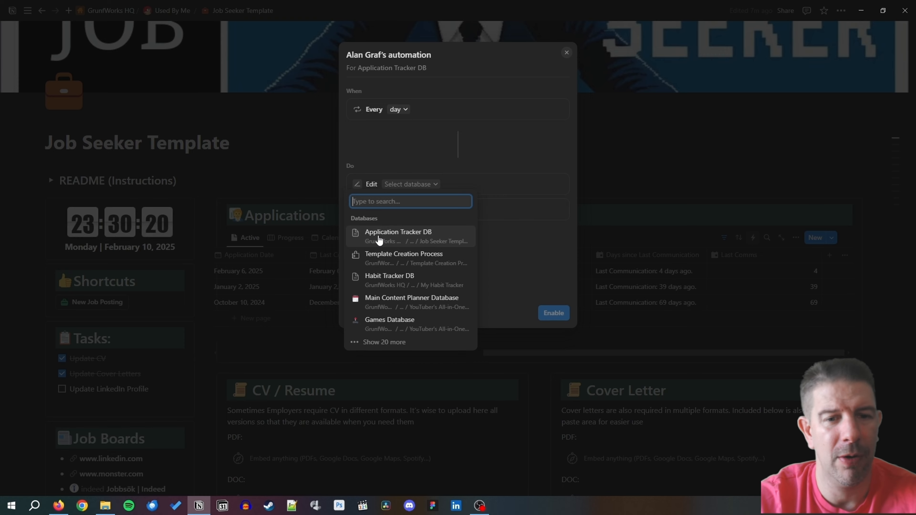
{"action": "left_click", "coordinate": [383, 231]}
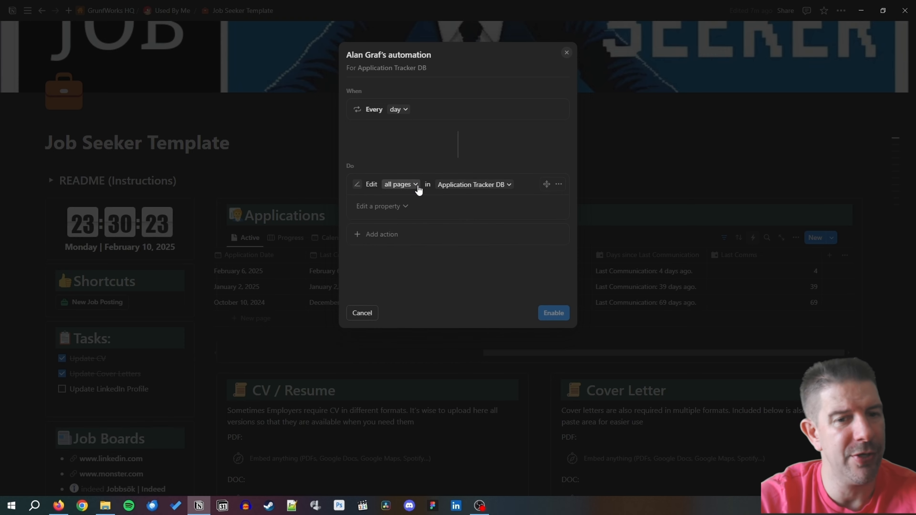
Step: Limit the edit action to pages whose Status is Applied or Interview
{"action": "left_click", "coordinate": [417, 186]}
{"action": "left_click", "coordinate": [364, 200]}
{"action": "left_click", "coordinate": [329, 377]}
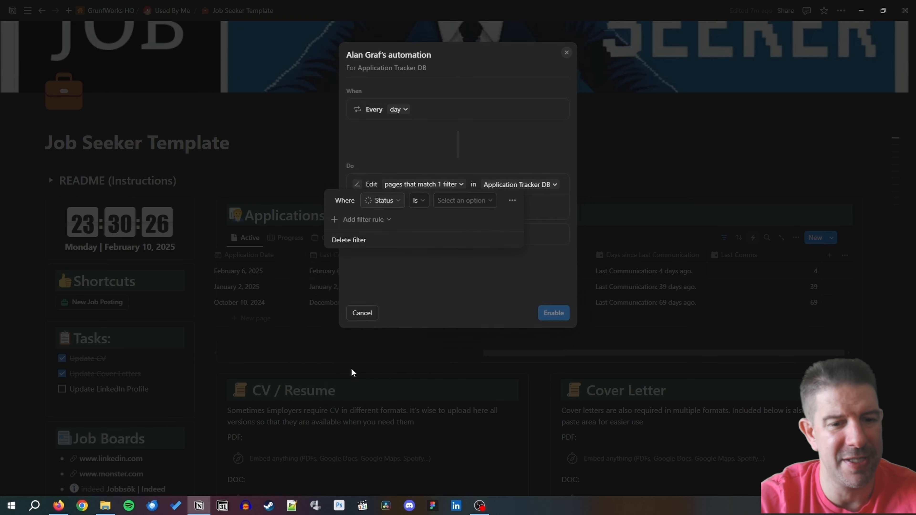
{"action": "left_click", "coordinate": [444, 203]}
{"action": "left_click", "coordinate": [421, 258]}
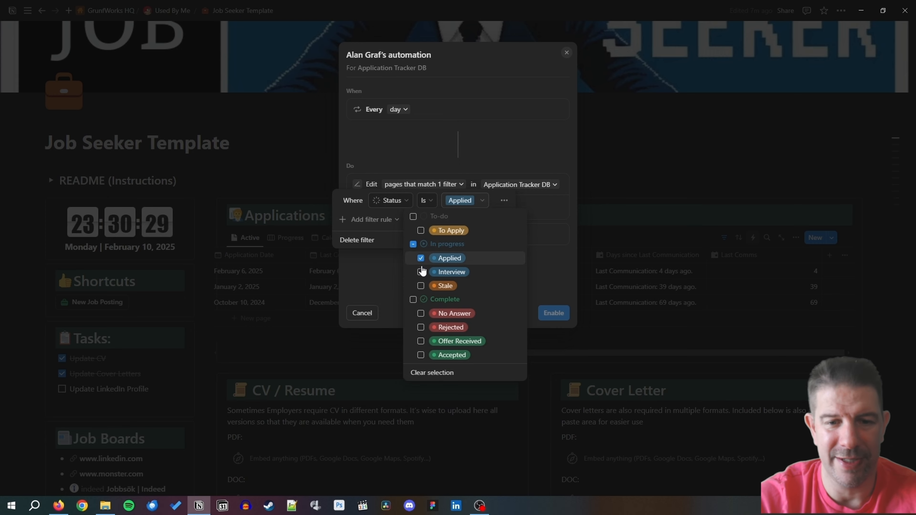
{"action": "left_click", "coordinate": [421, 272]}
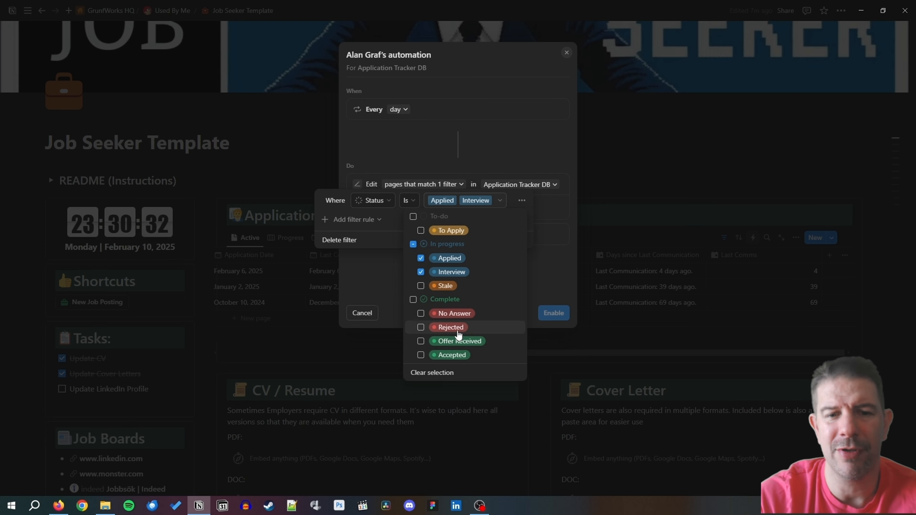
{"action": "left_click", "coordinate": [542, 271]}
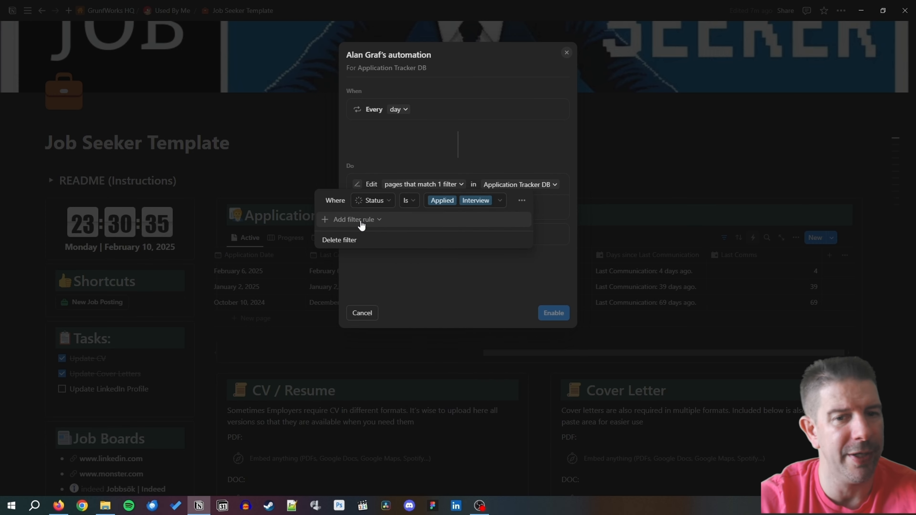
Step: Add a second filter rule to the edit action requiring Last Comms to be greater than 30
{"action": "left_click", "coordinate": [355, 220]}
{"action": "left_click", "coordinate": [348, 236]}
{"action": "left_click", "coordinate": [377, 220]}
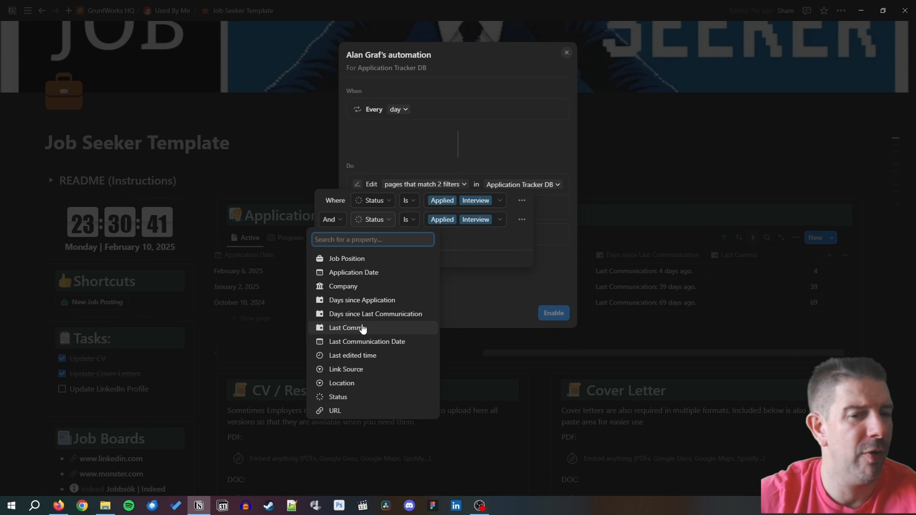
{"action": "left_click", "coordinate": [362, 328]}
{"action": "left_click", "coordinate": [424, 221]}
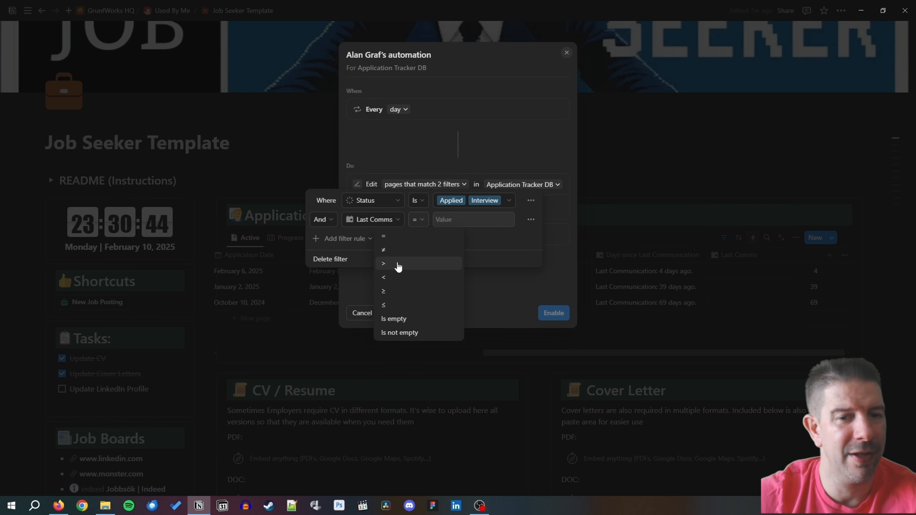
{"action": "left_click", "coordinate": [397, 264]}
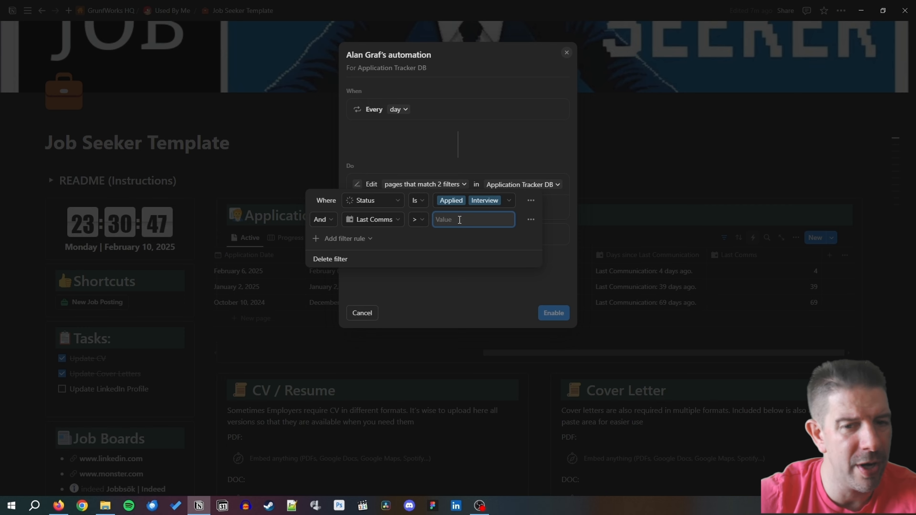
{"action": "type", "text": "30"}
{"action": "left_click", "coordinate": [499, 147]}
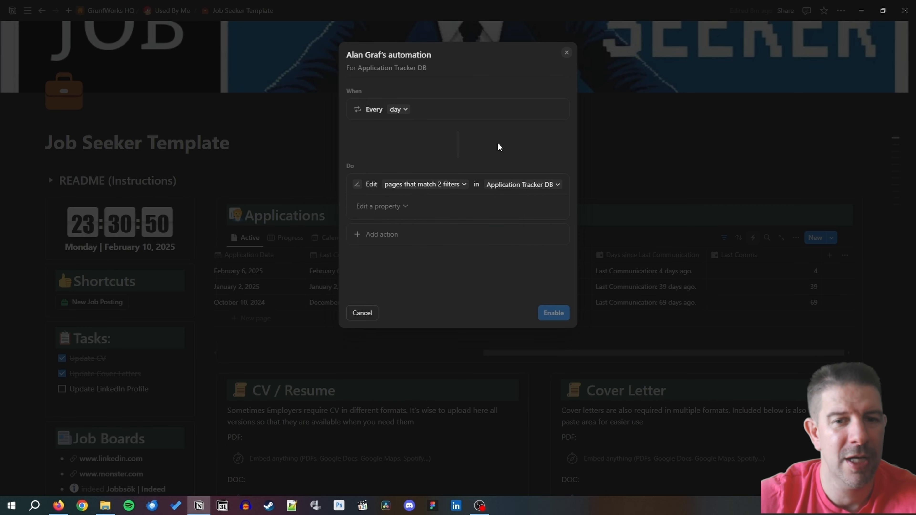
Step: Make the edit action set the Status property of the matching pages to Stale
{"action": "left_click", "coordinate": [380, 207]}
{"action": "left_click", "coordinate": [365, 321]}
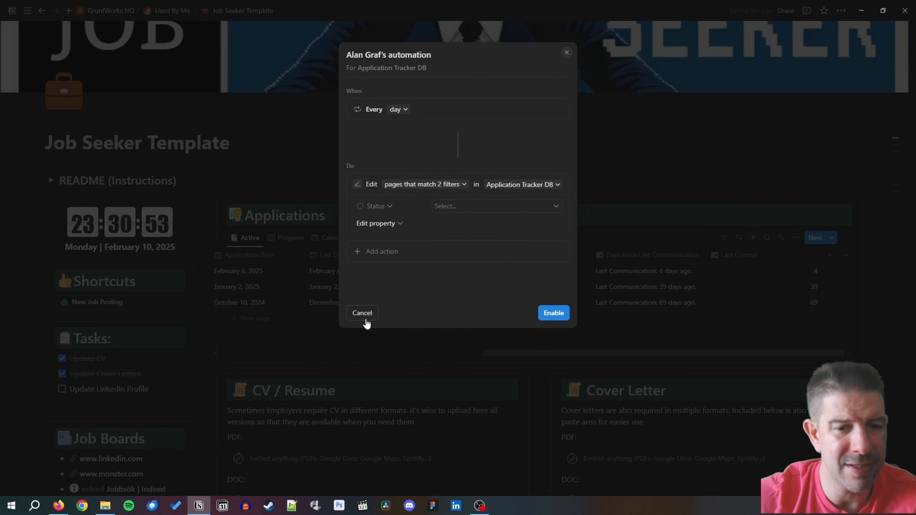
{"action": "left_click", "coordinate": [462, 205]}
{"action": "left_click", "coordinate": [449, 294]}
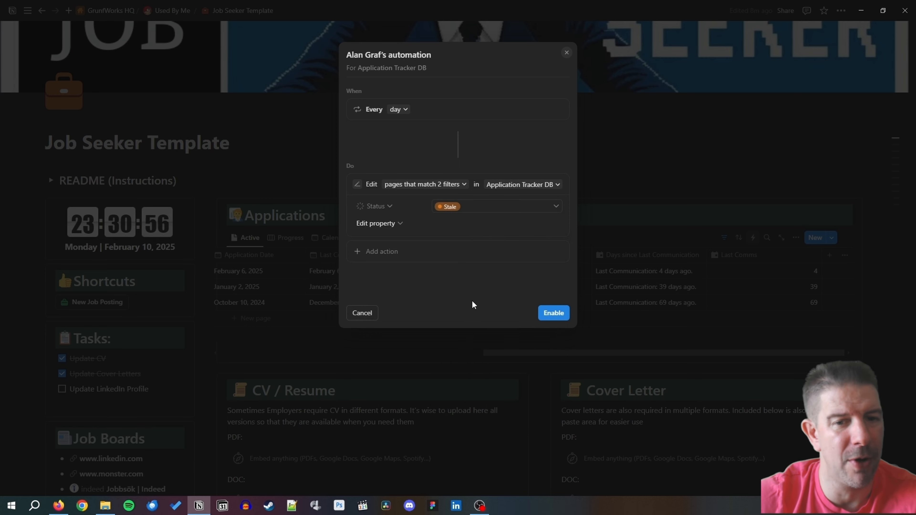
Step: Name the automation "Stale Application Warning" and enable it
{"action": "key", "text": "ctrl+a"}
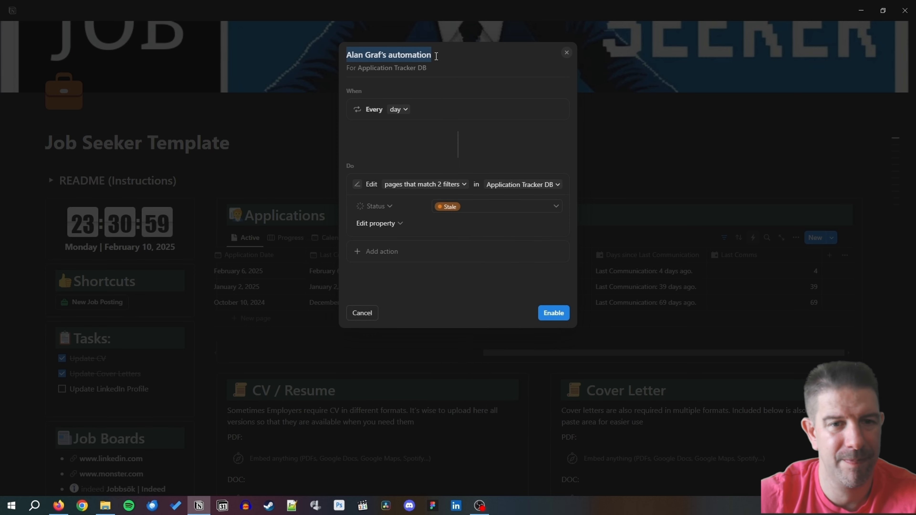
{"action": "type", "text": "Stale"}
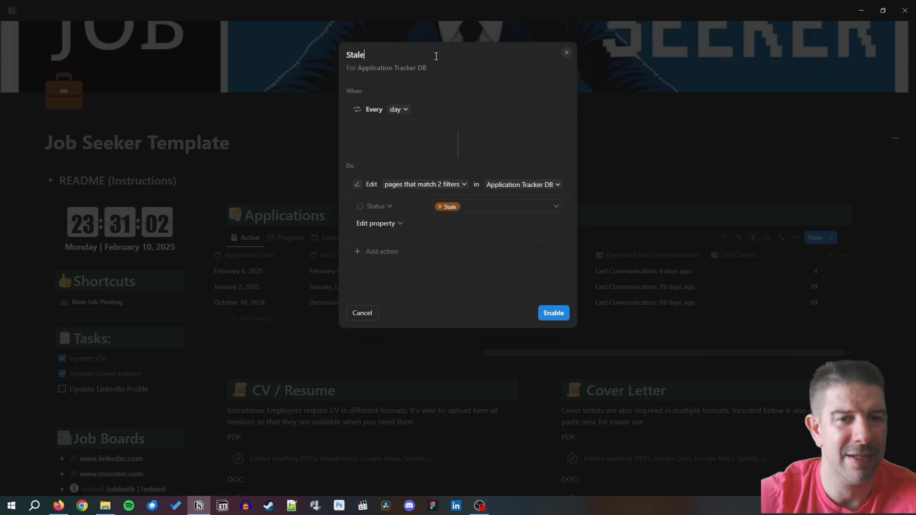
{"action": "type", "text": " Application Warning"}
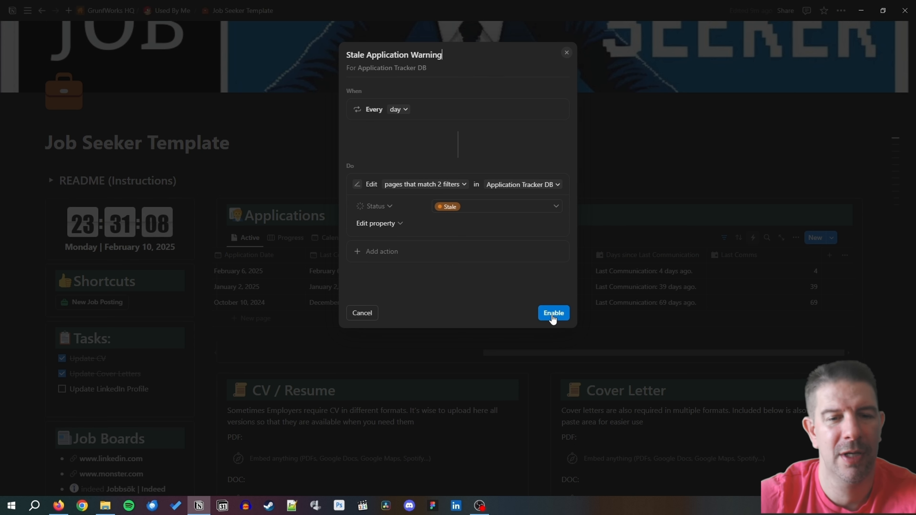
{"action": "left_click", "coordinate": [553, 313]}
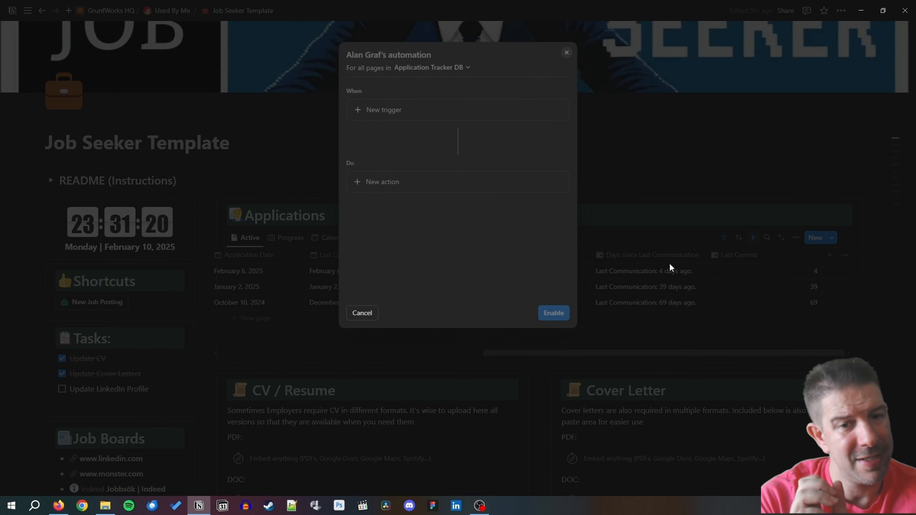
Step: Give the second automation a trigger recurring every day at 11:45 PM, starting February 10, 2025
{"action": "left_click", "coordinate": [384, 114]}
{"action": "left_click", "coordinate": [378, 197]}
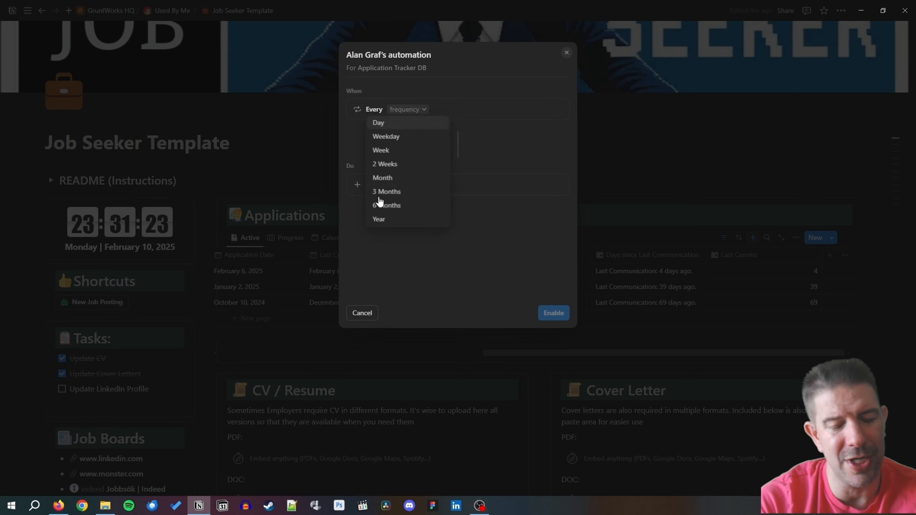
{"action": "left_click", "coordinate": [395, 123]}
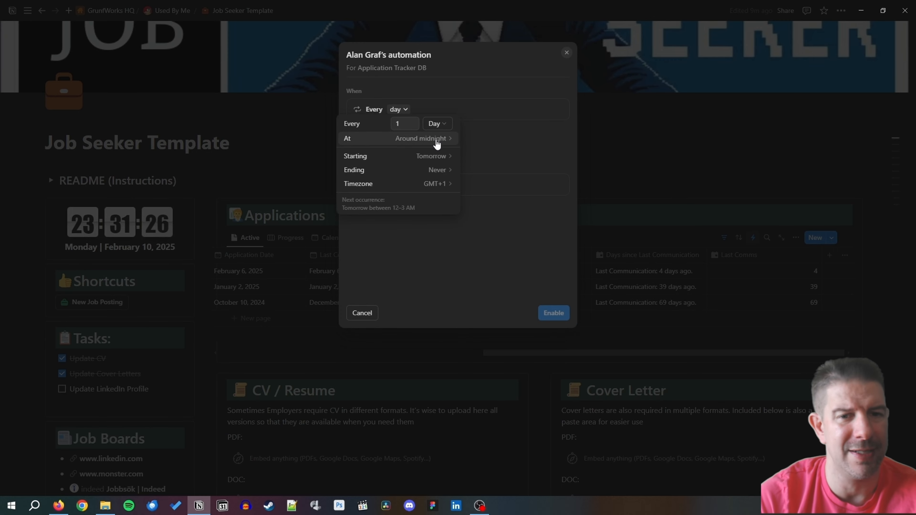
{"action": "left_click", "coordinate": [438, 140]}
{"action": "left_click_drag", "start_coordinate": [540, 143], "coordinate": [541, 232]}
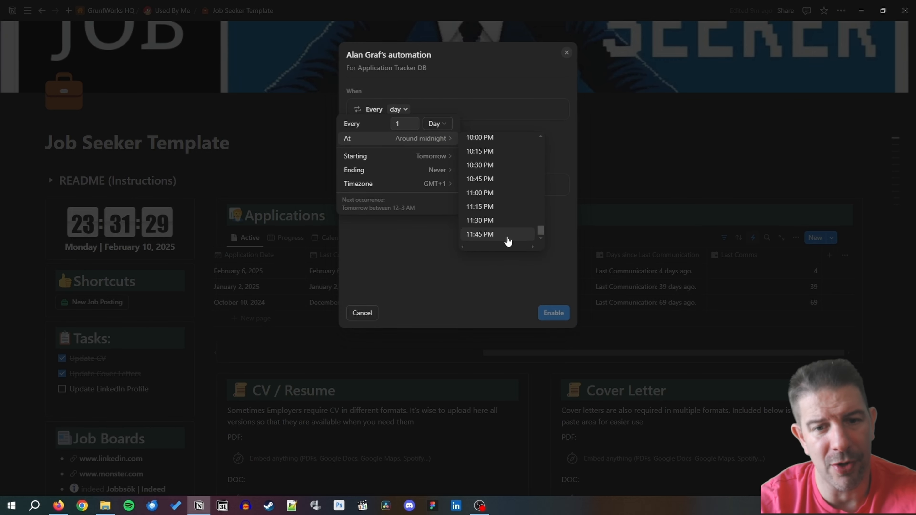
{"action": "left_click", "coordinate": [505, 234]}
{"action": "left_click", "coordinate": [431, 159]}
{"action": "left_click", "coordinate": [488, 224]}
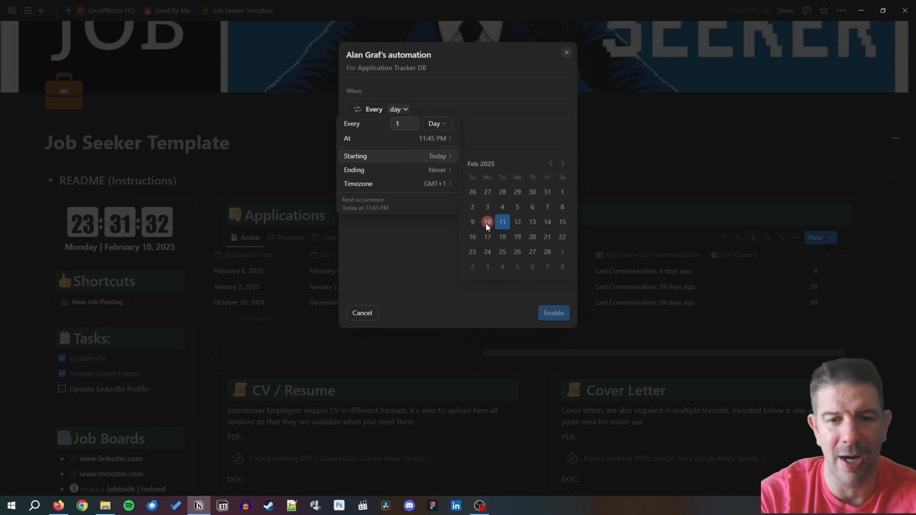
{"action": "left_click", "coordinate": [522, 255]}
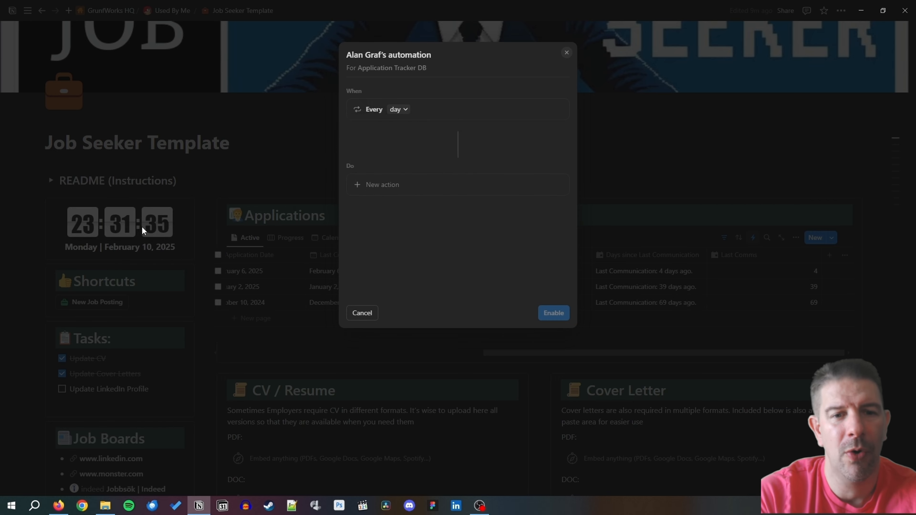
Step: Add an action to the second automation that edits pages in Application Tracker DB
{"action": "left_click", "coordinate": [377, 185]}
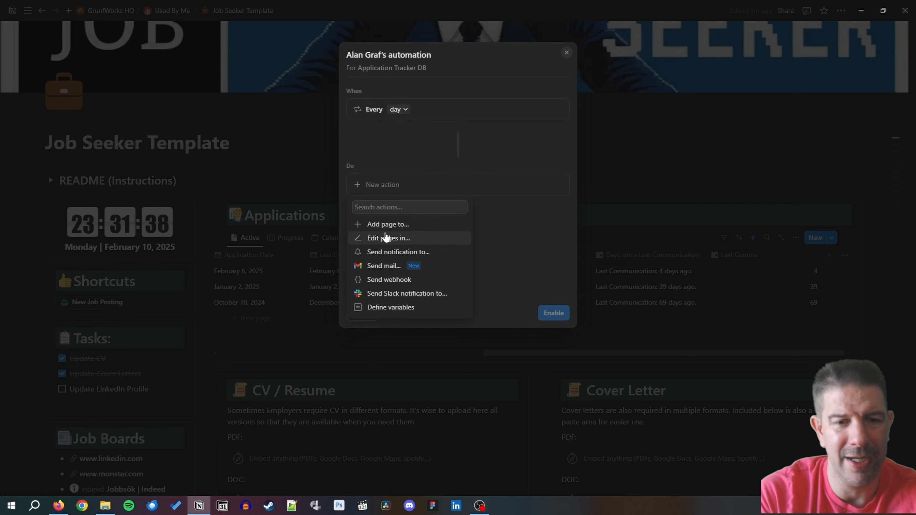
{"action": "left_click", "coordinate": [385, 238]}
{"action": "left_click", "coordinate": [417, 185]}
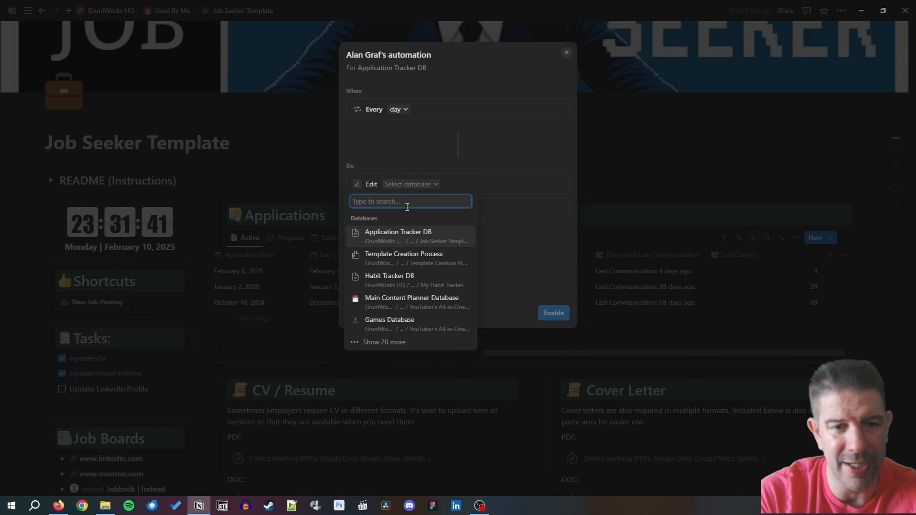
{"action": "left_click", "coordinate": [413, 239]}
Step: Limit the second automation's edit action to pages whose Status is Stale
{"action": "left_click", "coordinate": [406, 185]}
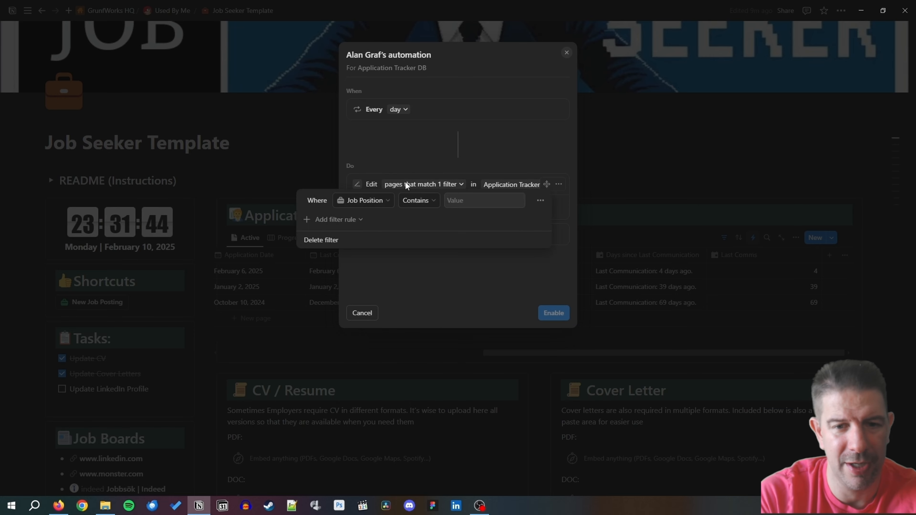
{"action": "left_click", "coordinate": [363, 201]}
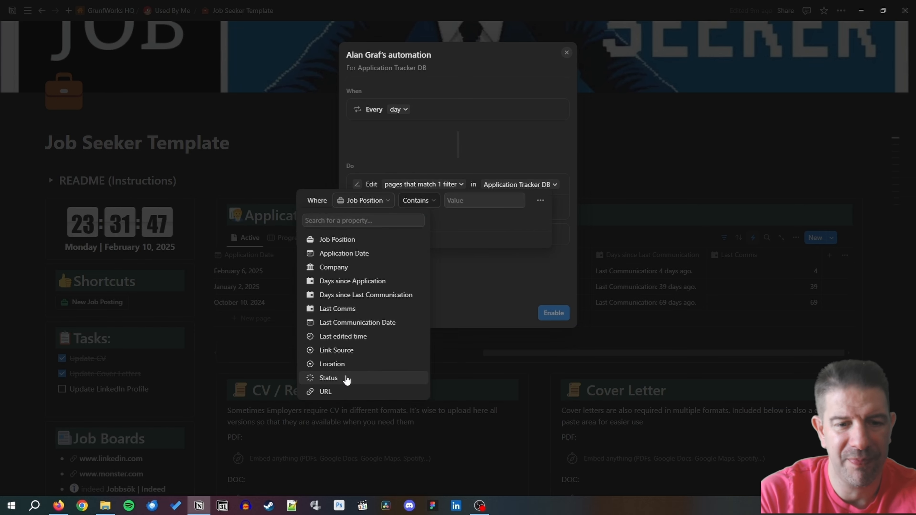
{"action": "left_click", "coordinate": [346, 378]}
{"action": "left_click", "coordinate": [451, 200]}
{"action": "left_click", "coordinate": [434, 285]}
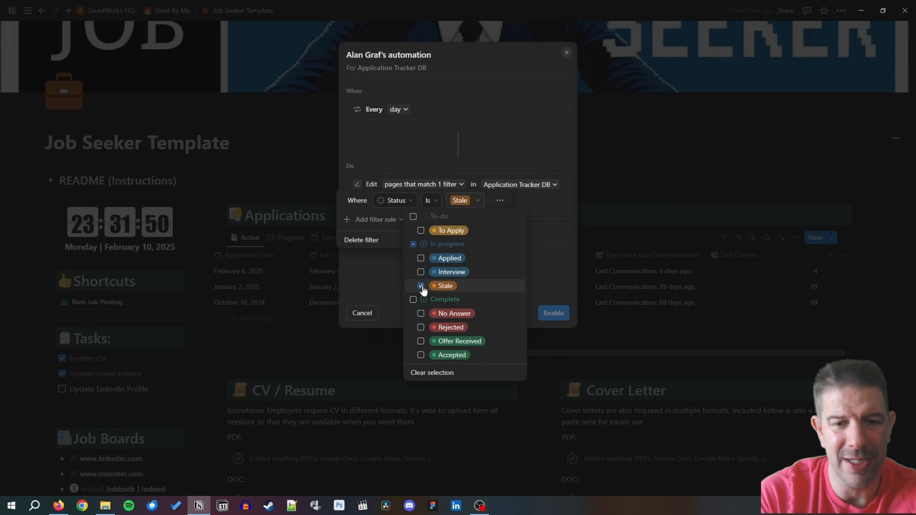
{"action": "left_click", "coordinate": [554, 287]}
Step: Add a second filter rule to the edit action that requires Last Comms to be greater than 60
{"action": "left_click", "coordinate": [375, 220]}
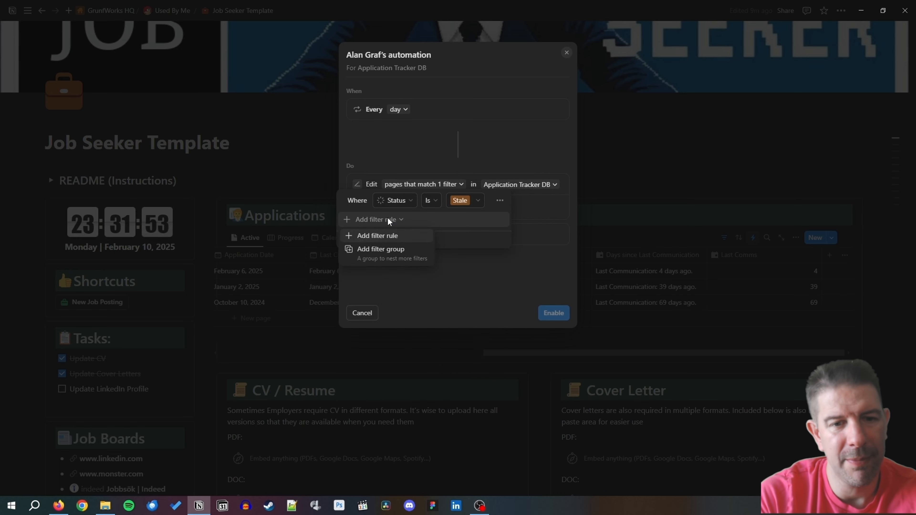
{"action": "left_click", "coordinate": [363, 237]}
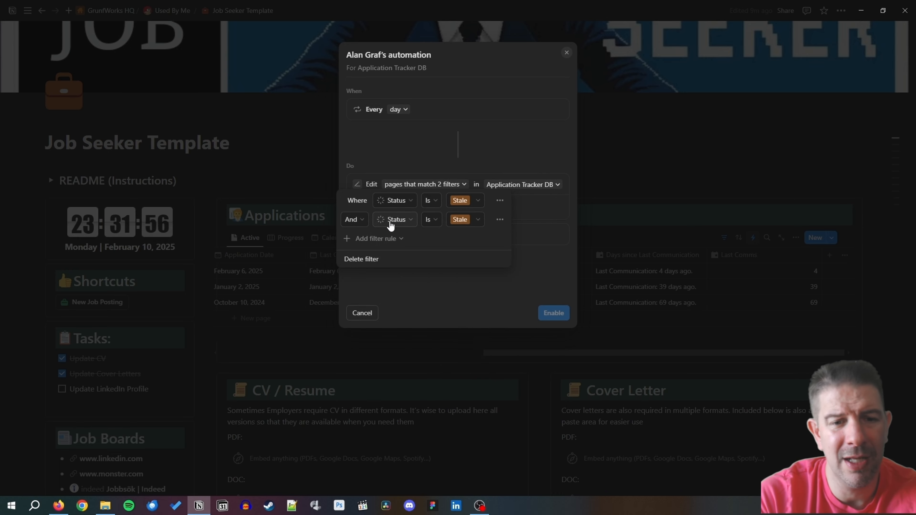
{"action": "left_click", "coordinate": [399, 221]}
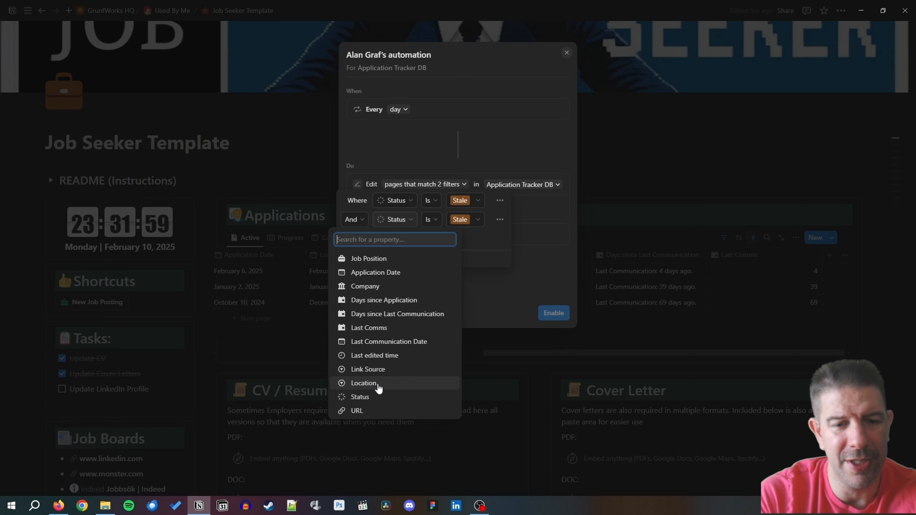
{"action": "left_click", "coordinate": [375, 328]}
{"action": "left_click", "coordinate": [428, 228]}
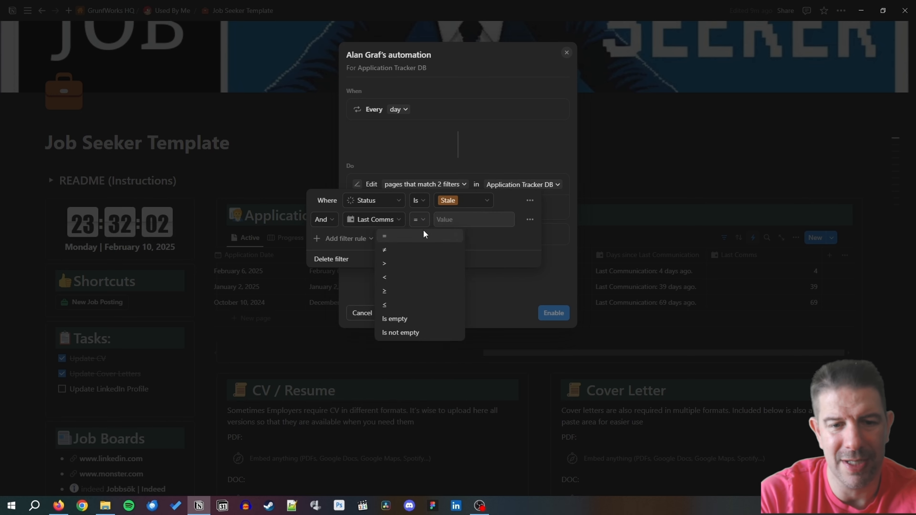
{"action": "left_click", "coordinate": [398, 271]}
{"action": "left_click", "coordinate": [464, 220]}
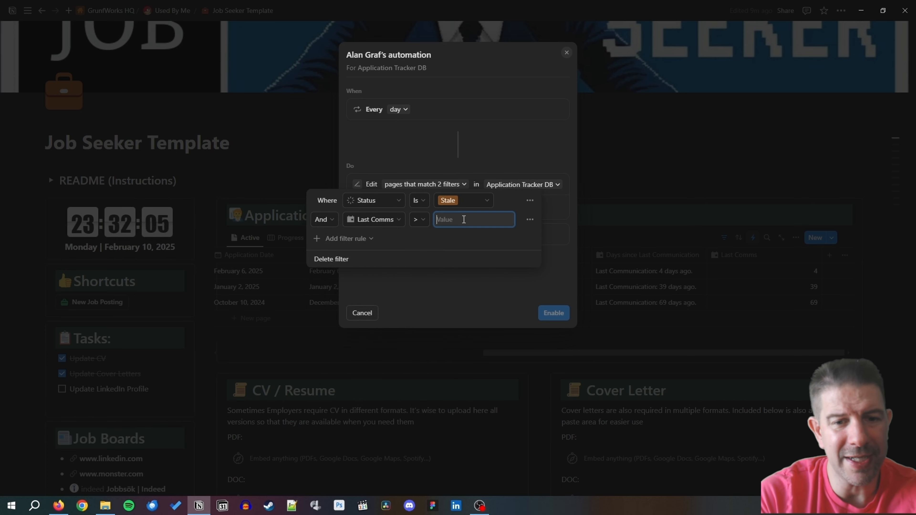
{"action": "type", "text": "60"}
{"action": "left_click", "coordinate": [426, 238]}
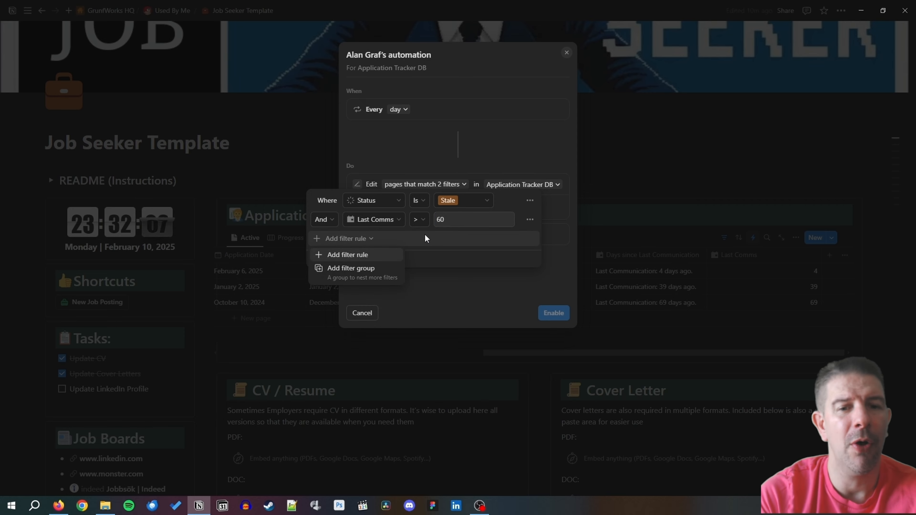
{"action": "left_click", "coordinate": [494, 266]}
{"action": "left_click", "coordinate": [521, 287]}
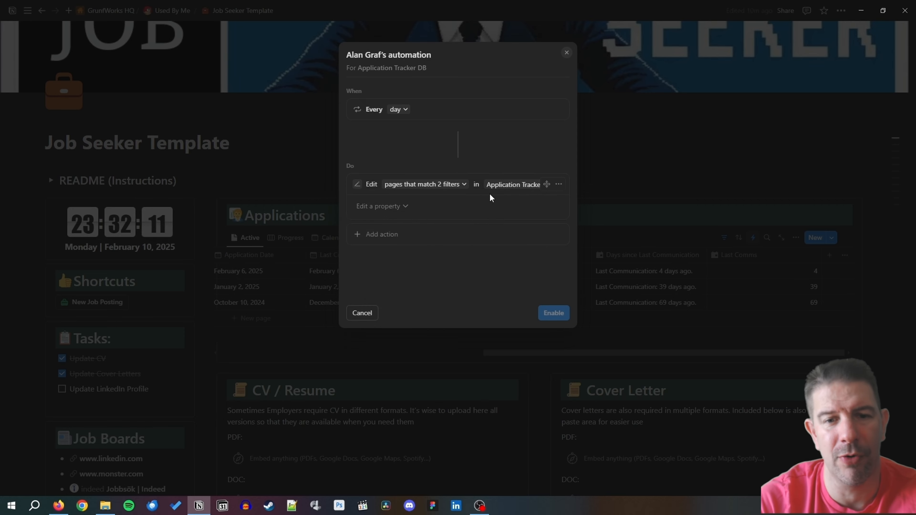
Step: Make the automation set Status to No Answer and enable it under the name "No Answer Flag"
{"action": "left_click", "coordinate": [367, 210]}
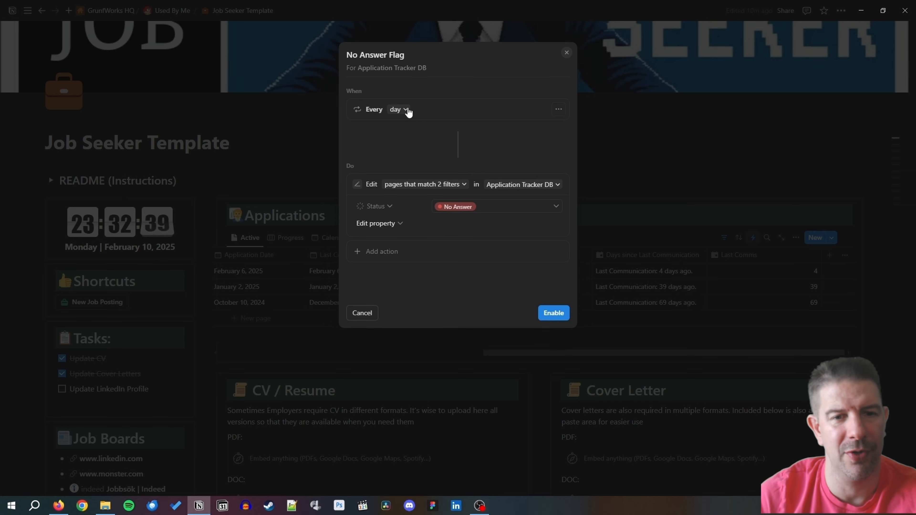
{"action": "left_click", "coordinate": [405, 110]}
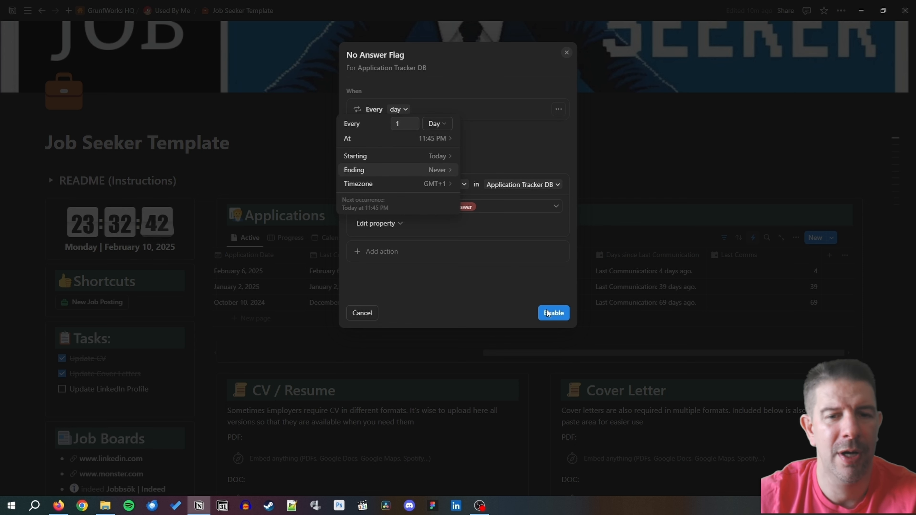
{"action": "left_click", "coordinate": [552, 313]}
{"action": "left_click", "coordinate": [553, 313]}
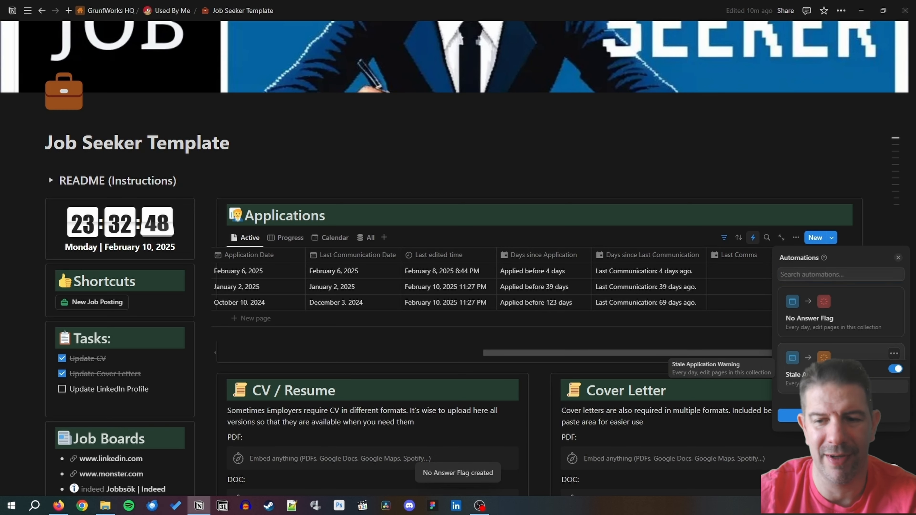
Step: Review the recurring schedule of the Stale Application Warning automation and close the automations list
{"action": "left_click", "coordinate": [872, 371]}
{"action": "left_click", "coordinate": [407, 115]}
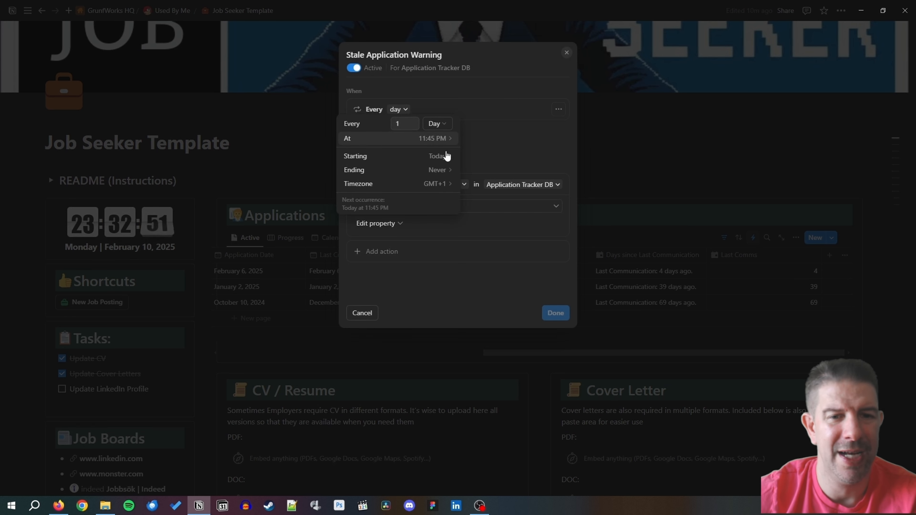
{"action": "left_click", "coordinate": [646, 162]}
{"action": "left_click", "coordinate": [649, 159]}
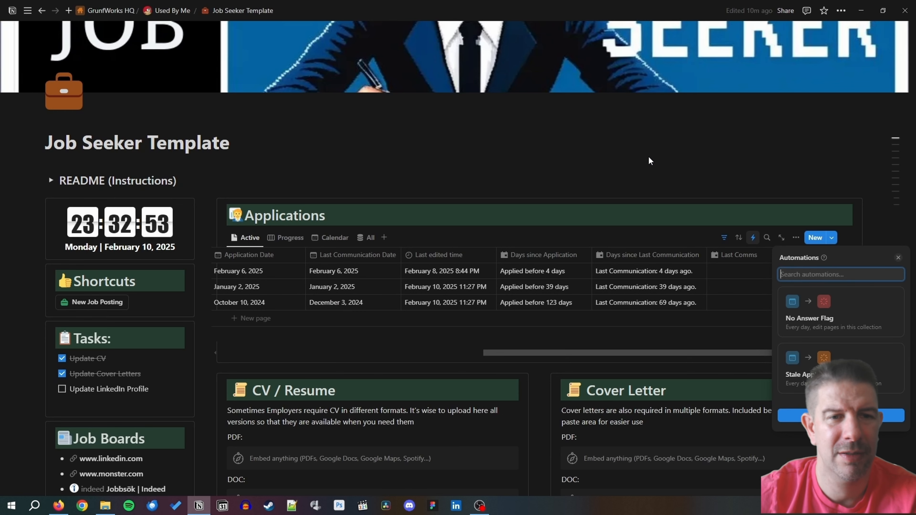
{"action": "left_click", "coordinate": [726, 153]}
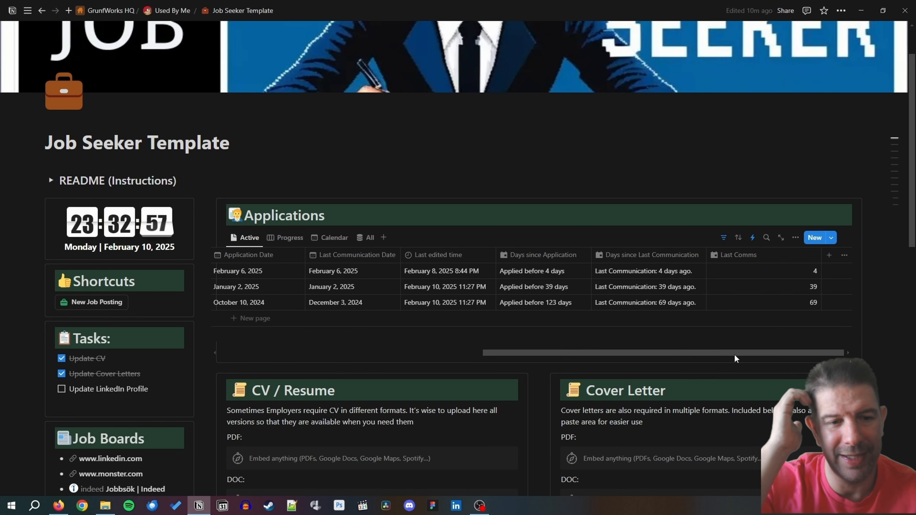
Step: Examine which statuses the Active view's Status filter excludes
{"action": "left_click", "coordinate": [724, 238]}
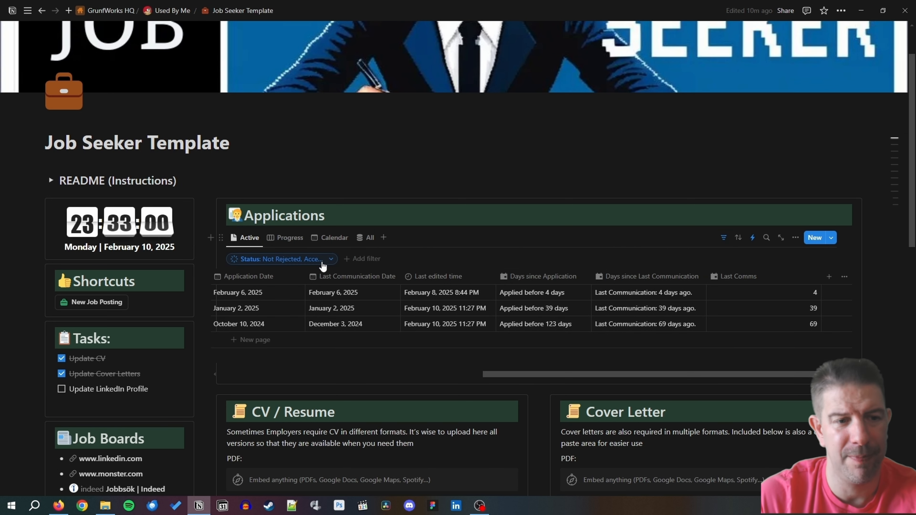
{"action": "left_click", "coordinate": [317, 259]}
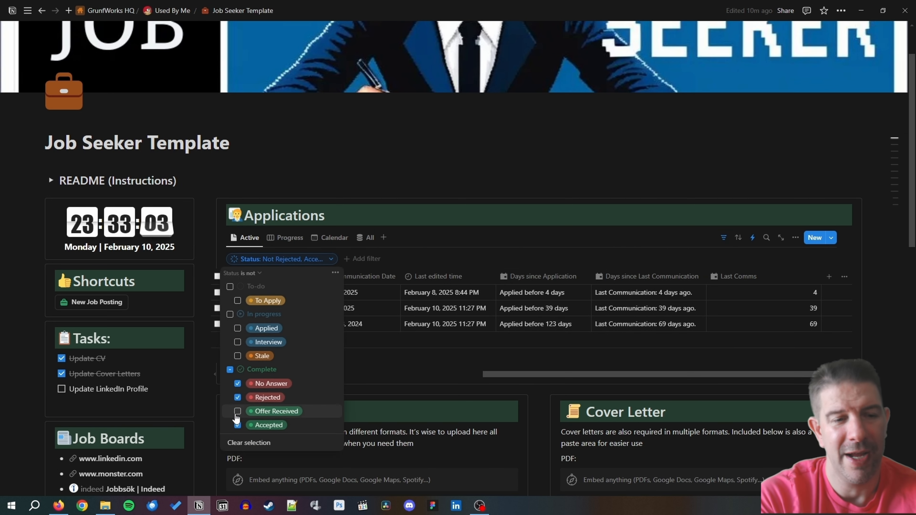
{"action": "left_click", "coordinate": [521, 364]}
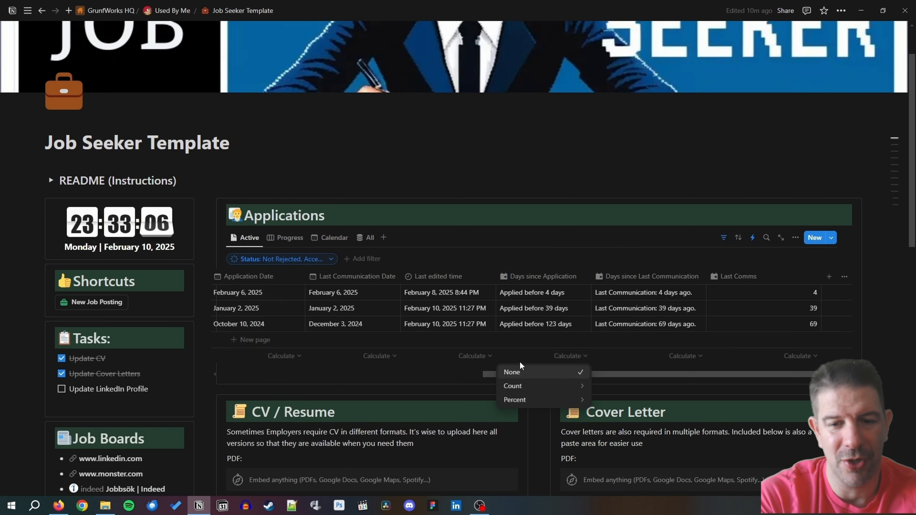
{"action": "left_click", "coordinate": [683, 308]}
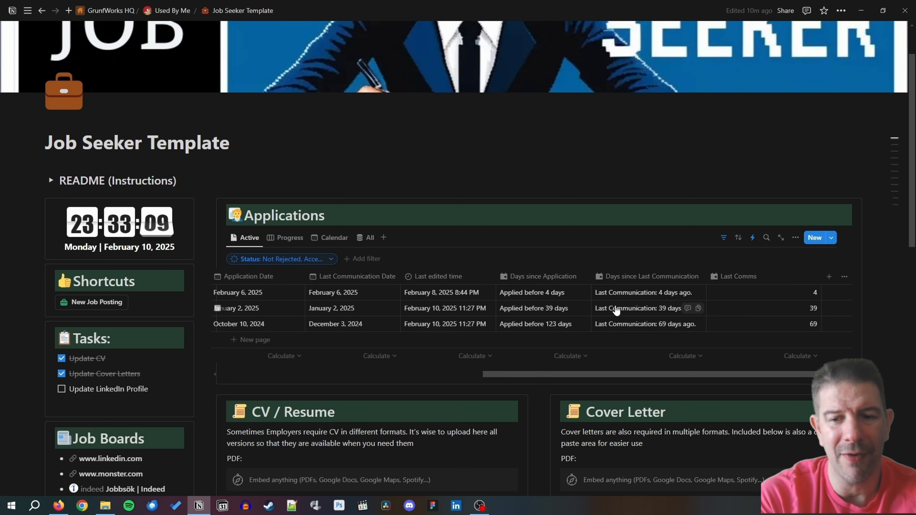
Step: Move the Last edited time column to just after Days since Last Communication in the Active view
{"action": "left_click_drag", "start_coordinate": [547, 378], "coordinate": [443, 379]}
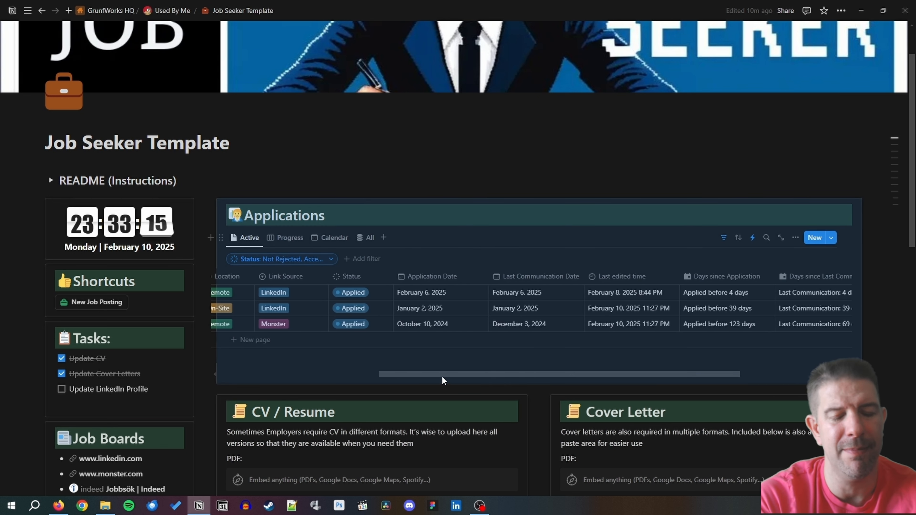
{"action": "left_click_drag", "start_coordinate": [676, 282], "coordinate": [804, 276]}
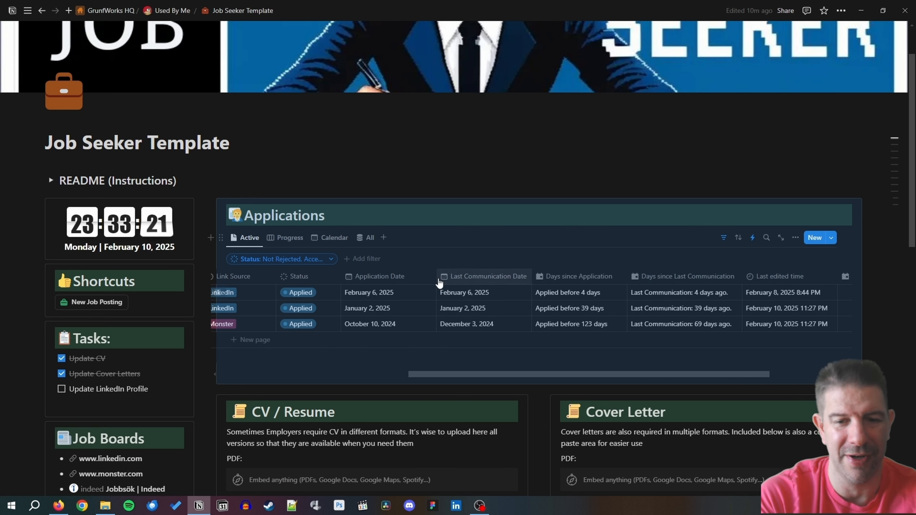
Step: Narrow the Application Date, Link Source and Company columns of the Active view
{"action": "left_click_drag", "start_coordinate": [437, 278], "coordinate": [415, 277]}
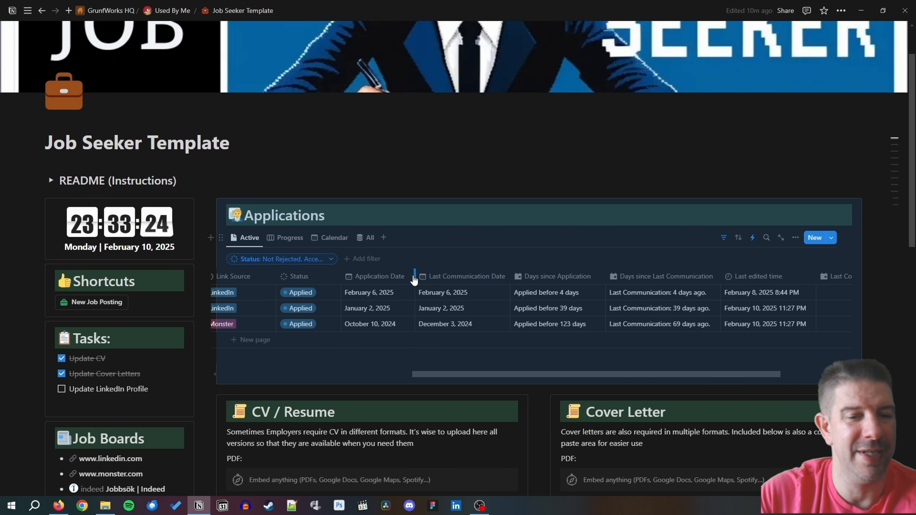
{"action": "left_click_drag", "start_coordinate": [496, 377], "coordinate": [303, 375]}
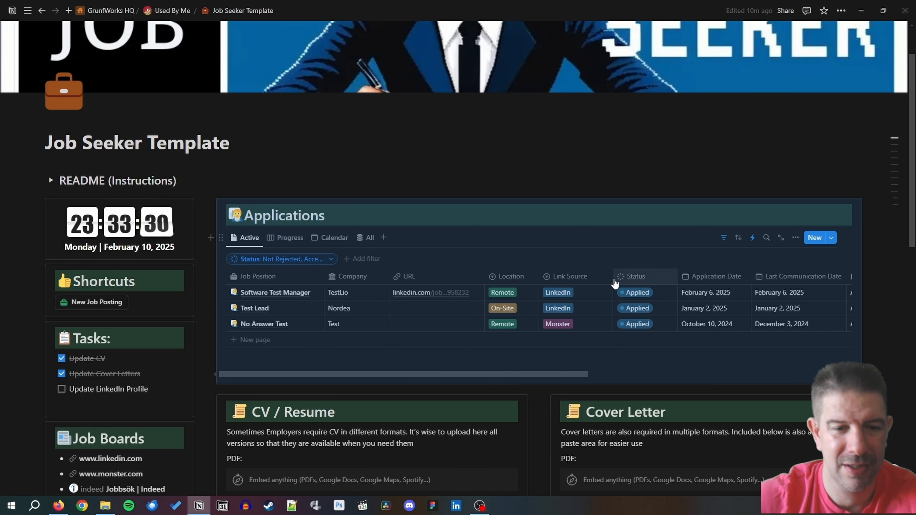
{"action": "left_click_drag", "start_coordinate": [612, 277], "coordinate": [596, 277]}
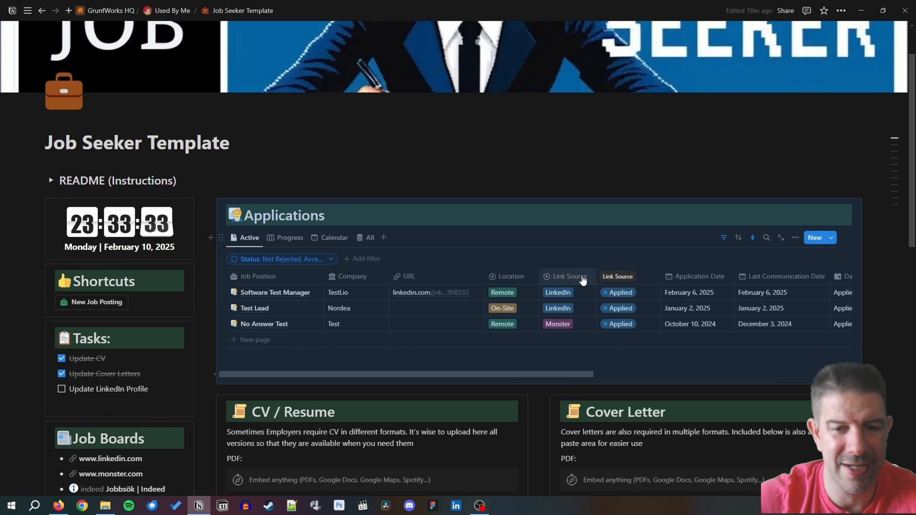
{"action": "left_click_drag", "start_coordinate": [389, 276], "coordinate": [376, 276]}
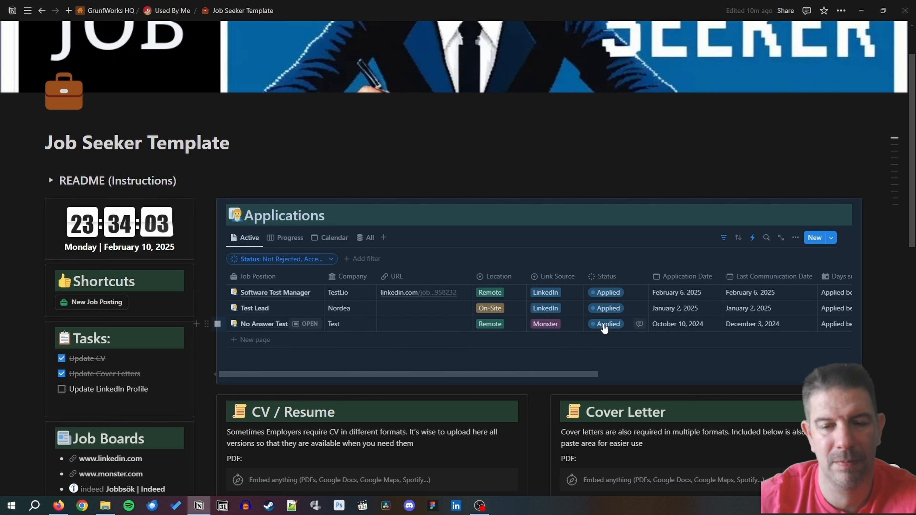
Step: Set the Status of the No Answer Test application to Stale and look over its date columns
{"action": "left_click", "coordinate": [603, 324]}
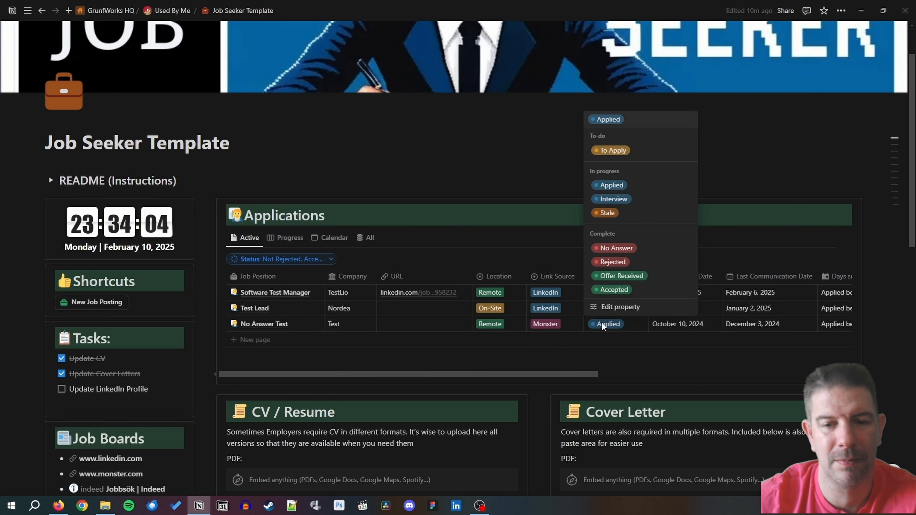
{"action": "left_click", "coordinate": [607, 213]}
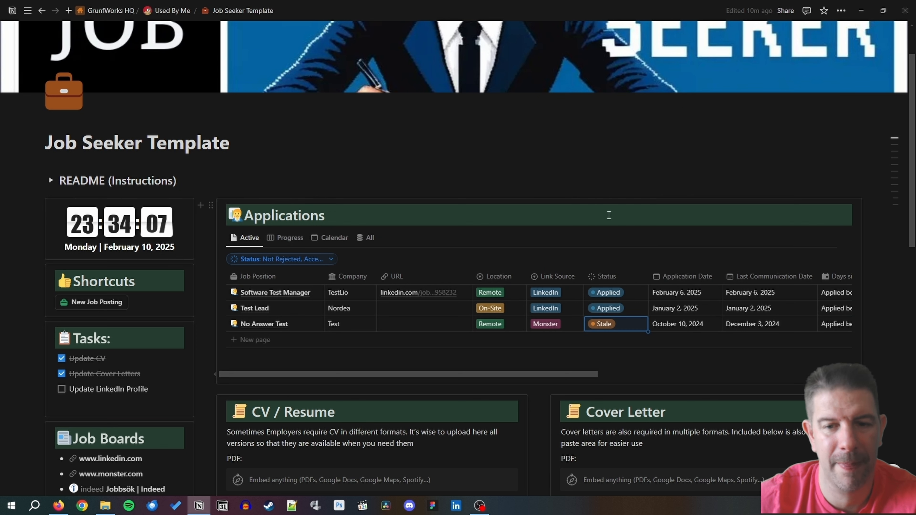
{"action": "left_click_drag", "start_coordinate": [536, 376], "coordinate": [745, 399]}
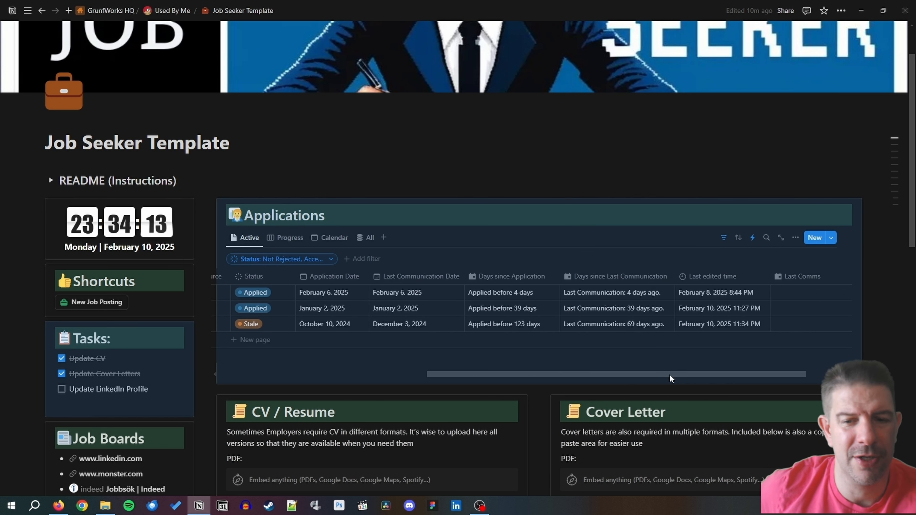
{"action": "left_click_drag", "start_coordinate": [669, 375], "coordinate": [429, 362]}
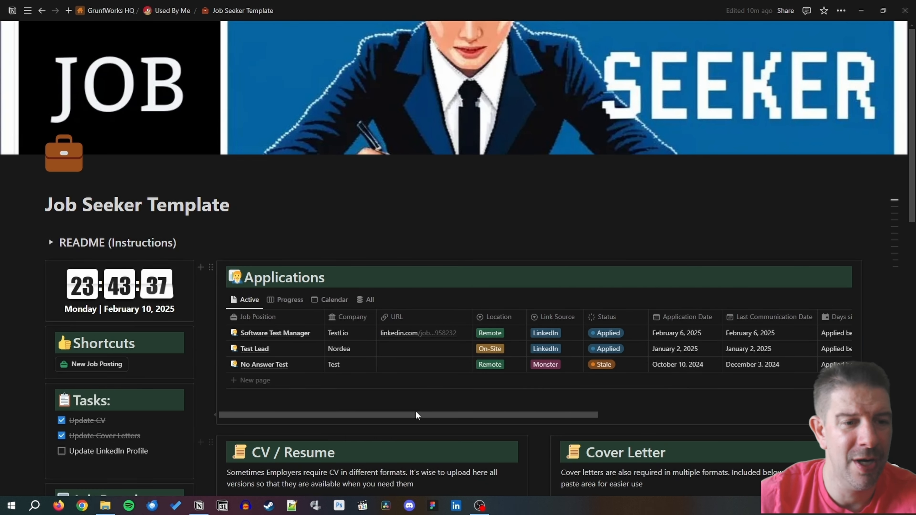
Step: Move the Days since Last Communication column directly after Status in the Active view
{"action": "scroll", "coordinate": [579, 417], "scroll_direction": "right", "scroll_amount": 5}
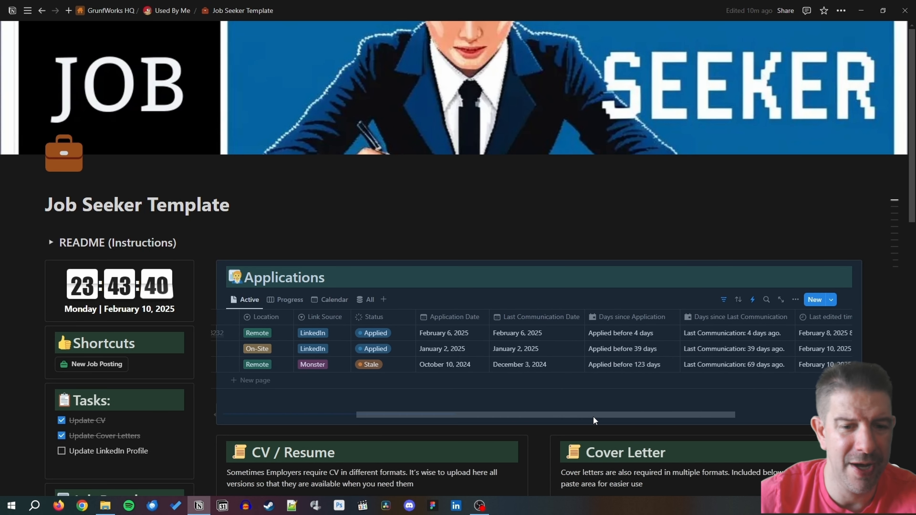
{"action": "left_click_drag", "start_coordinate": [710, 317], "coordinate": [459, 320]}
{"action": "left_click_drag", "start_coordinate": [552, 416], "coordinate": [338, 418]}
{"action": "left_click", "coordinate": [486, 200]}
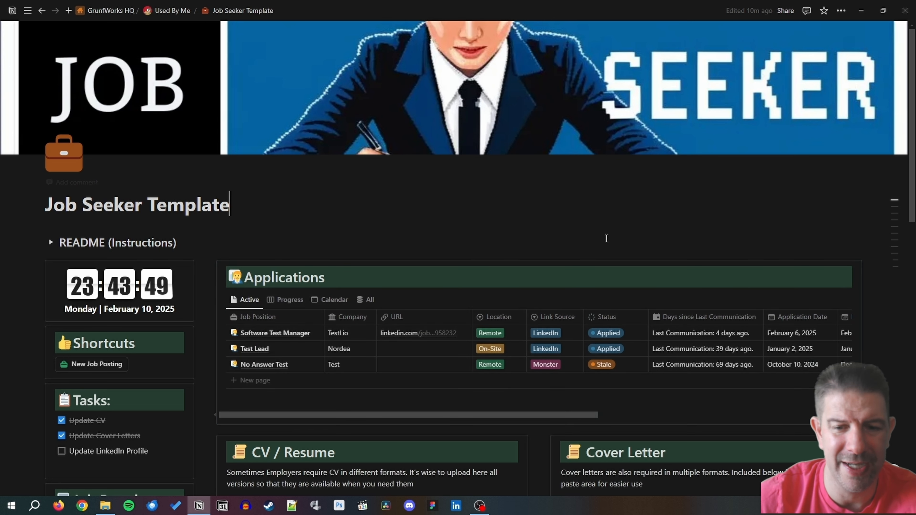
Step: Review the list of automations set up for the Applications database and close it
{"action": "left_click", "coordinate": [754, 300]}
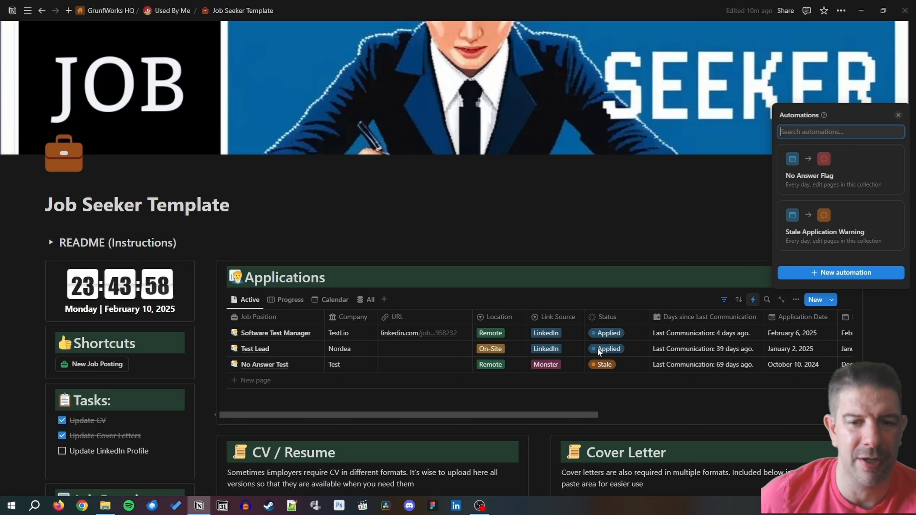
{"action": "left_click", "coordinate": [628, 194]}
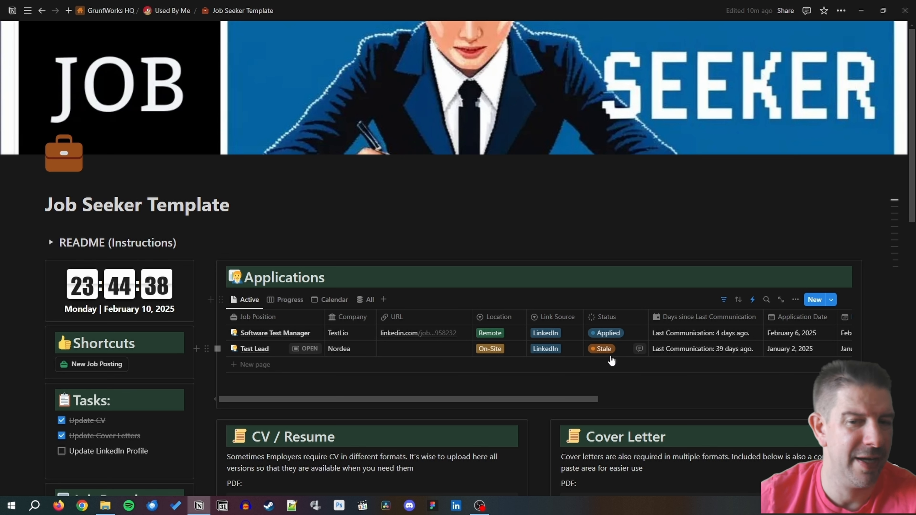
Step: Check the applications' statuses in the Progress board and in the All view
{"action": "left_click", "coordinate": [285, 301]}
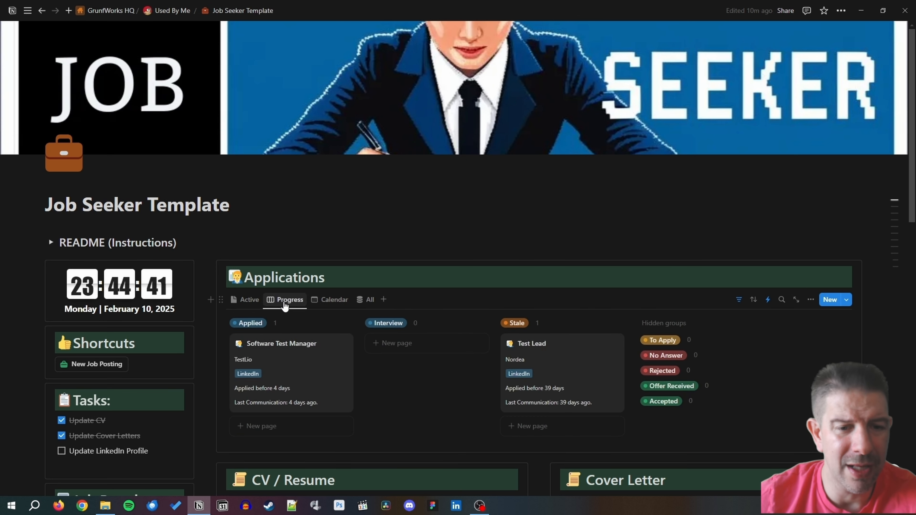
{"action": "left_click", "coordinate": [366, 300]}
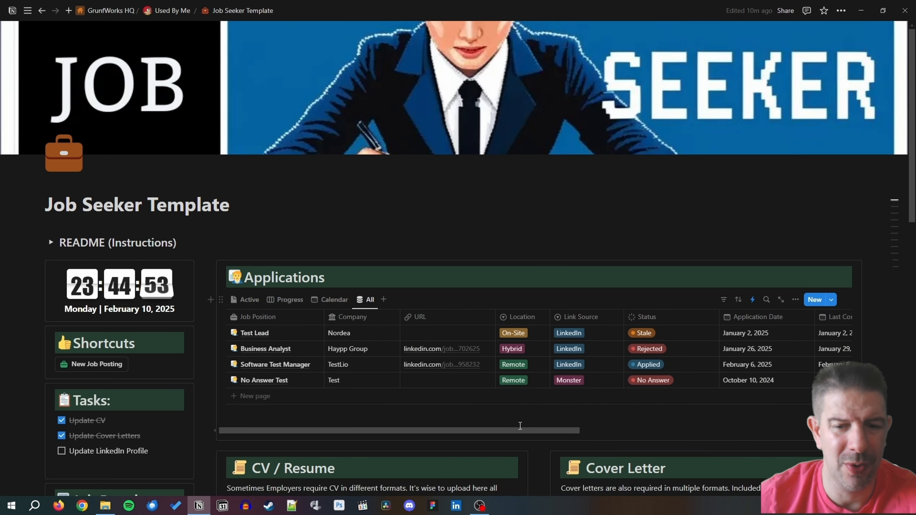
{"action": "mouse_move", "coordinate": [531, 430]}
{"action": "left_mouse_down"}
{"action": "mouse_move", "coordinate": [741, 438]}
{"action": "mouse_move", "coordinate": [755, 419]}
{"action": "mouse_move", "coordinate": [556, 430]}
{"action": "mouse_move", "coordinate": [527, 415]}
{"action": "left_mouse_up"}
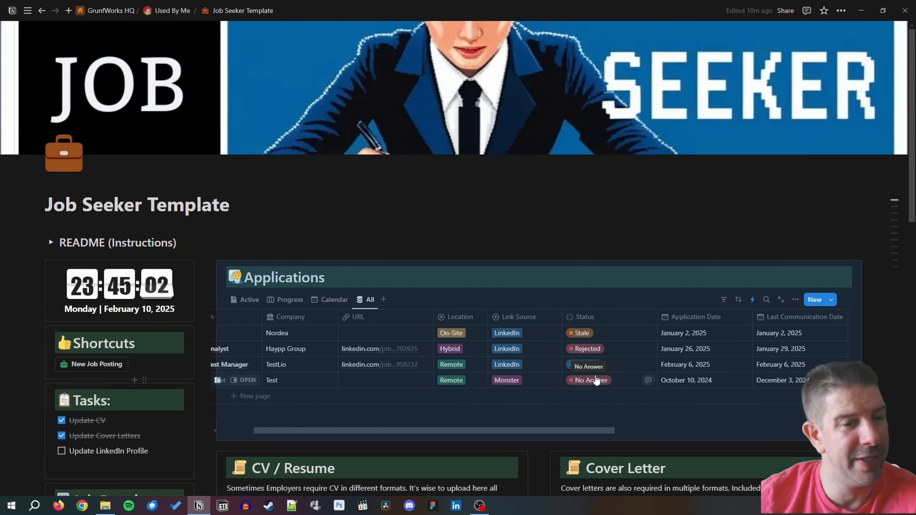
{"action": "left_click_drag", "start_coordinate": [558, 434], "coordinate": [507, 429]}
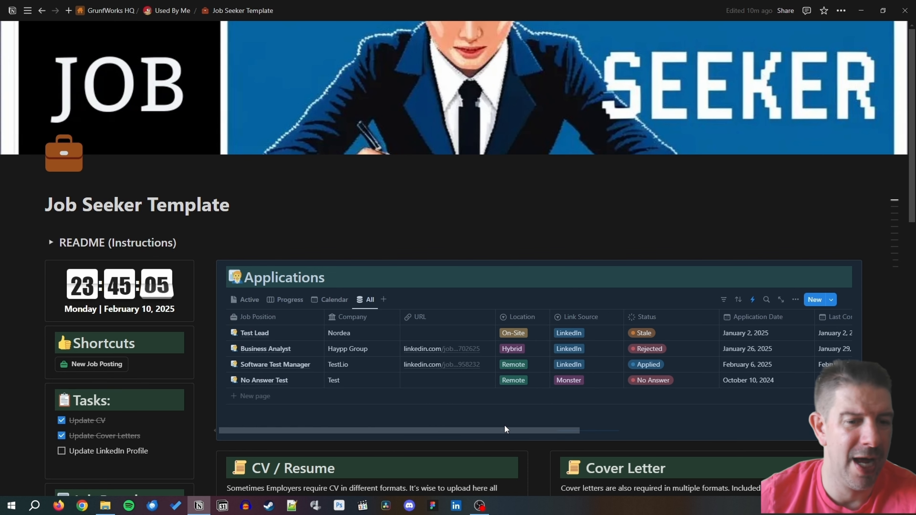
{"action": "left_click", "coordinate": [510, 226]}
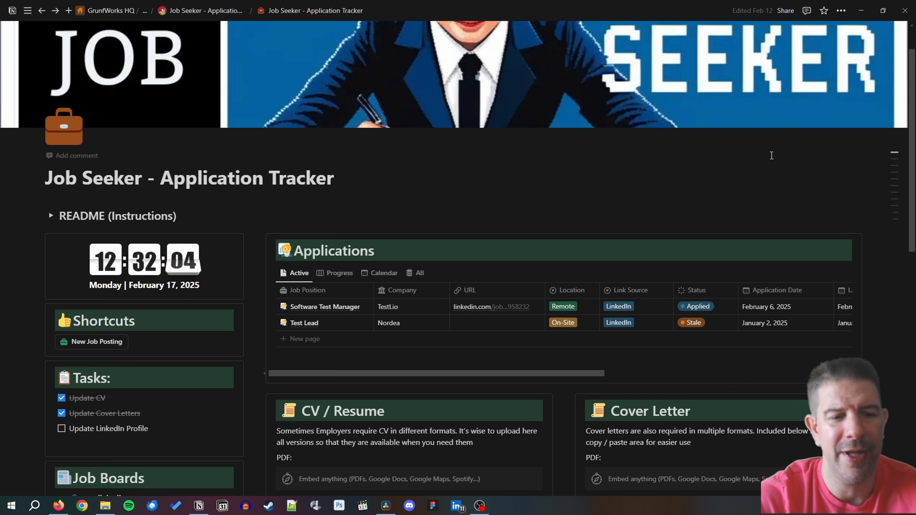
{"action": "scroll", "coordinate": [757, 175], "scroll_direction": "down", "scroll_amount": 4}
{"action": "scroll", "coordinate": [746, 184], "scroll_direction": "up", "scroll_amount": 2}
{"action": "scroll", "coordinate": [747, 184], "scroll_direction": "up", "scroll_amount": 3}
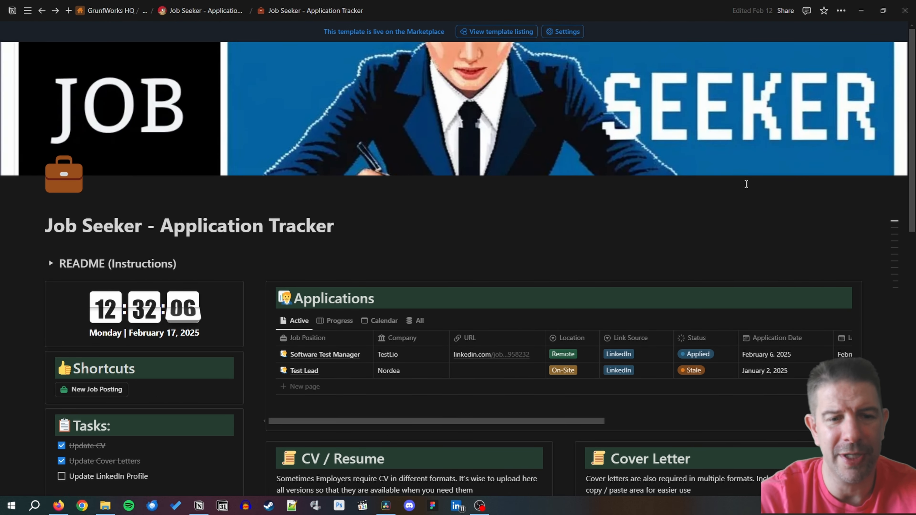